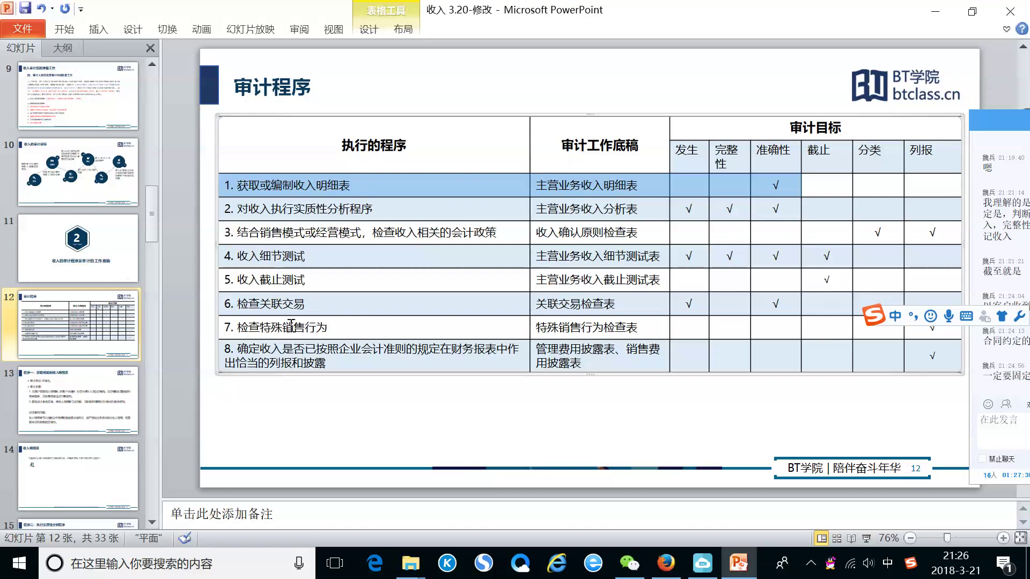
Step: Review the audit procedures table on slide 12 and the 程序一 steps on slide 13
scroll(667, 337, down, 1)
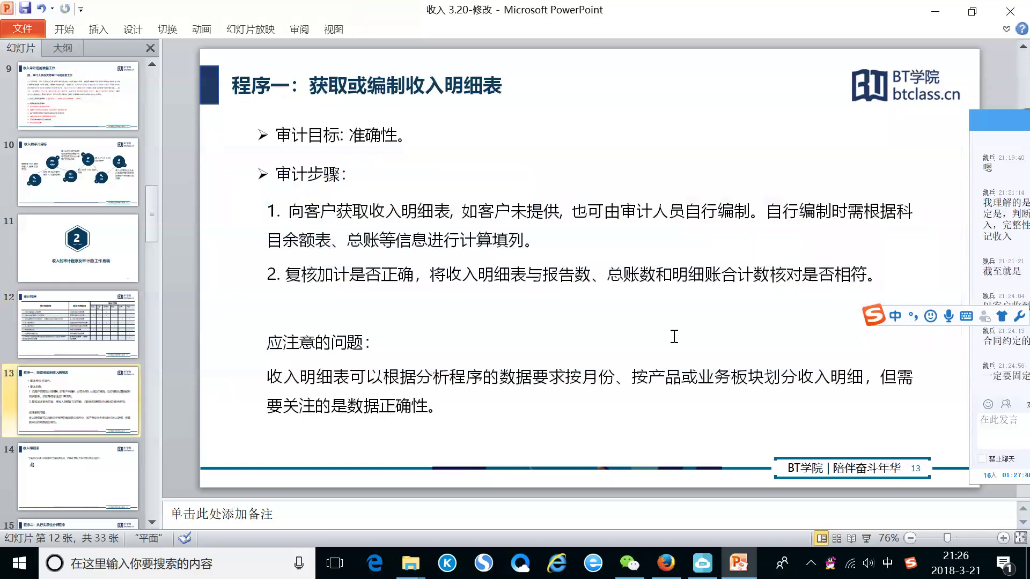
click(116, 325)
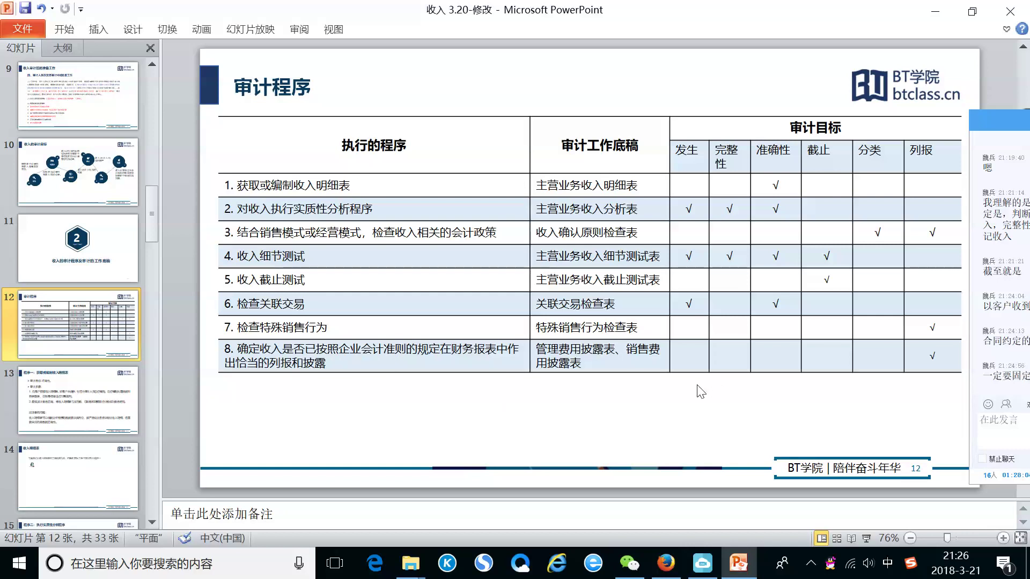
click(65, 405)
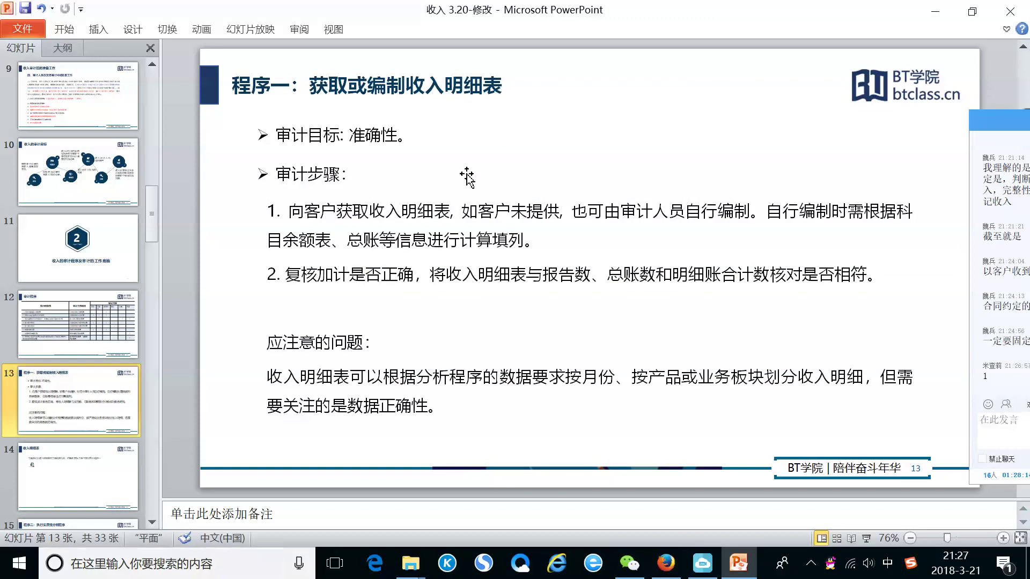
mouse_move(986, 120)
mouse_down()
mouse_move(968, 117)
mouse_move(988, 121)
mouse_up()
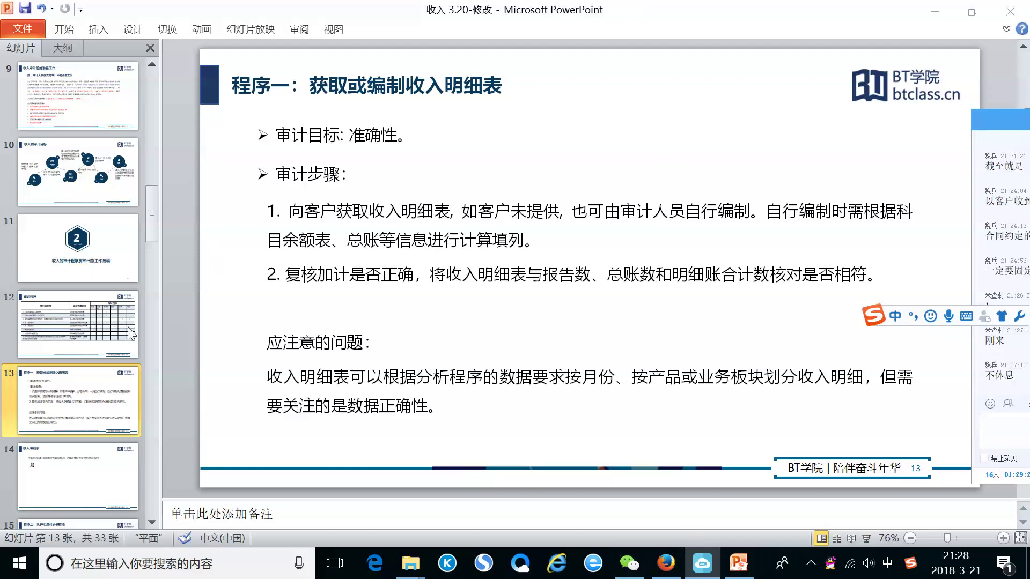
Step: Open the embedded 收入明细表 workbook from slide 14 and maximize its window
click(110, 415)
click(88, 462)
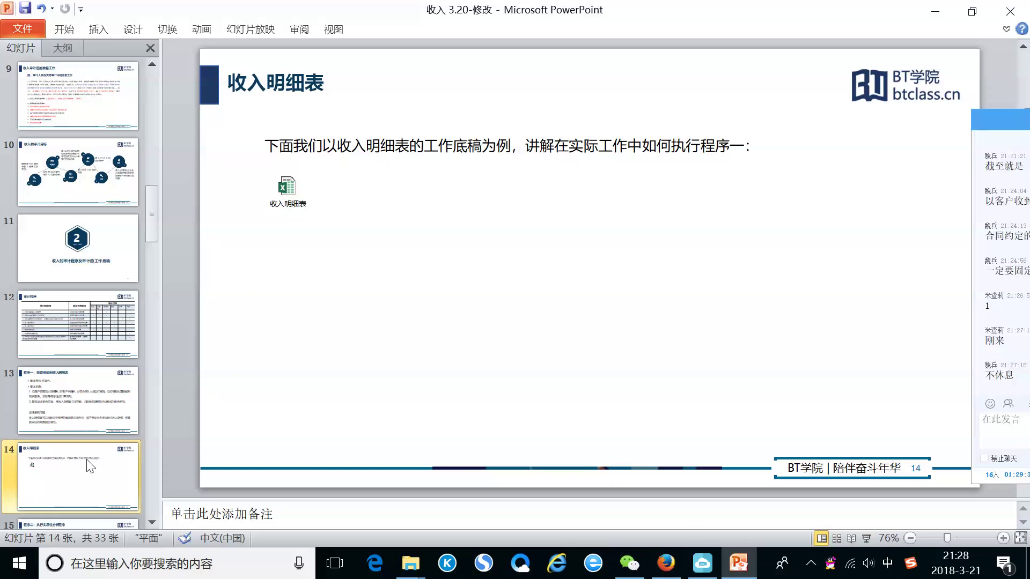
double_click(286, 187)
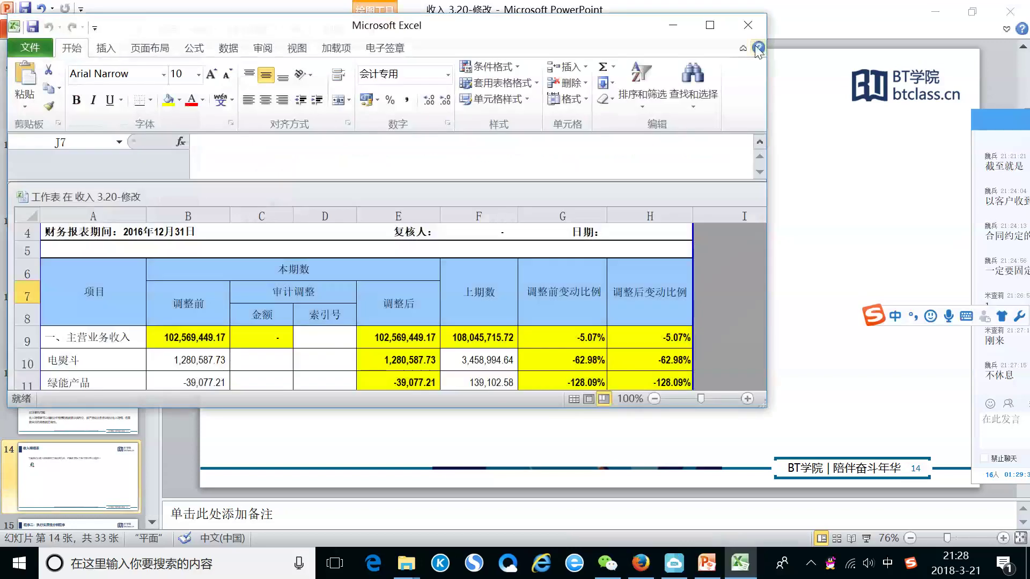
click(710, 25)
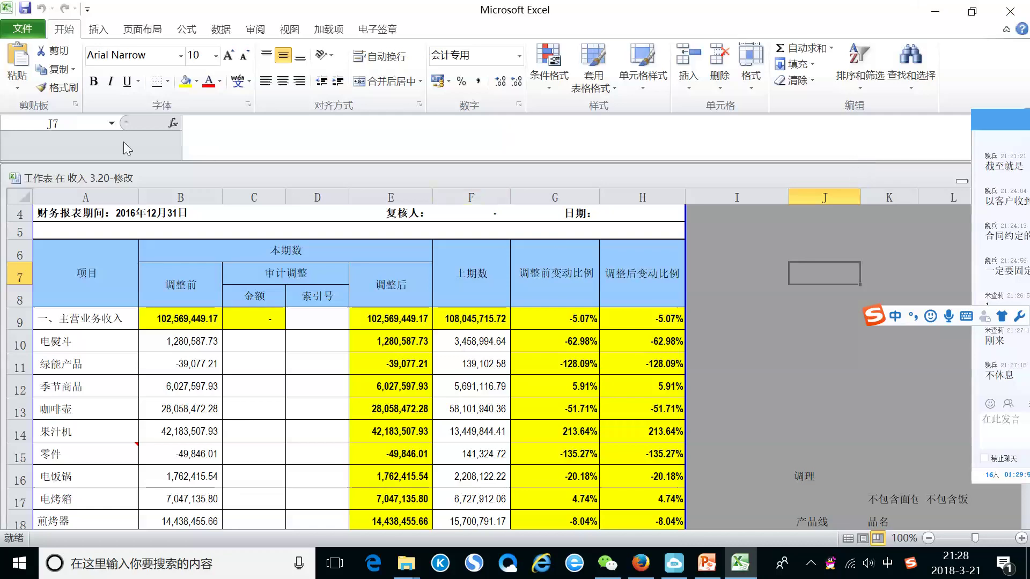
Step: Shrink the formula bar to a single line and keep the workbook window maximized
drag(173, 161, 174, 131)
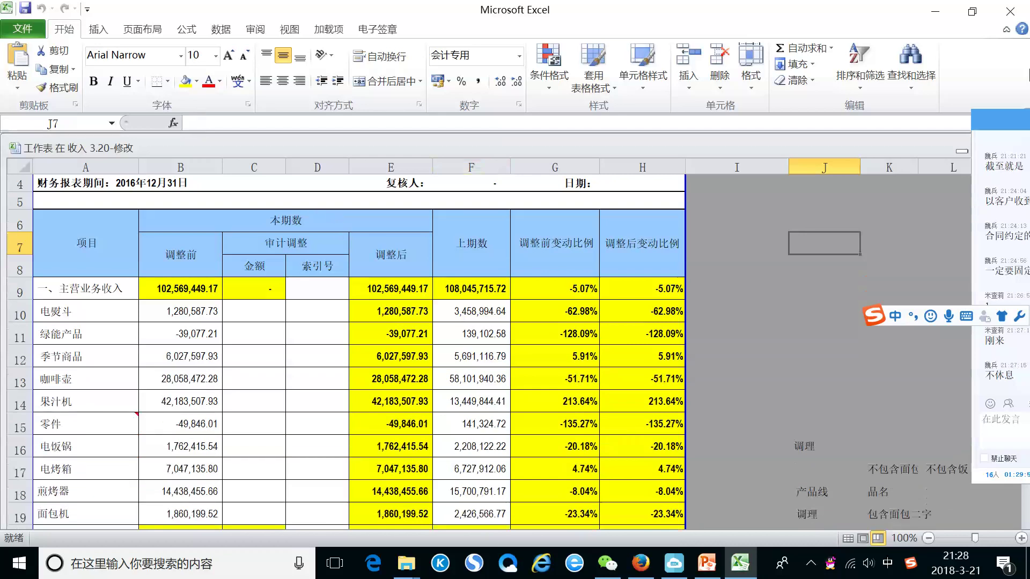
click(971, 15)
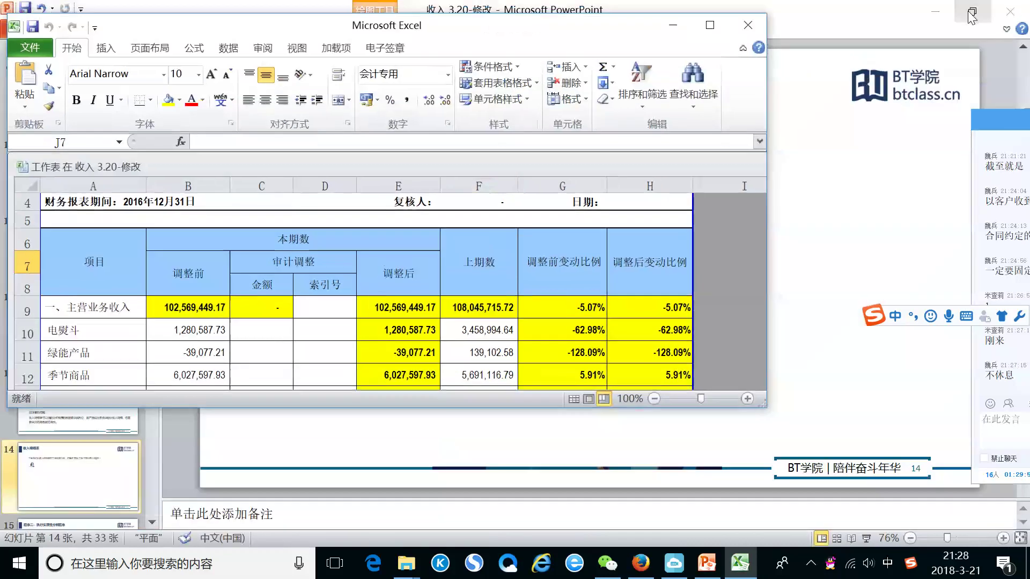
double_click(711, 28)
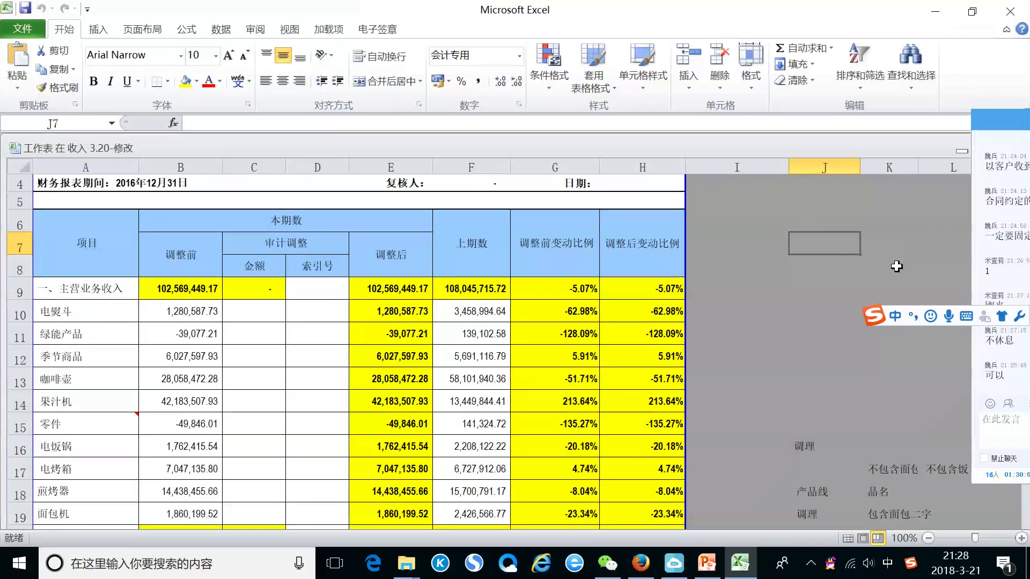
Step: Hide columns I to L beside the revenue detail table
click(759, 165)
drag(759, 165, 874, 193)
right_click(859, 179)
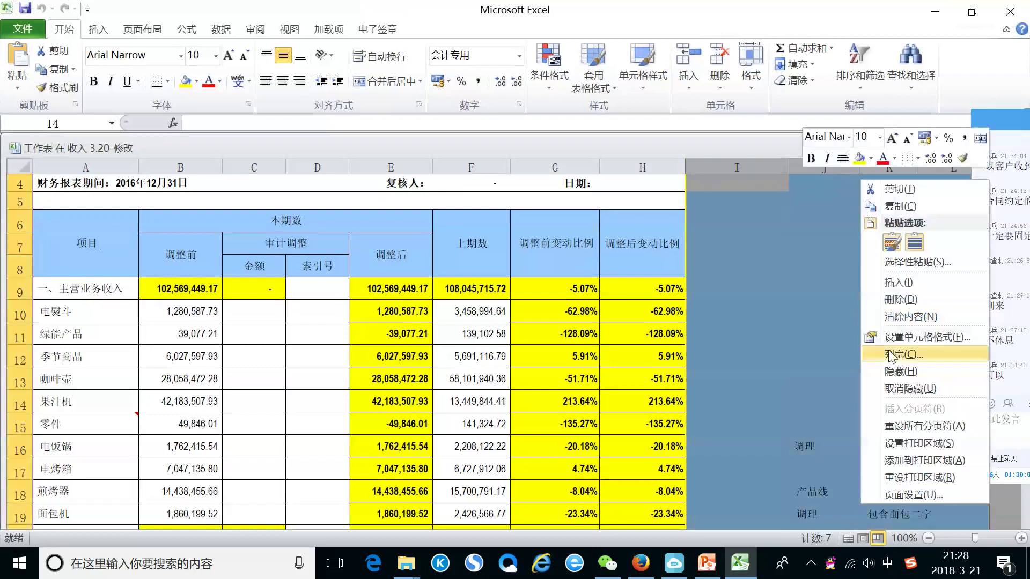
click(893, 381)
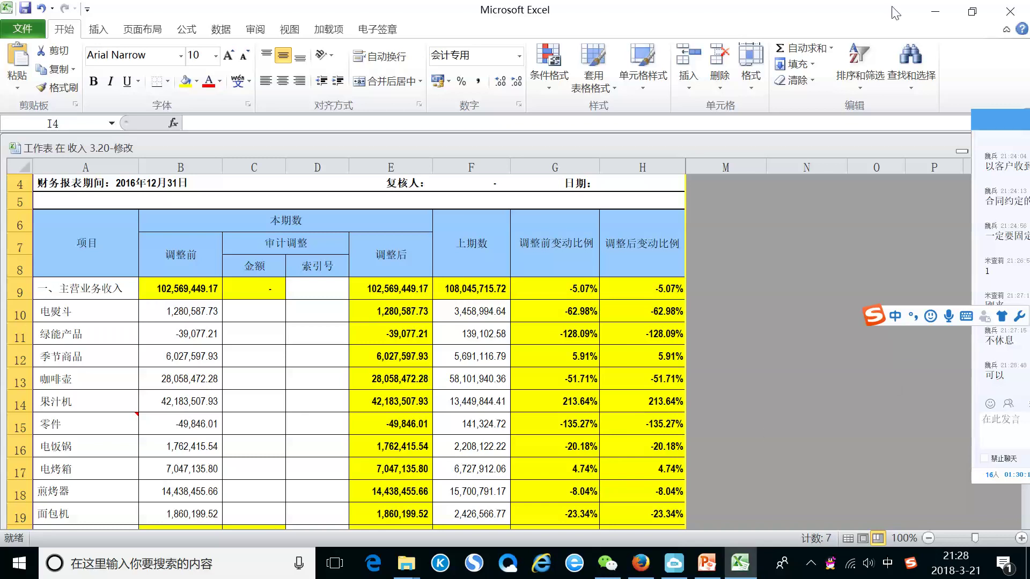
Step: Switch to the desktop and open the 收入底稿--演示版 workbook from the 收入----附件--0321文件夹 subfolder of 收入培训课件--0314--文件夹
click(935, 10)
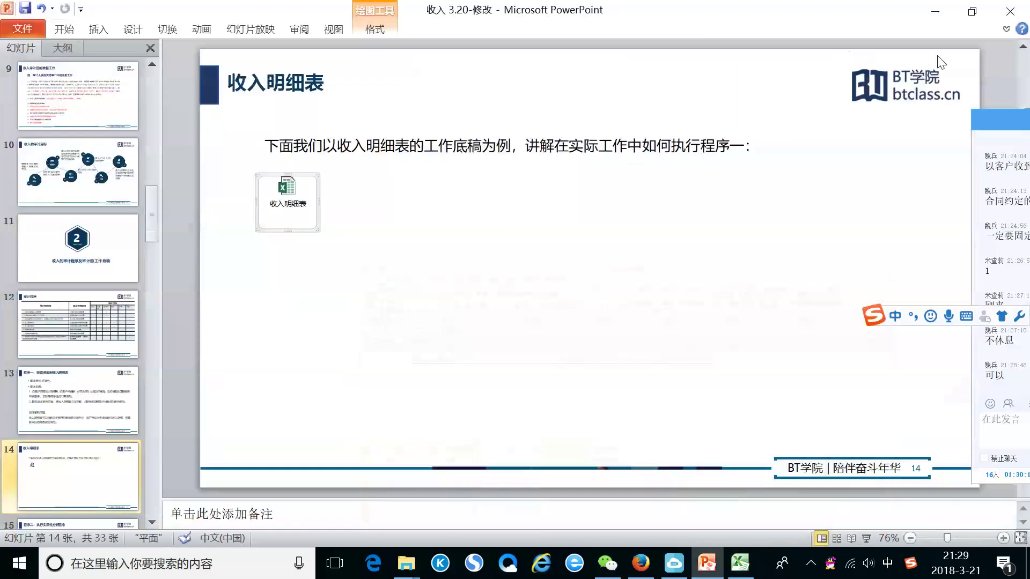
click(935, 10)
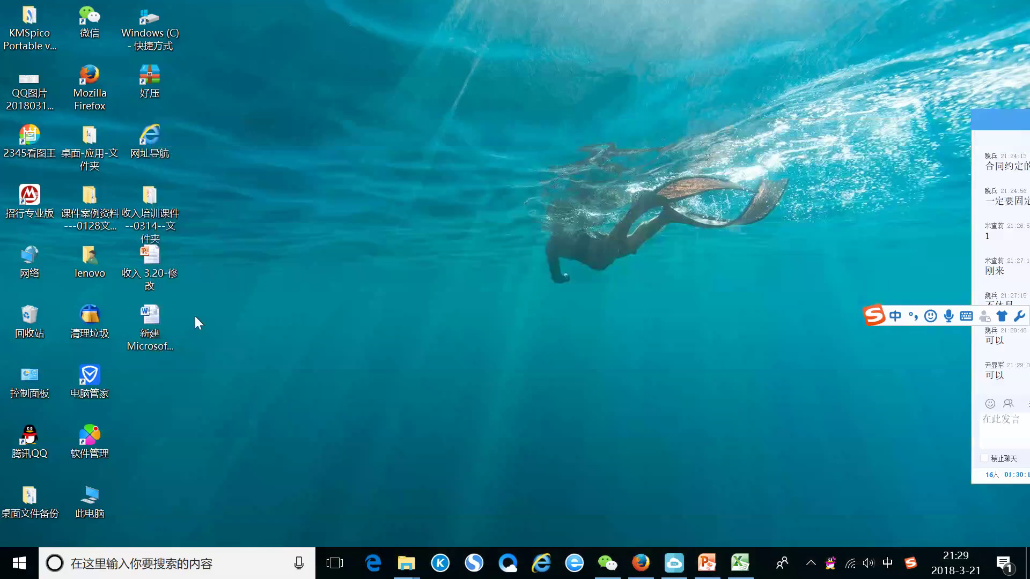
double_click(155, 205)
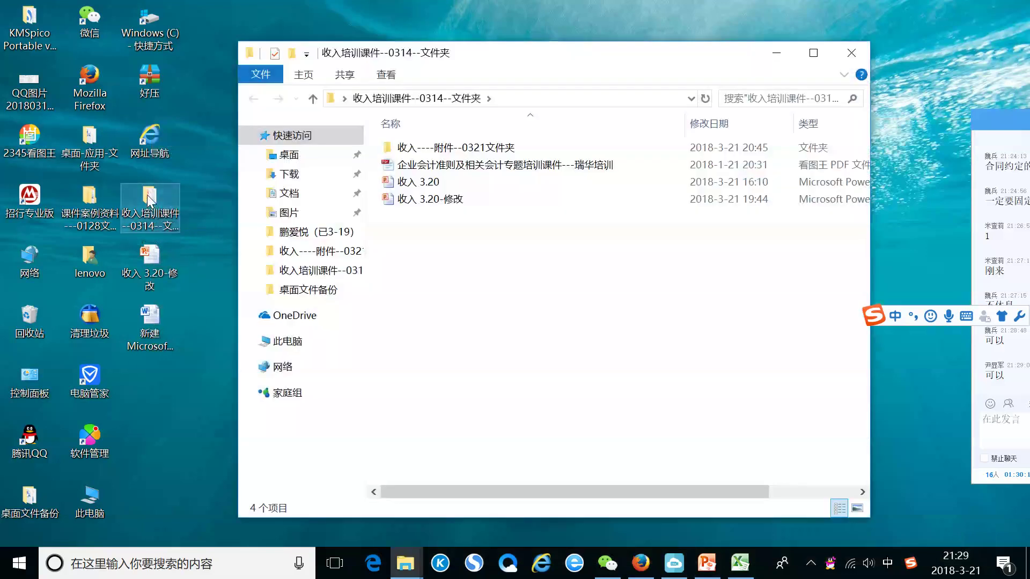
double_click(447, 151)
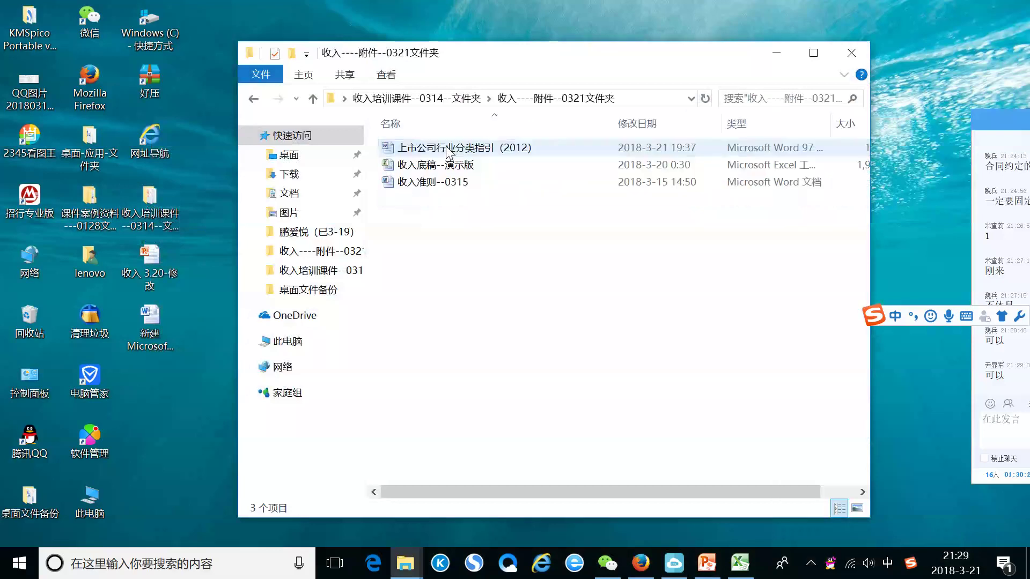
double_click(450, 163)
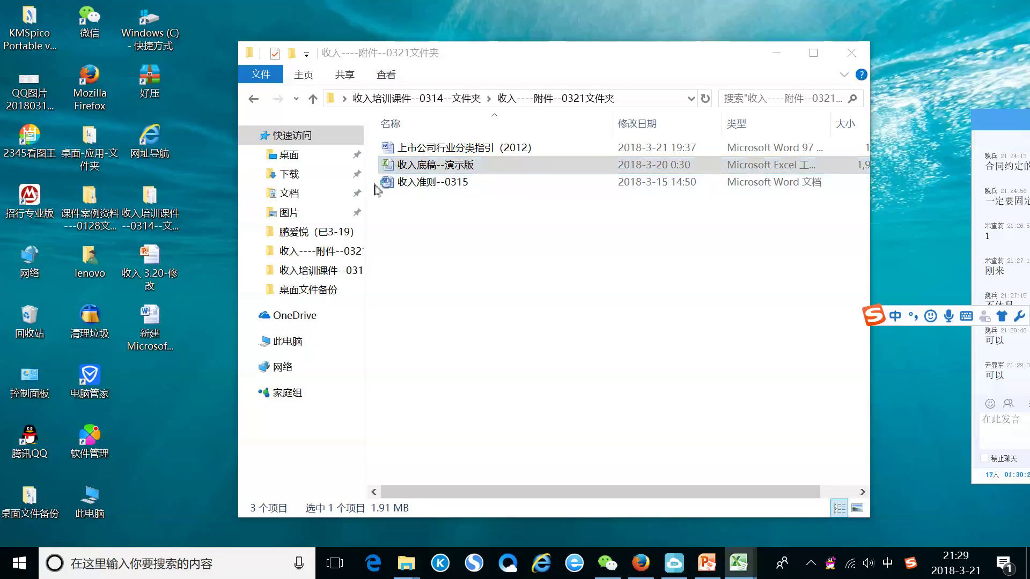
mouse_move(751, 564)
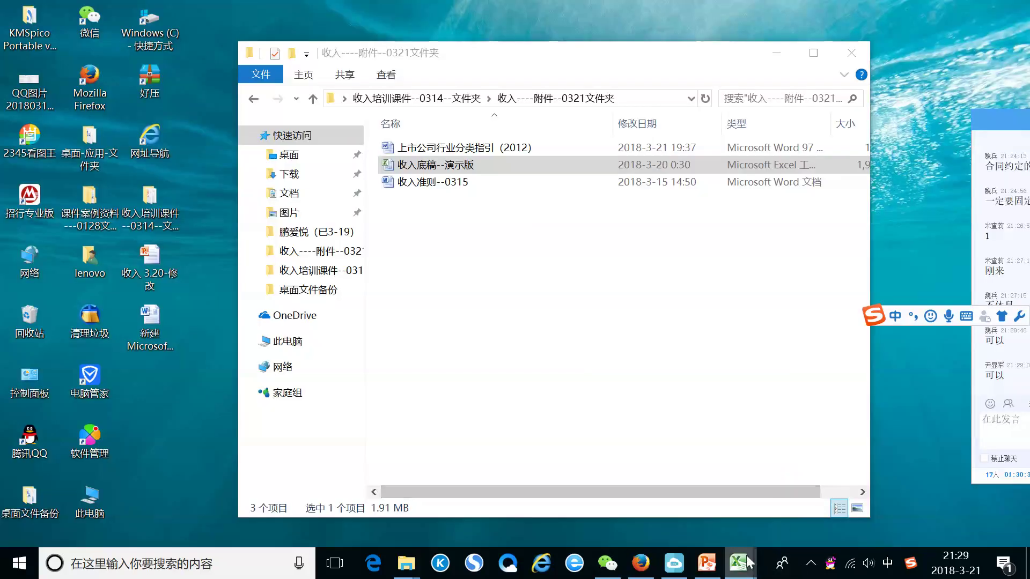
click(746, 560)
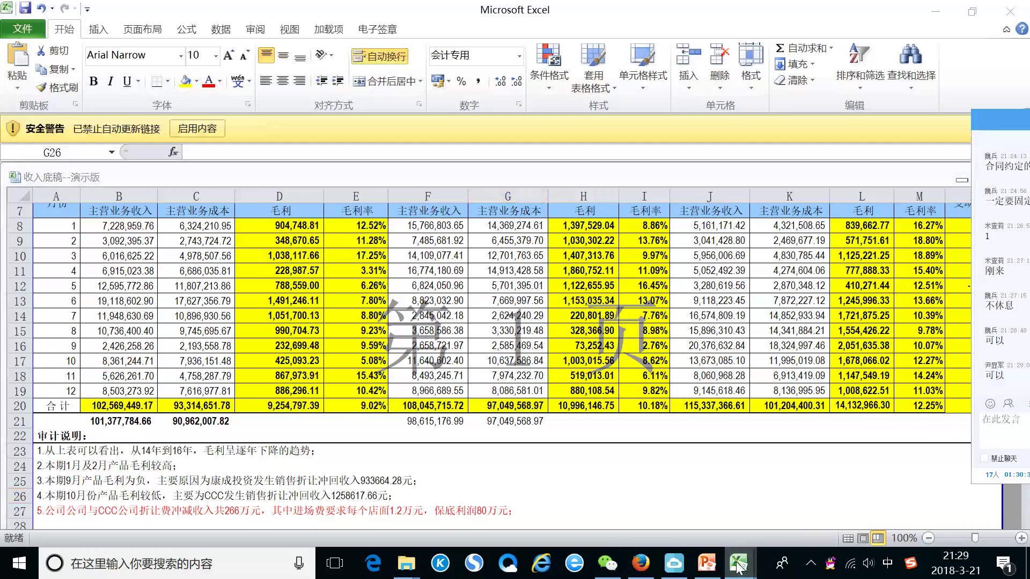
Step: Enable the blocked content in the maximized 收入底稿--演示版 workbook and dismiss the link-update warning
click(971, 12)
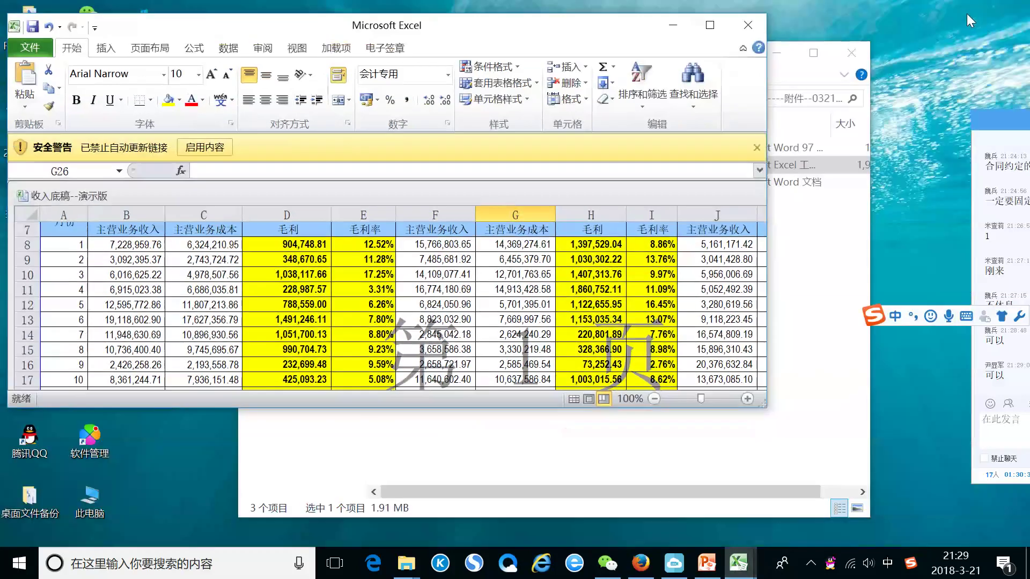
click(713, 27)
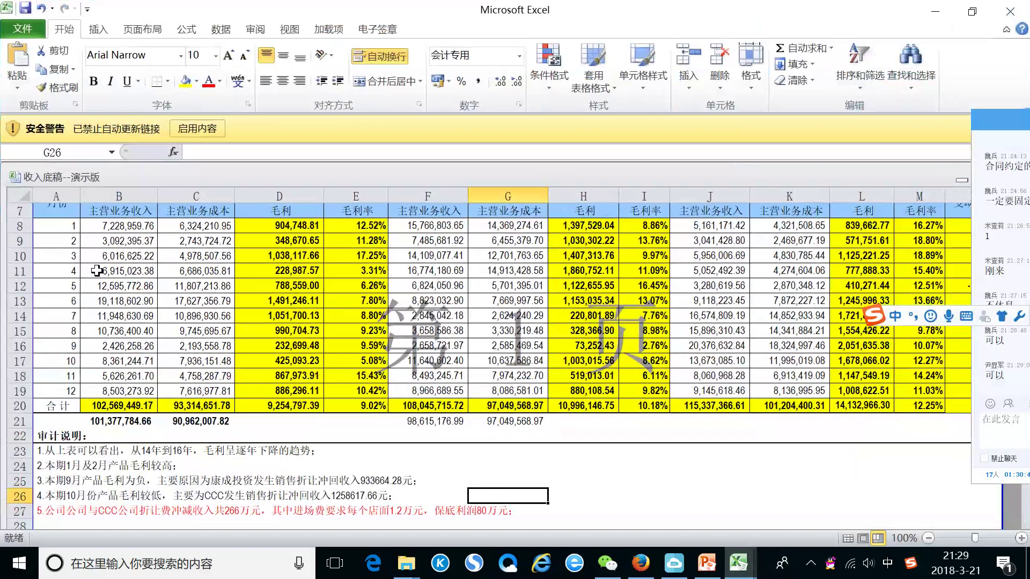
click(197, 130)
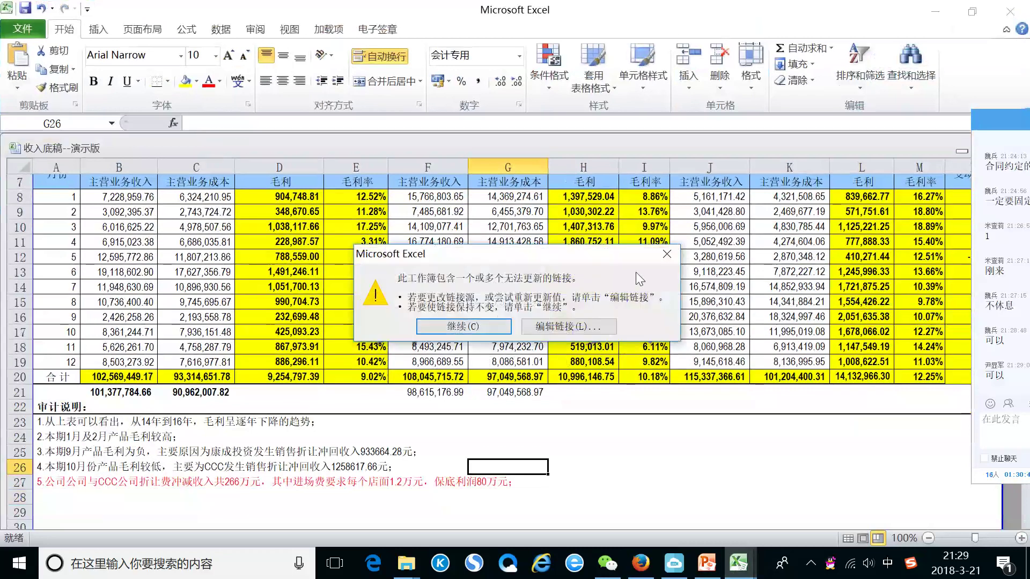
click(667, 254)
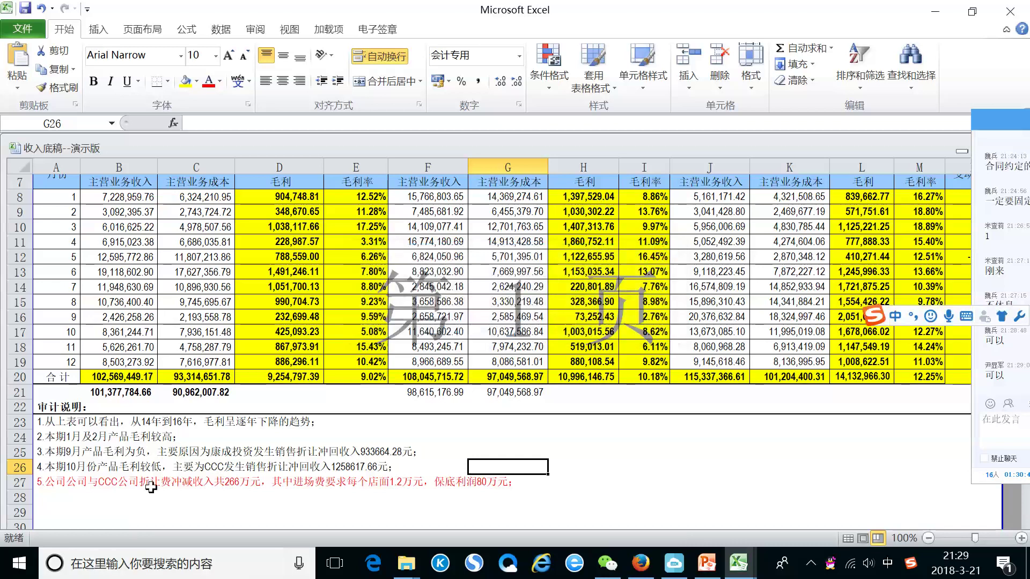
Step: Move the chat window out of the way and maximize the 收入底稿--演示版 workbook inside Excel
drag(861, 139, 875, 157)
scroll(577, 213, up, 1)
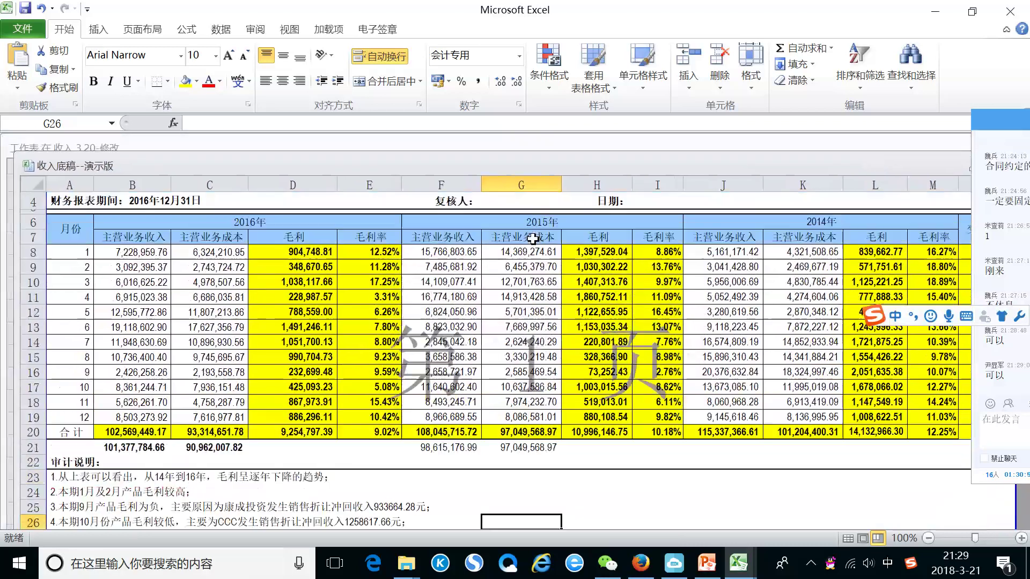
scroll(550, 247, up, 1)
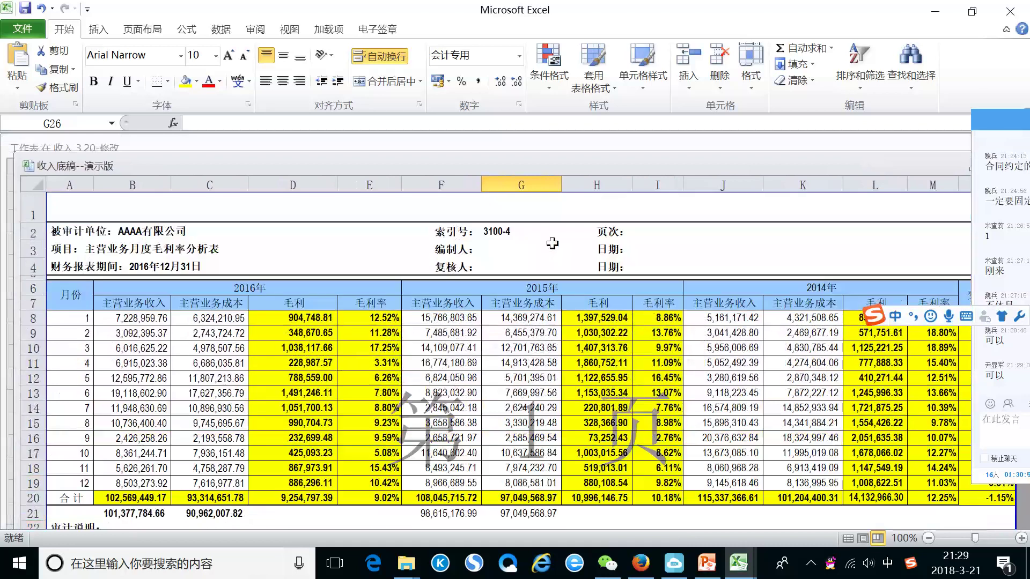
click(1004, 126)
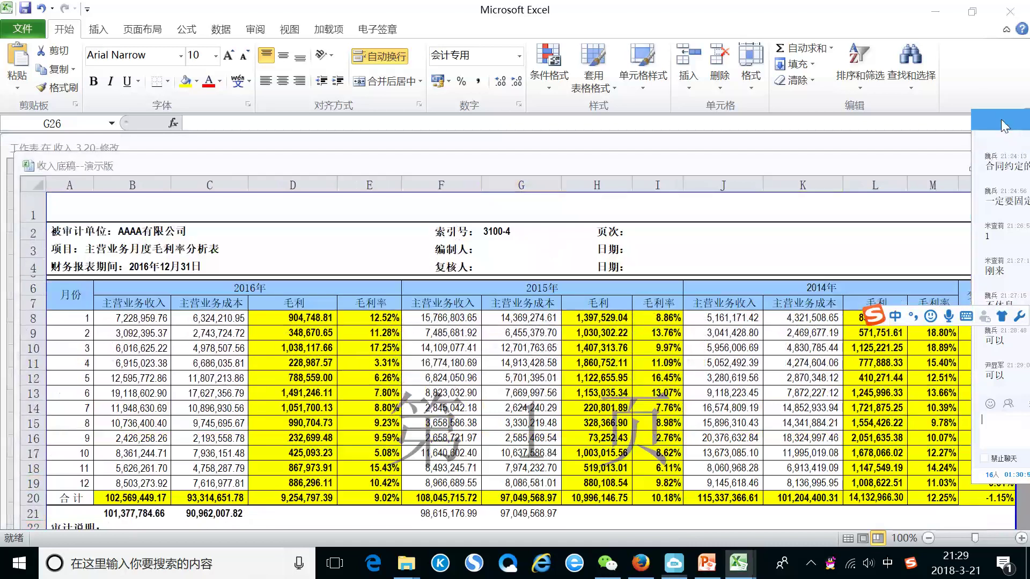
click(1012, 173)
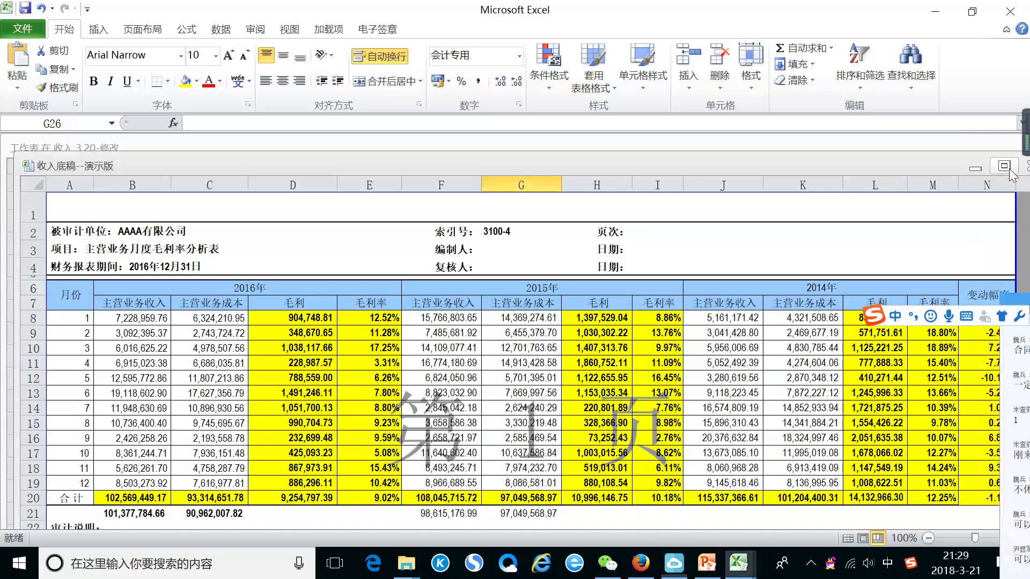
click(1004, 166)
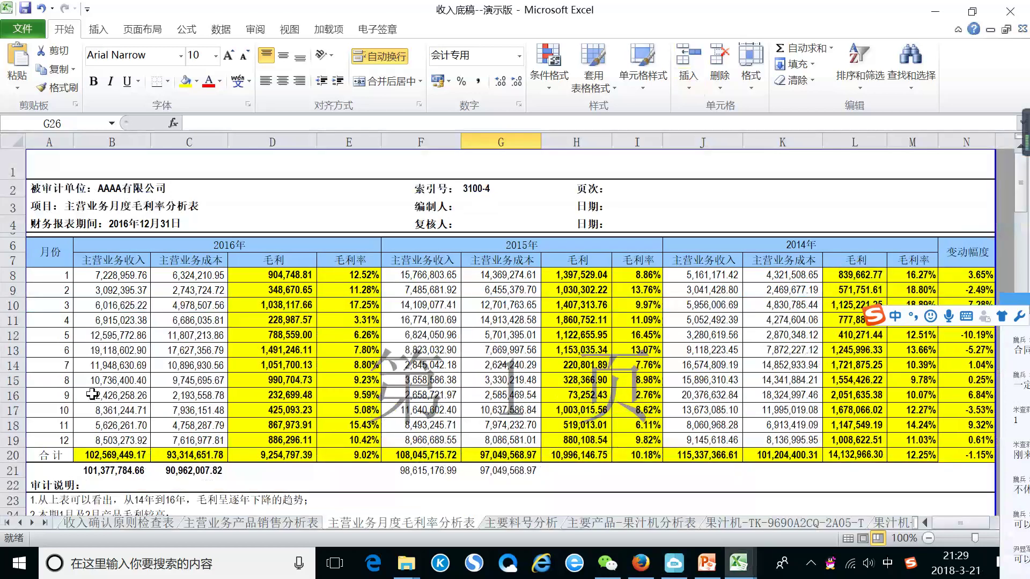
Step: Go to the 营业收入、营业成本导引表 sheet and examine its revenue and cost rows and audit notes
click(8, 522)
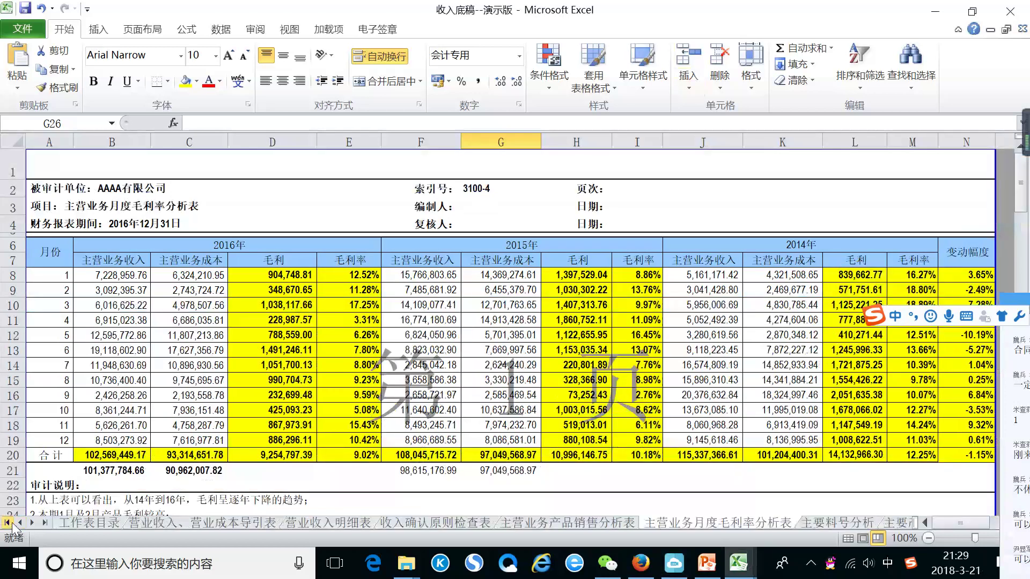
click(142, 522)
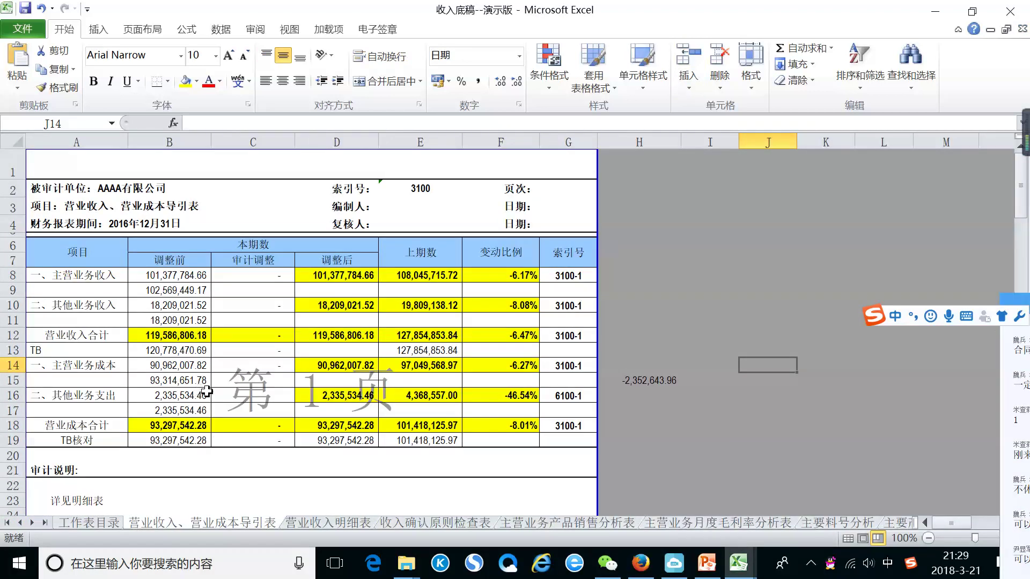
scroll(223, 393, down, 1)
scroll(236, 392, up, 1)
scroll(262, 391, down, 1)
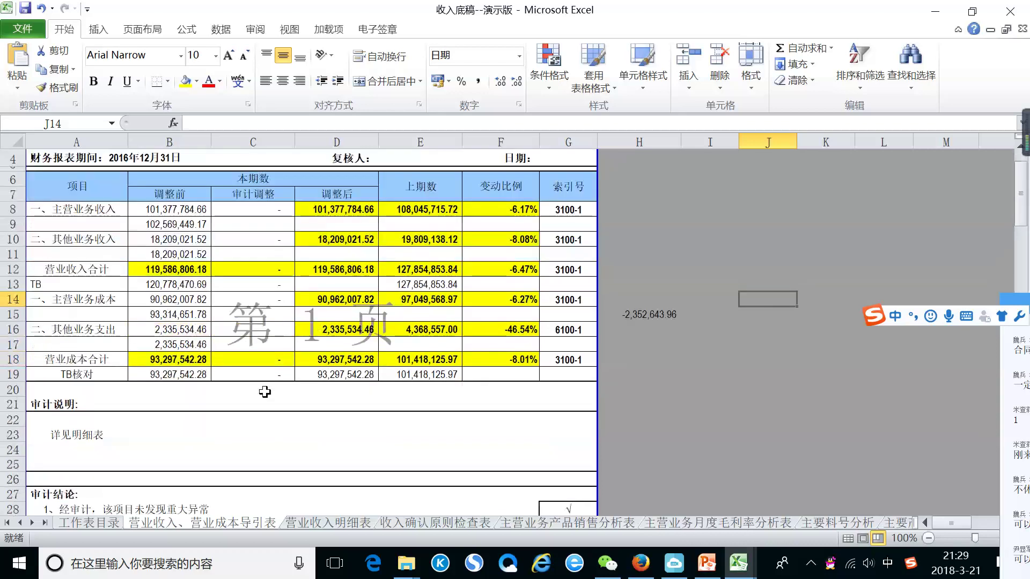
scroll(207, 292, up, 1)
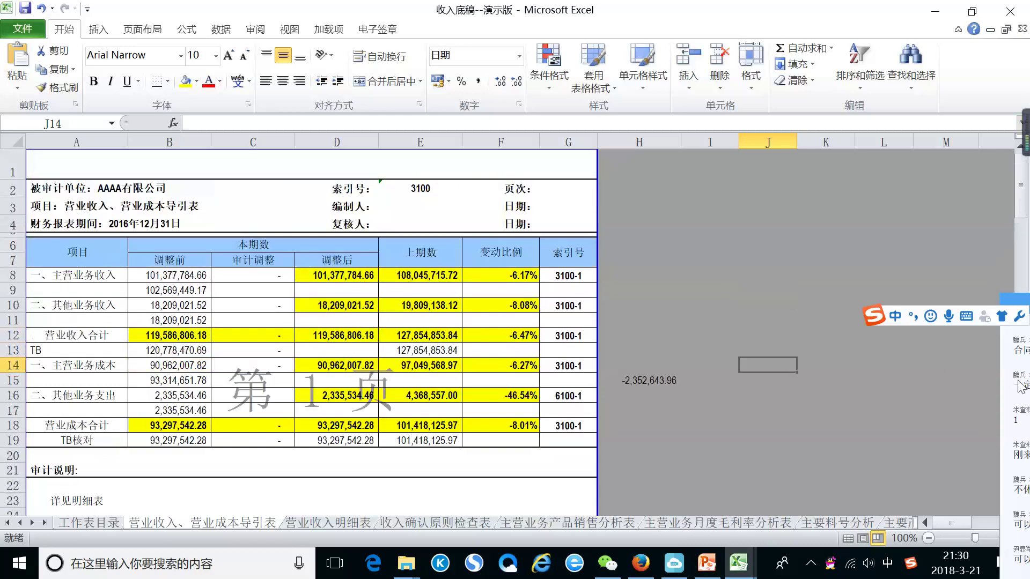
Step: Move the chat window back into view over the empty grey area beside the lead schedule
drag(1011, 386, 942, 362)
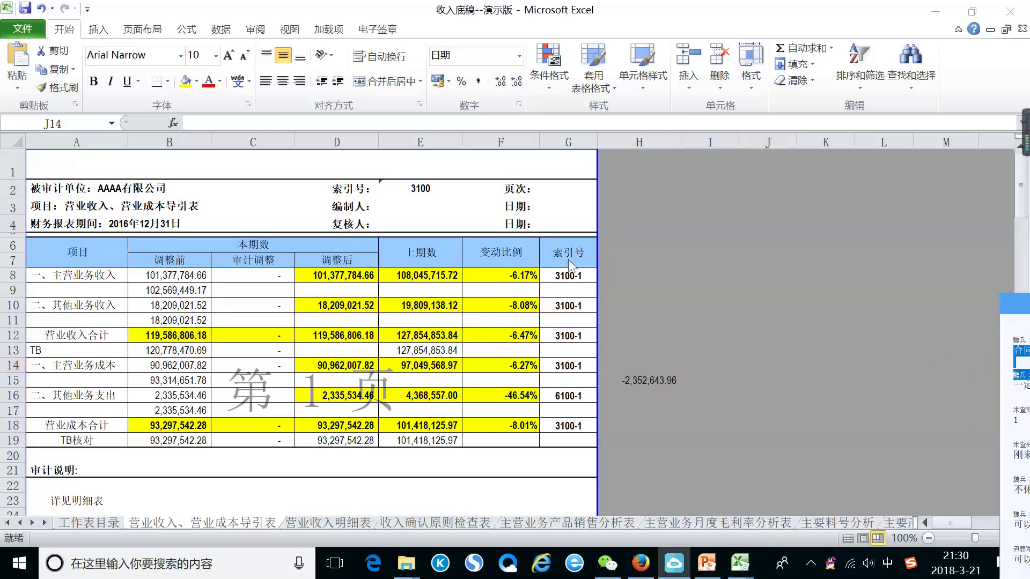
drag(1019, 303, 883, 133)
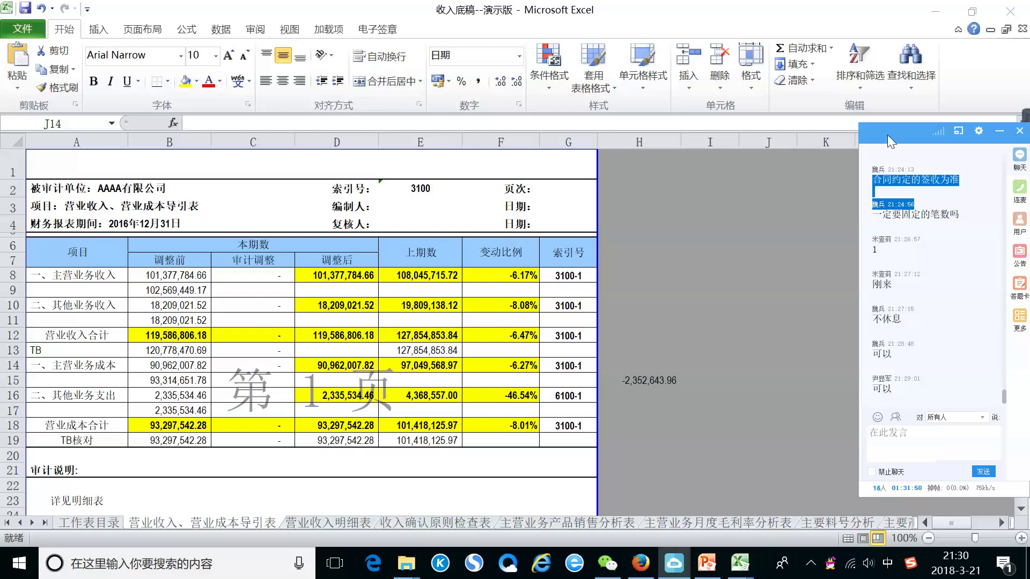
drag(883, 127, 899, 124)
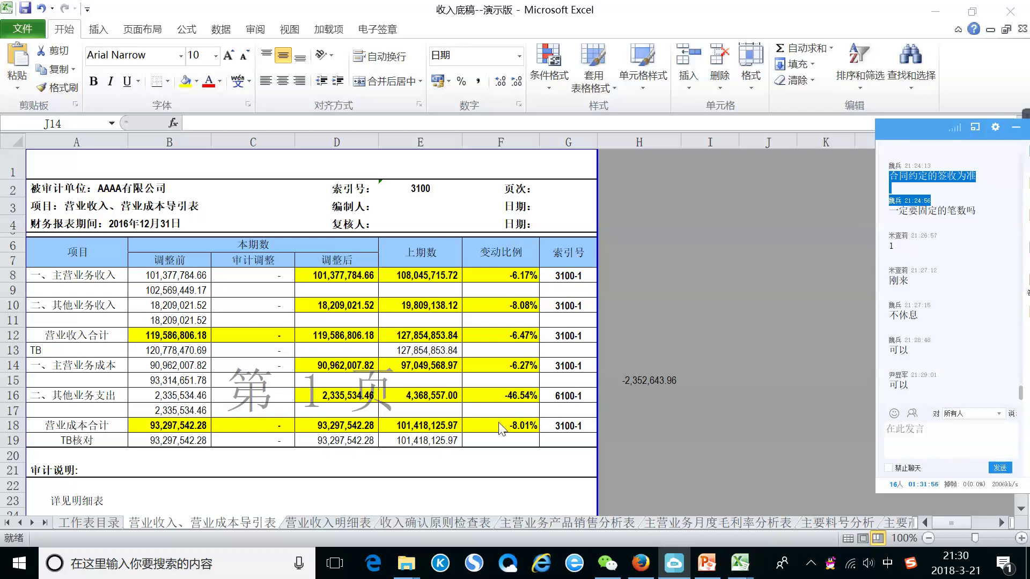
Step: Examine the lead schedule down to its audit conclusion options, and highlight the 审计调整 column from C8 to C19
scroll(761, 429, down, 2)
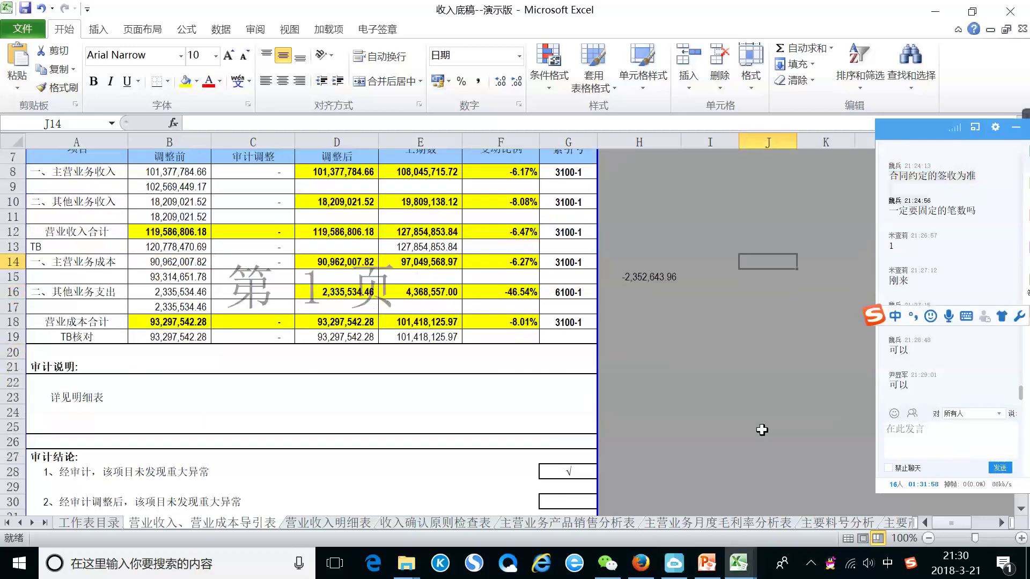
scroll(758, 426, down, 1)
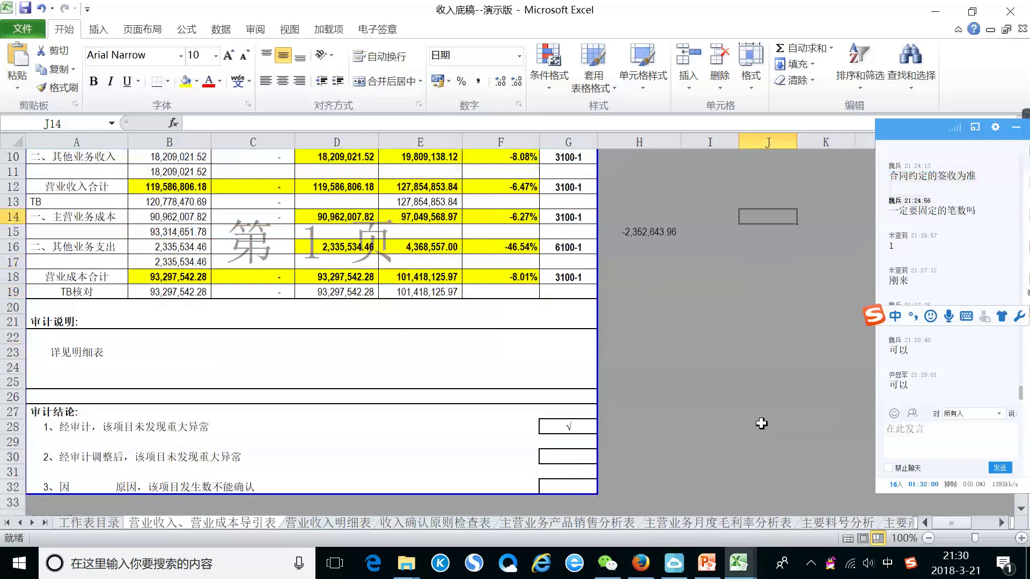
scroll(459, 413, up, 3)
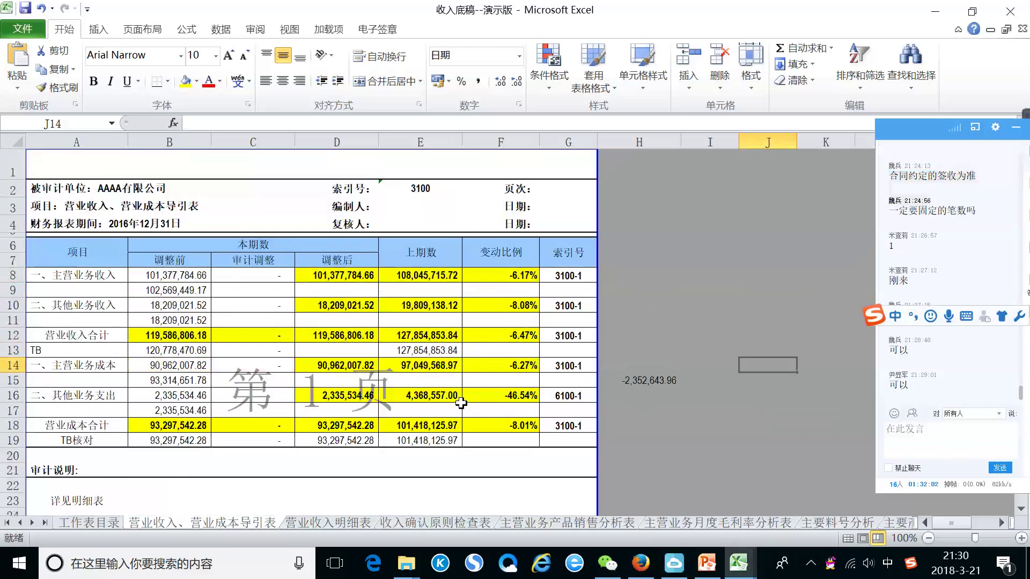
drag(250, 275, 274, 438)
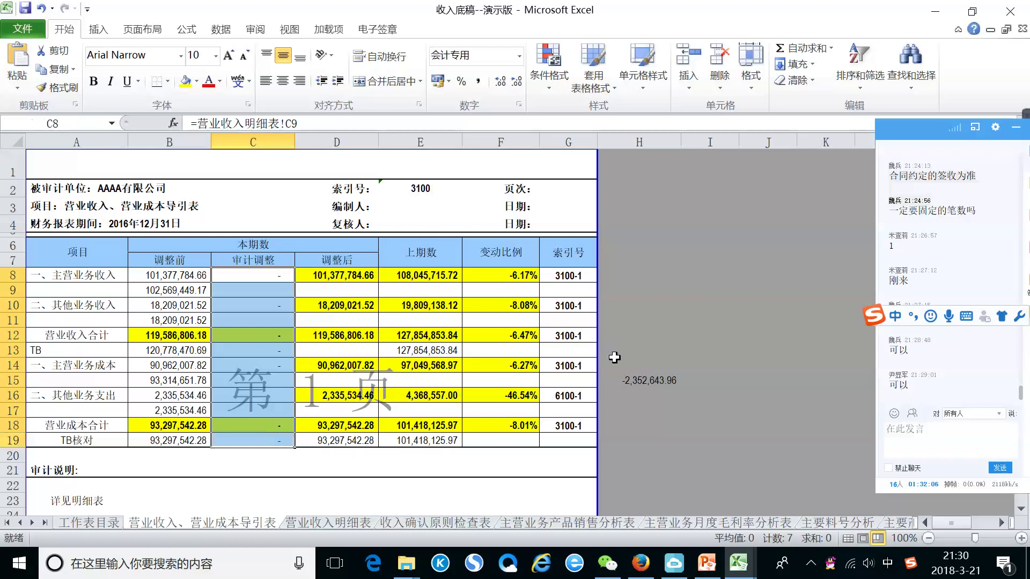
Step: Go to the 营业收入明细表 sheet and look through its revenue and cost breakdown and the notes below
click(320, 523)
scroll(474, 327, down, 2)
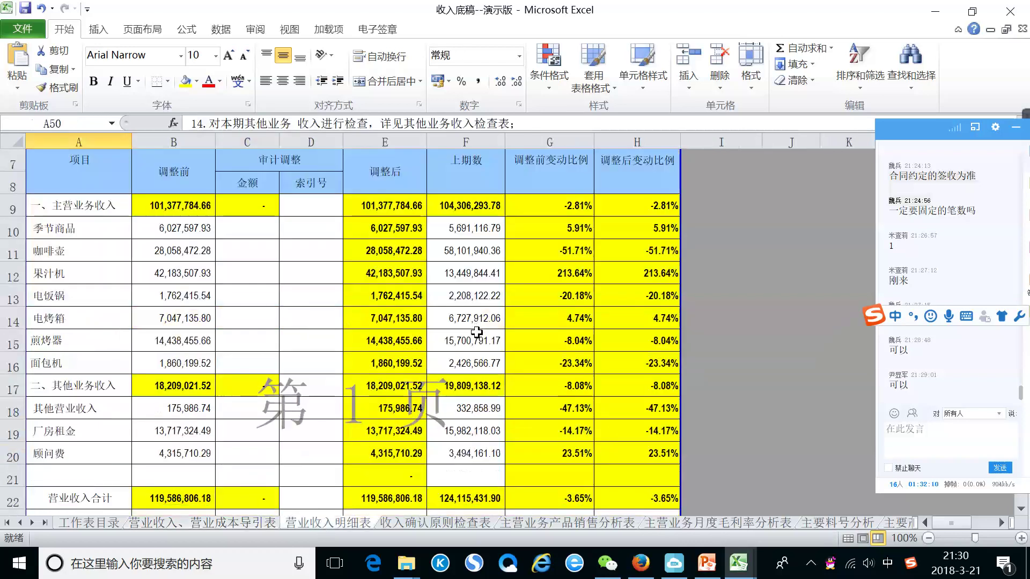
scroll(476, 332, down, 7)
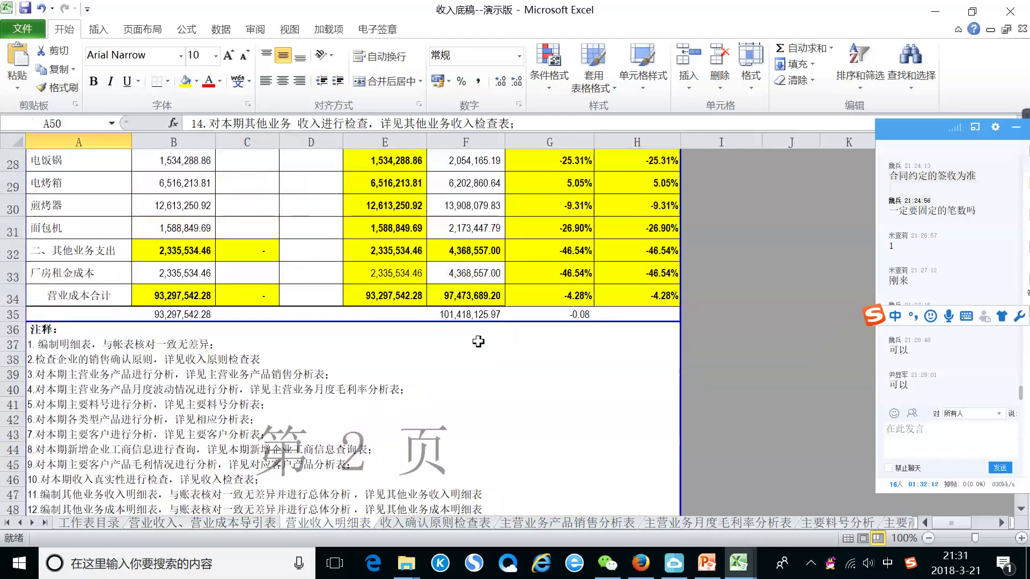
scroll(478, 342, up, 9)
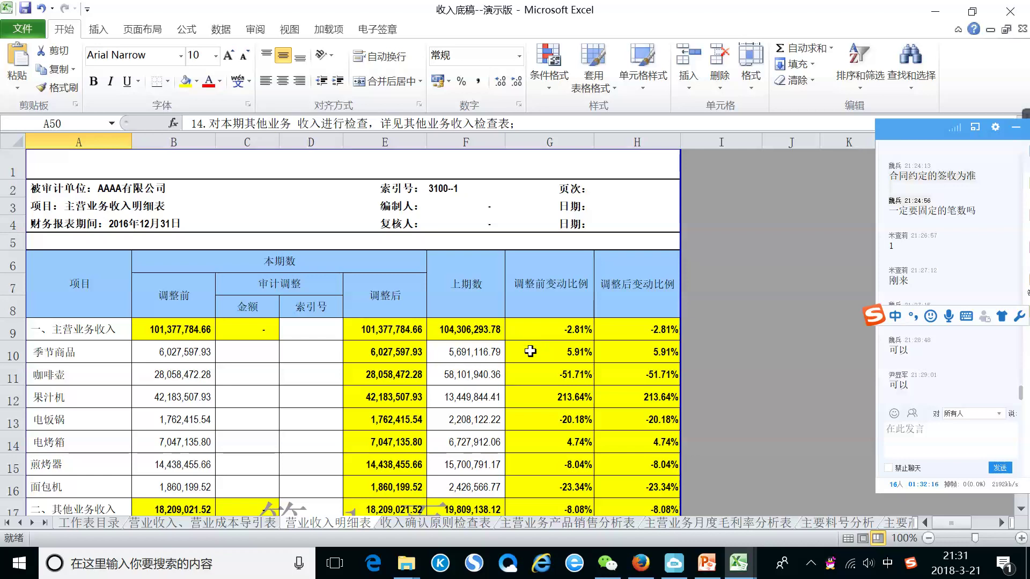
scroll(552, 364, down, 1)
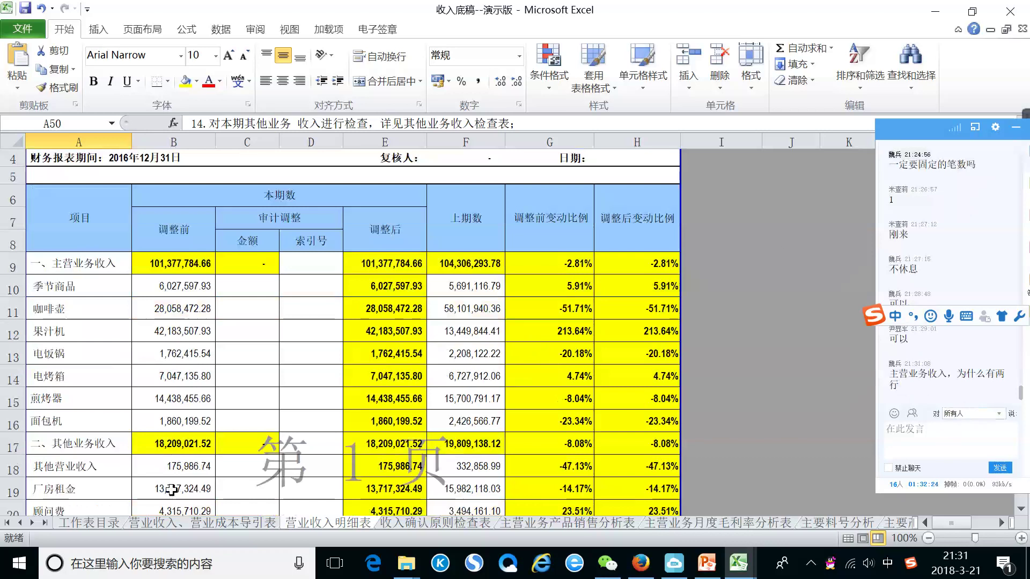
Step: On the 营业收入、营业成本导引表 sheet, clear the current-period revenue check figures in B9, B11 and B13
click(155, 524)
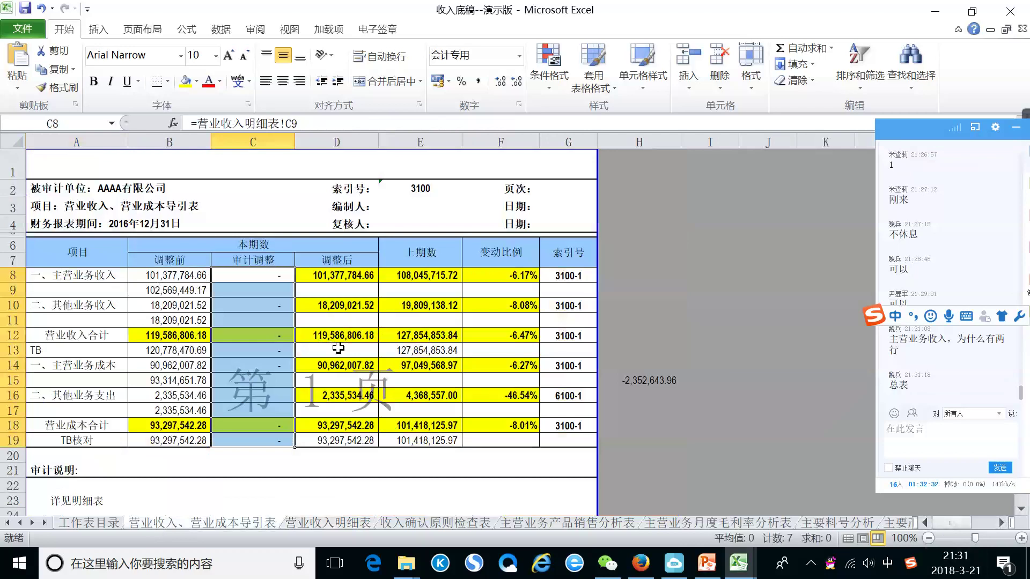
click(194, 287)
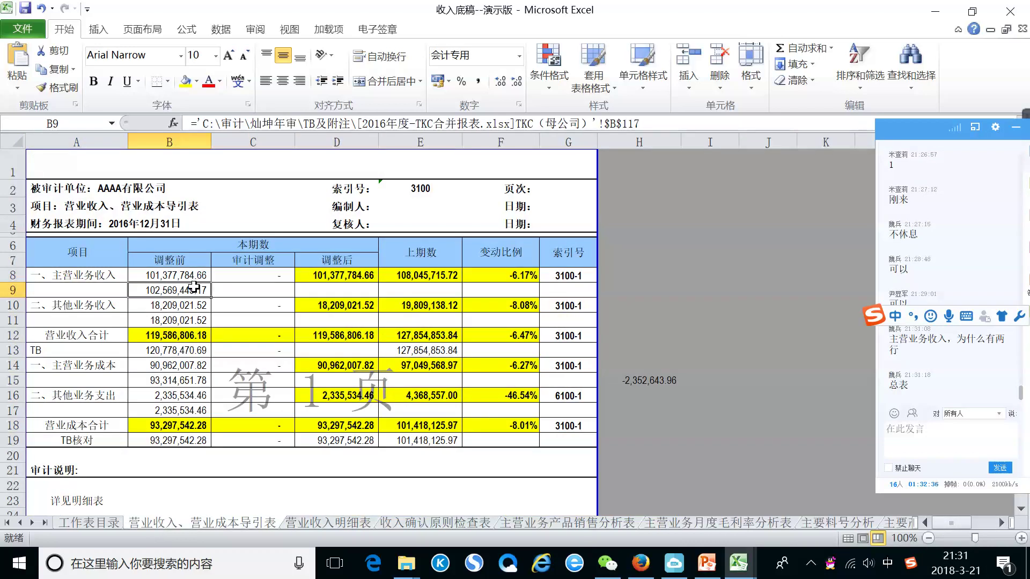
key(Delete)
click(200, 320)
key(Delete)
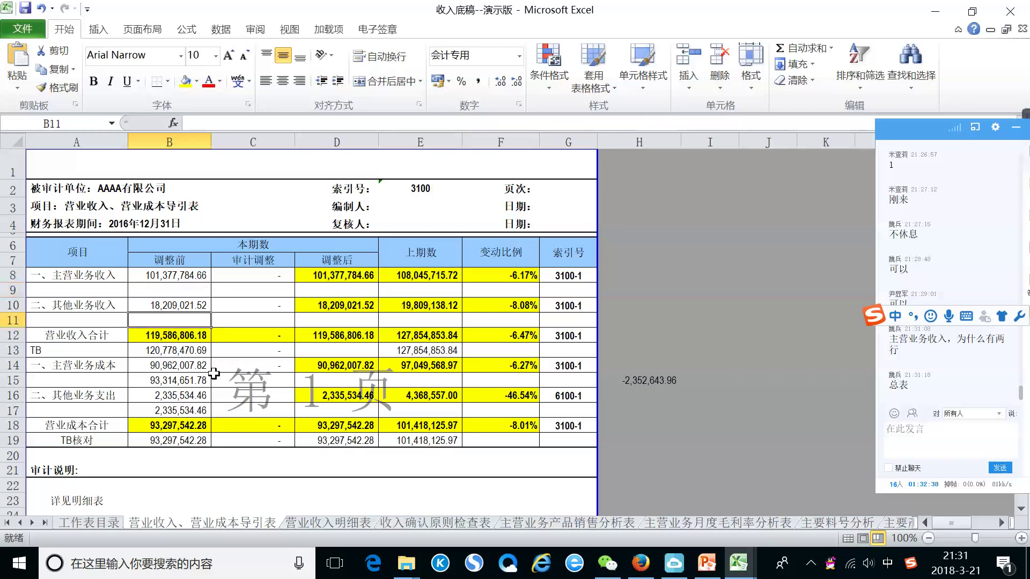
click(187, 352)
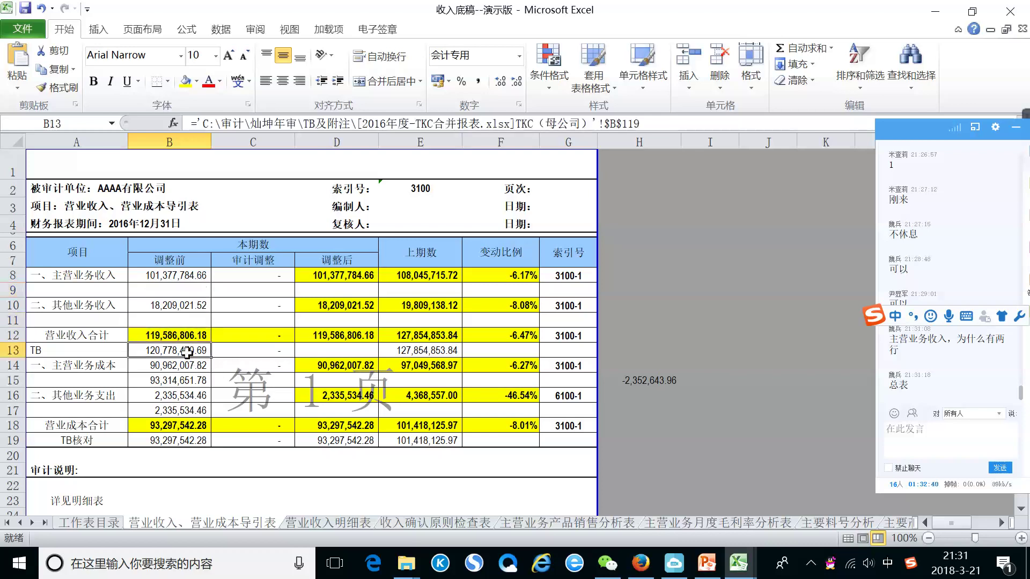
key(Delete)
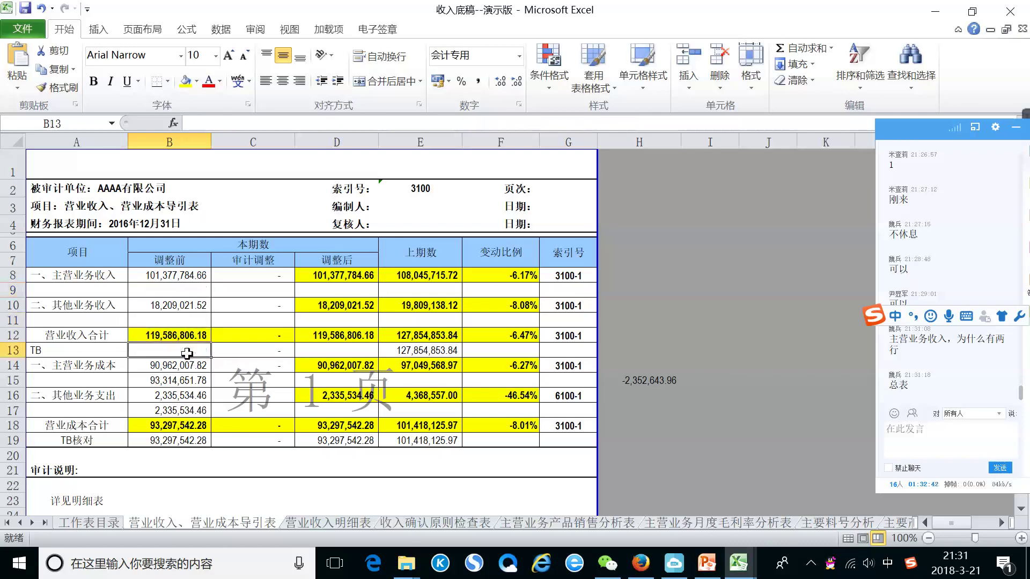
Step: Clear the current-period cost check figures in B15 and B17 of the lead schedule
click(177, 382)
key(Delete)
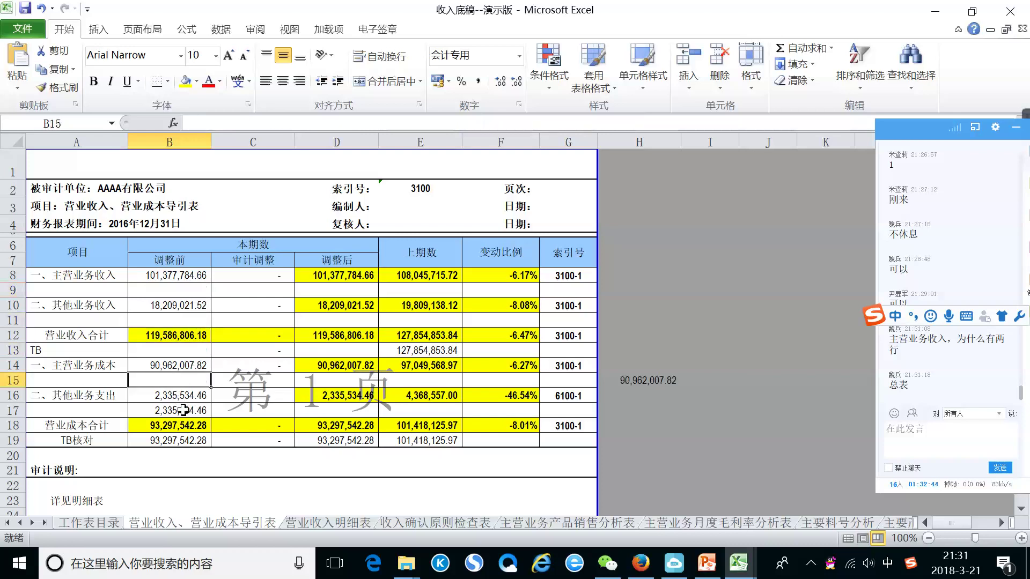
click(181, 410)
key(Delete)
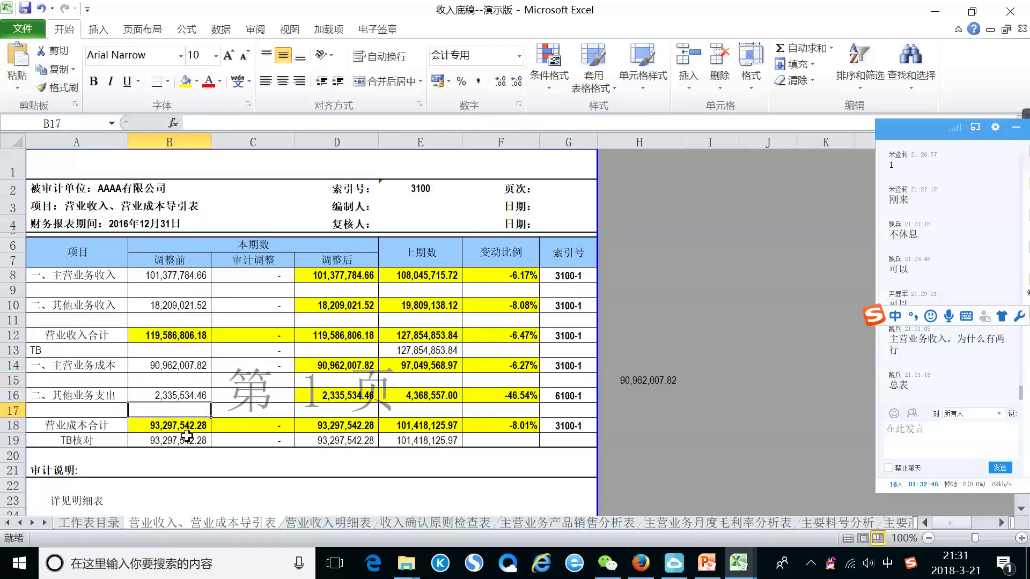
click(195, 470)
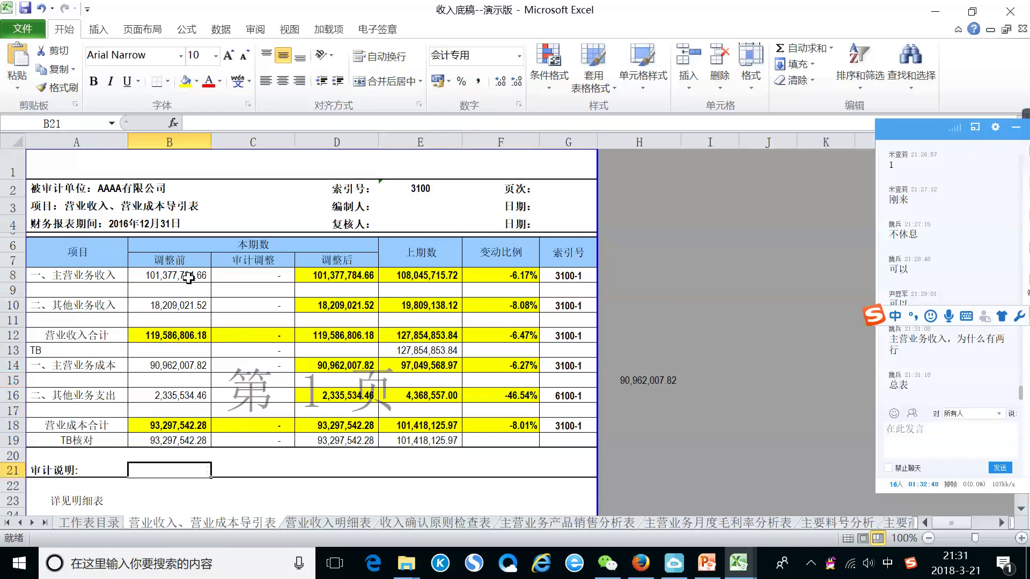
Step: Clear the prior-period TB check figure in E13 of the lead schedule
drag(185, 276, 321, 405)
click(413, 345)
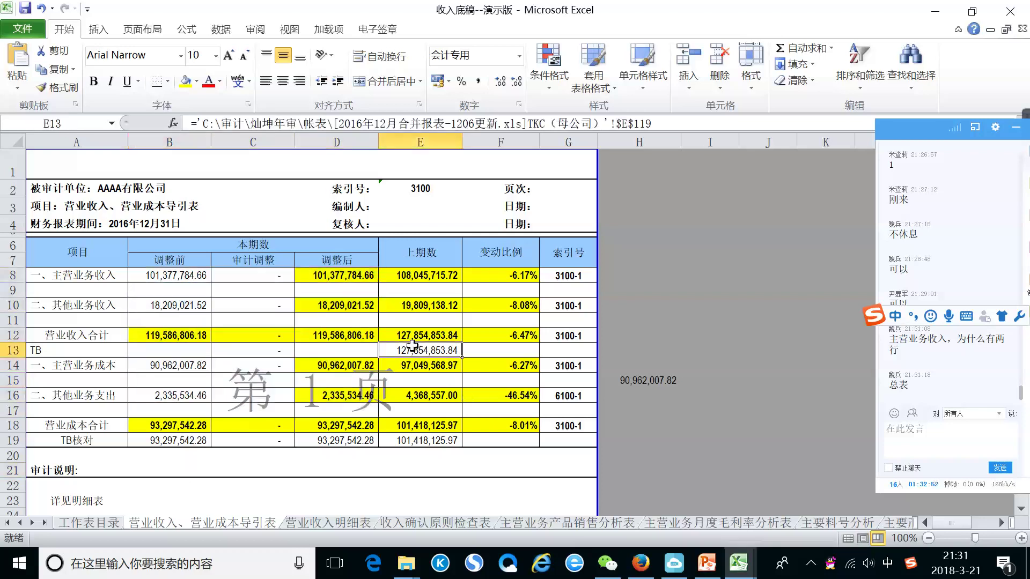
key(Delete)
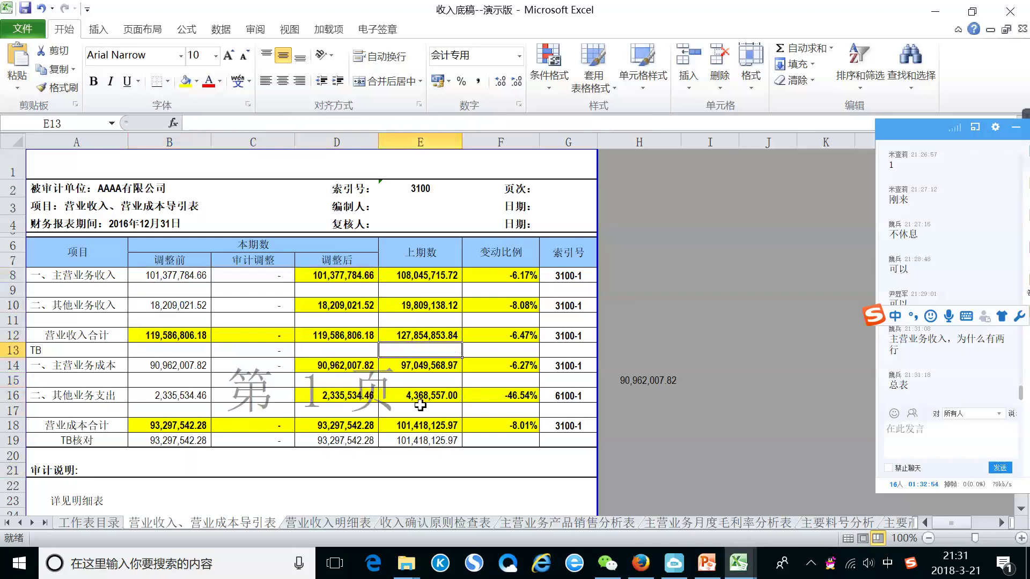
click(465, 474)
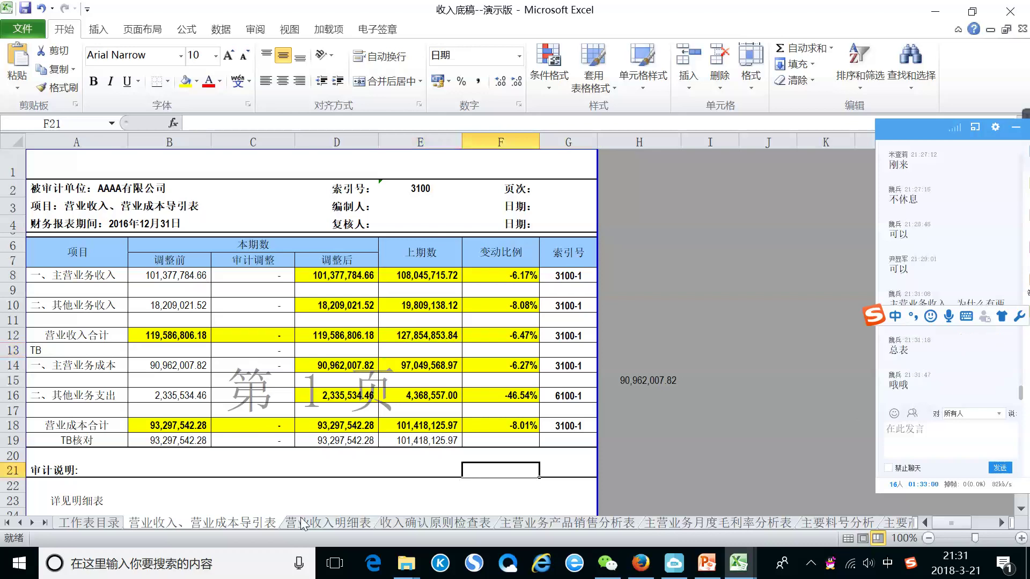
Step: Return to the 营业收入明细表 sheet and examine its product rows, revenue and cost totals, and numbered notes
click(327, 523)
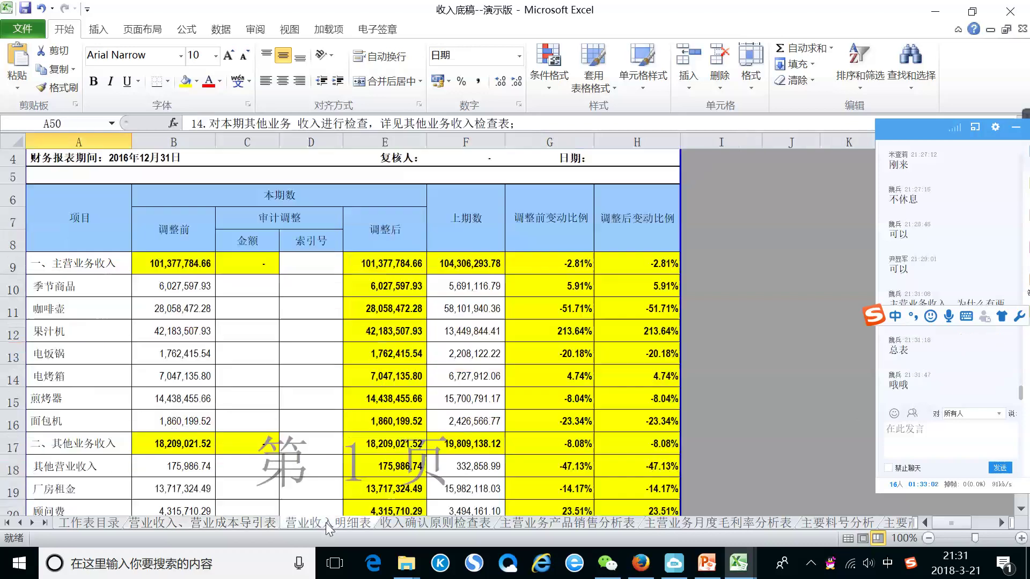
scroll(145, 323, down, 1)
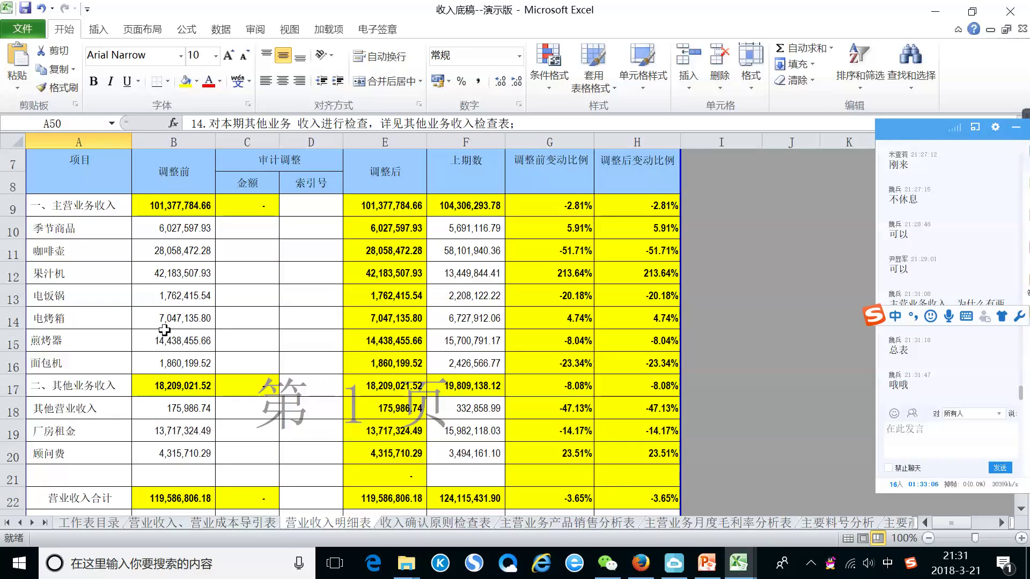
scroll(177, 296, up, 1)
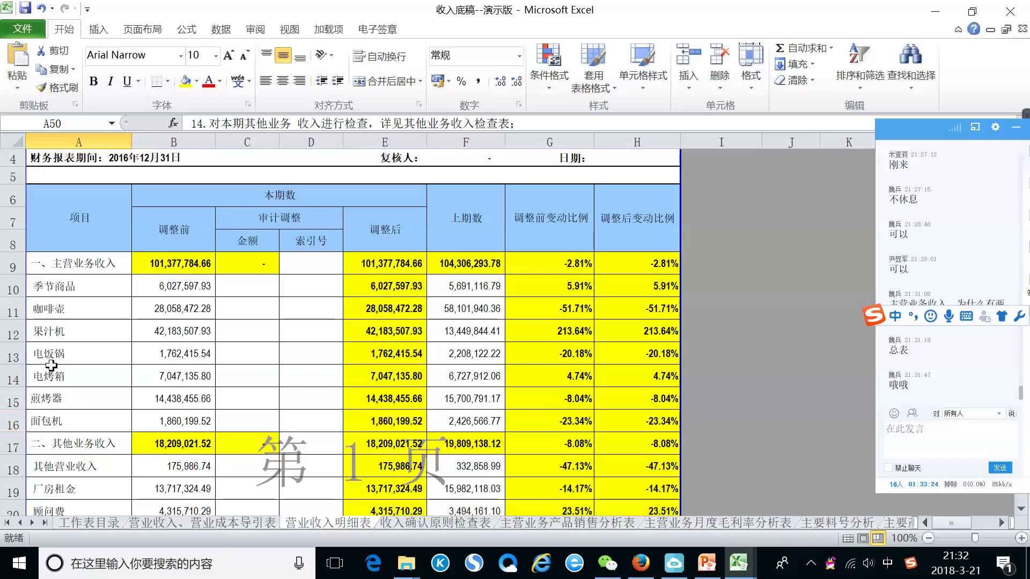
scroll(323, 378, down, 7)
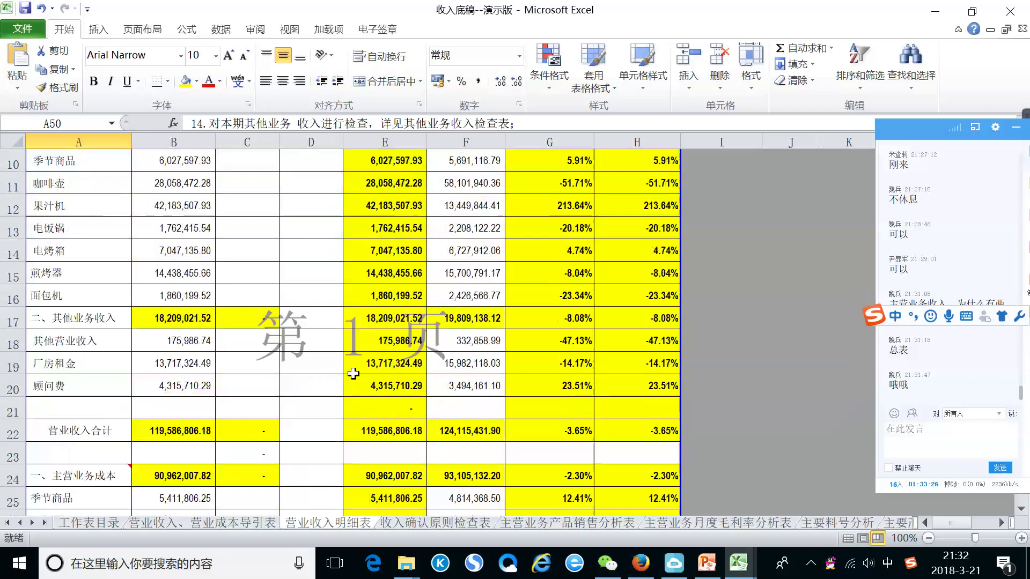
scroll(360, 387, down, 1)
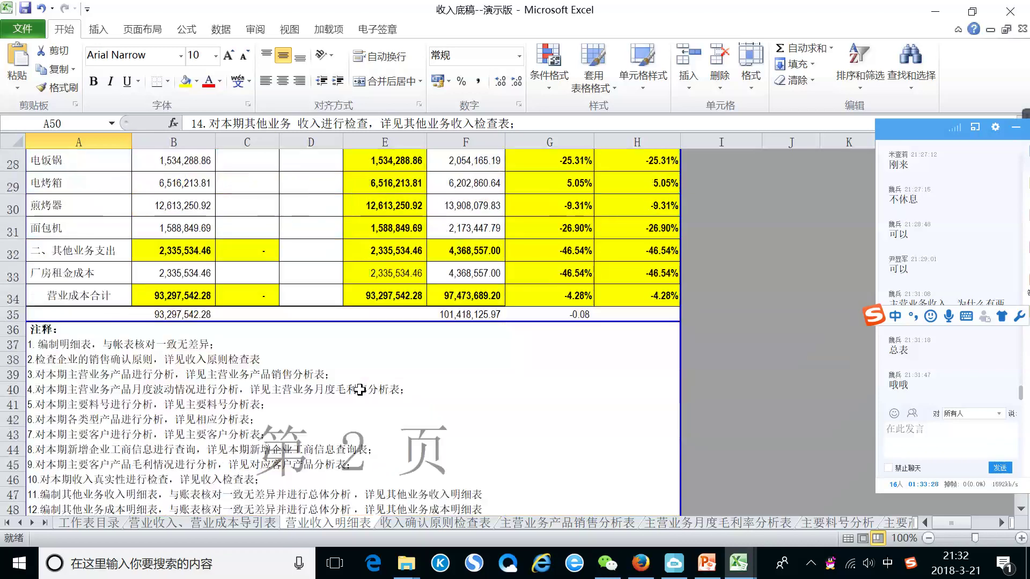
scroll(359, 389, up, 9)
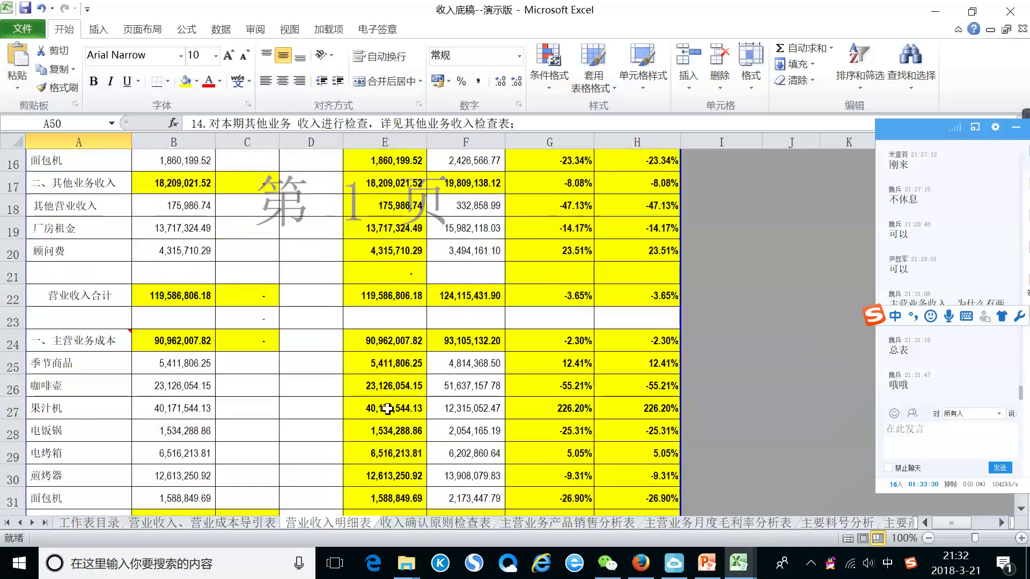
scroll(387, 398, down, 1)
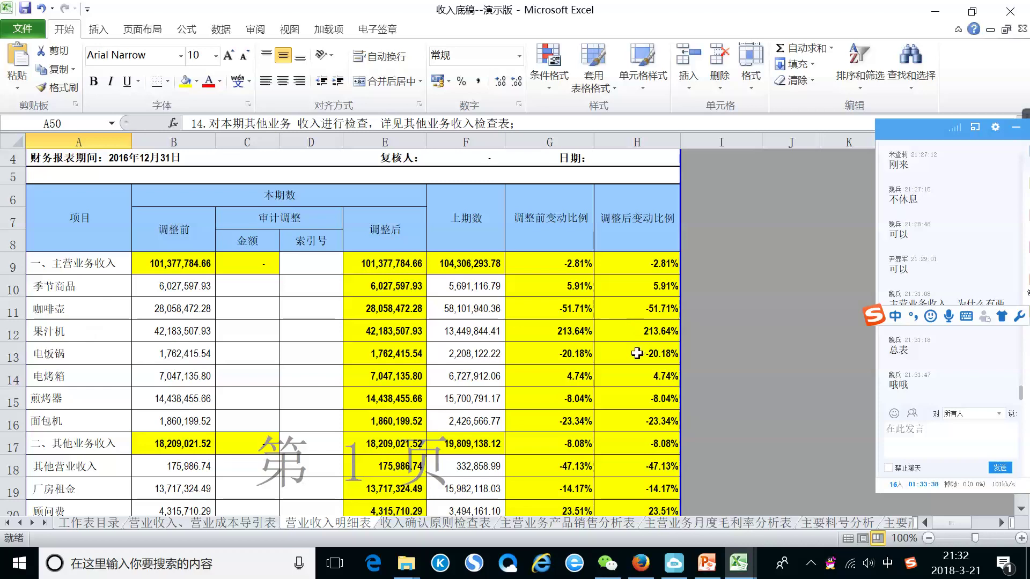
Step: Remove the yellow fill from the revenue rows A9:H22 of the 营业收入明细表 sheet
drag(70, 268, 622, 472)
click(197, 81)
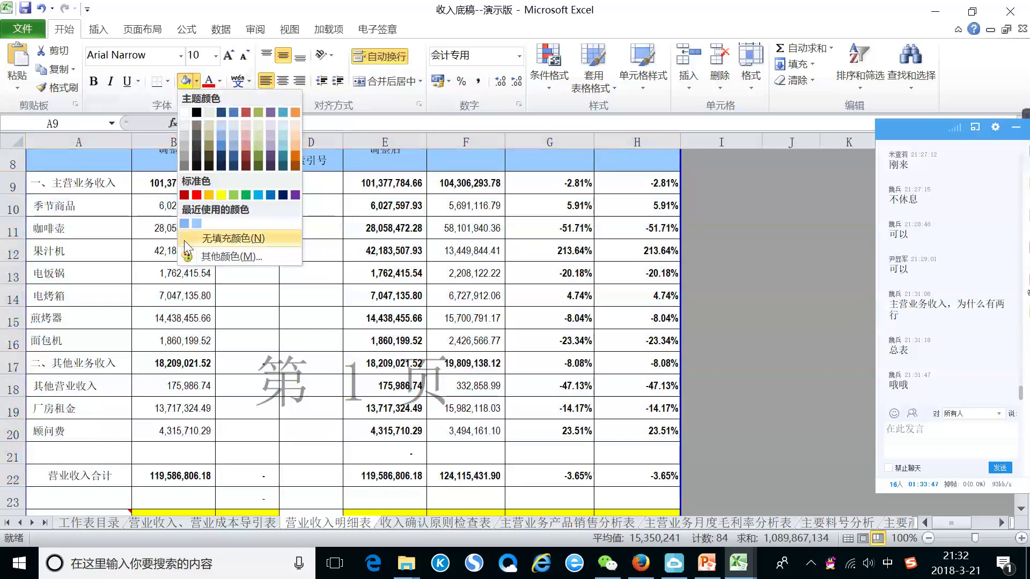
click(184, 222)
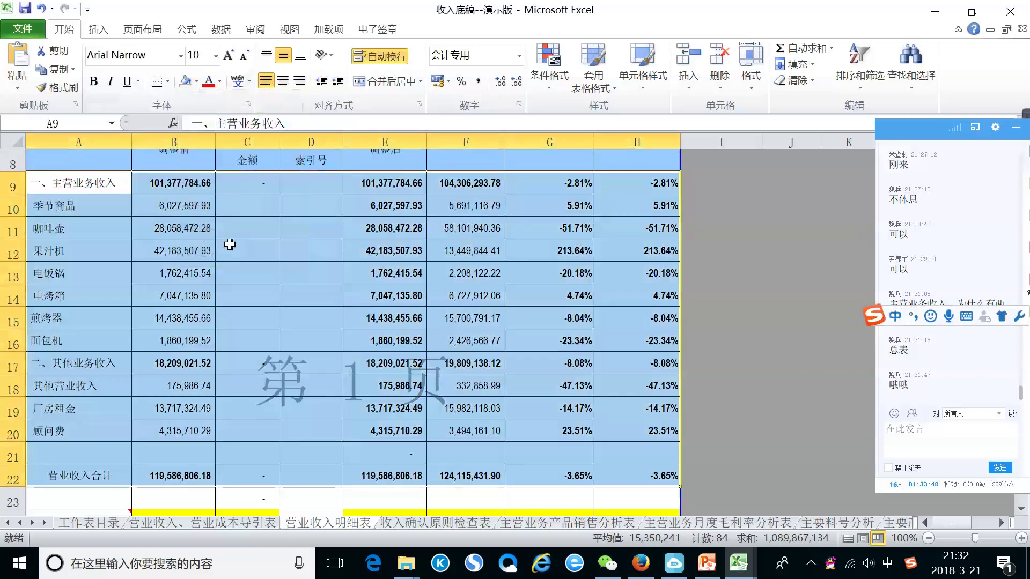
Step: Remove the yellow fill from the cost rows starting at A24, and return to the 营业收入、营业成本导引表 sheet
scroll(233, 241, down, 2)
scroll(233, 240, down, 1)
drag(37, 320, 623, 531)
drag(623, 531, 626, 320)
click(185, 80)
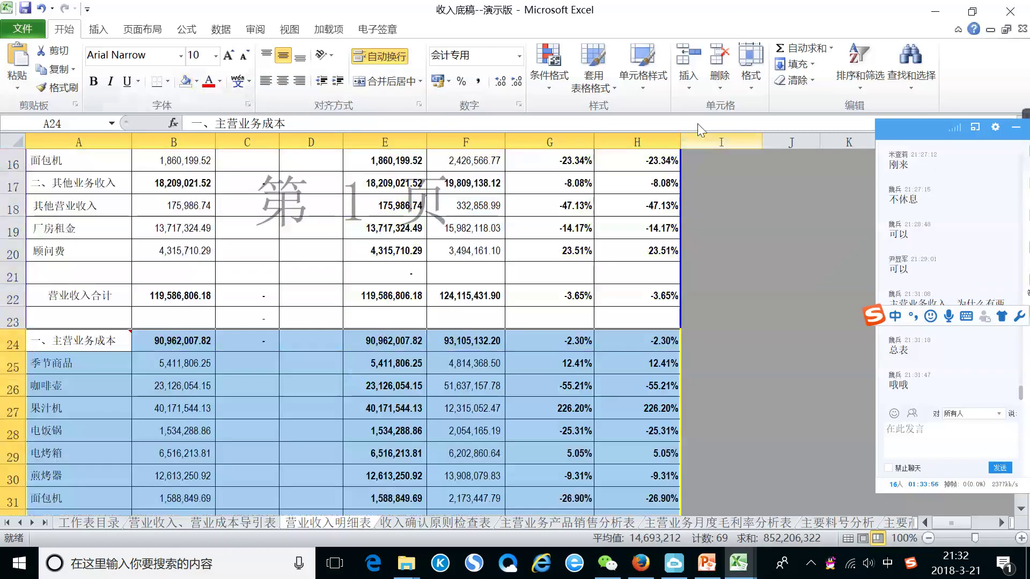
click(669, 342)
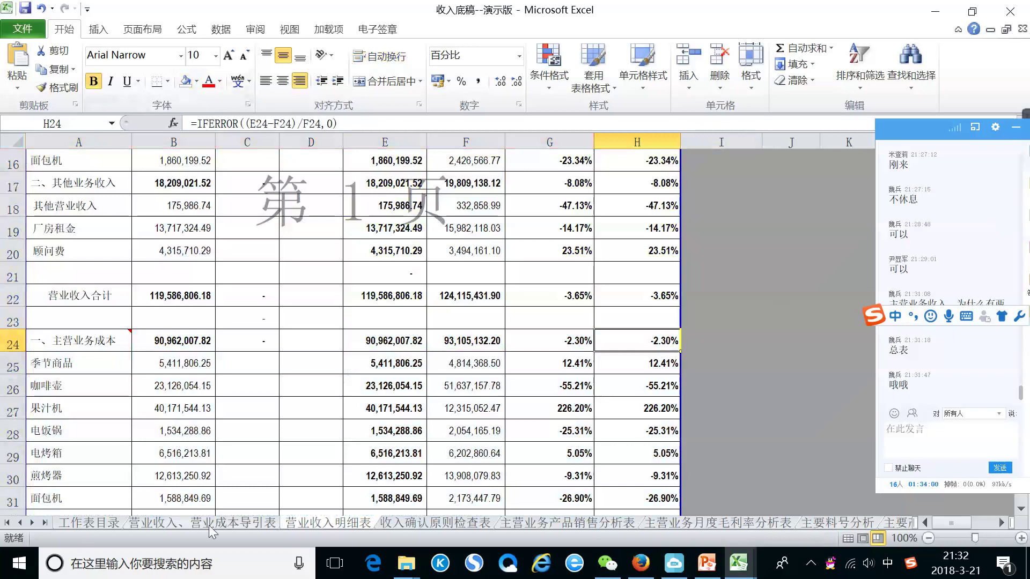
click(155, 524)
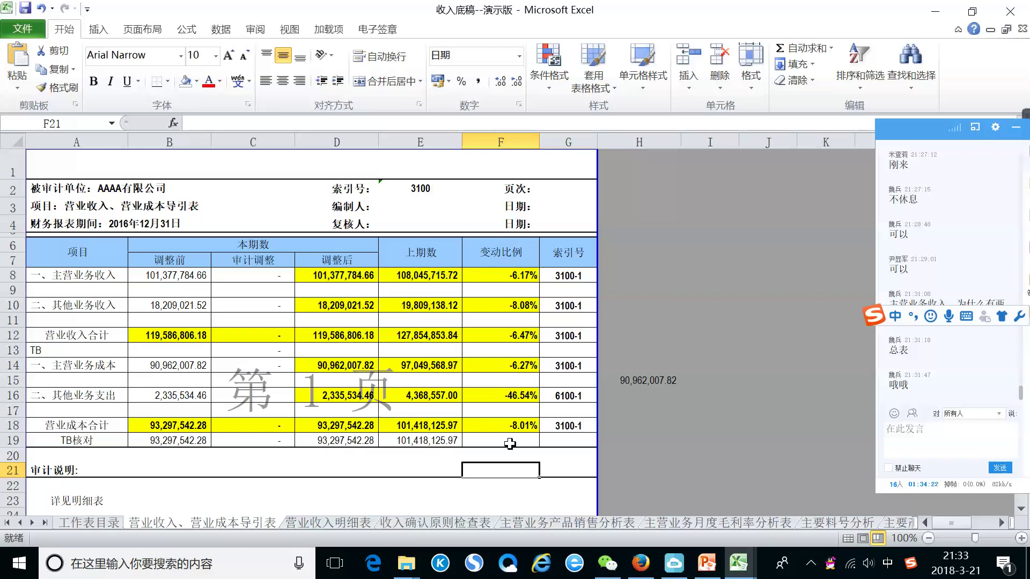
drag(191, 277, 512, 428)
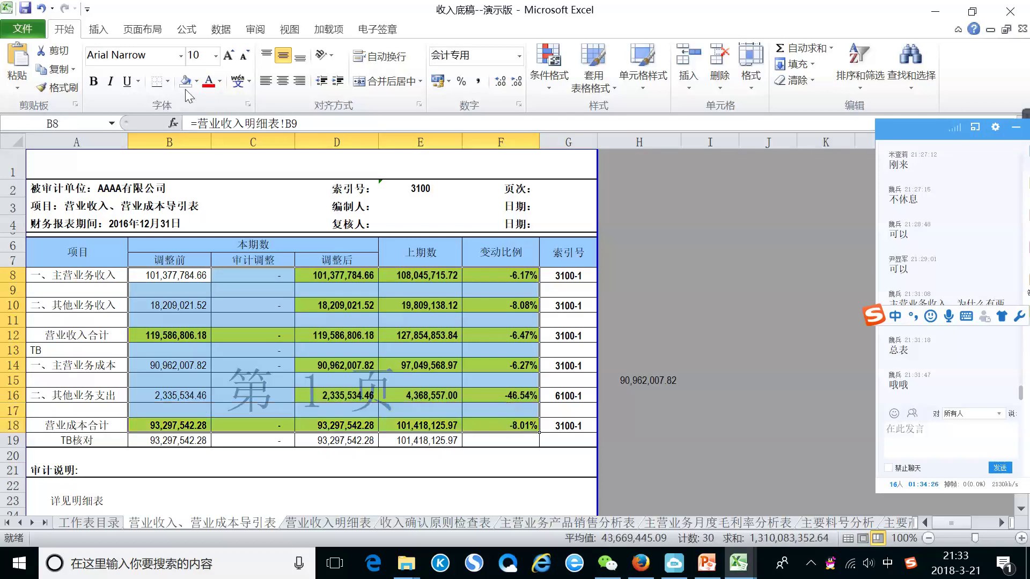
click(219, 81)
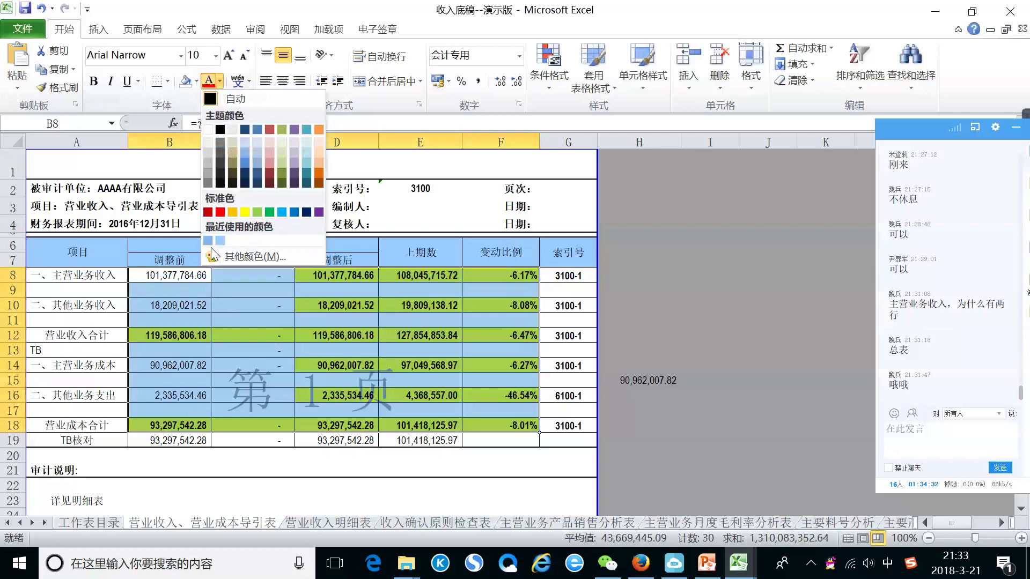
key(Escape)
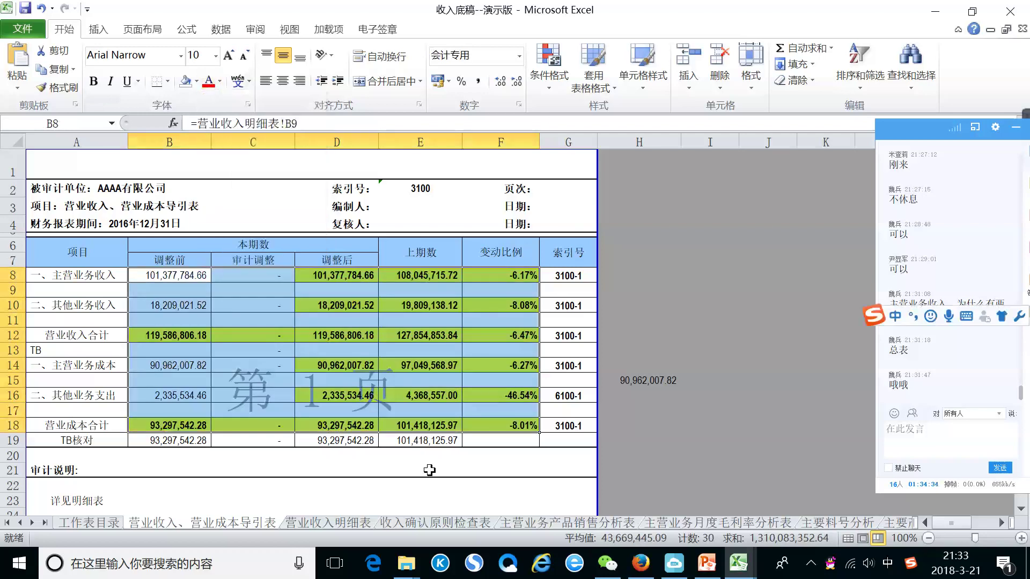
click(430, 484)
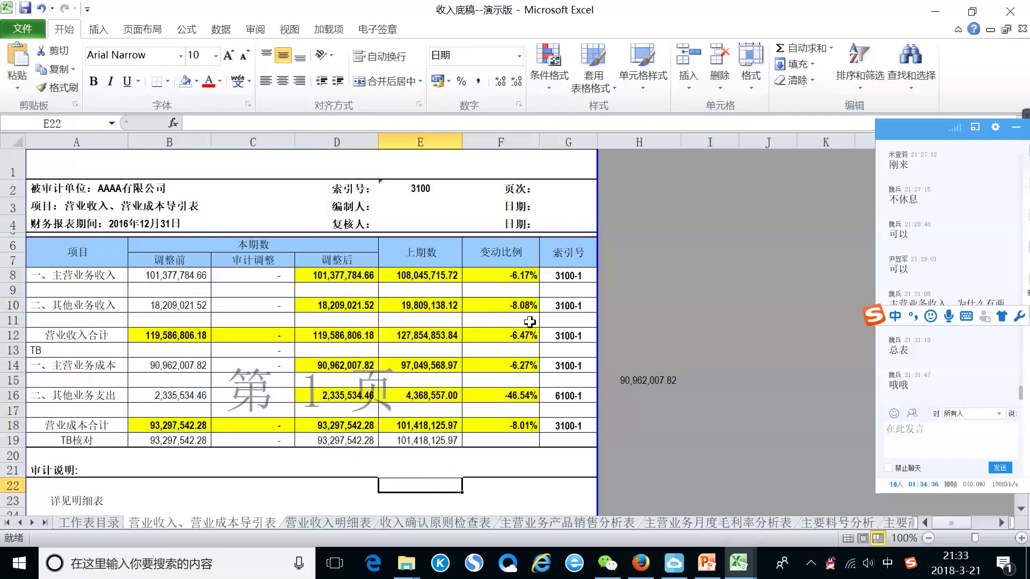
Step: Examine the change ratios F8:F16 on the lead schedule and the product revenue rows A10:H16 on the 营业收入明细表 sheet
drag(522, 276, 526, 401)
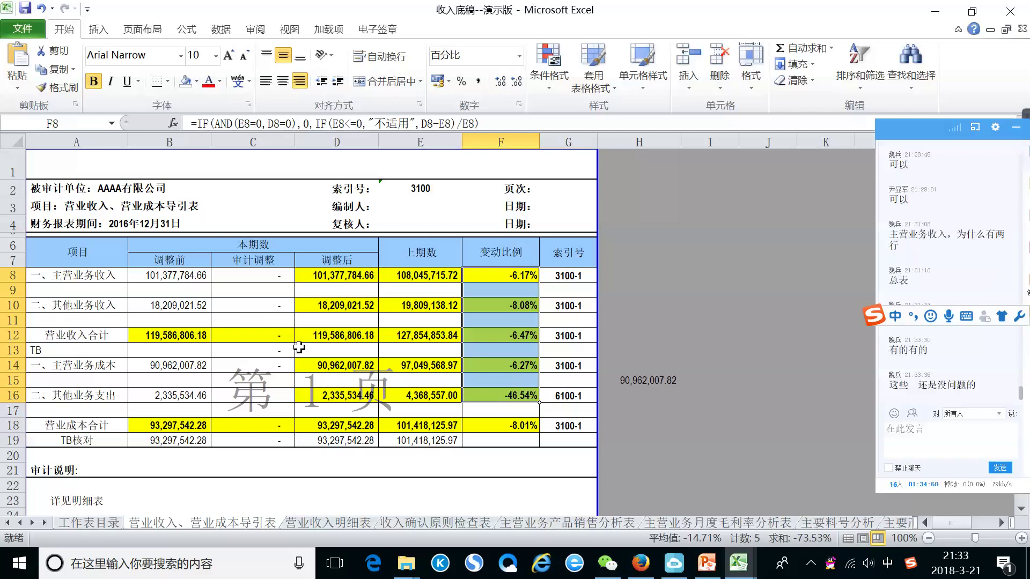
click(305, 523)
scroll(333, 368, up, 5)
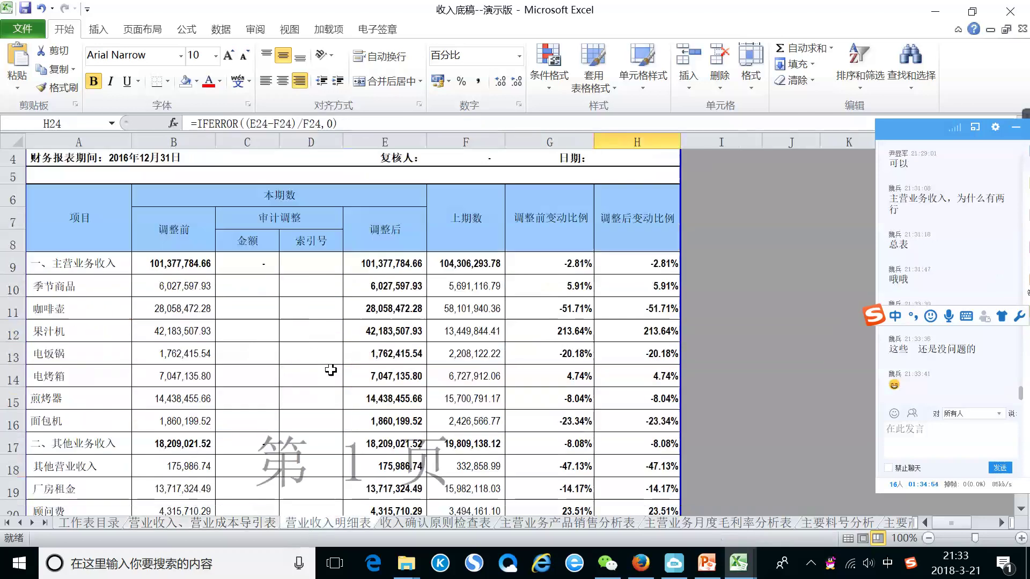
scroll(332, 367, down, 1)
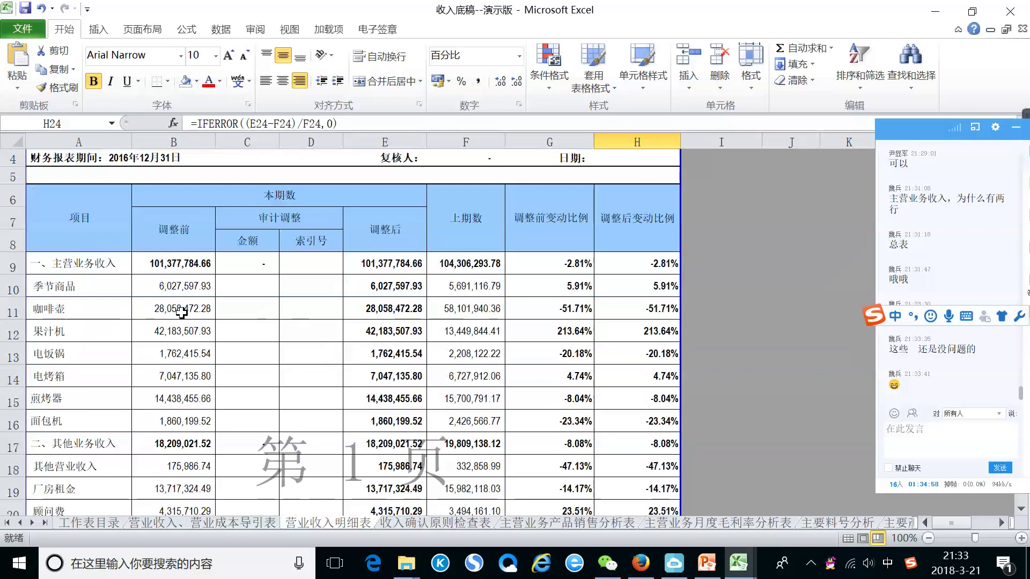
click(5, 334)
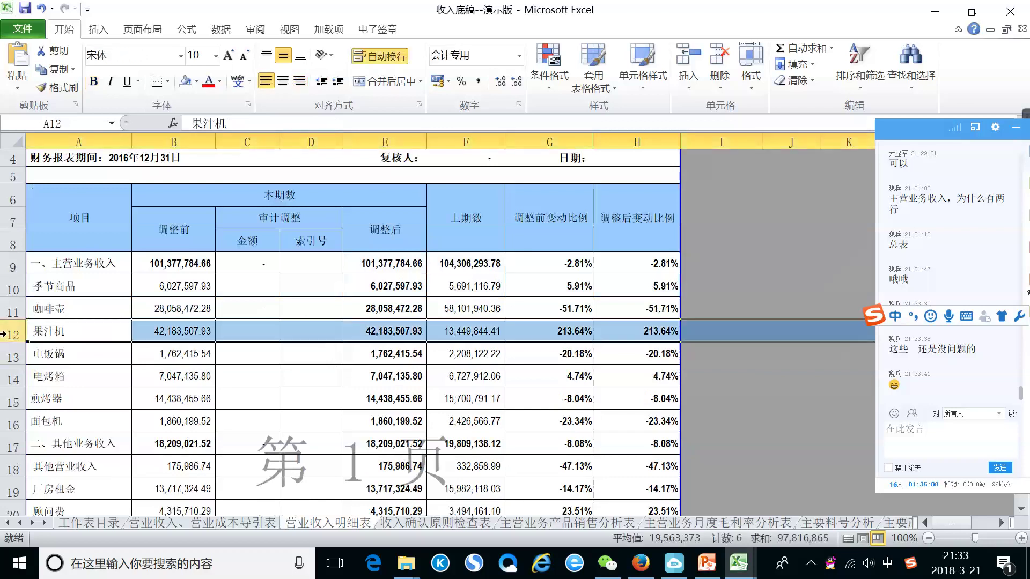
click(410, 270)
click(462, 271)
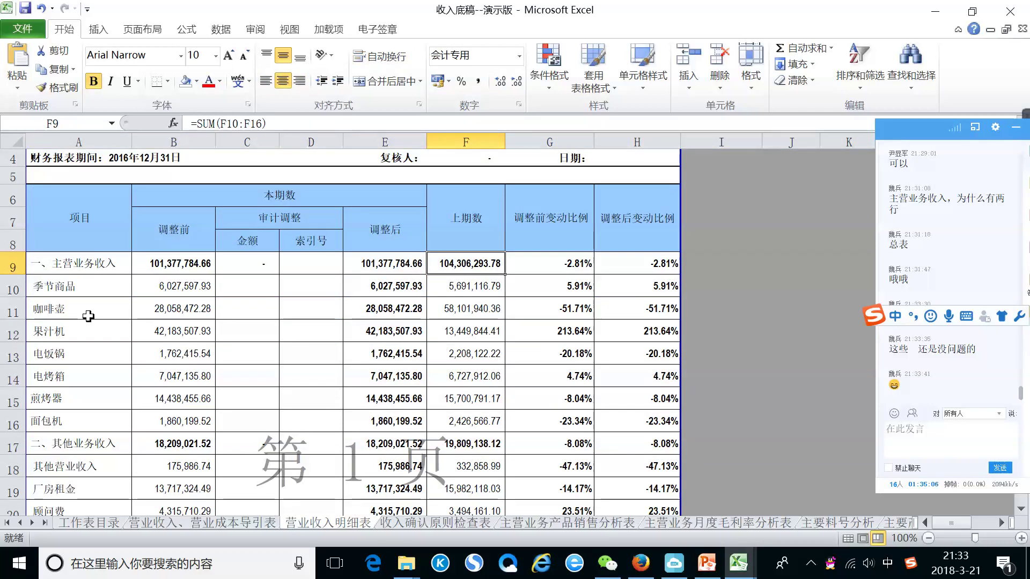
drag(69, 287, 645, 420)
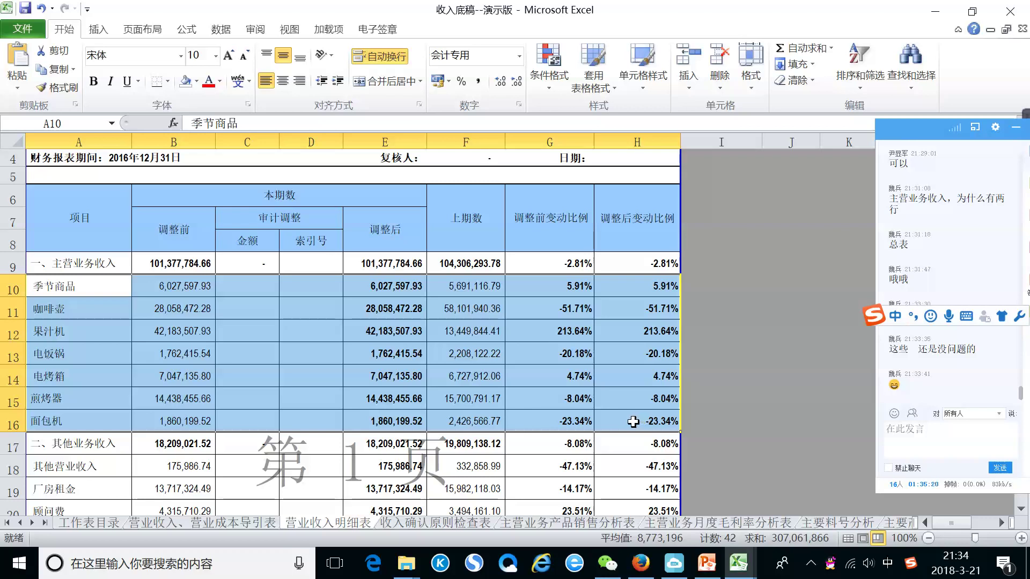
click(441, 346)
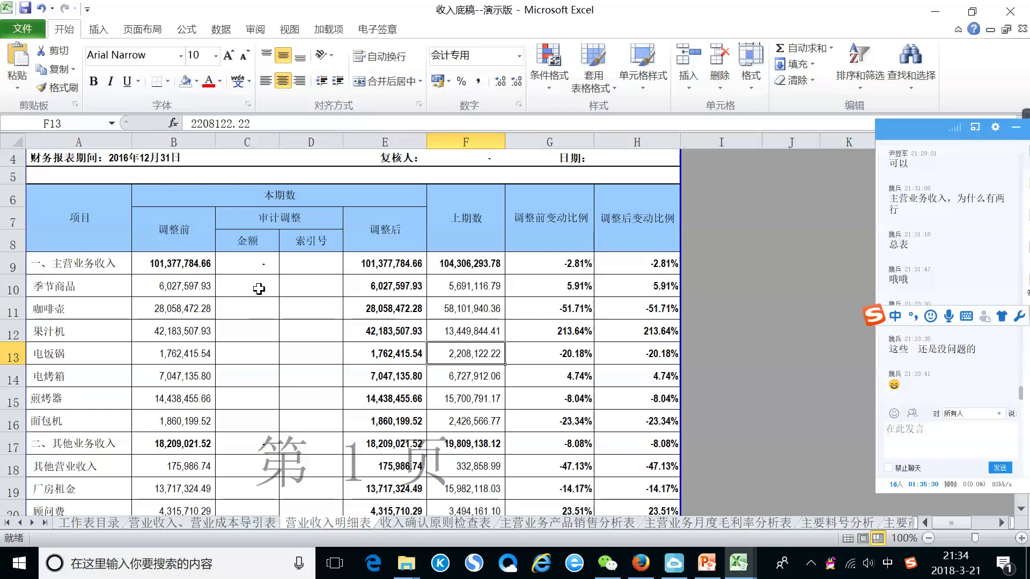
Step: Clear the audit adjustment total formula in C9 of the 营业收入明细表 sheet
click(262, 270)
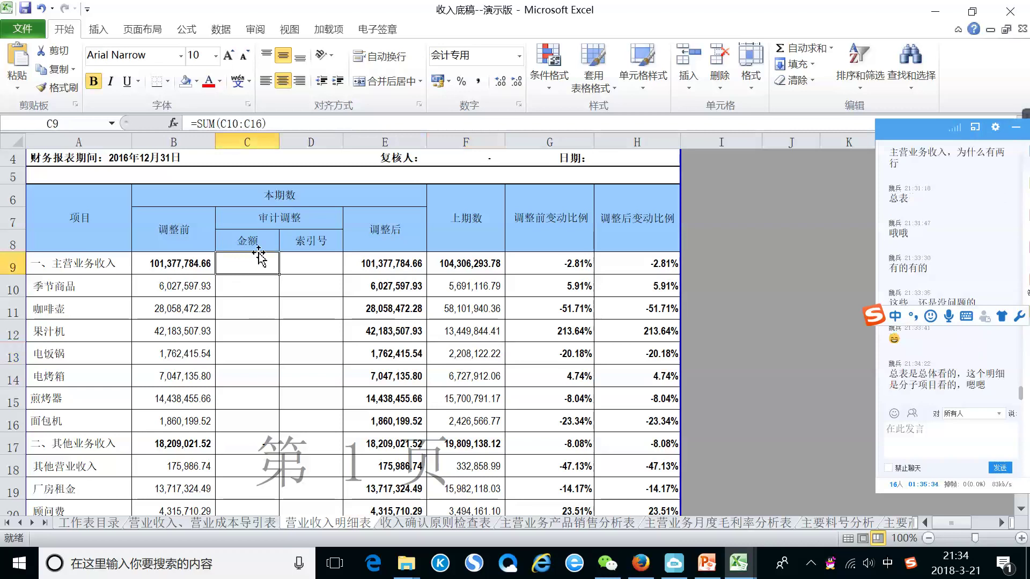
key(BackSpace)
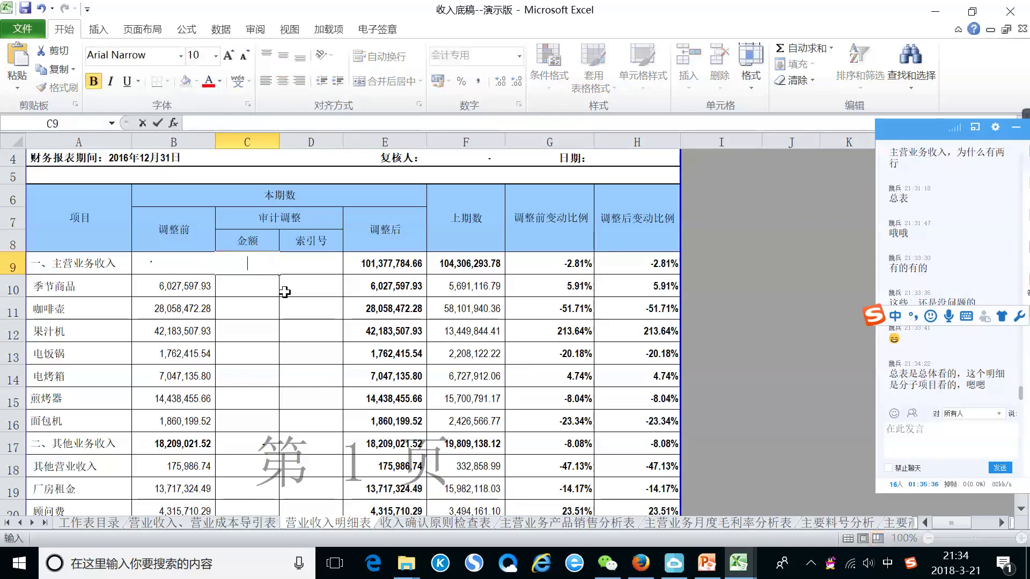
key(Return)
Step: Enter the formula =B10/B9 in C10 to calculate the 季节商品 share of main business revenue
click(310, 263)
click(260, 291)
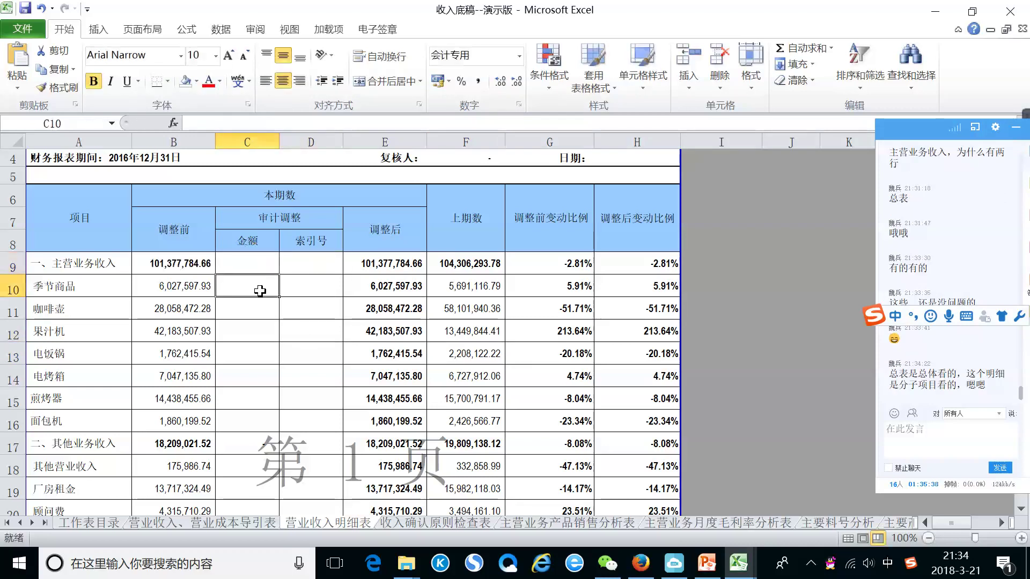
double_click(260, 291)
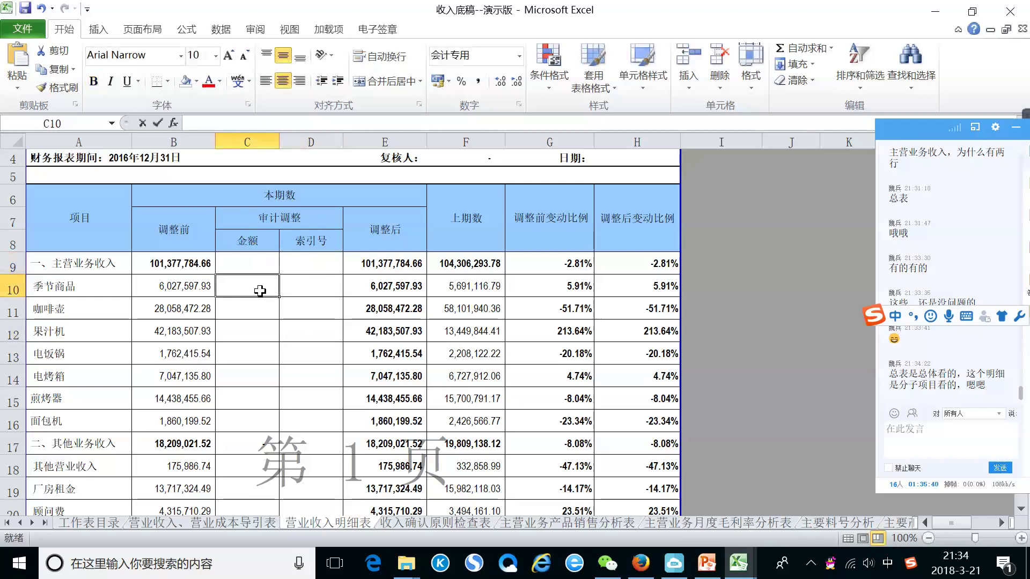
text(=)
click(199, 290)
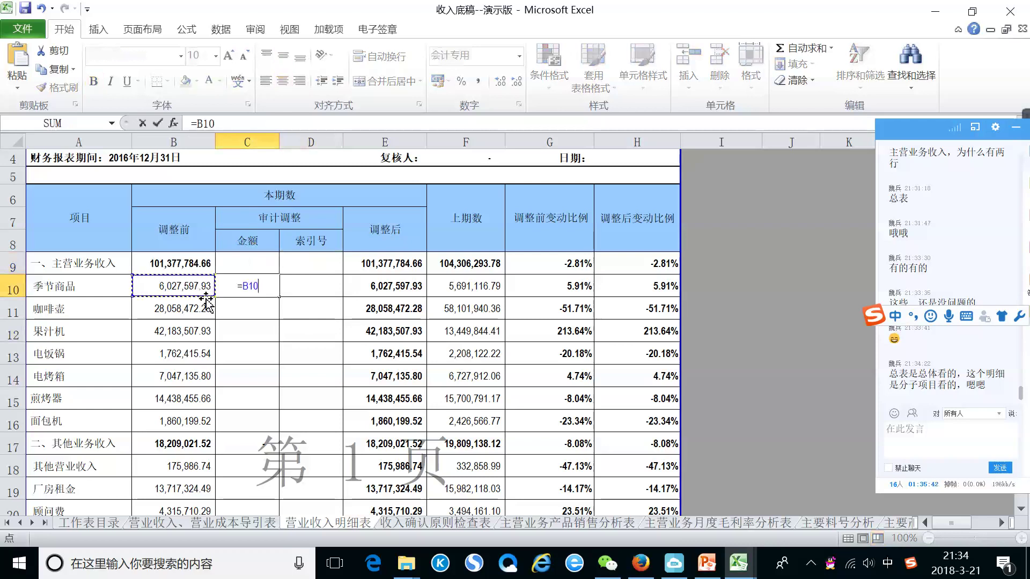
key(shift)
text(/)
click(186, 263)
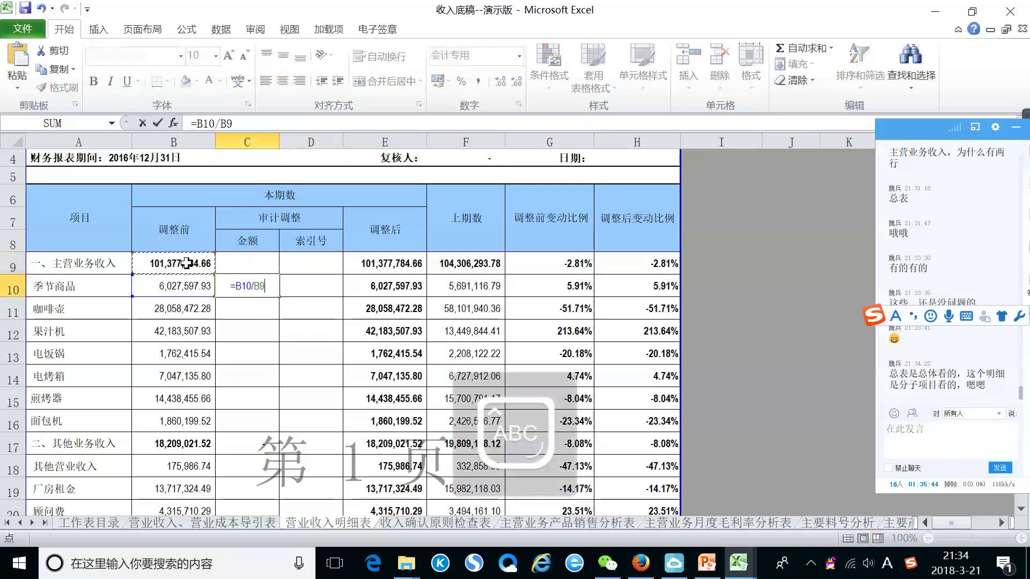
key(Return)
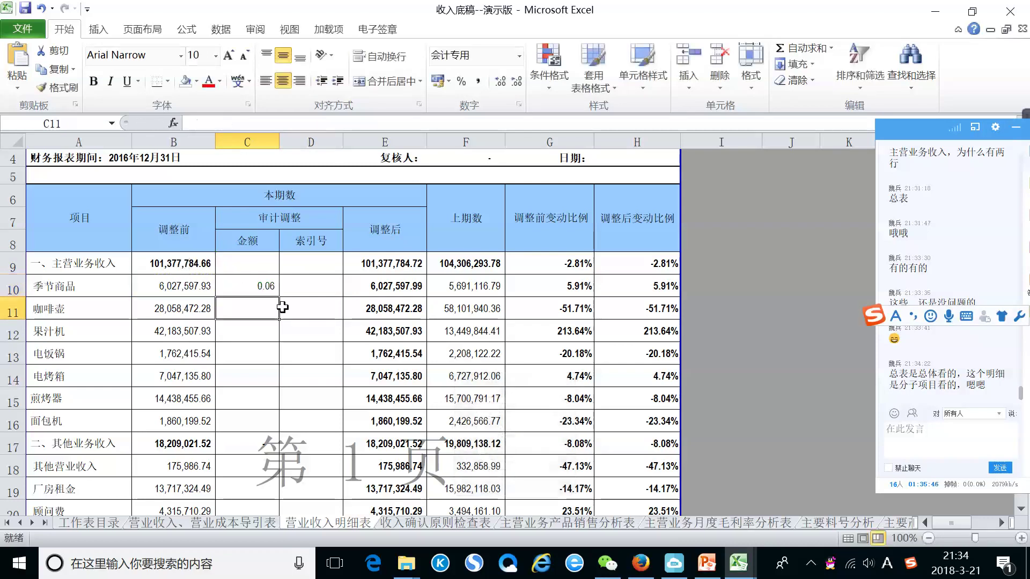
Step: Replace the divisor in C10's formula with the fixed number 101277784
click(255, 285)
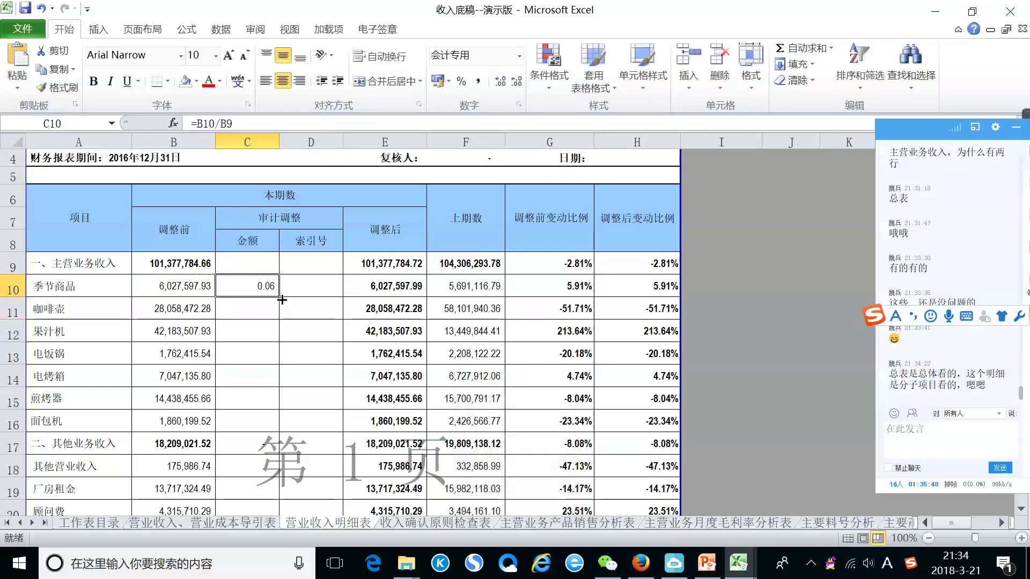
double_click(226, 123)
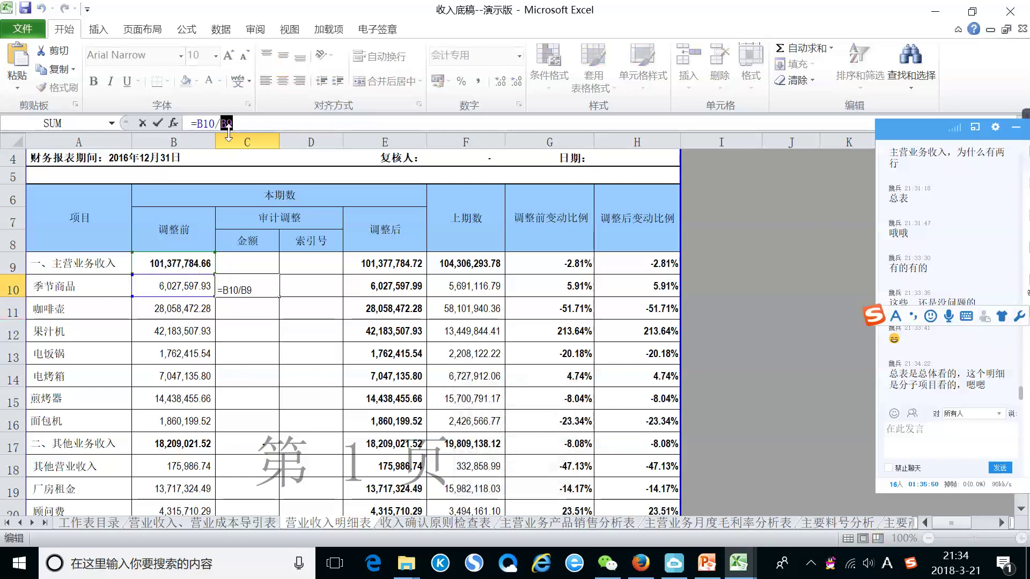
text(101)
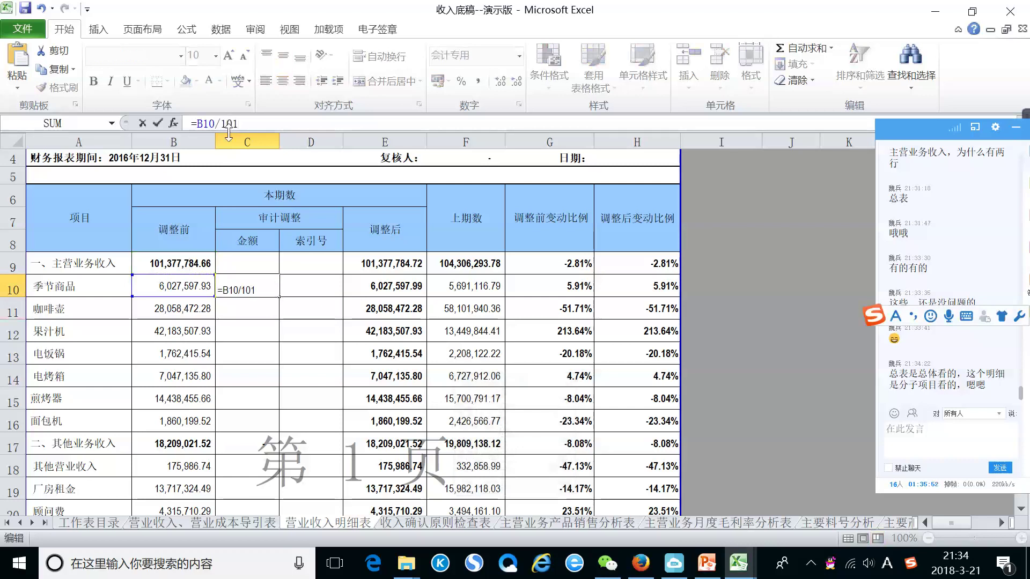
text(277784)
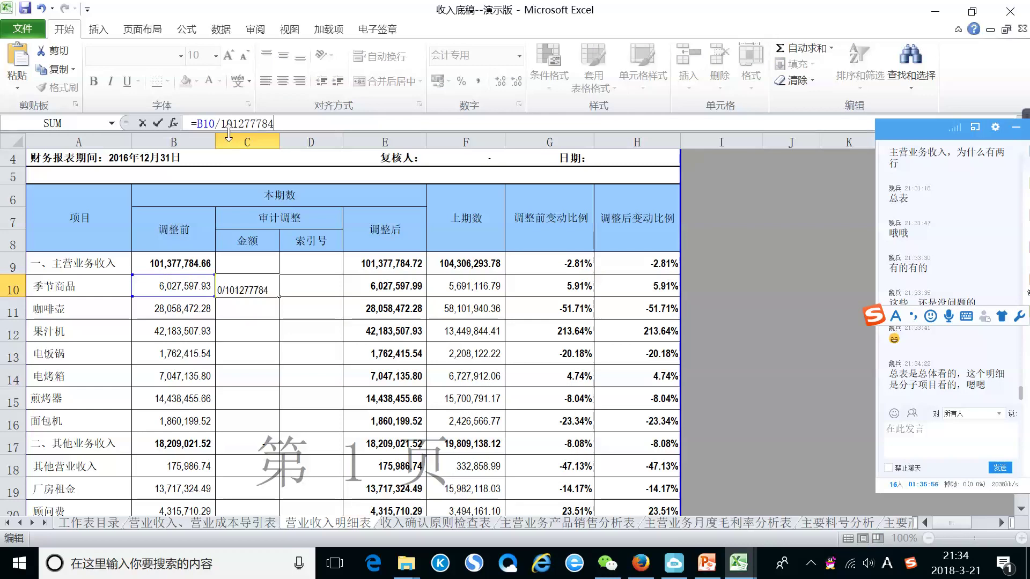
key(Return)
Step: Copy C10's share formula down to C16 and format C10:C16 as percentages with two decimals
drag(311, 353, 311, 376)
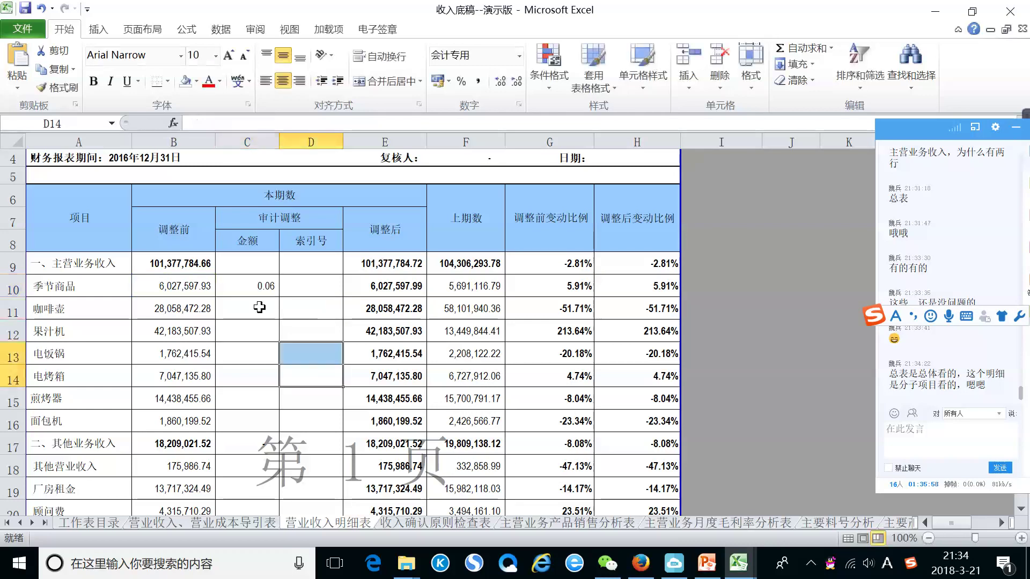
click(265, 279)
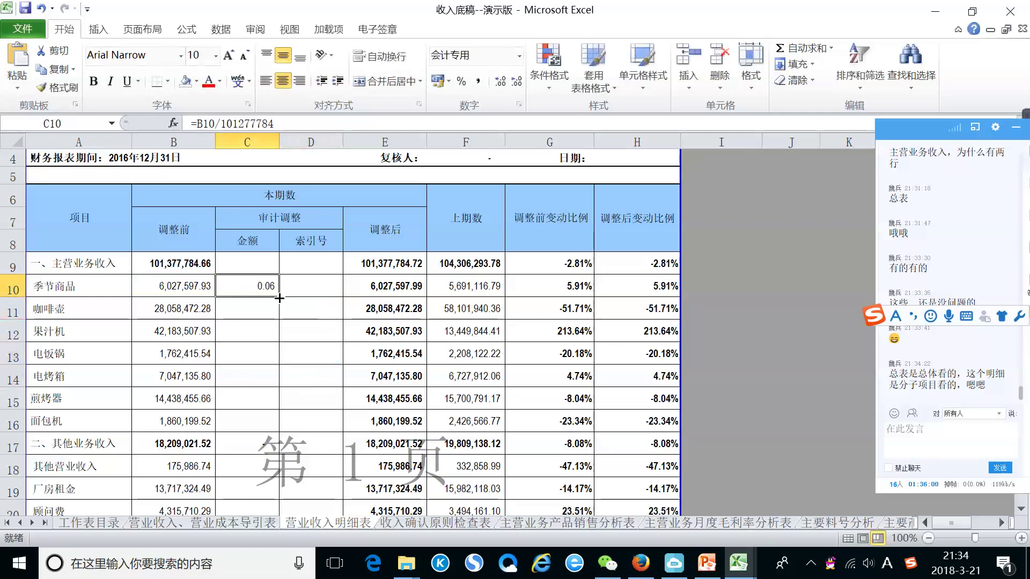
drag(279, 298, 279, 424)
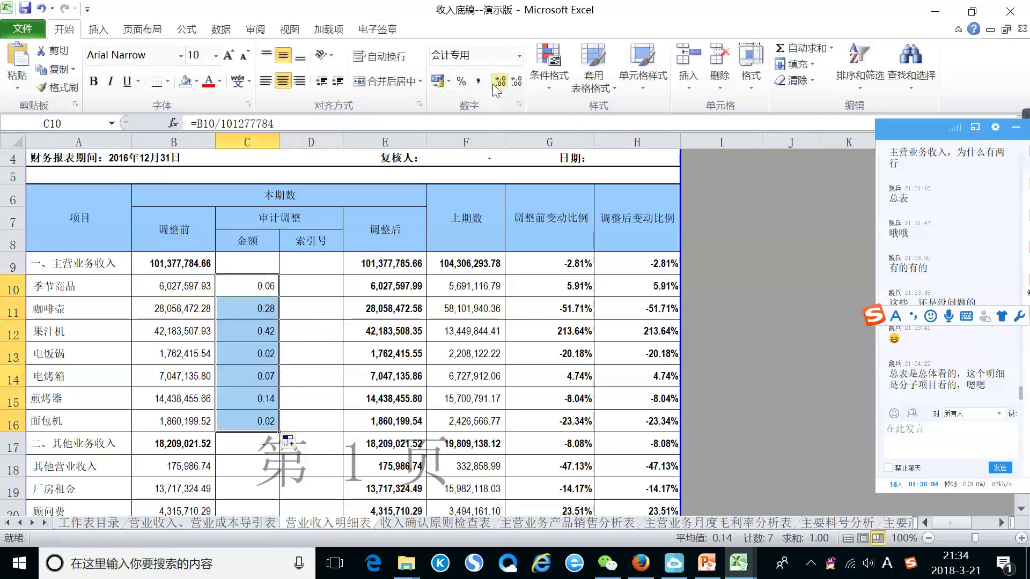
click(460, 82)
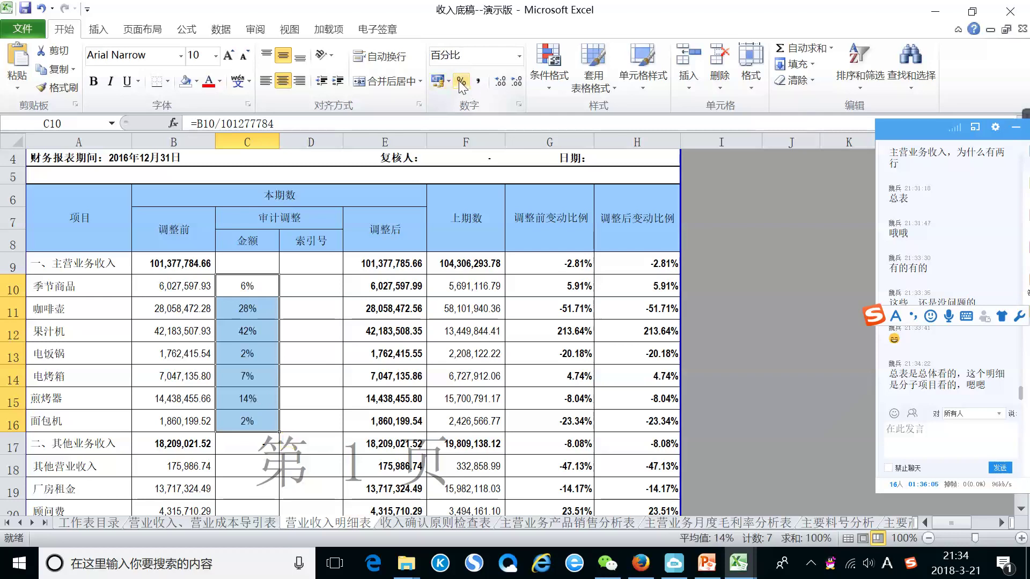
double_click(497, 83)
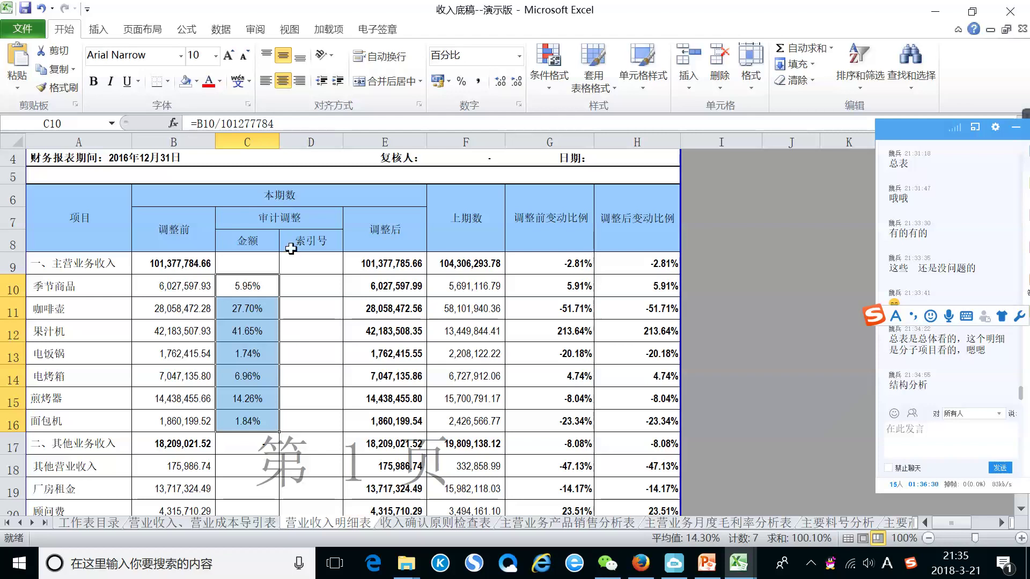
Step: Highlight the revenue amounts and shares of 咖啡壶 and 果汁机 in B11:C12 with an orange fill
drag(238, 316, 242, 331)
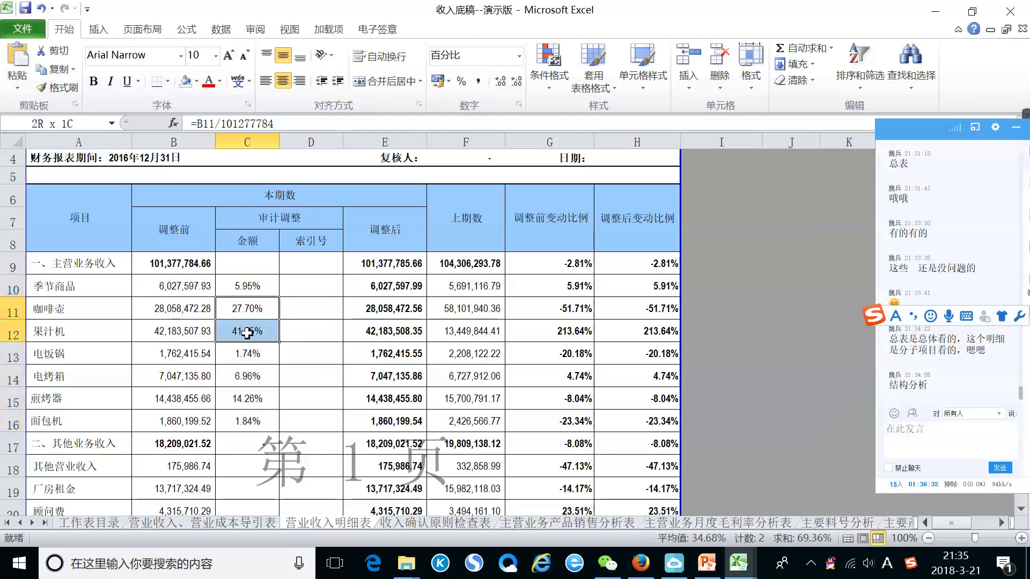
click(196, 81)
click(208, 195)
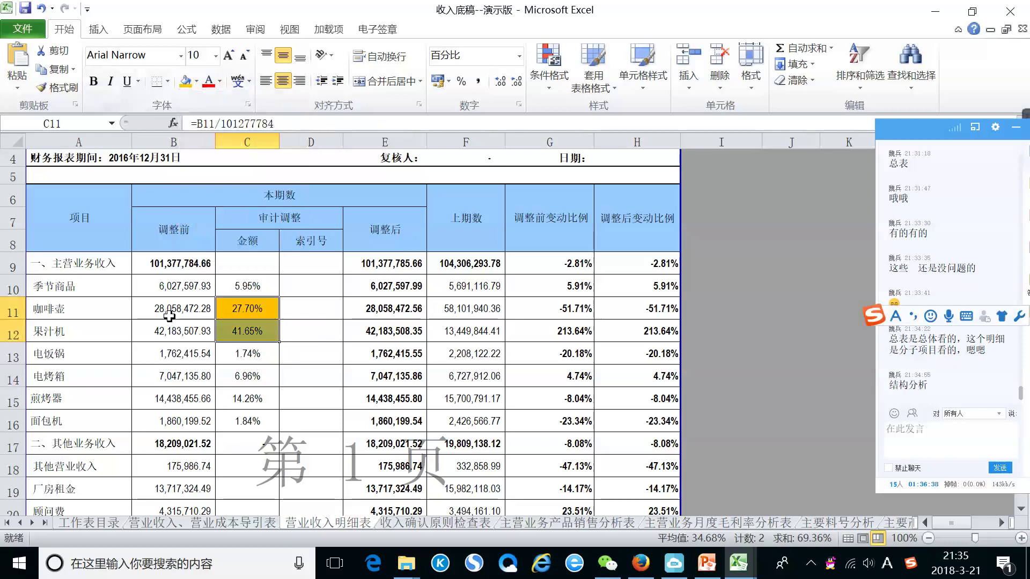
drag(170, 310, 224, 331)
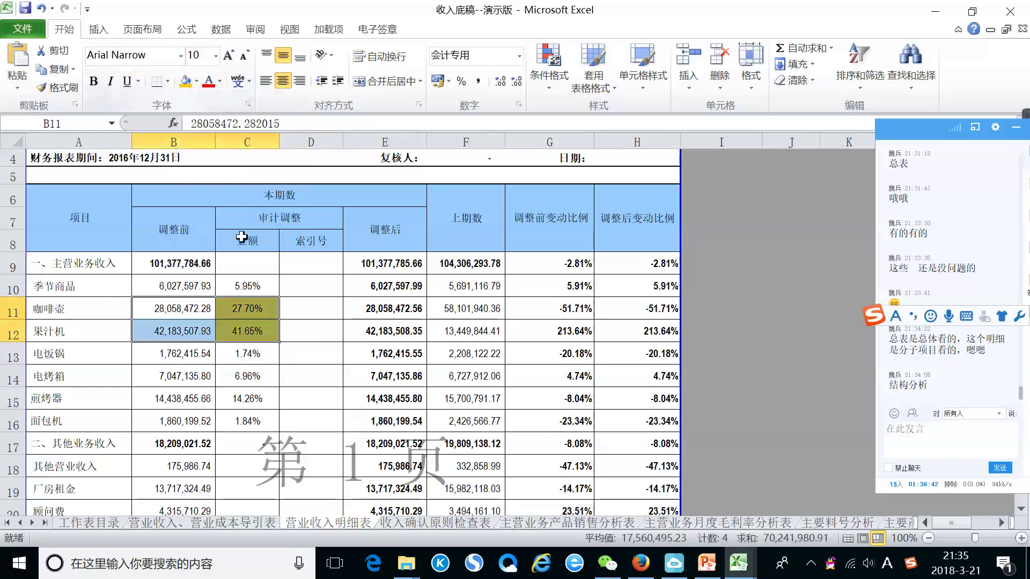
click(185, 82)
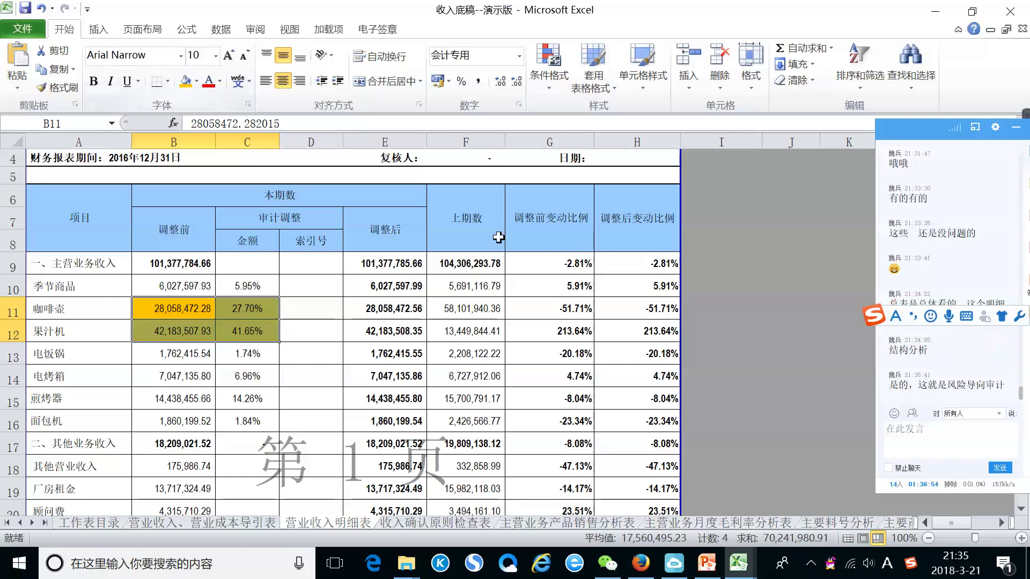
click(300, 354)
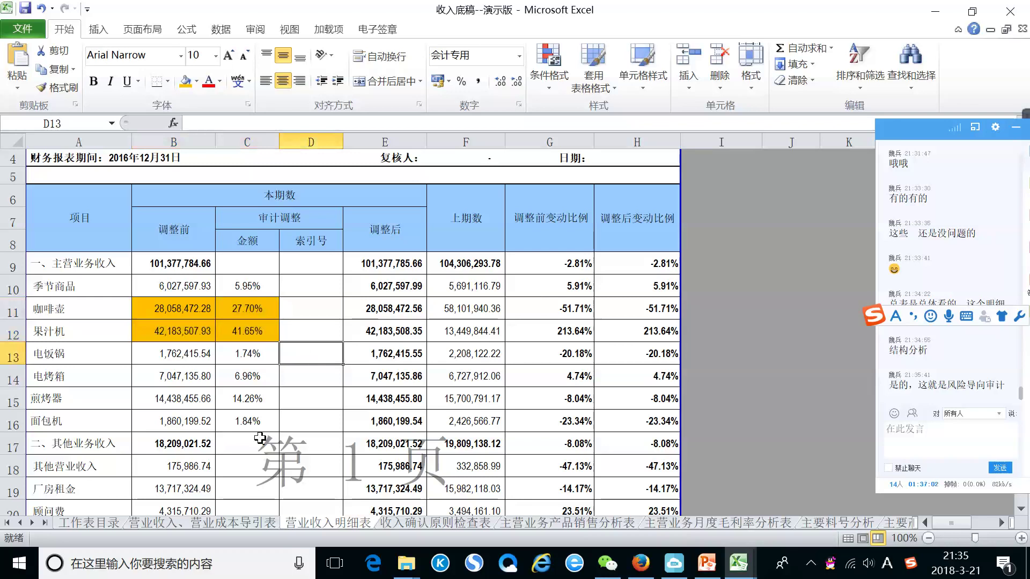
Step: Fill the 电烤箱 and 煎烤器 shares in C14:C15 orange, and check the combined share of C11:C15
click(169, 378)
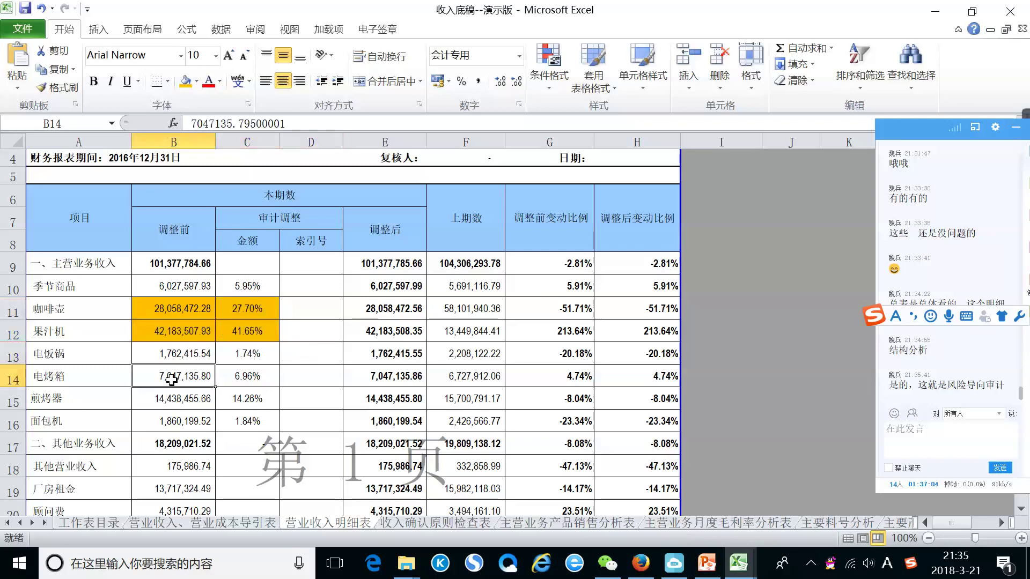
drag(236, 377, 239, 386)
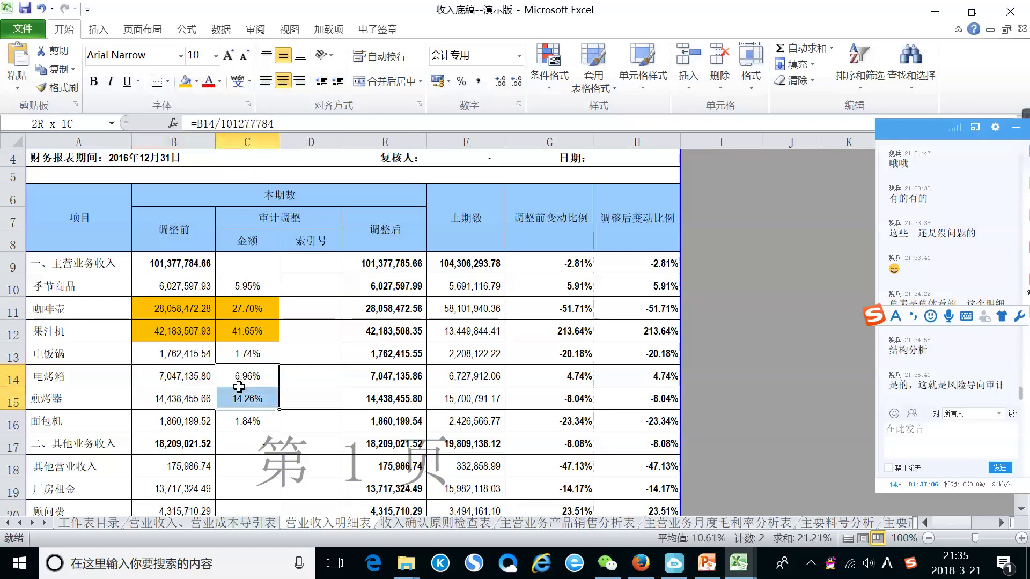
click(186, 83)
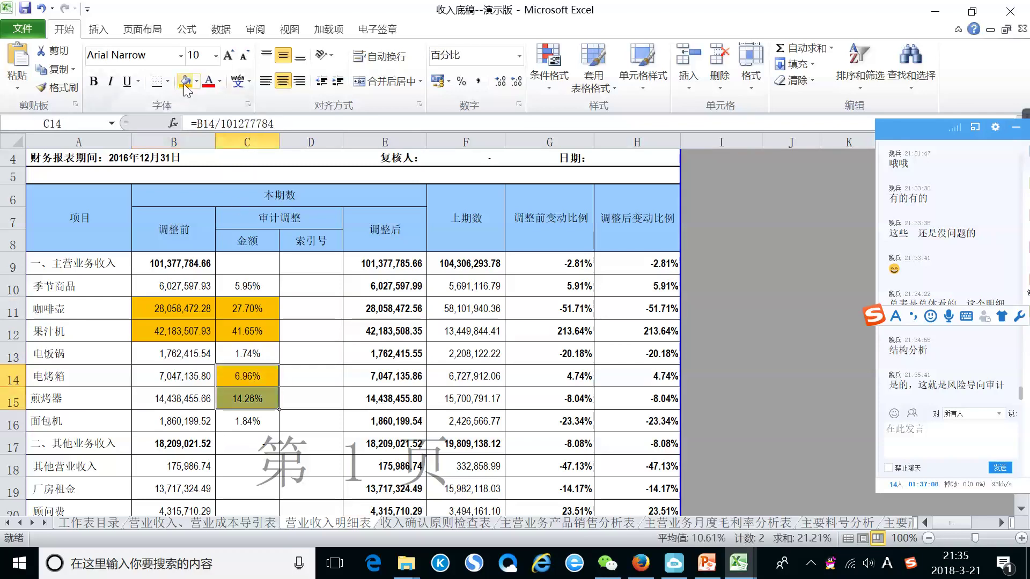
click(248, 311)
drag(248, 311, 256, 400)
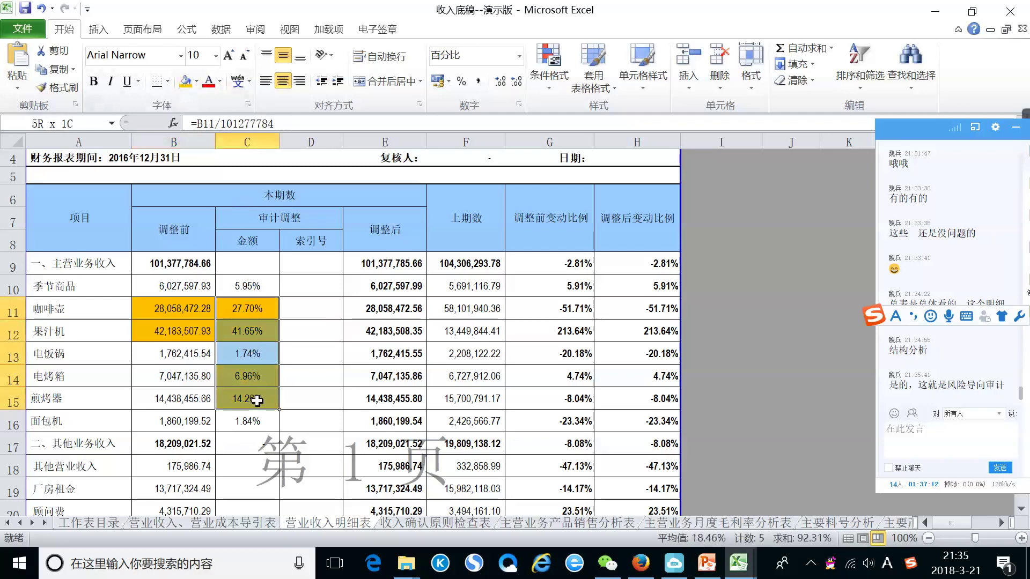
drag(256, 399, 259, 396)
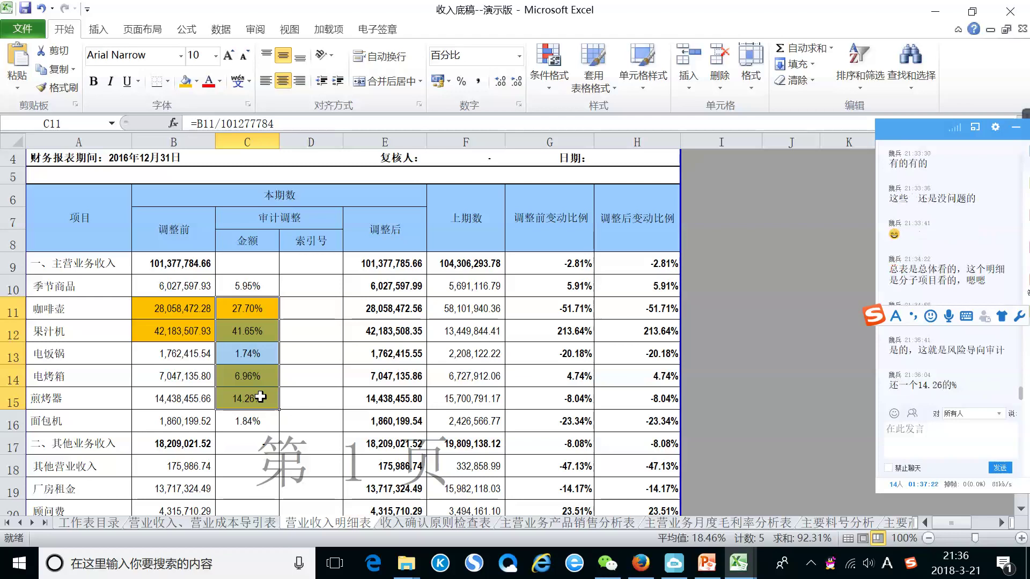
Step: Add the 咖啡壶 and 果汁机 shares in D11 with the formula =C11+C12
click(333, 305)
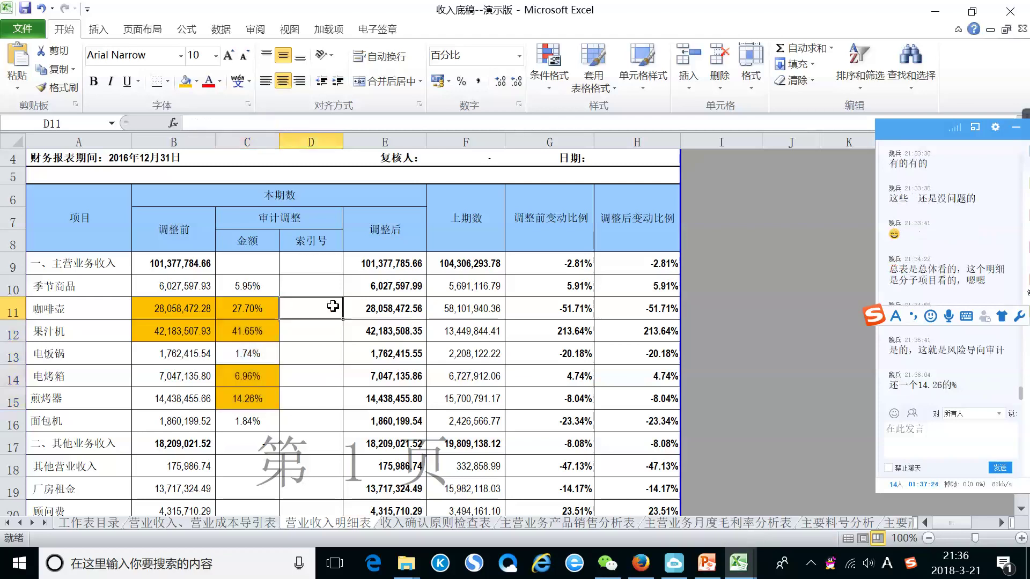
text(=)
click(268, 308)
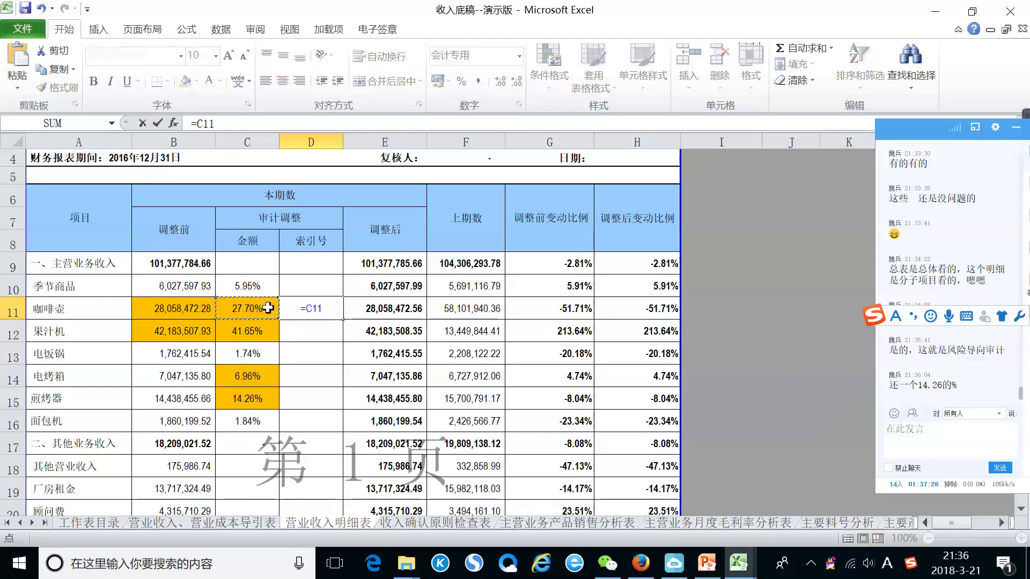
text(+)
click(264, 328)
key(Return)
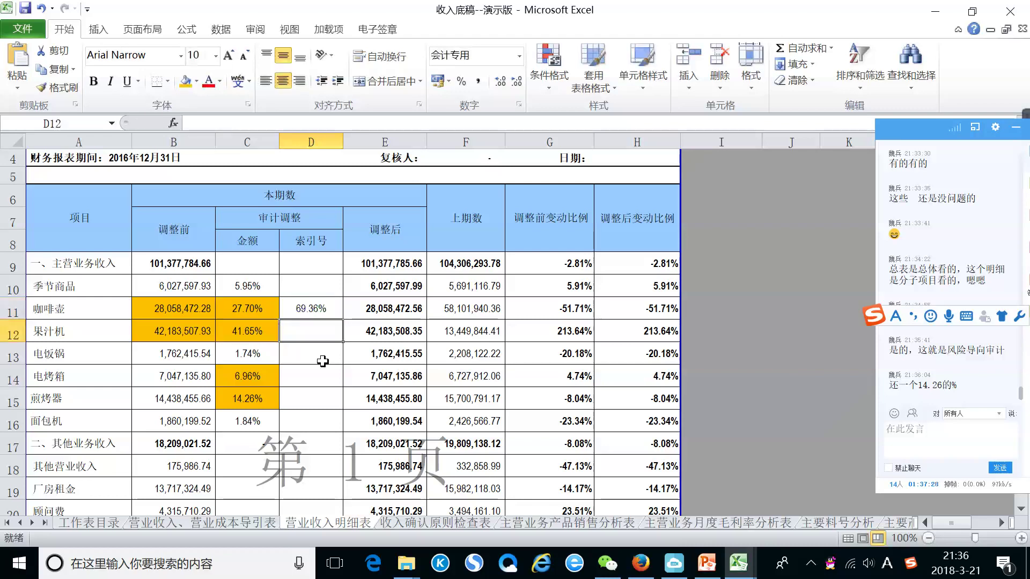
Step: Add the 电烤箱 and 煎烤器 shares in D14 with the formula =C14+C15
click(319, 383)
text(=)
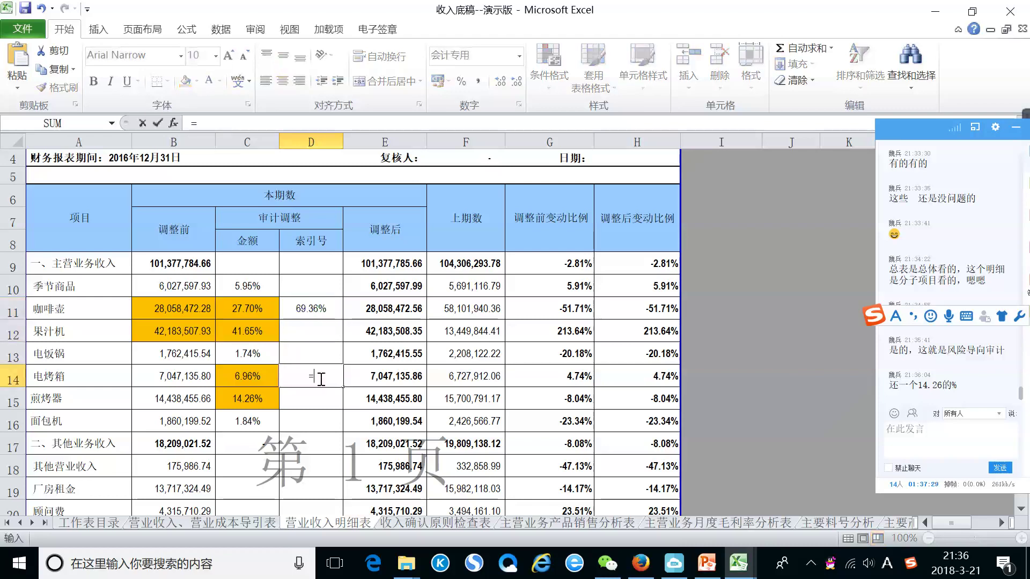
click(251, 370)
text(+)
click(256, 395)
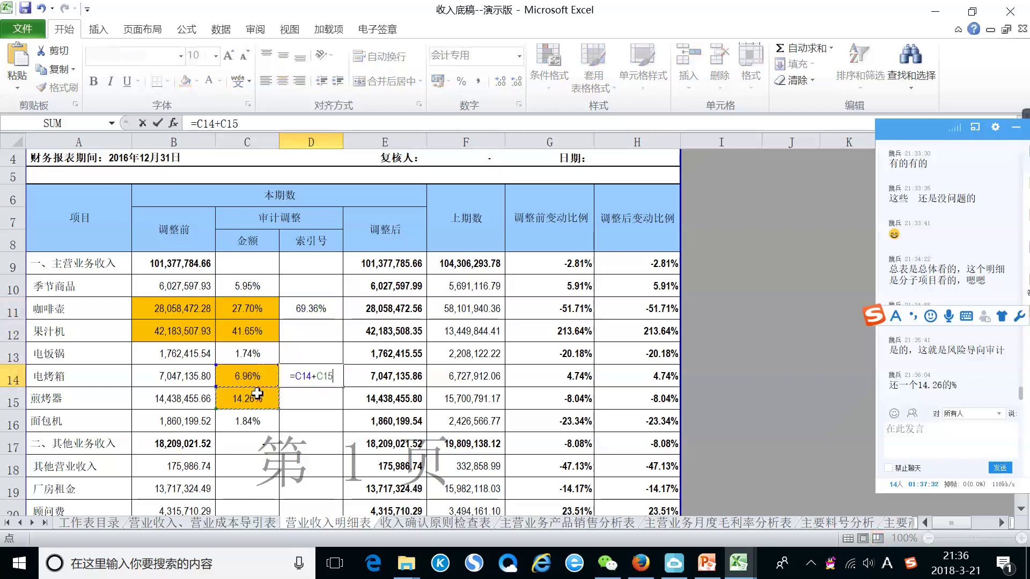
key(Return)
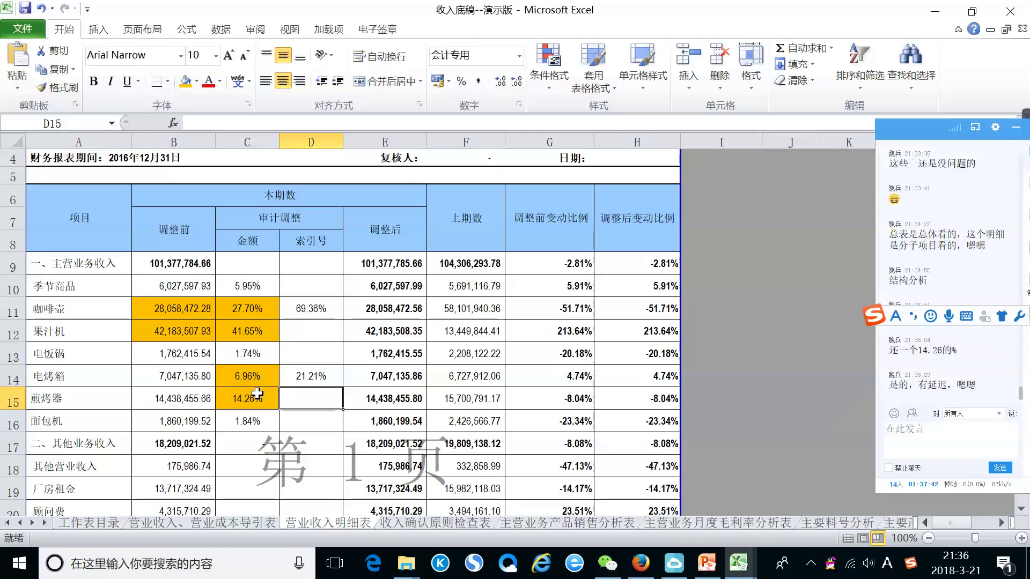
Step: Check the combined total of the two share sums, and clear the contents of D11:D14
scroll(314, 373, up, 1)
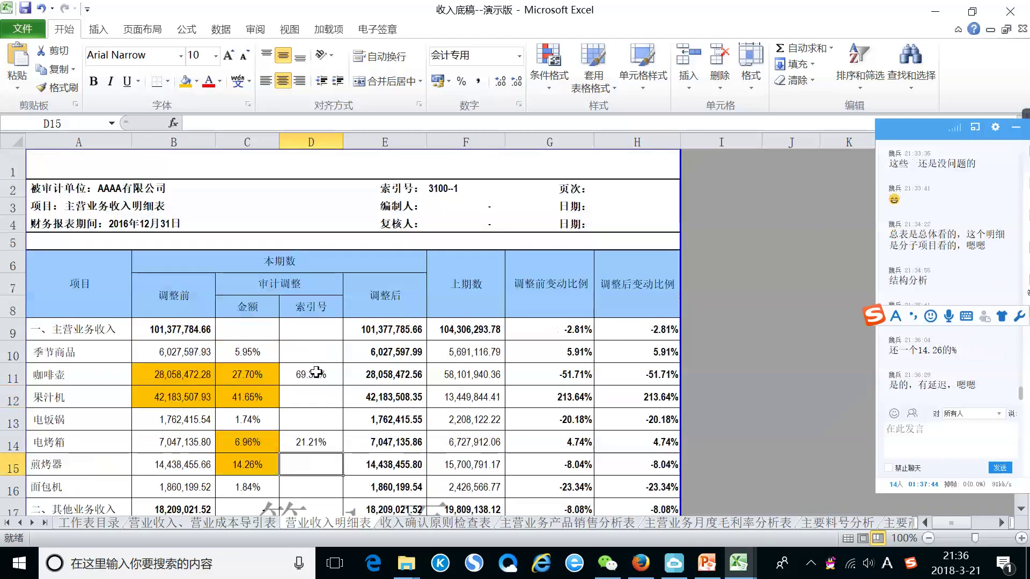
scroll(168, 326, down, 2)
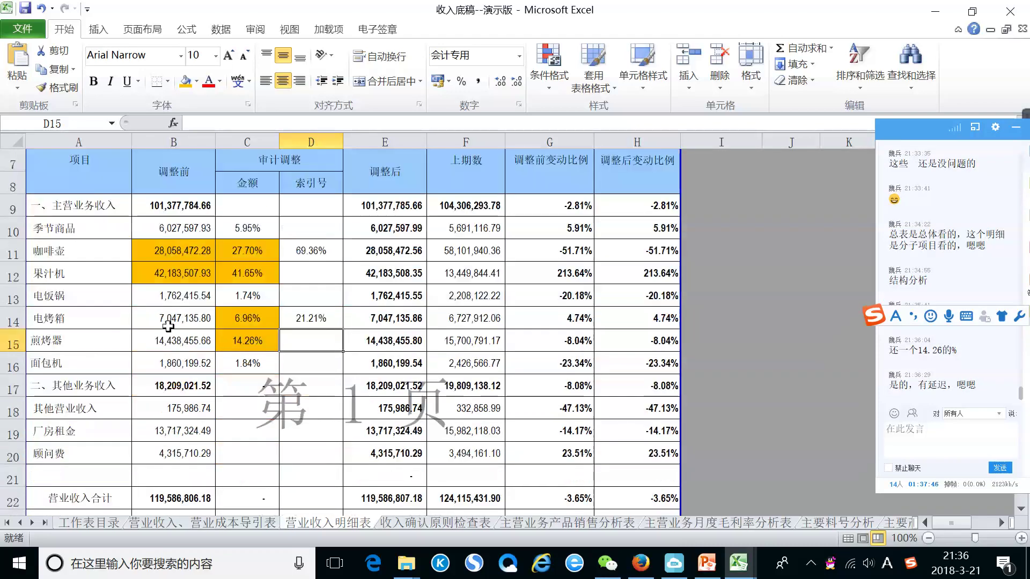
scroll(254, 322, up, 1)
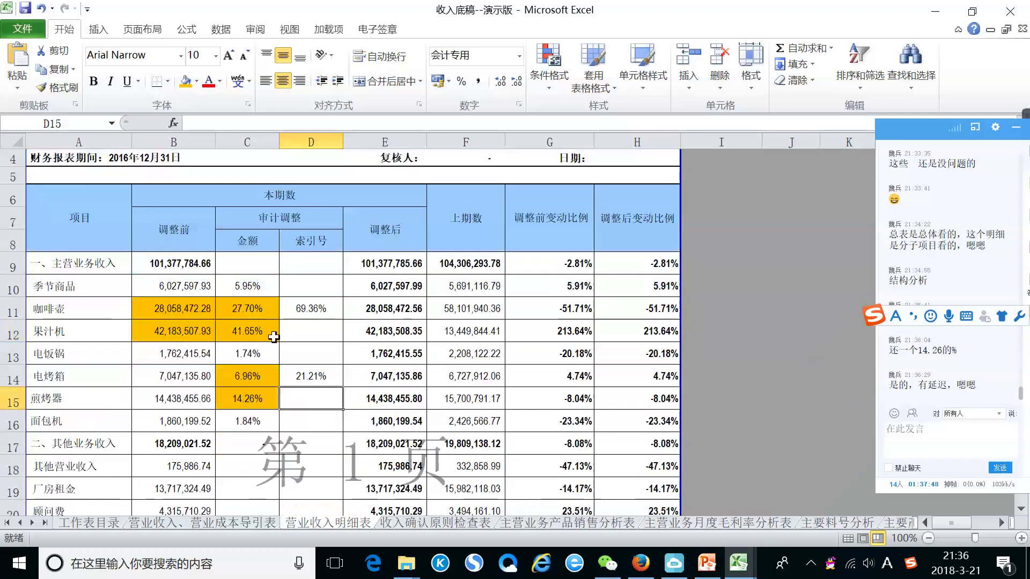
drag(306, 311, 317, 377)
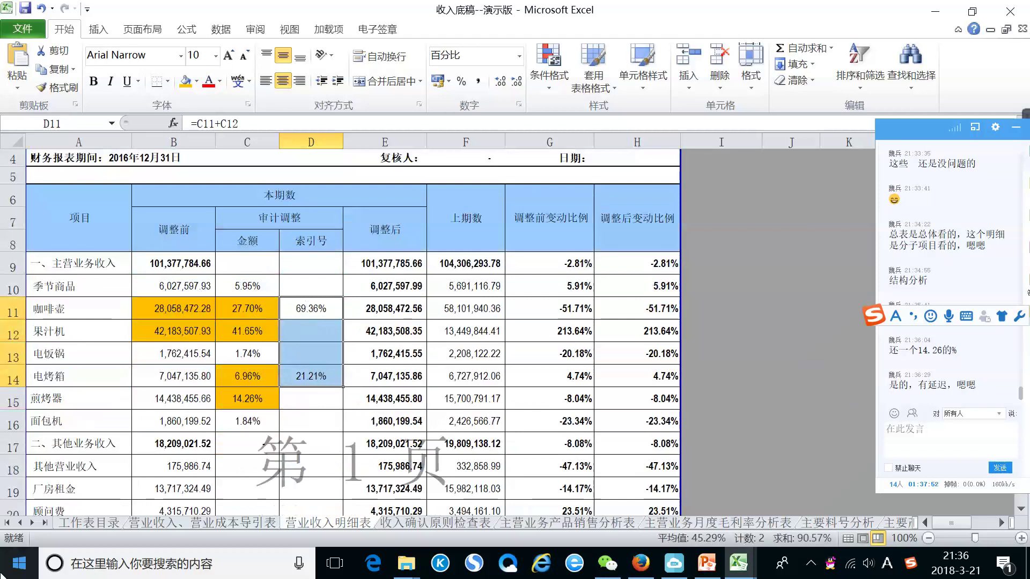
click(320, 403)
drag(308, 310, 303, 377)
right_click(303, 377)
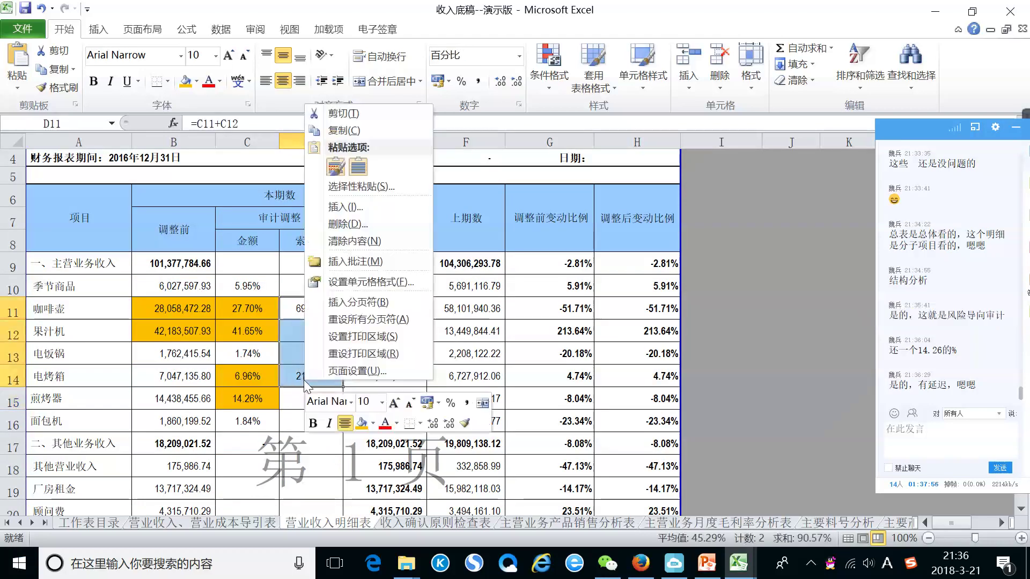
click(351, 241)
click(319, 347)
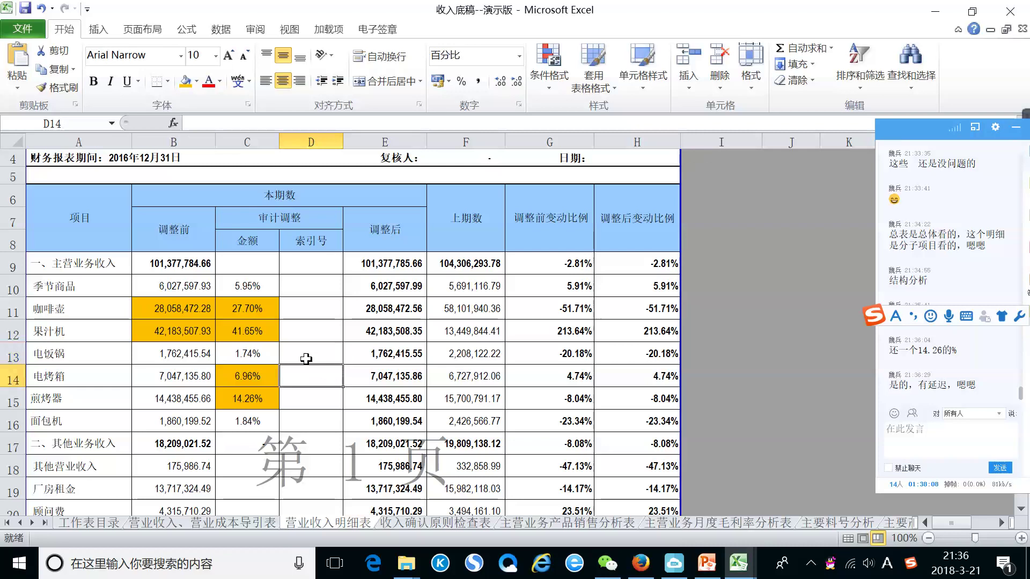
Step: Remove the fill colour from the amounts and shares in B11:C15
drag(158, 304, 261, 397)
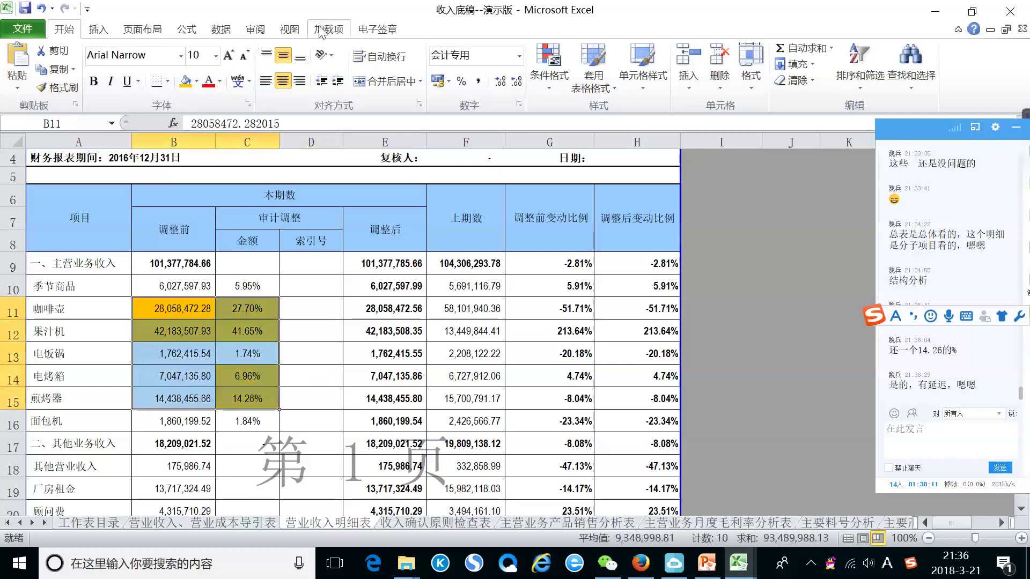
click(196, 81)
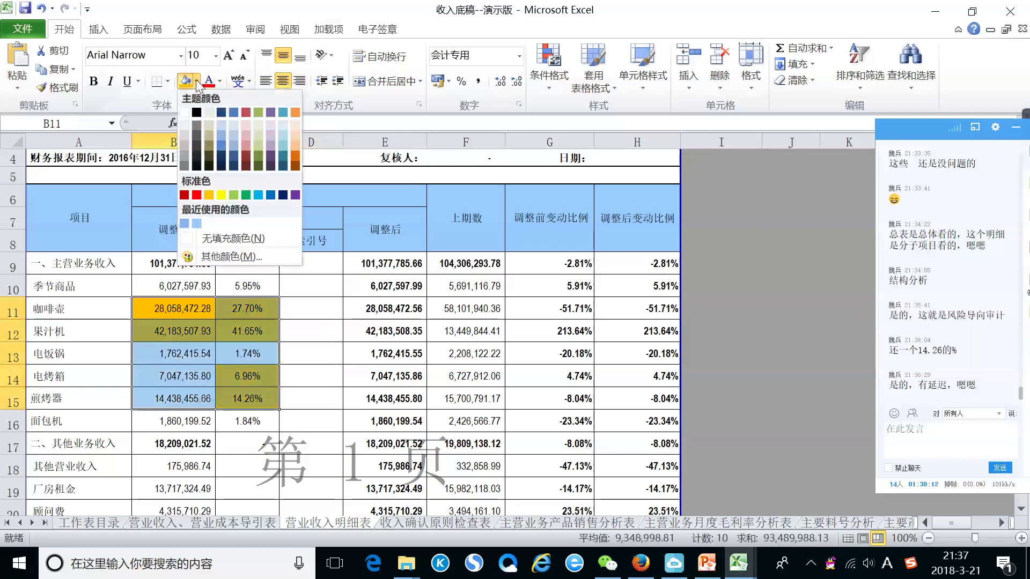
click(188, 238)
click(333, 377)
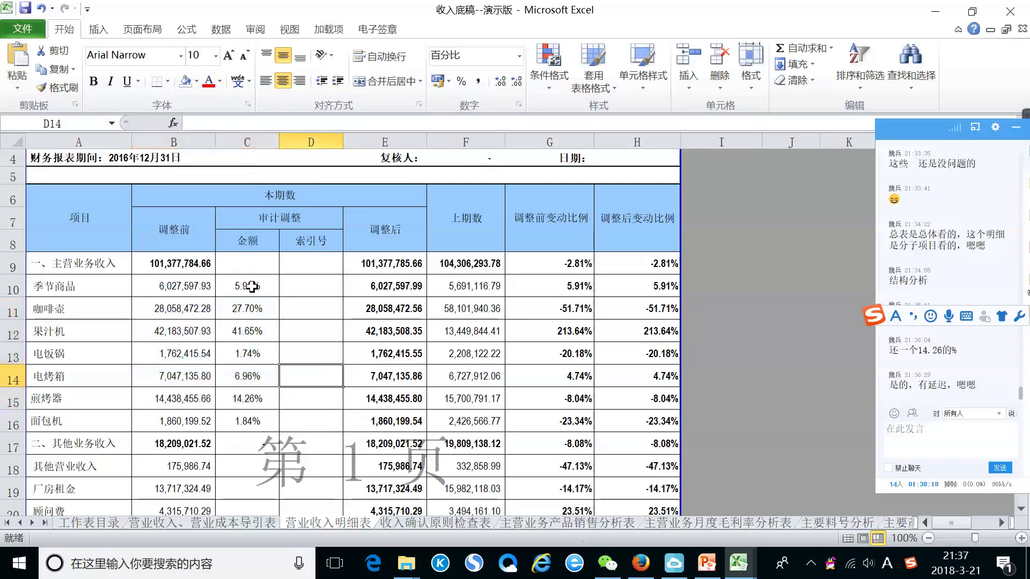
drag(249, 286, 262, 420)
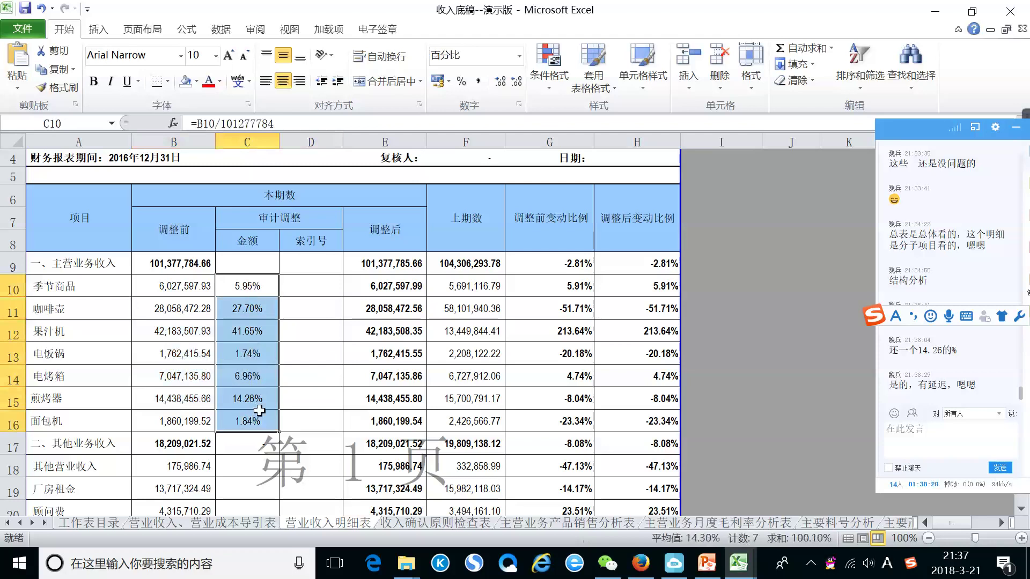
right_click(262, 420)
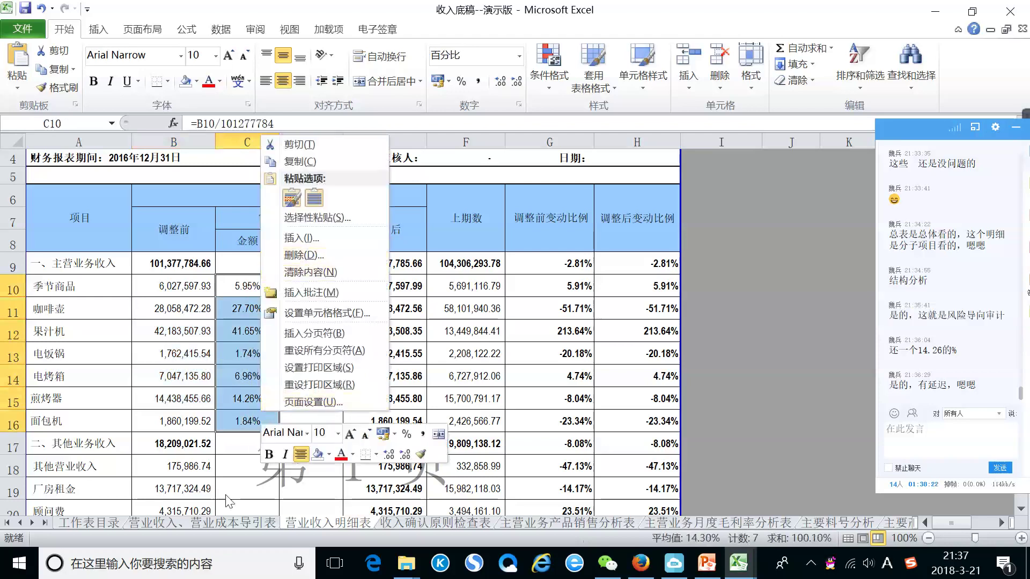
click(249, 497)
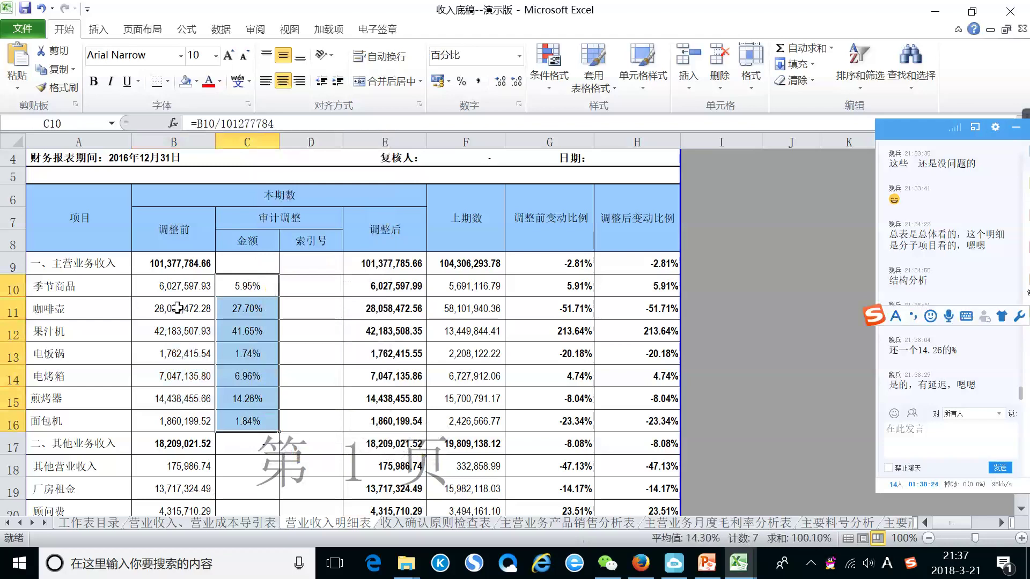
Step: Fill the amounts and shares of 咖啡壶 and 果汁机 in B11:C12 and of 电烤箱 and 煎烤器 in B14:C15 orange
drag(159, 314, 246, 331)
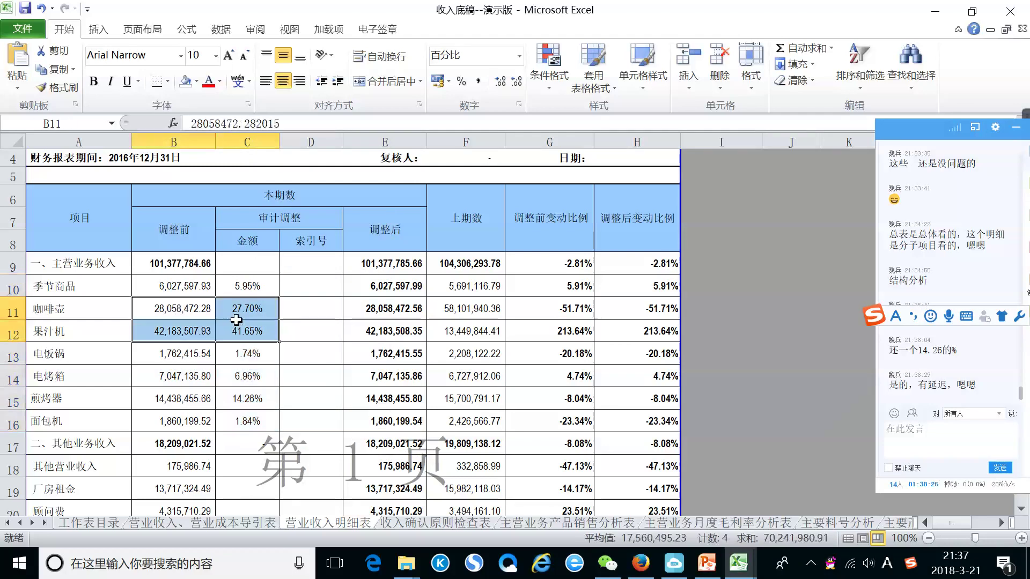
click(197, 81)
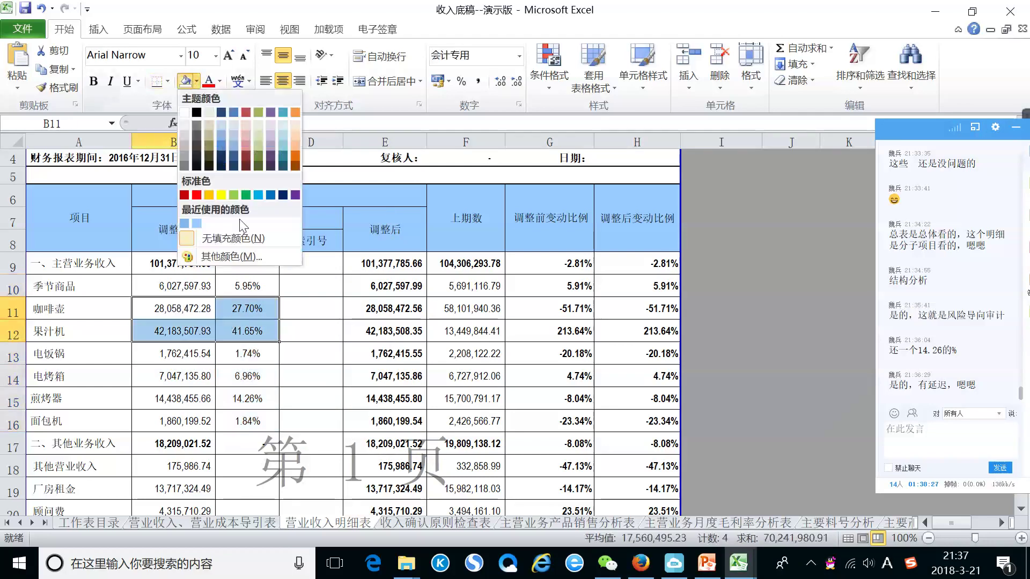
click(210, 194)
drag(179, 375, 246, 397)
click(185, 81)
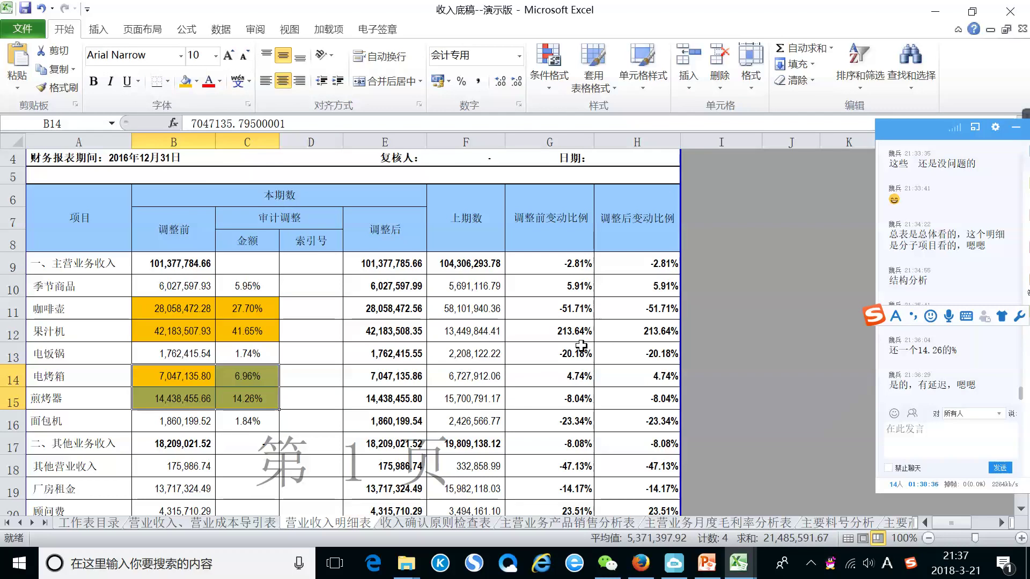
Step: Examine the before- and after-adjustment change ratios of 咖啡壶 and 果汁机 against their full rows, and the 电烤箱 ratio in G14
click(554, 308)
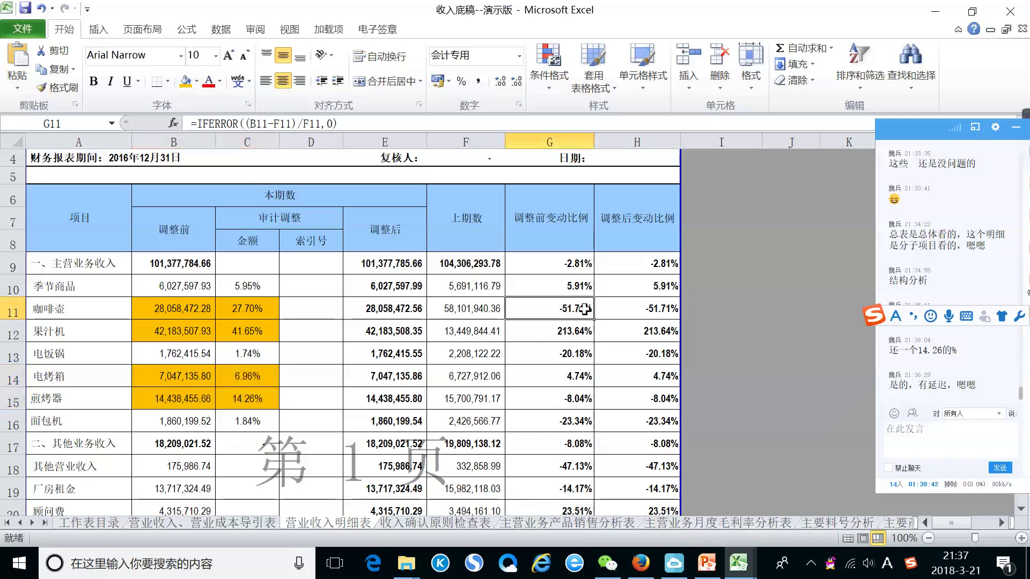
drag(566, 309, 639, 338)
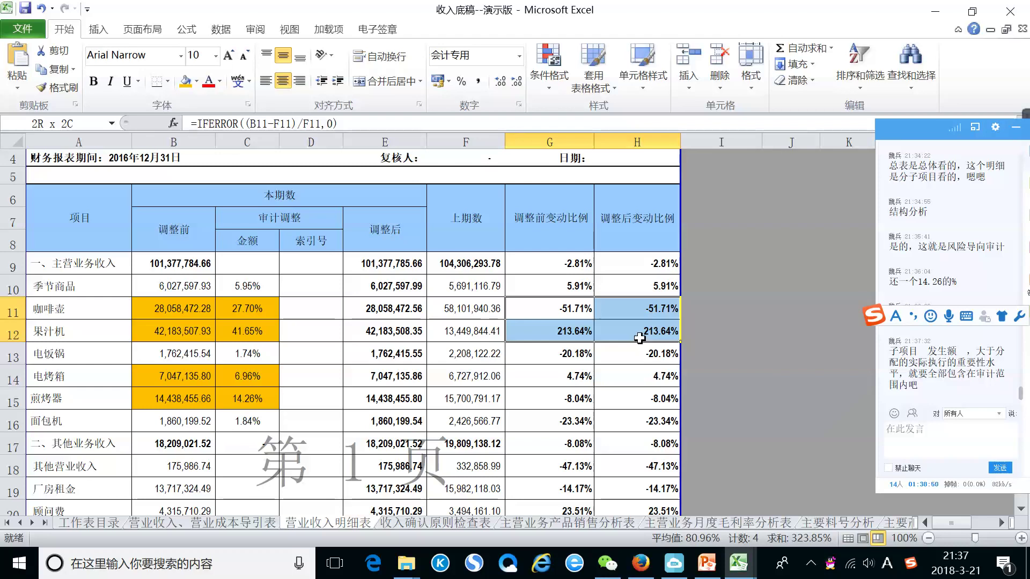
drag(640, 337, 639, 338)
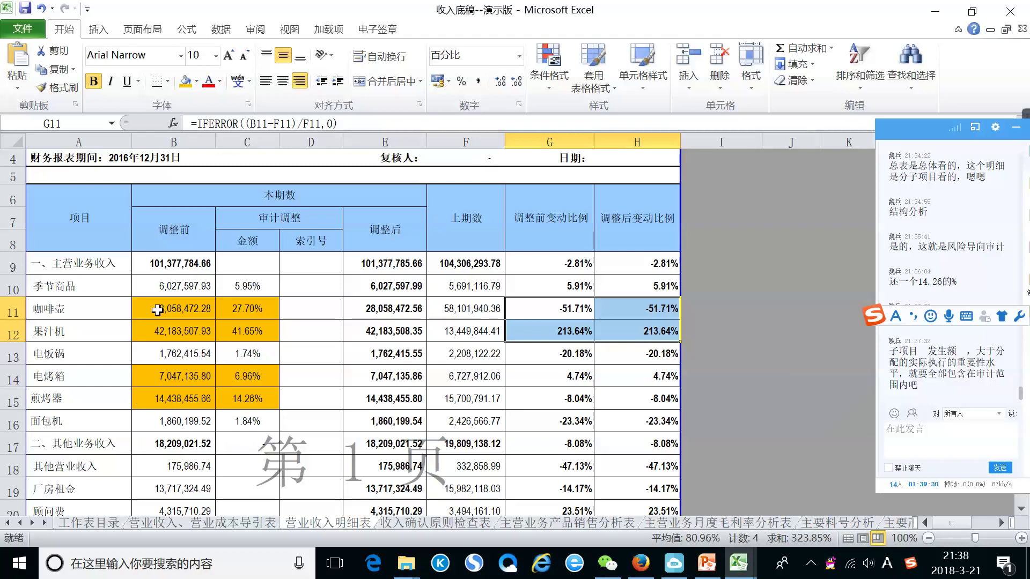
drag(156, 310, 643, 328)
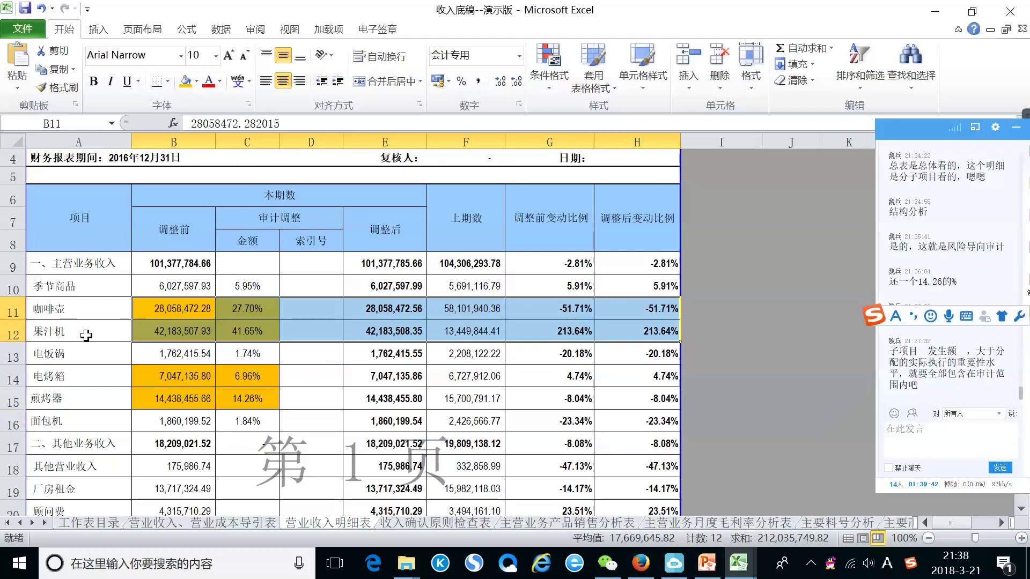
click(513, 374)
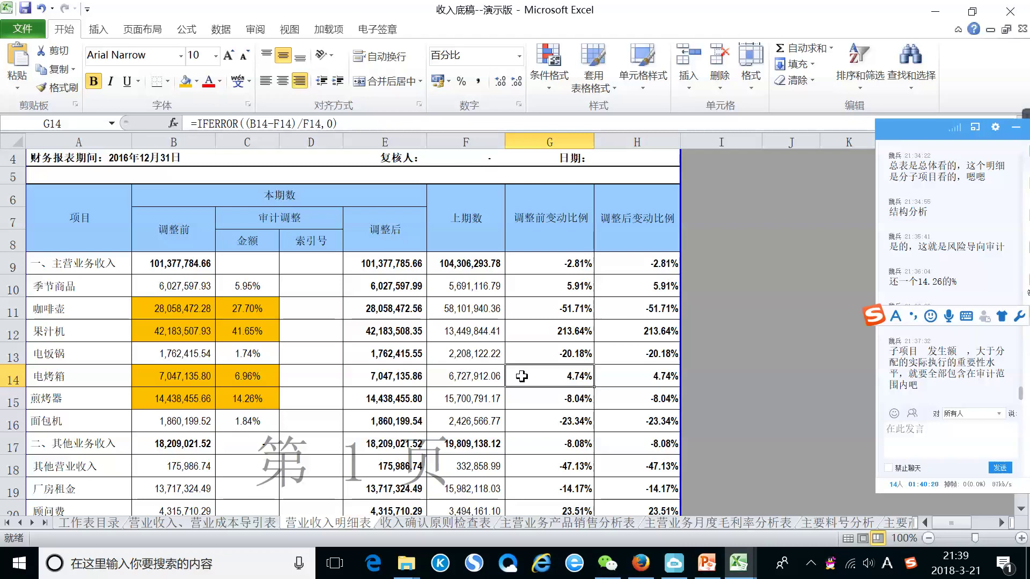
Step: Review the cost section and the numbered 注释 list of audit procedures below it, comparing them with the highlighted revenue rows
scroll(521, 376, down, 10)
scroll(342, 228, up, 4)
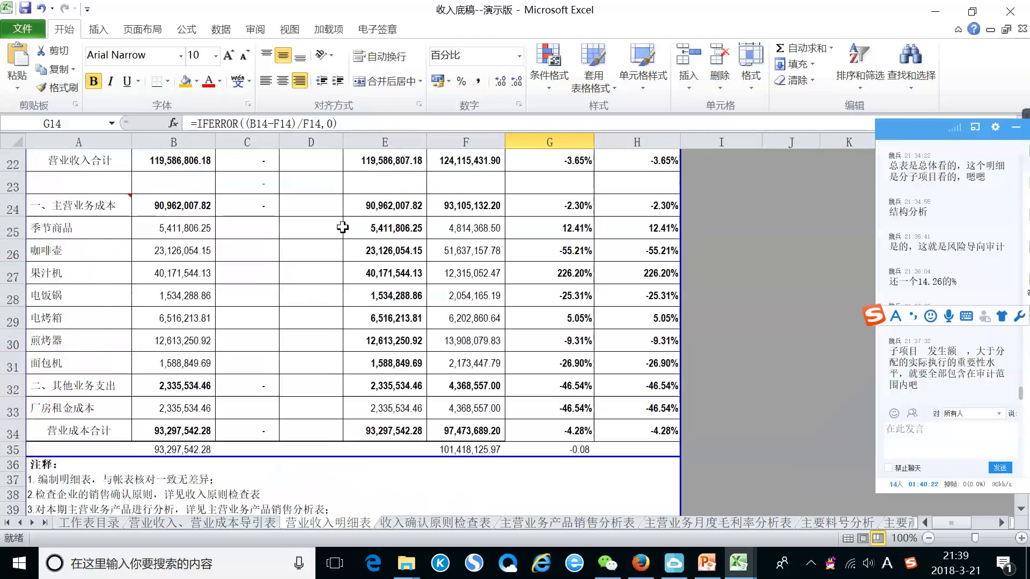
scroll(342, 228, up, 6)
scroll(354, 226, down, 3)
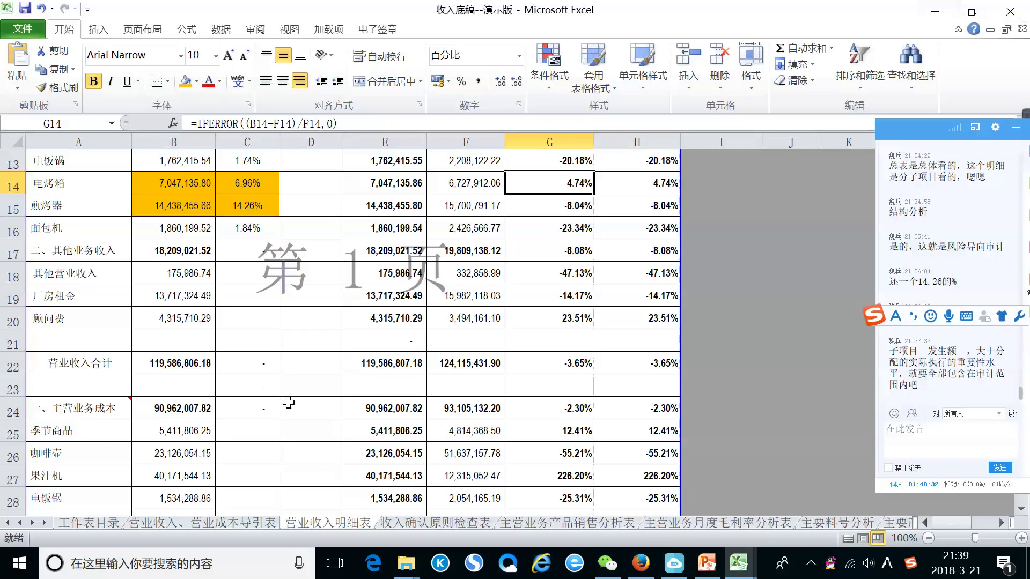
scroll(289, 399, down, 3)
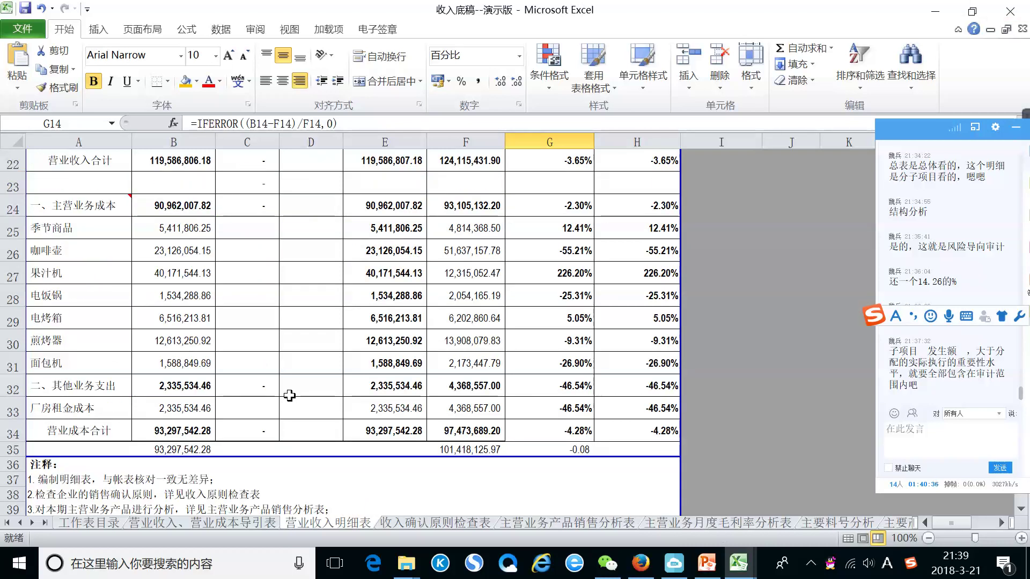
scroll(289, 396, down, 2)
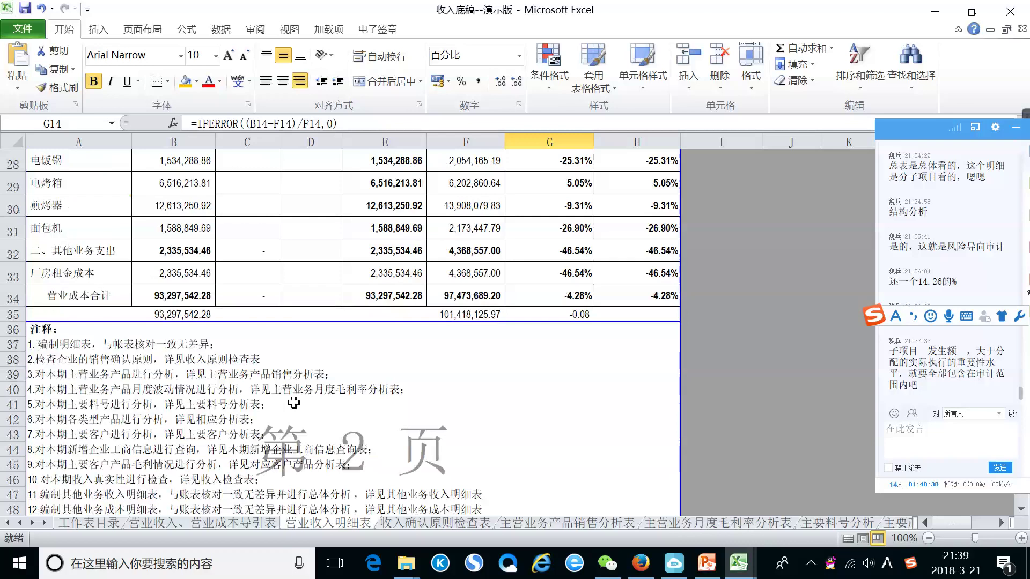
scroll(294, 403, down, 2)
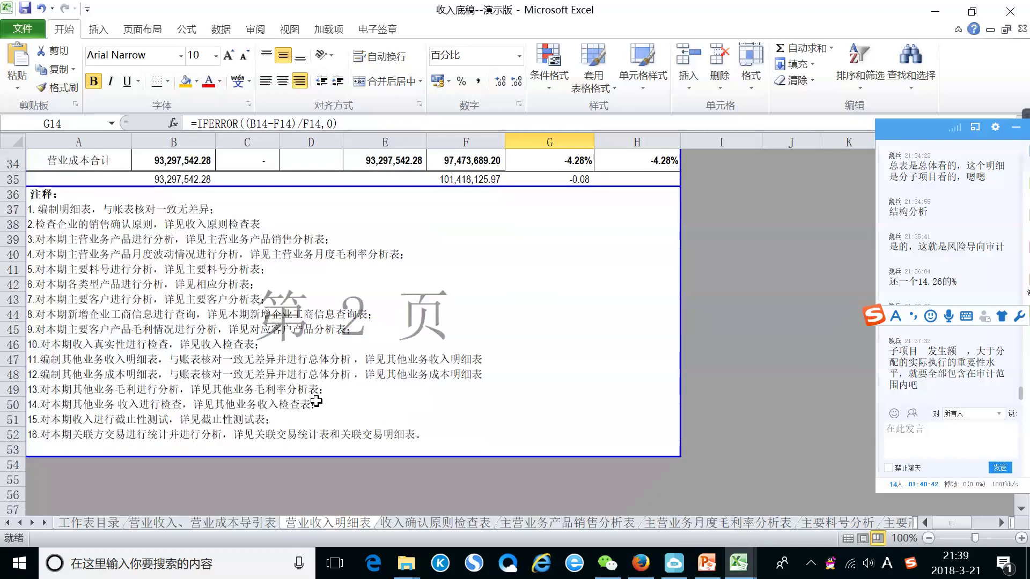
scroll(317, 402, up, 2)
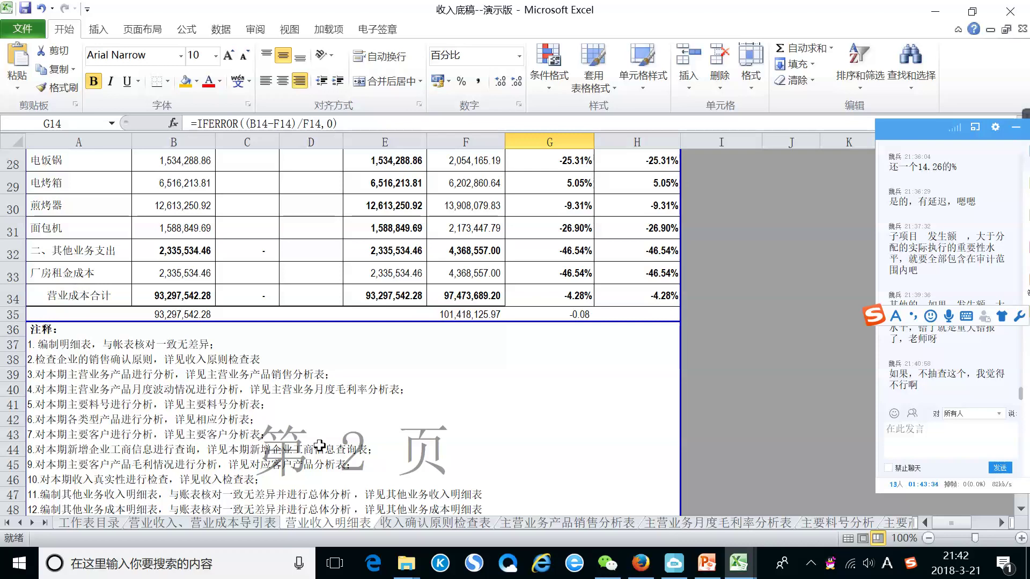
click(507, 421)
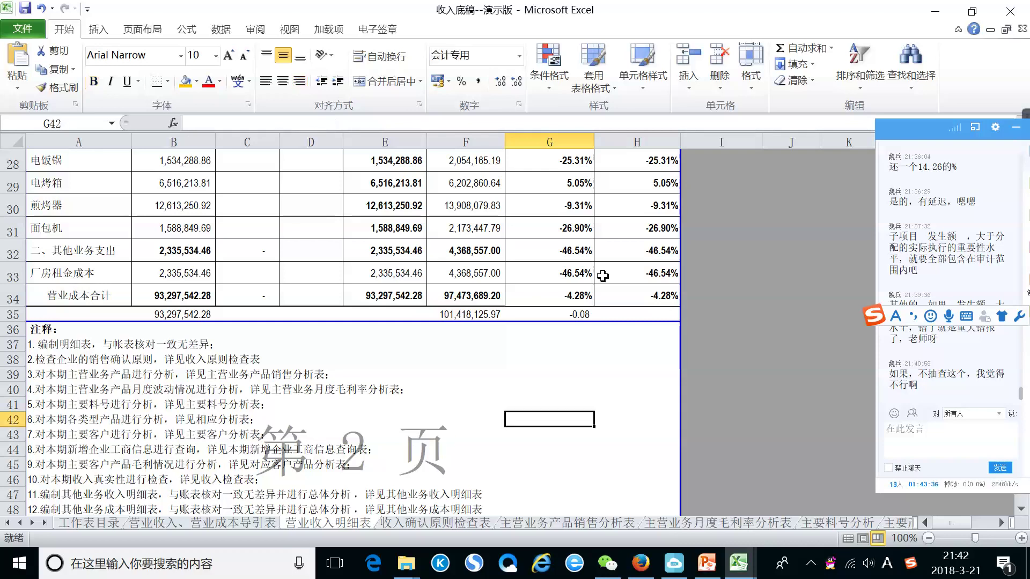
scroll(533, 399, up, 9)
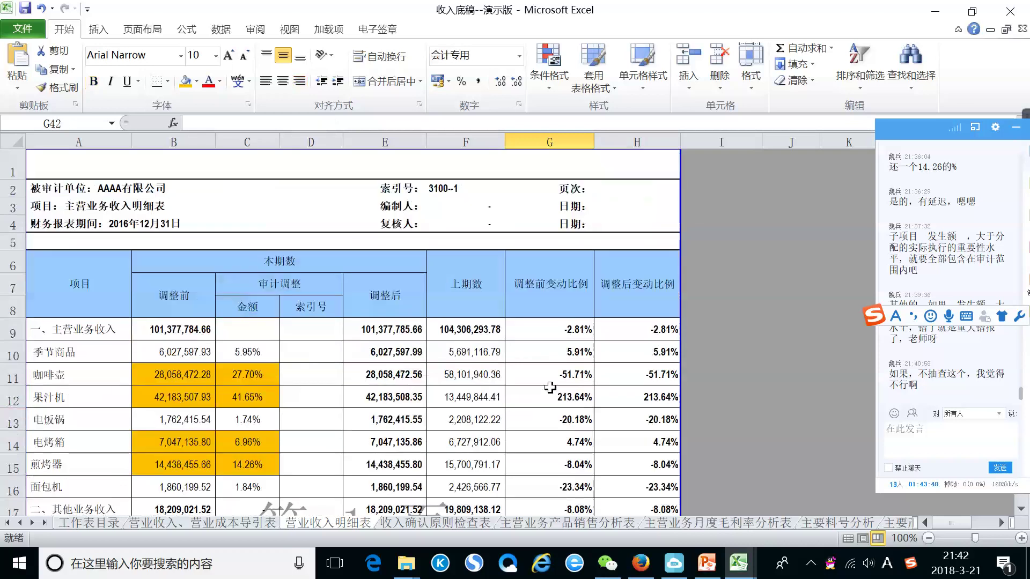
scroll(563, 348, down, 9)
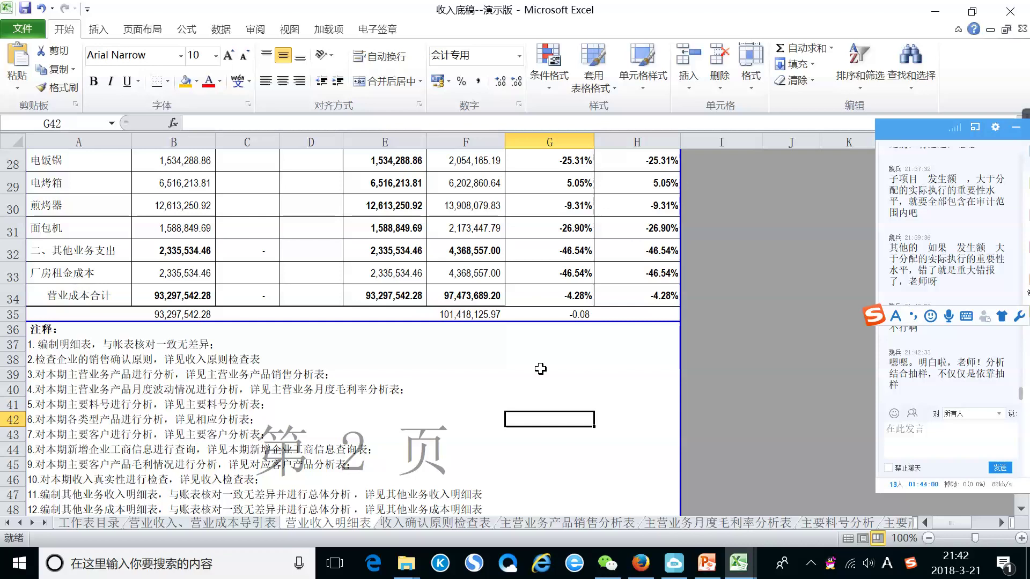
Step: Examine the highlighted product revenue rows in 营业收入明细表 against the cost rows and the 注释 procedure list
scroll(540, 369, up, 5)
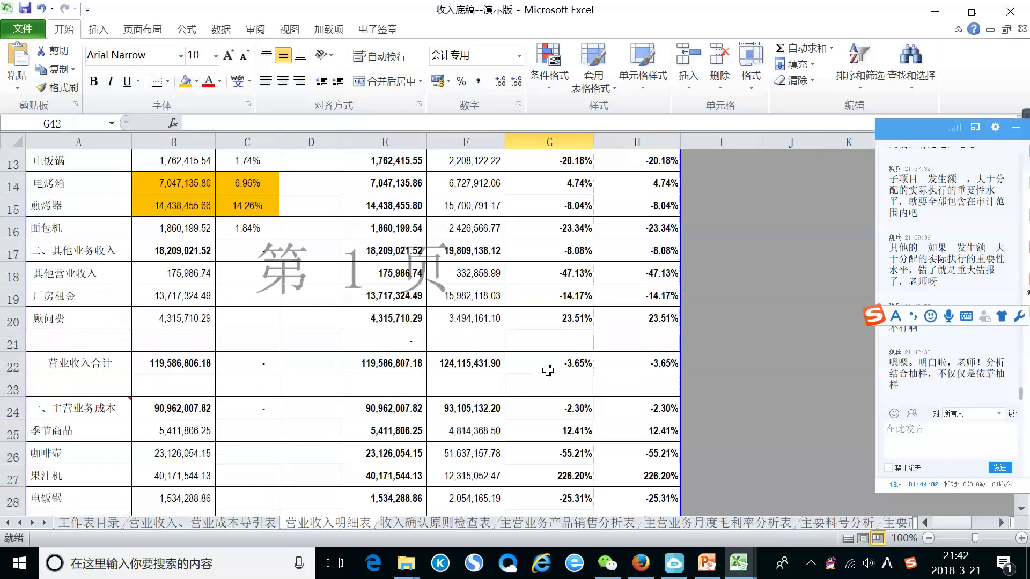
scroll(551, 373, up, 3)
scroll(552, 367, up, 2)
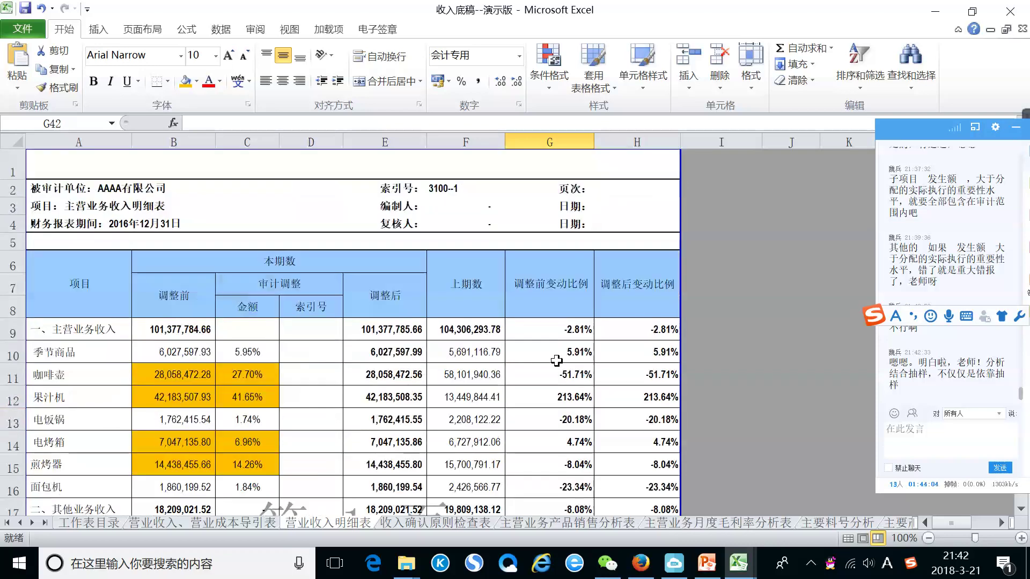
scroll(556, 360, down, 1)
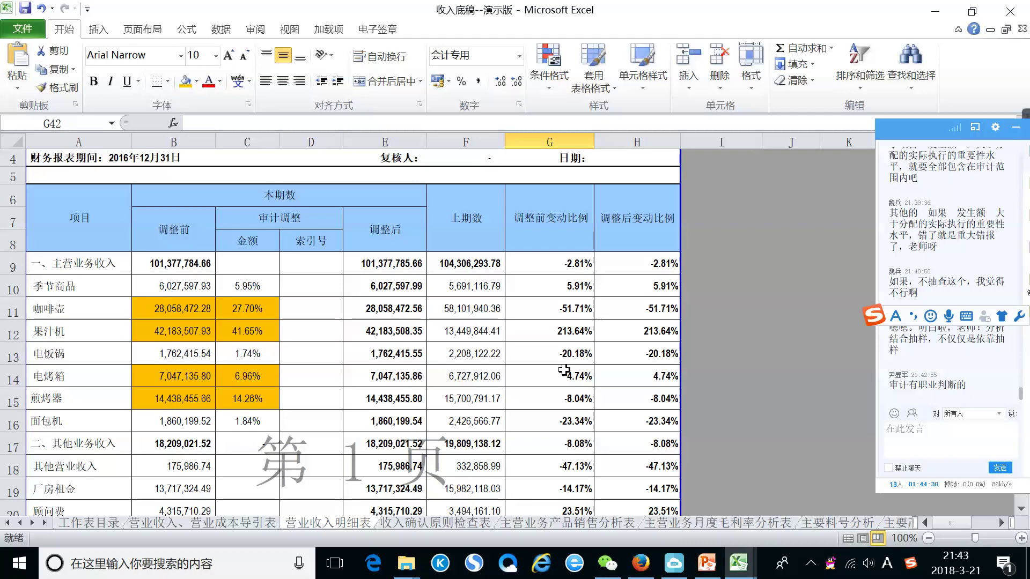
scroll(567, 367, down, 2)
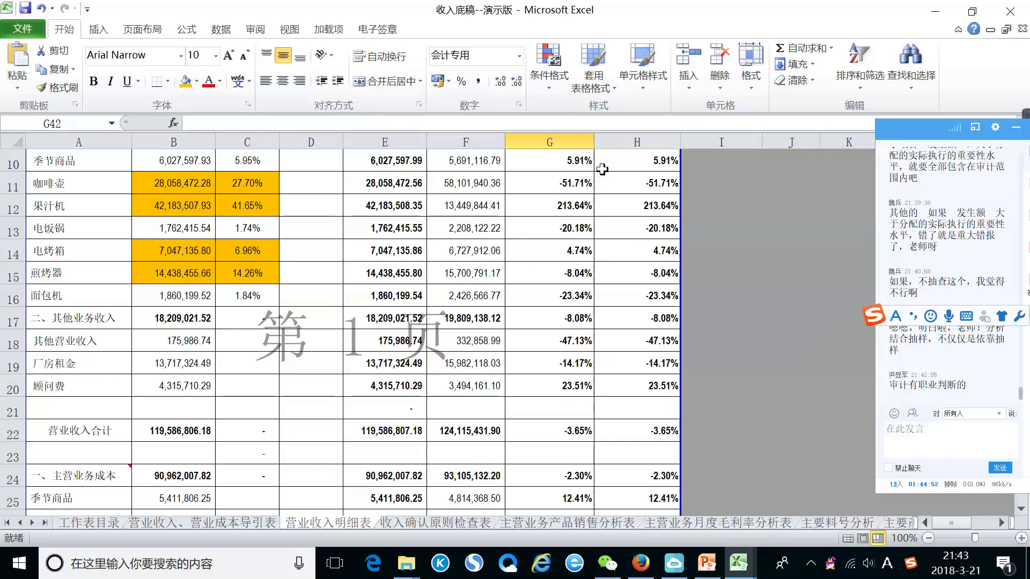
scroll(641, 196, up, 1)
scroll(598, 230, down, 3)
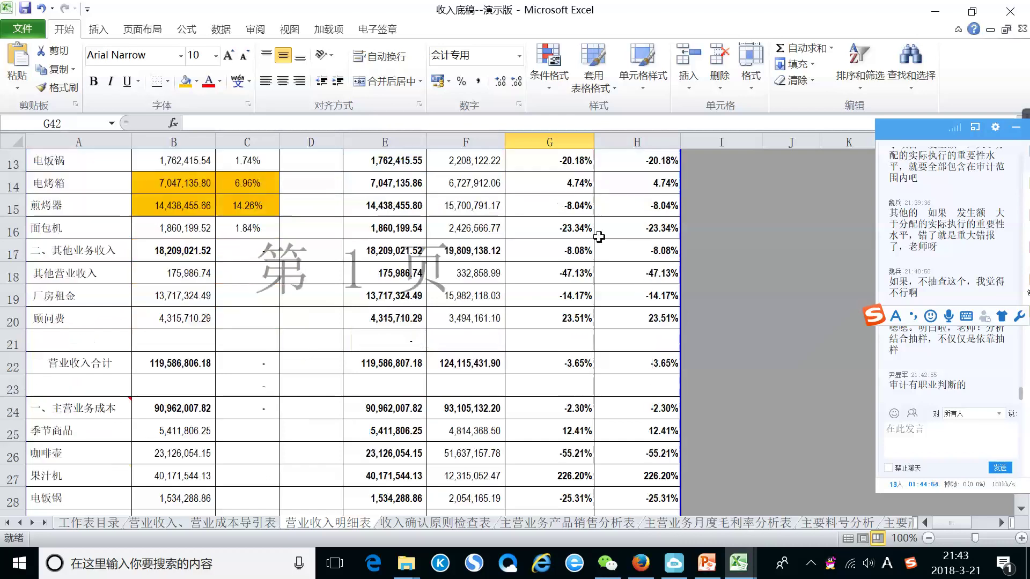
scroll(612, 249, down, 2)
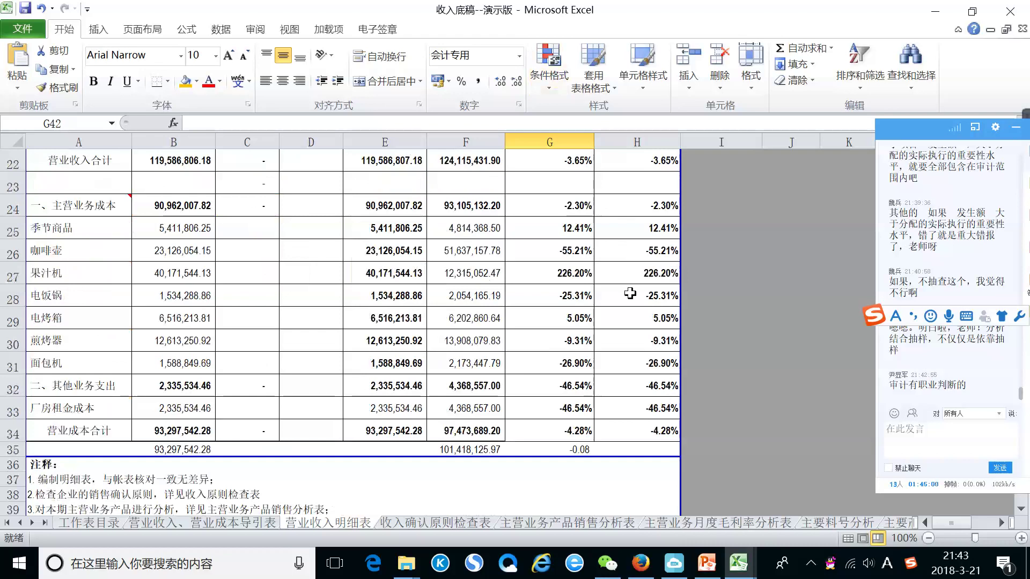
scroll(630, 293, up, 2)
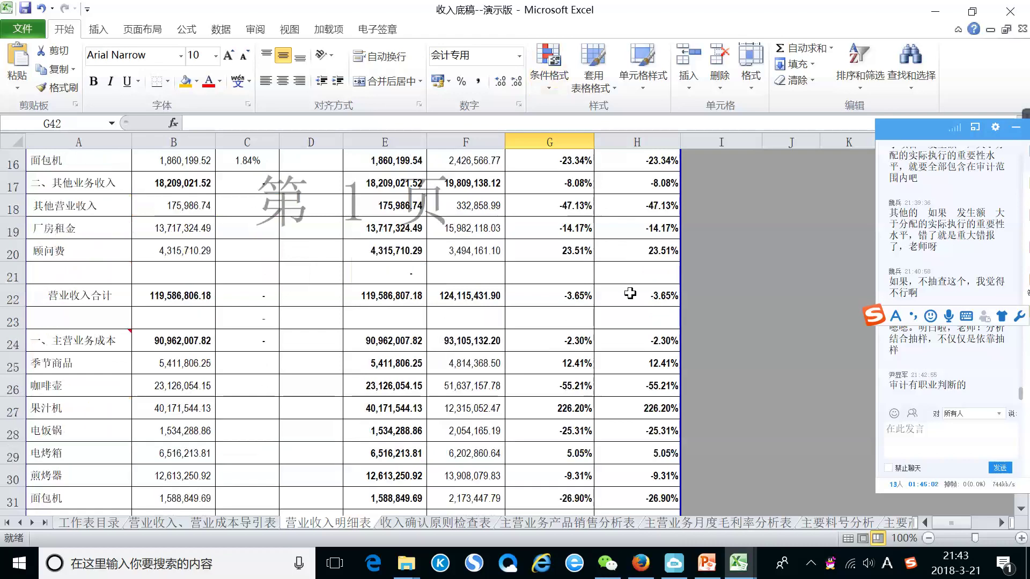
scroll(631, 292, up, 1)
scroll(632, 292, up, 2)
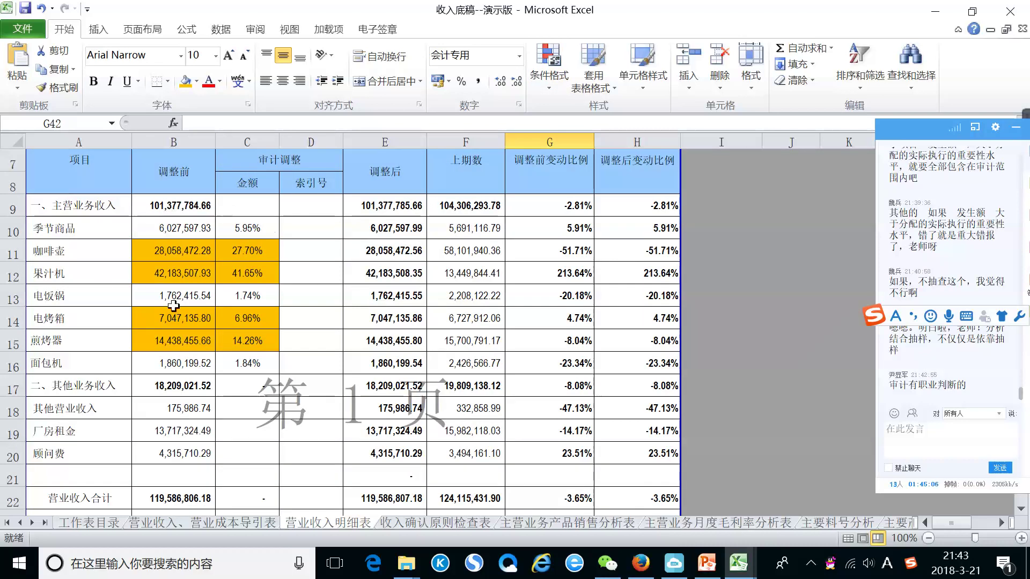
scroll(241, 319, down, 4)
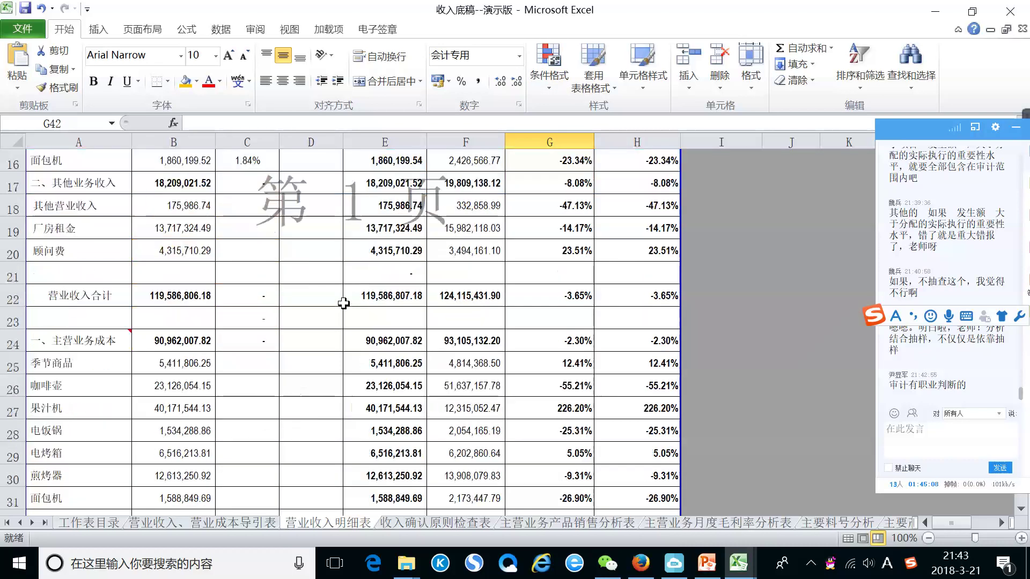
scroll(343, 315, down, 2)
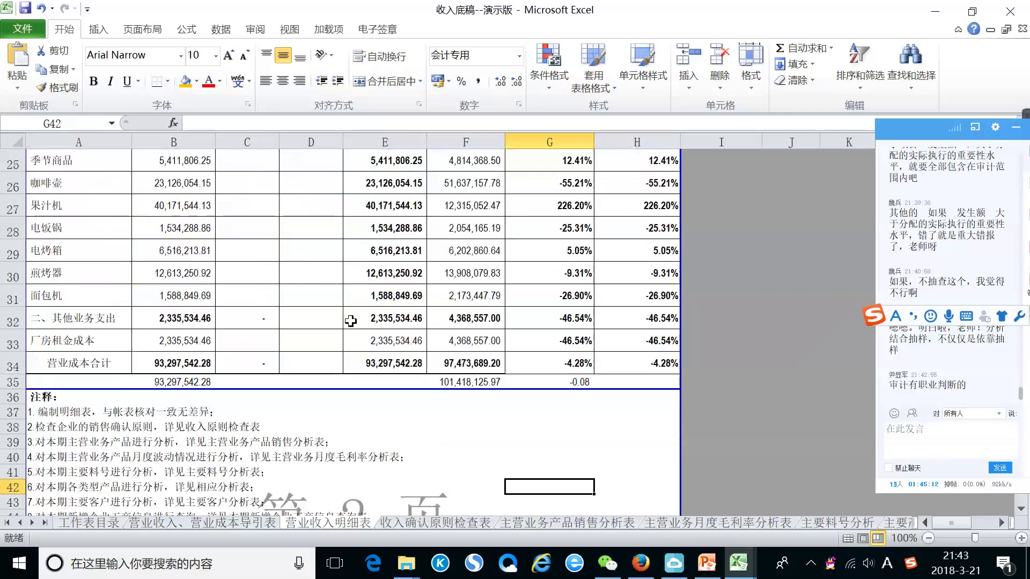
Step: Switch to the PowerPoint deck, review slide 13 on 程序一：获取或编制收入明细表, and return to slide 14
click(706, 563)
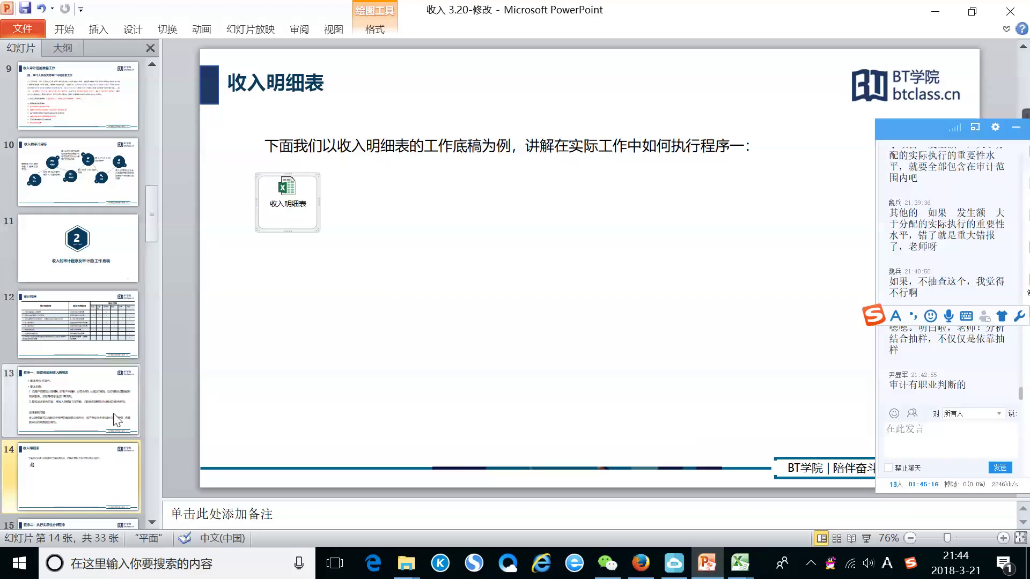
click(116, 411)
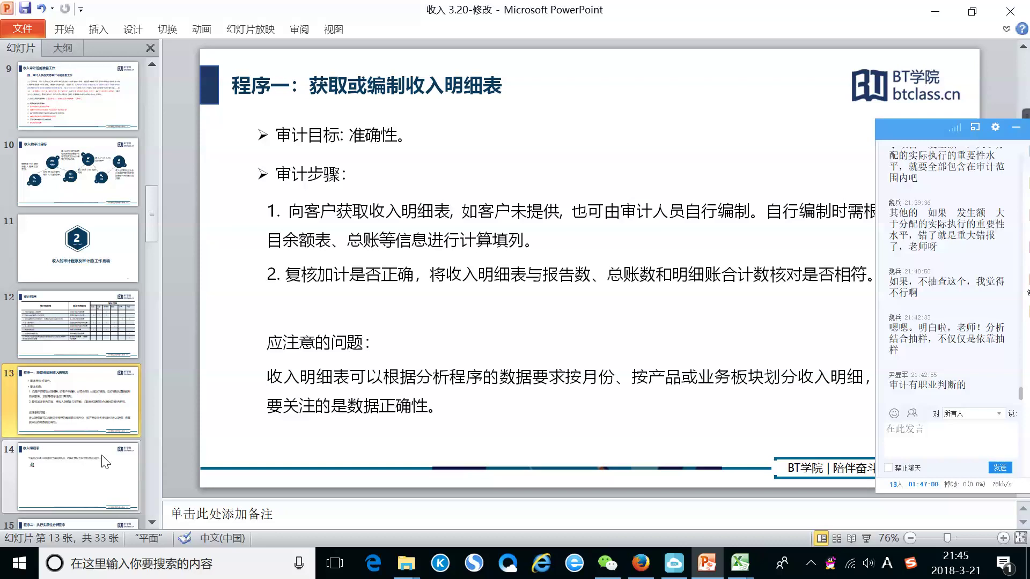
click(82, 463)
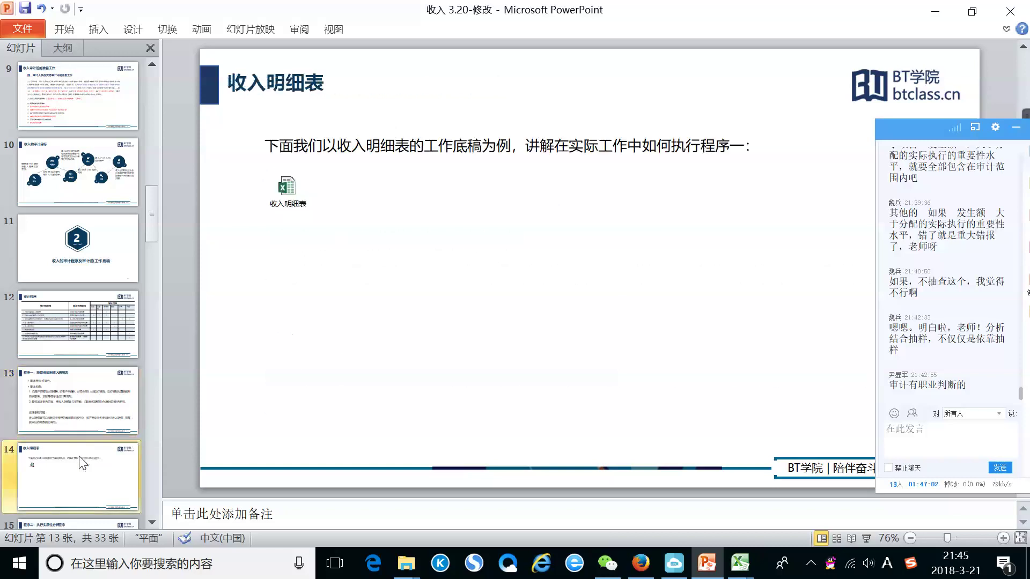
Step: Show slide 15 on 程序二：执行实质性分析程序 with the chat window moved off its text, followed by slide 17, 收入实质性分析表
scroll(82, 462, down, 4)
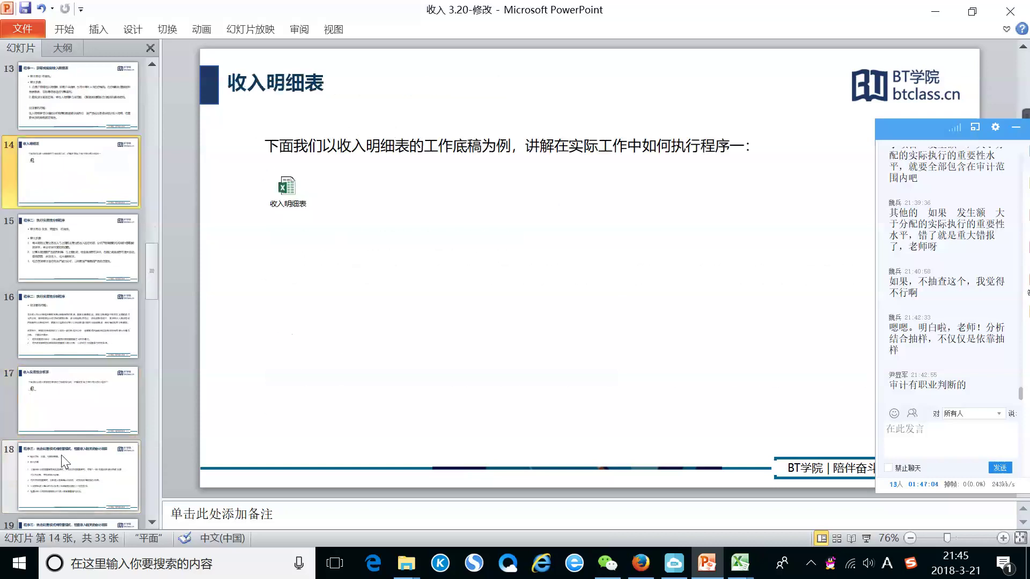
click(95, 249)
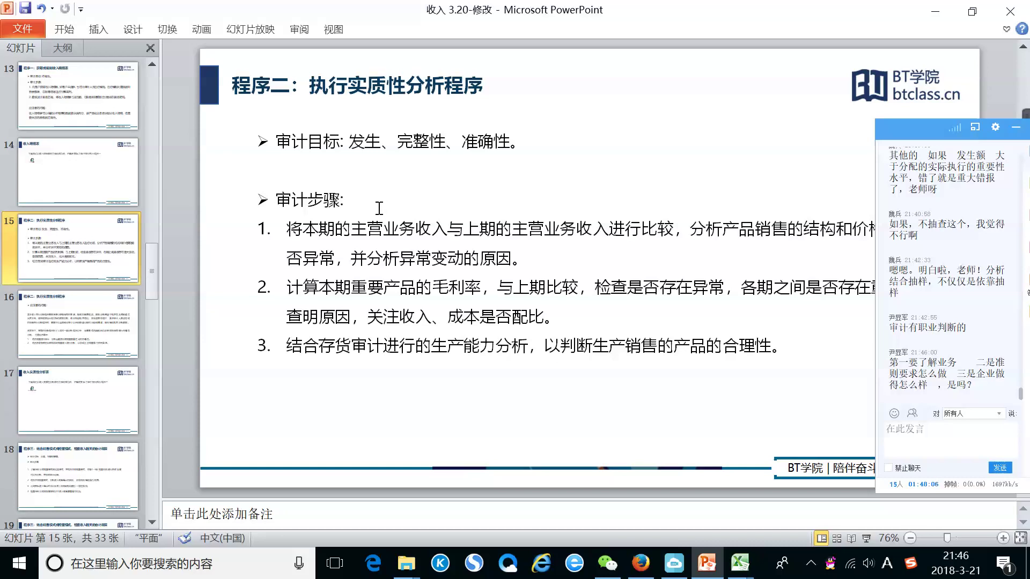
drag(899, 139, 973, 133)
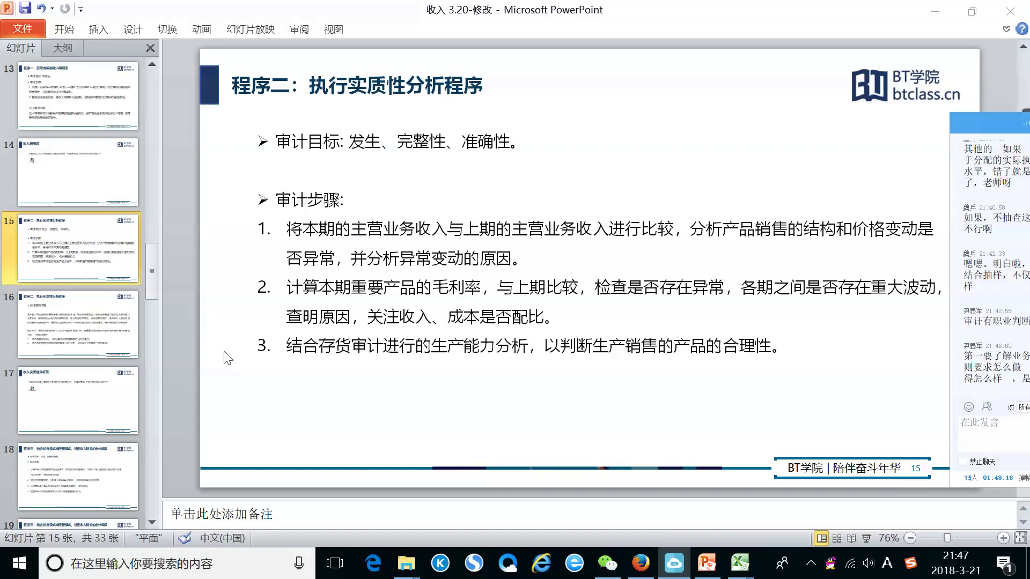
click(81, 395)
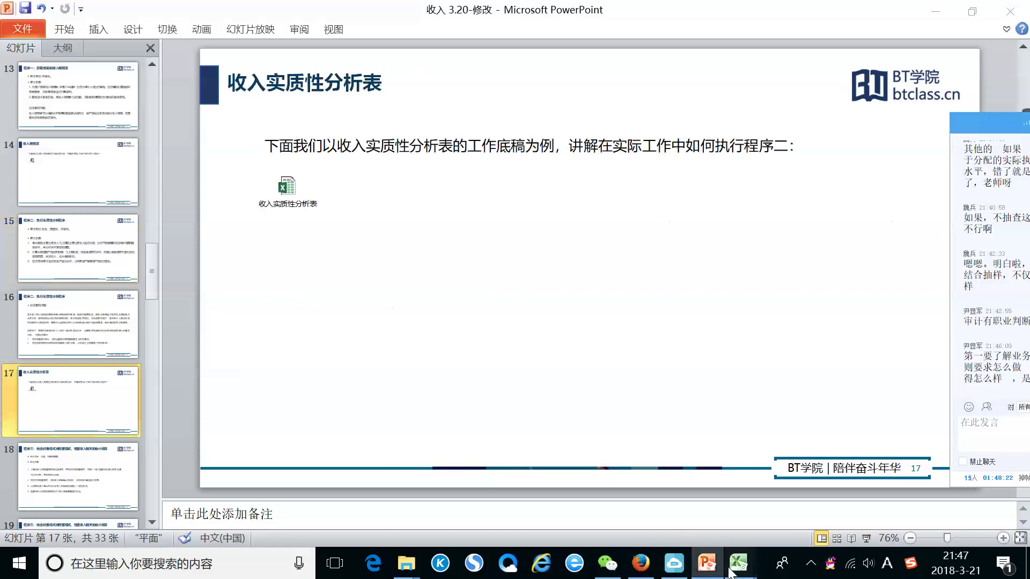
Step: Switch to Excel, close the worksheet embedded in the presentation, and open the 主营业务产品销售分析表 sheet in 收入底稿--演示版
mouse_move(738, 563)
click(687, 520)
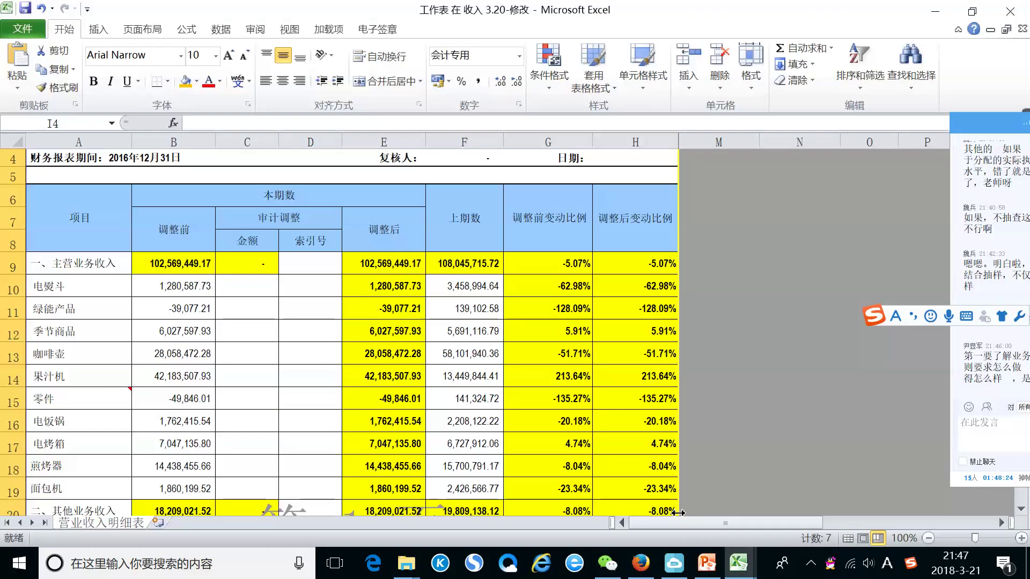
click(1007, 13)
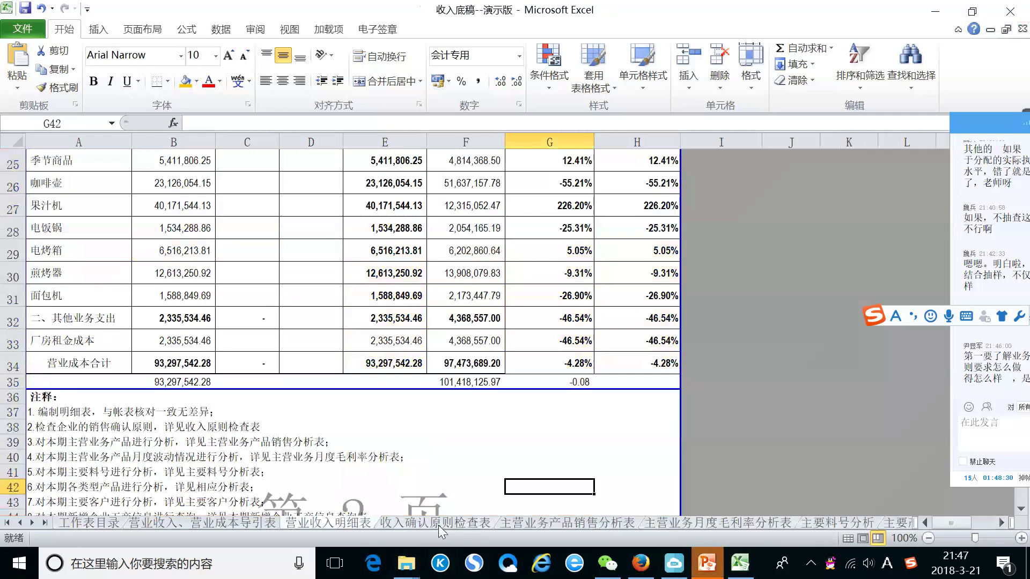
click(530, 520)
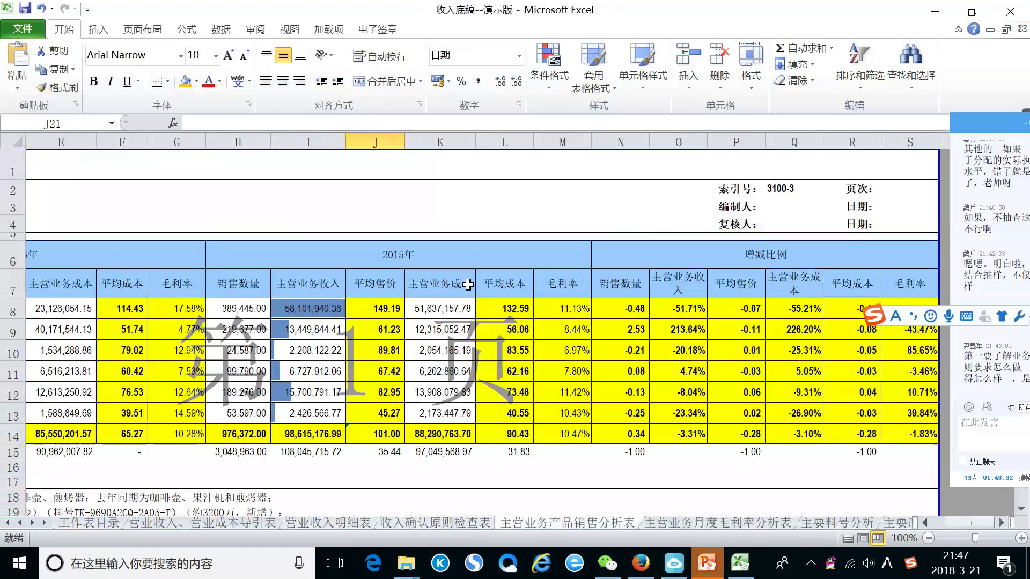
Step: Examine the 2016 and 2015 product sales figures and 审计说明, pointing out 咖啡壶 and 果汁机 in A8:A9 and the revenues in C11:C12
scroll(560, 249, down, 2)
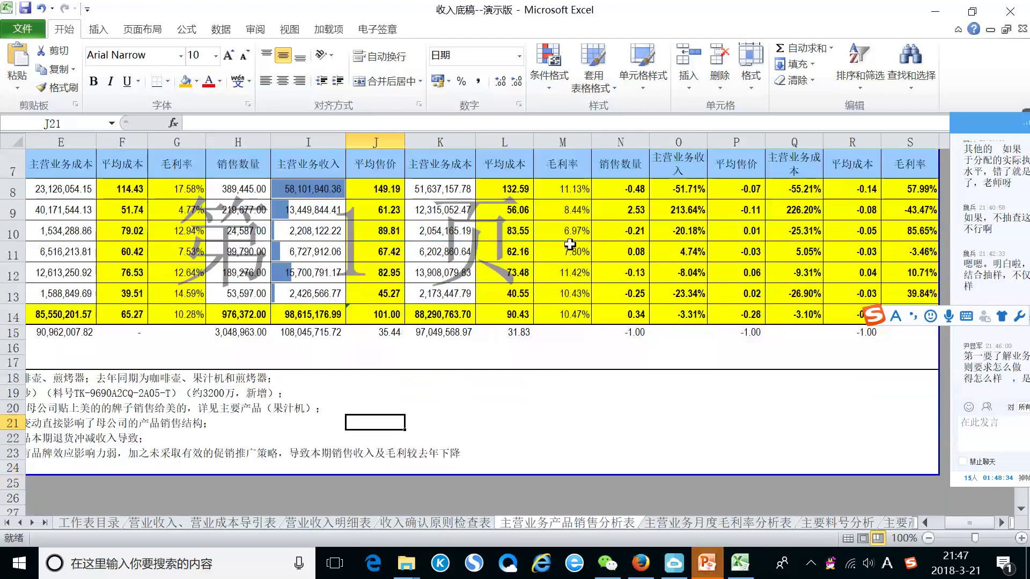
click(925, 521)
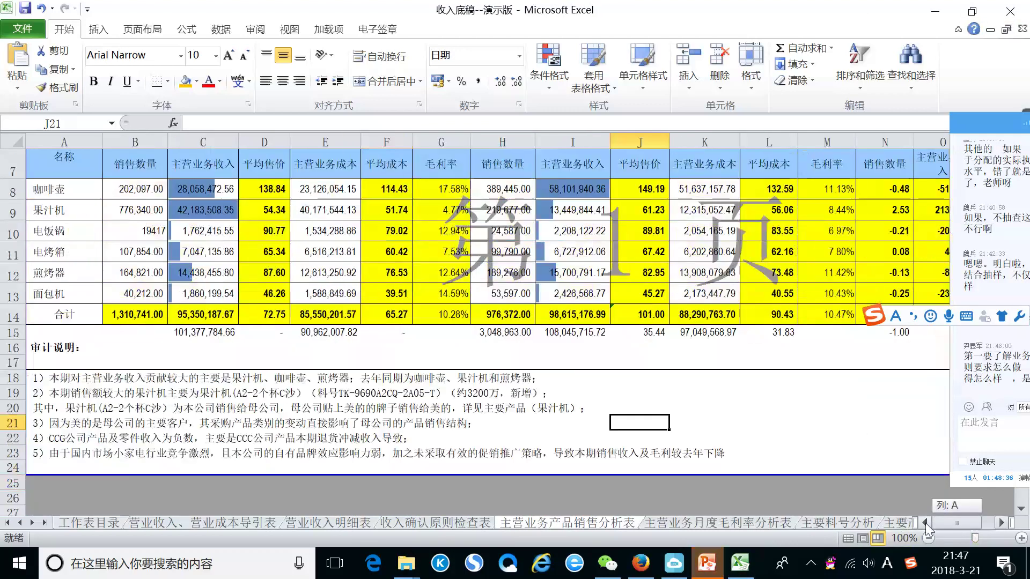
scroll(828, 379, up, 2)
scroll(827, 379, down, 1)
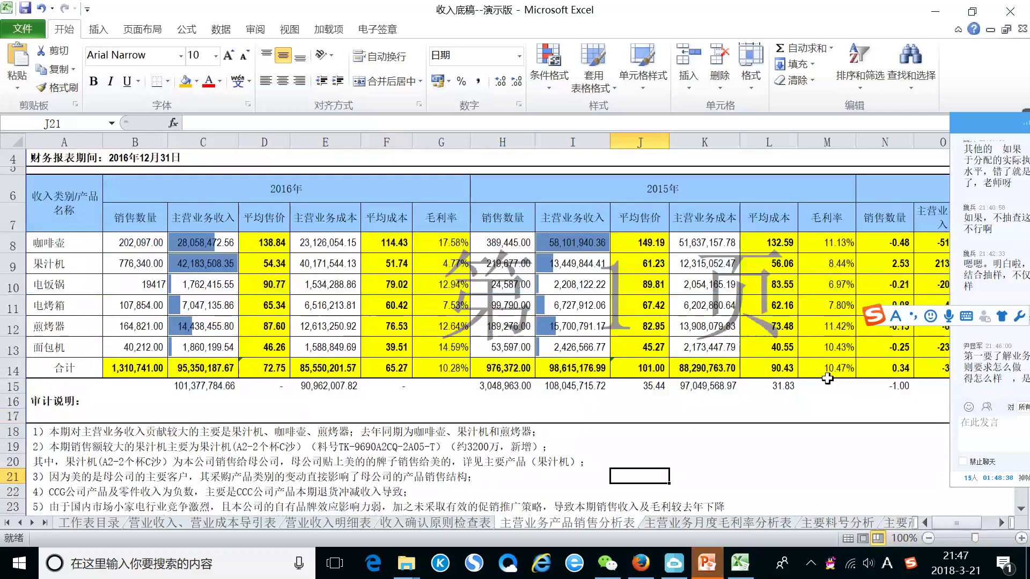
scroll(827, 378, up, 1)
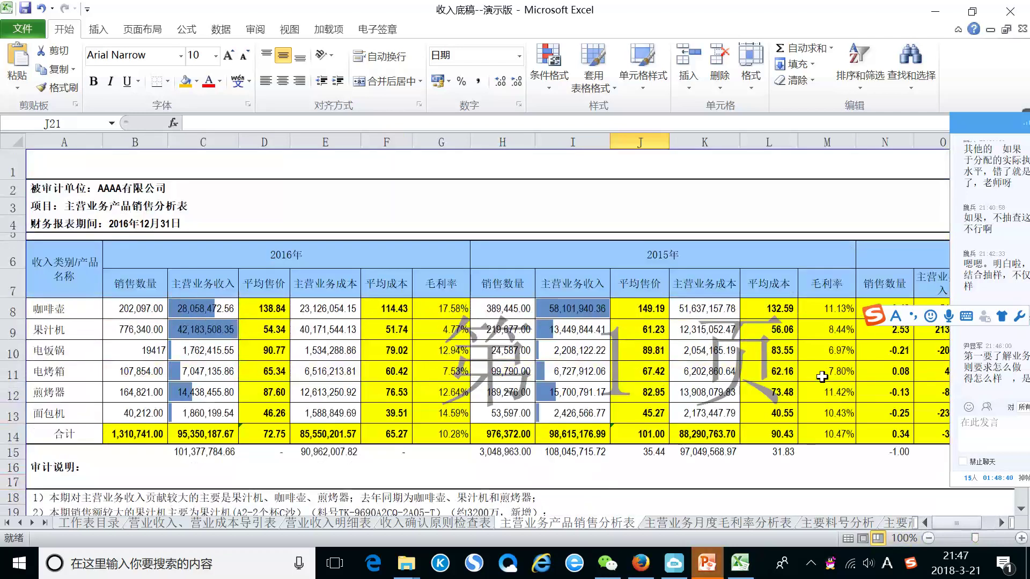
scroll(823, 379, down, 2)
scroll(822, 378, up, 2)
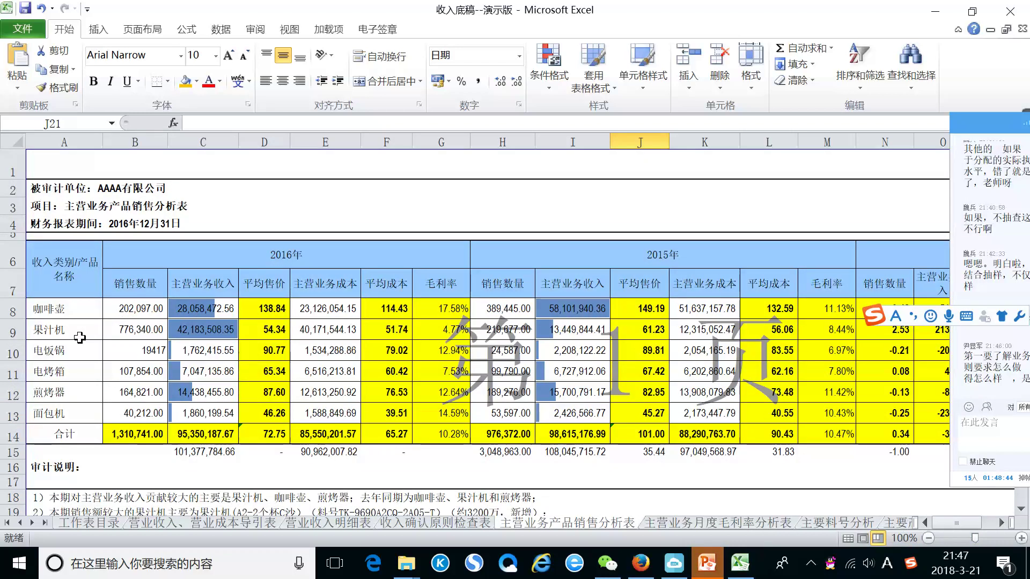
drag(77, 312, 75, 328)
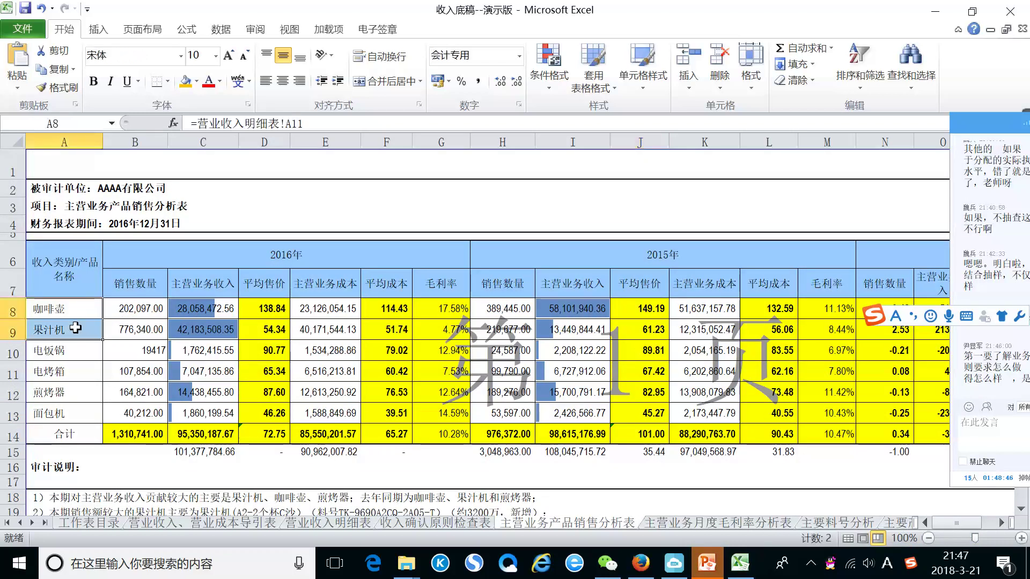
drag(210, 372, 210, 383)
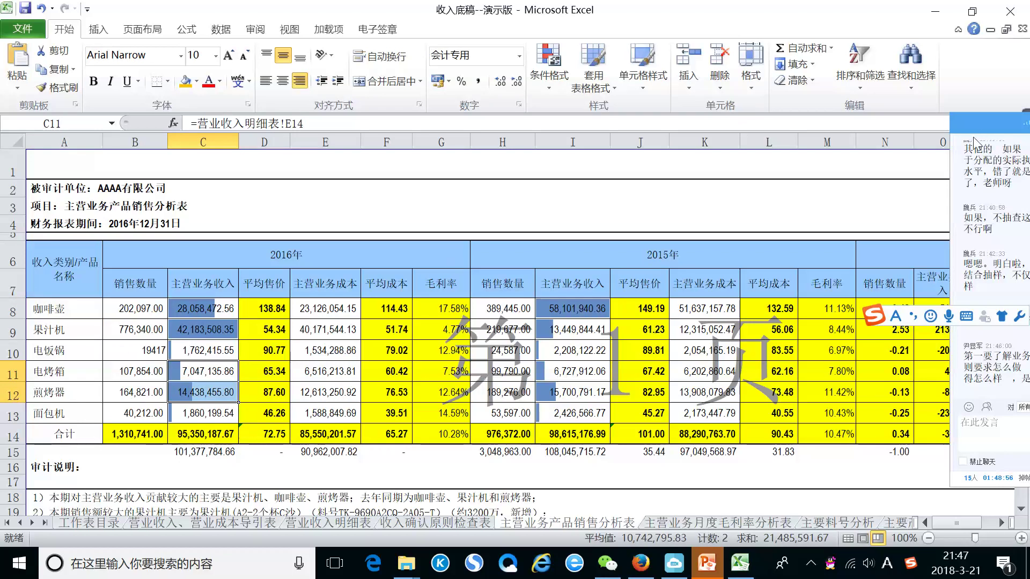
Step: Minimise the chat window covering the sheet and review the 审计说明 notes against the product table
mouse_move(984, 128)
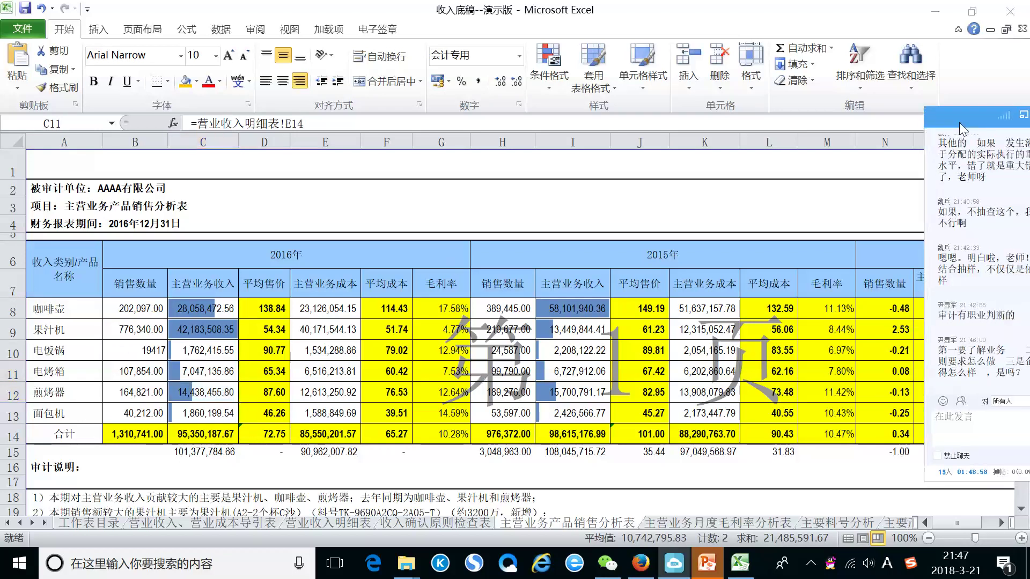
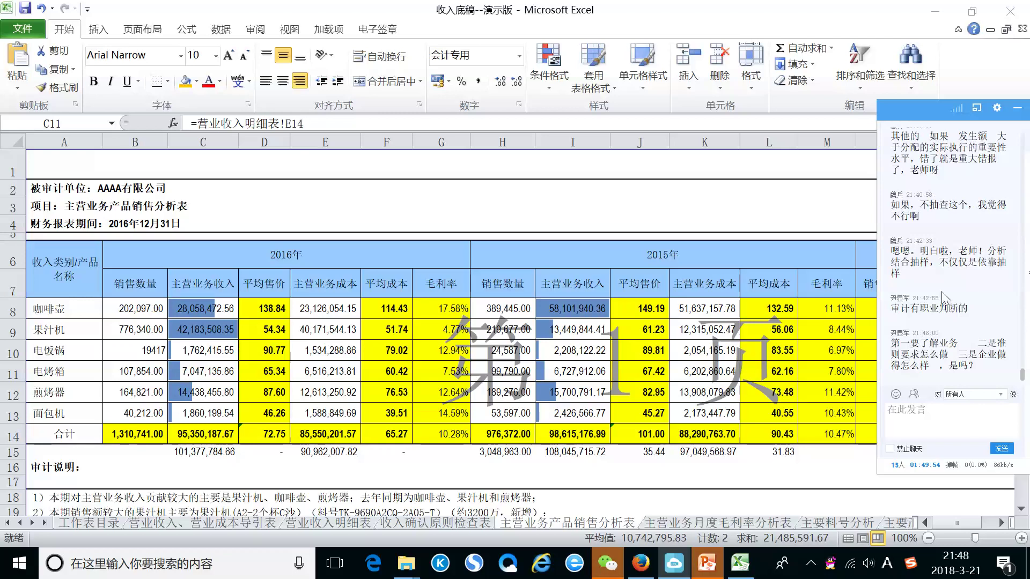
click(1017, 112)
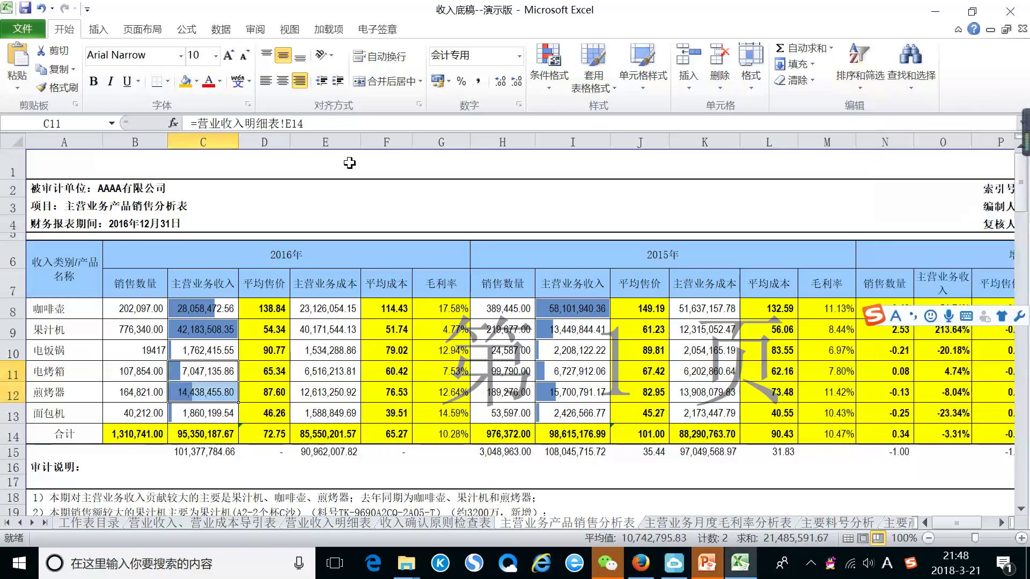
scroll(370, 185, down, 1)
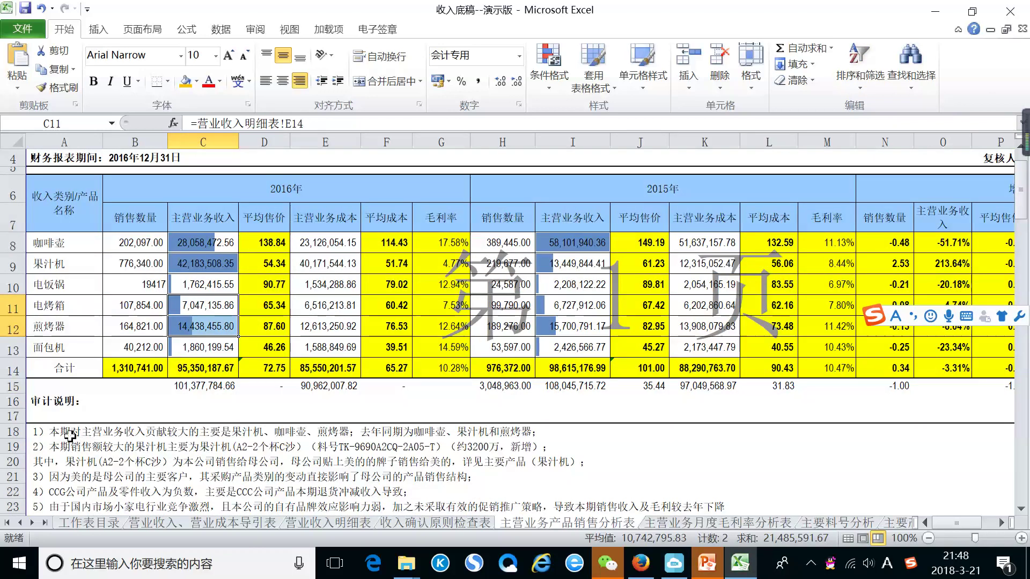
scroll(85, 429, up, 1)
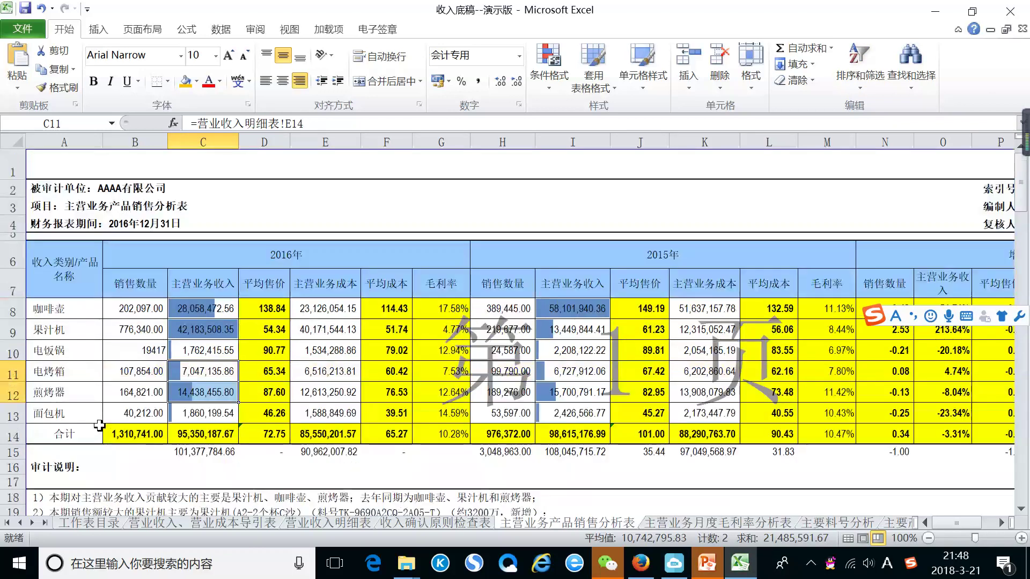
scroll(99, 425, down, 1)
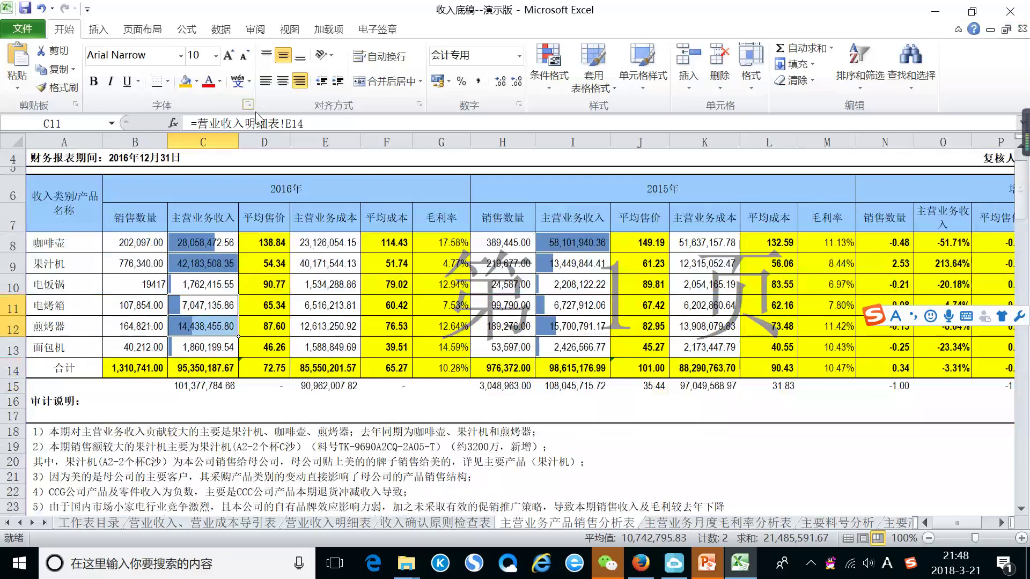
Step: Try recolouring the 2016 主营业务收入 figures in C8:C13 with a light-blue font and undo the change
drag(180, 242, 202, 315)
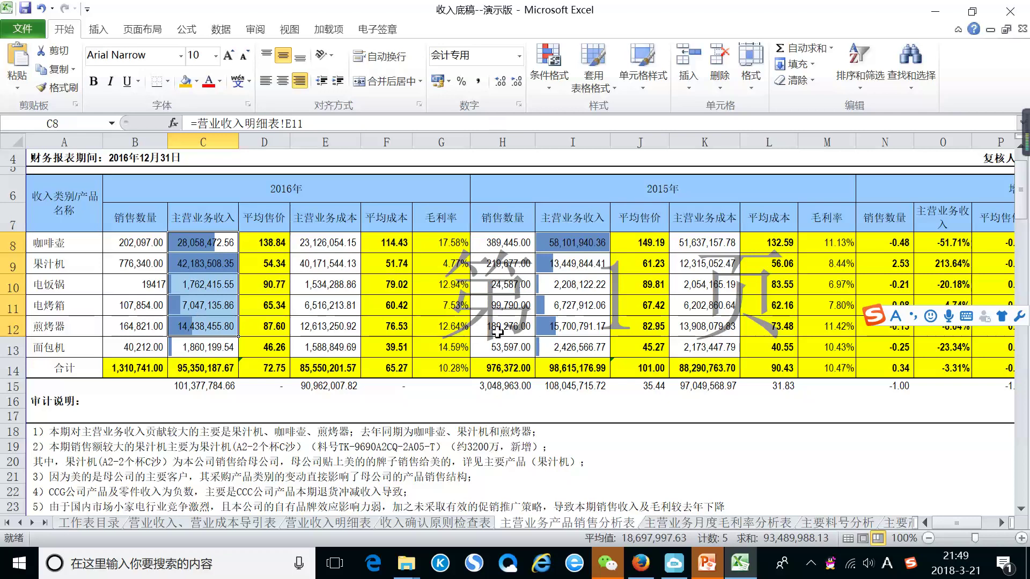
click(292, 307)
drag(206, 252, 185, 330)
click(196, 81)
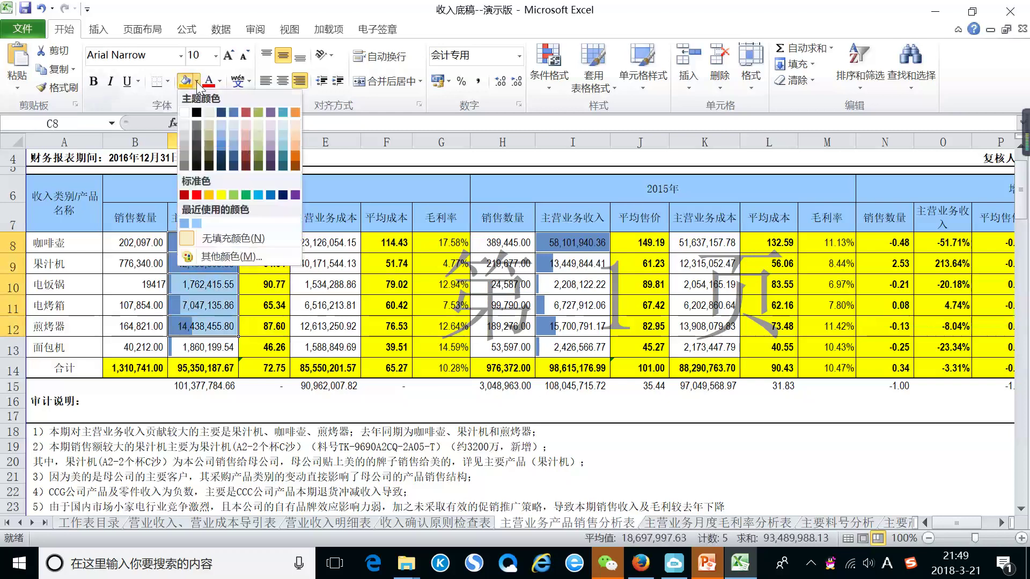
click(220, 171)
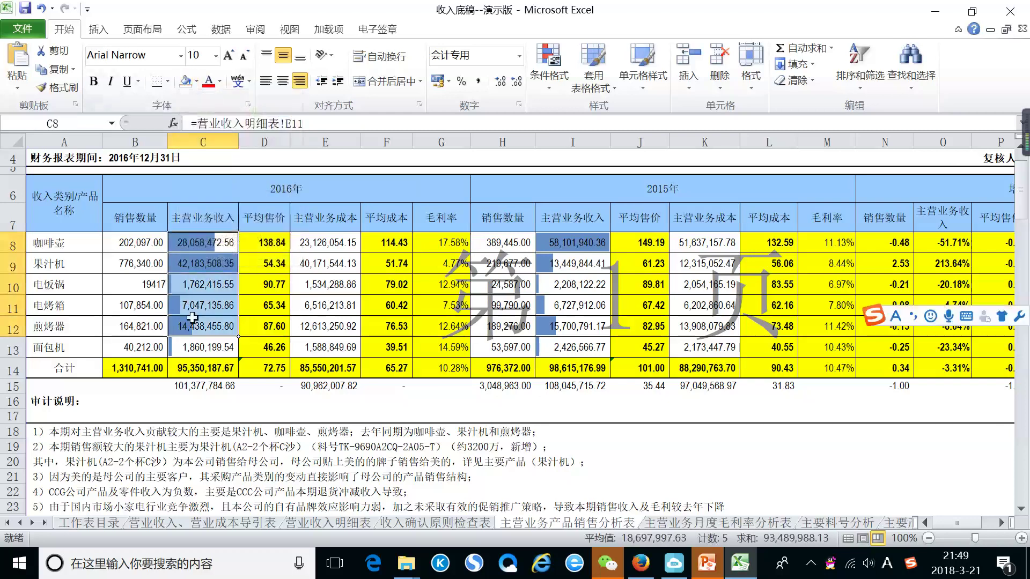
click(292, 301)
drag(210, 258, 193, 344)
click(219, 82)
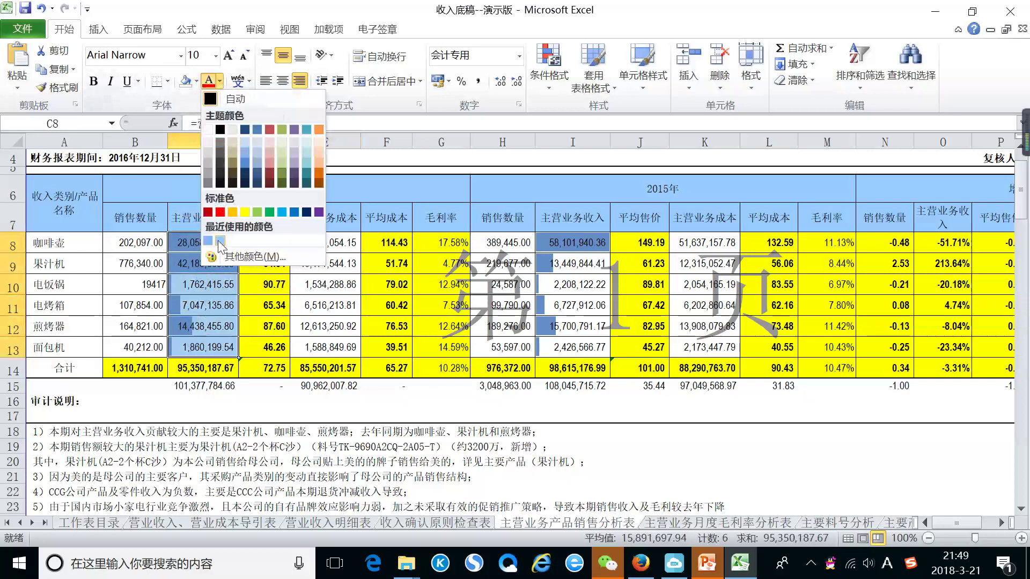
click(210, 236)
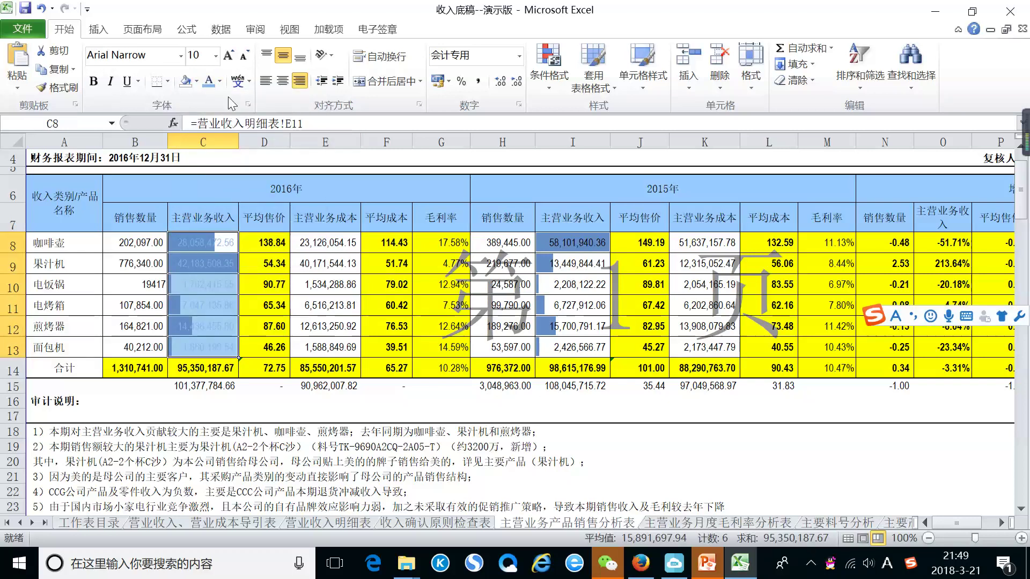
click(41, 8)
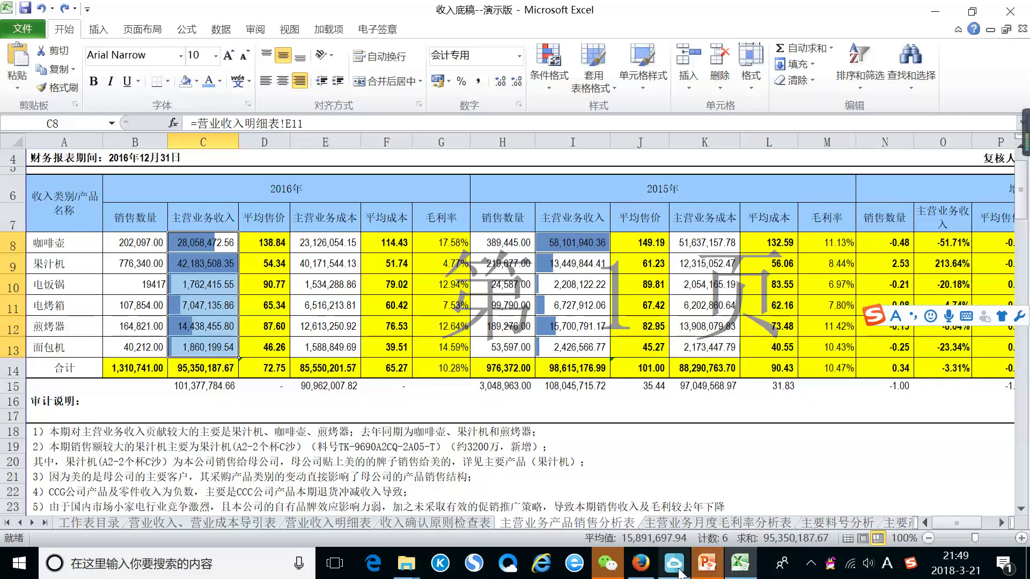
Step: Check the live chat window for new messages and minimise it
mouse_move(674, 566)
click(674, 518)
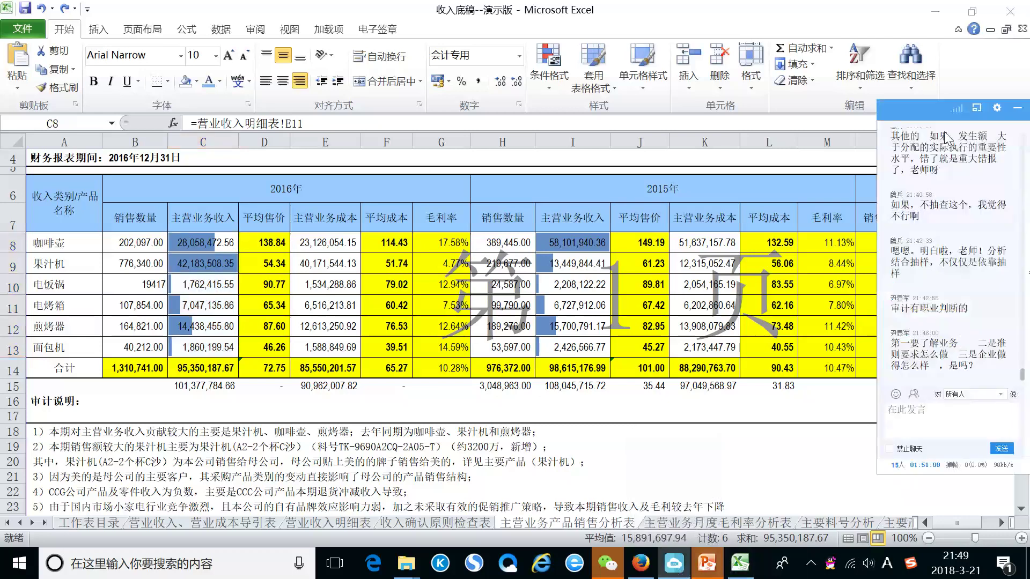
click(1016, 107)
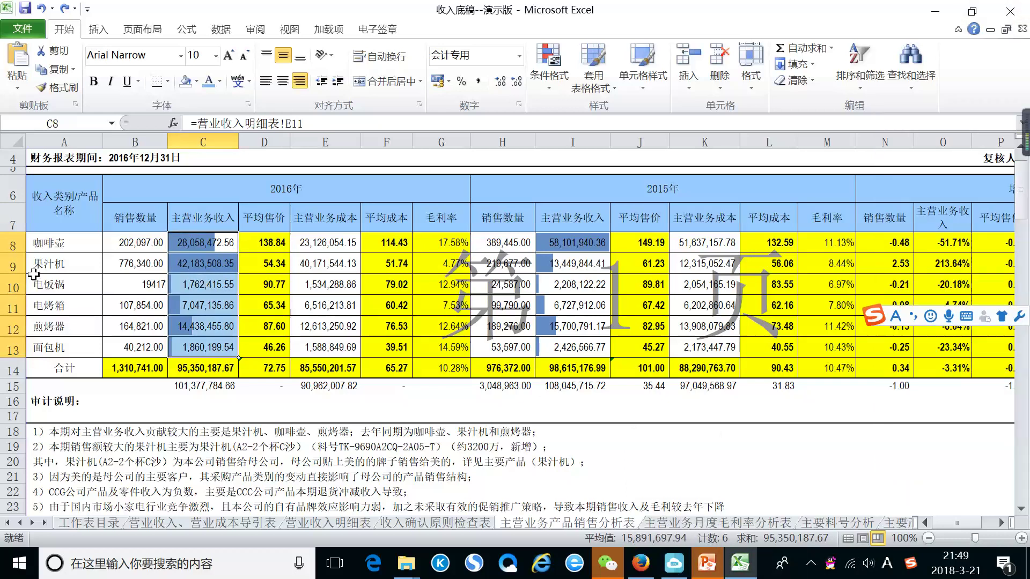
Step: Highlight the whole 咖啡壶 row and the whole 果汁机 row to compare their 2016 and 2015 figures
click(72, 243)
click(7, 246)
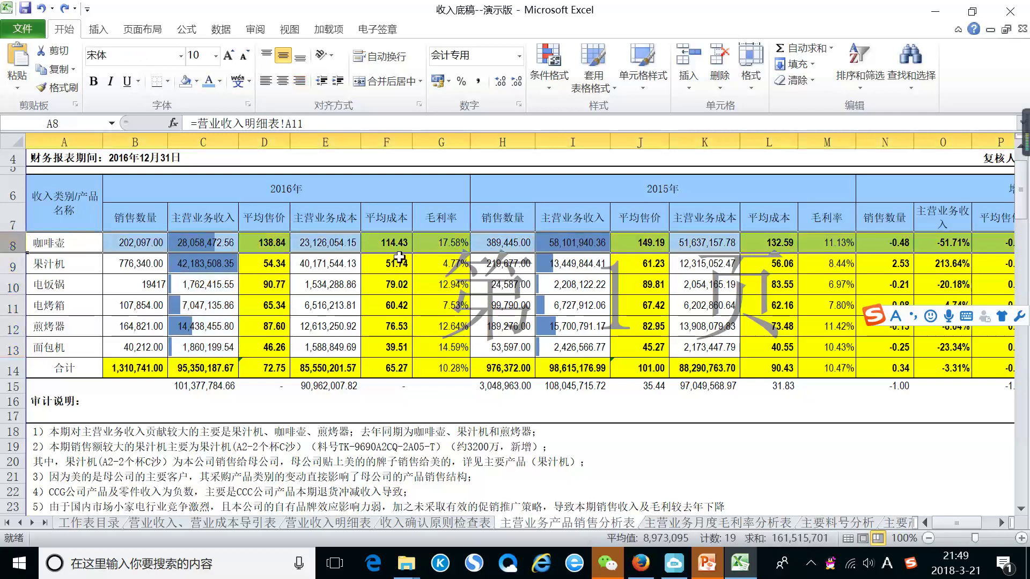
click(11, 267)
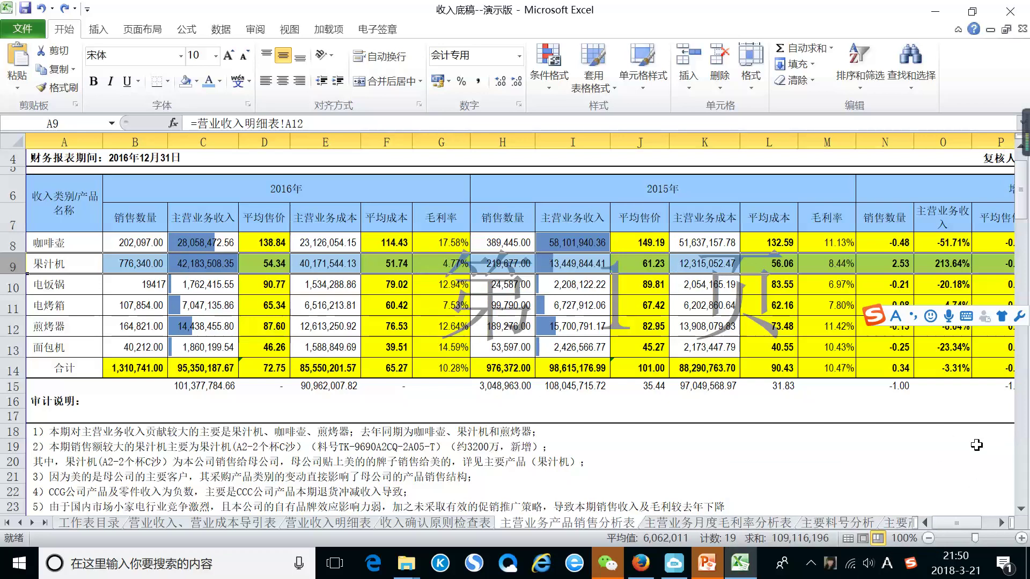
Step: Open the unread QQ message about 发出商品 and minimise its conversation window
right_click(830, 566)
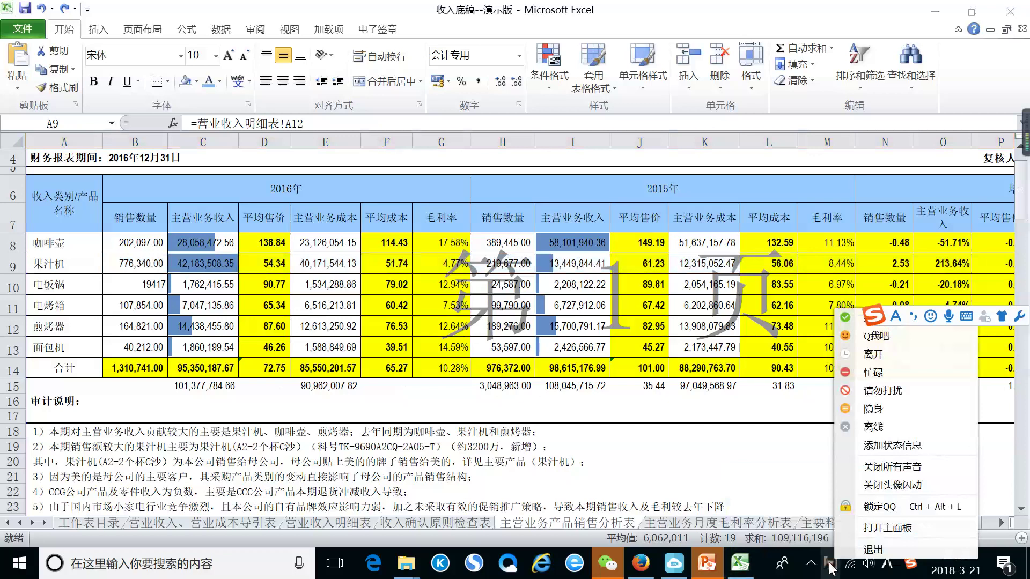
click(875, 573)
mouse_move(835, 564)
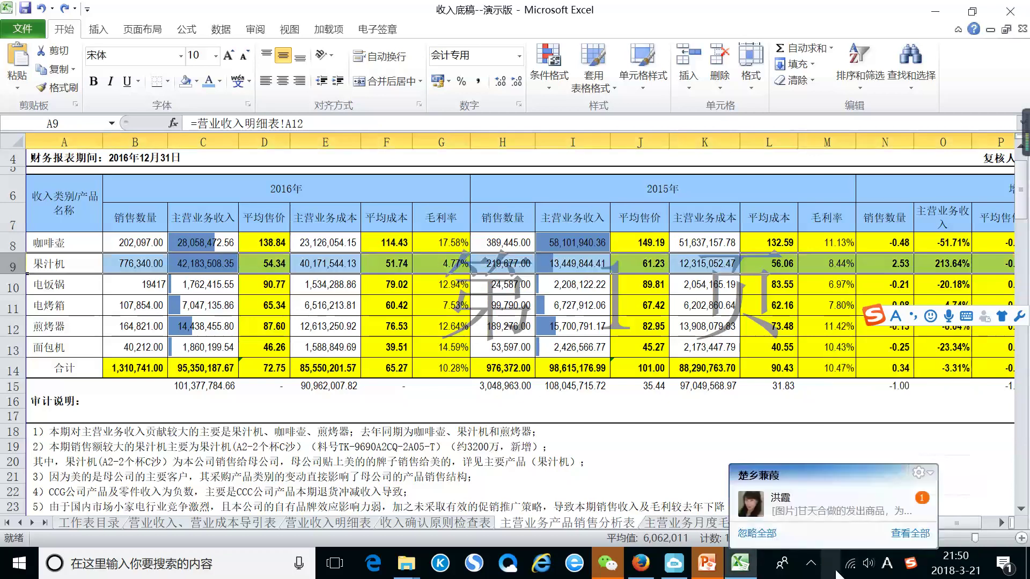
click(820, 509)
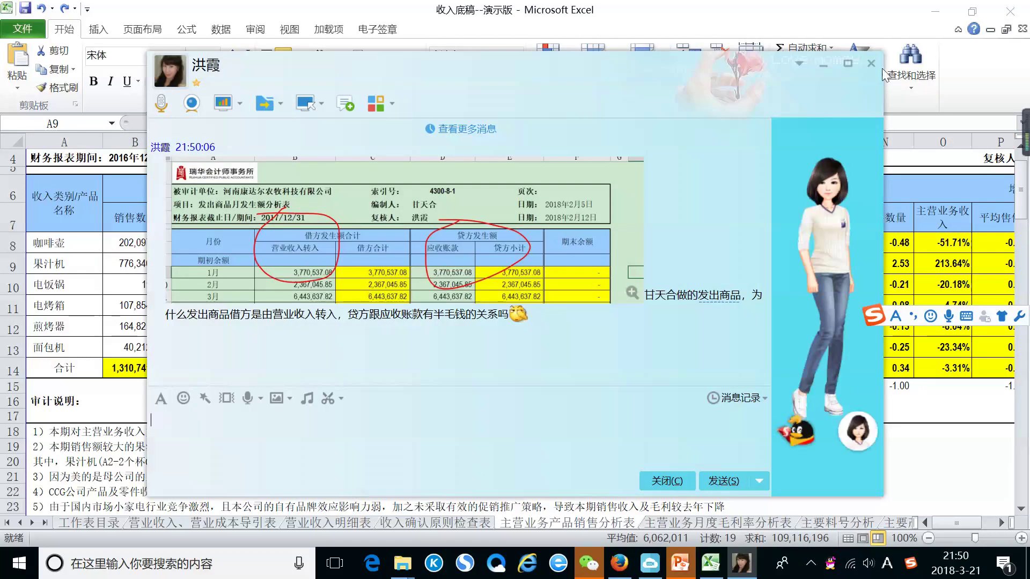
click(817, 69)
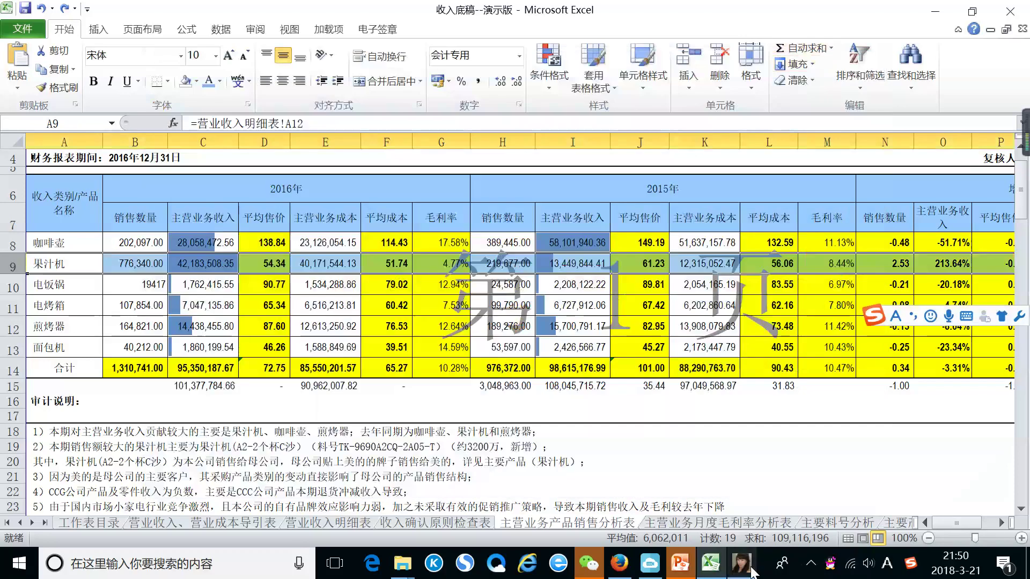
Step: Reopen the live chat window and move it partly off screen to uncover more of the sheet
mouse_move(741, 563)
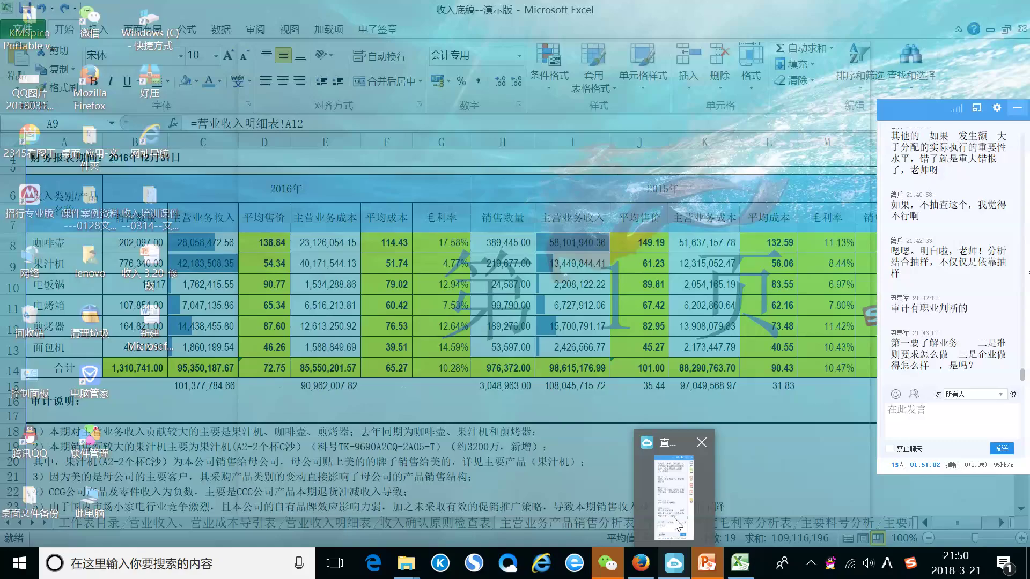
click(674, 517)
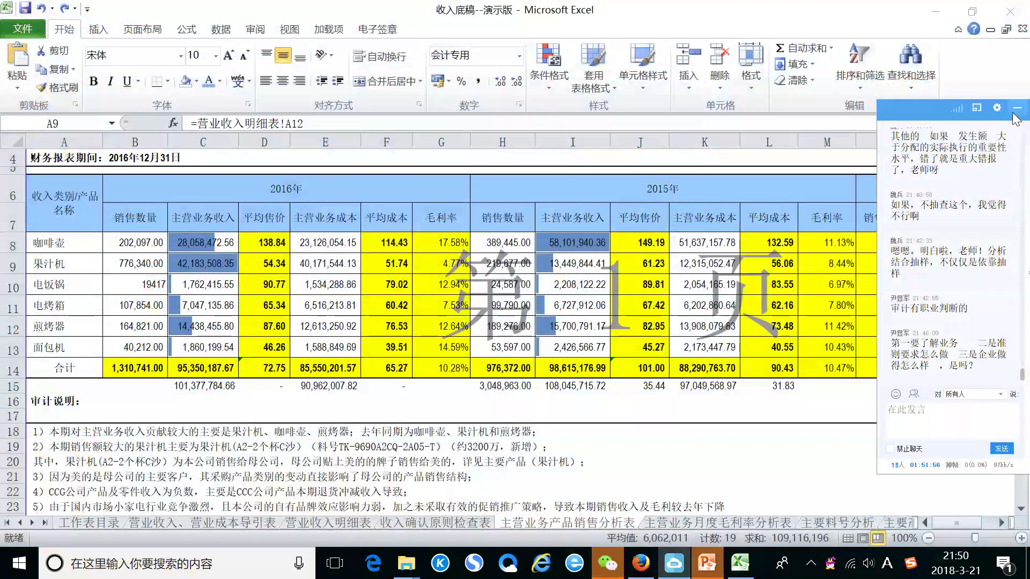
drag(921, 108, 1011, 131)
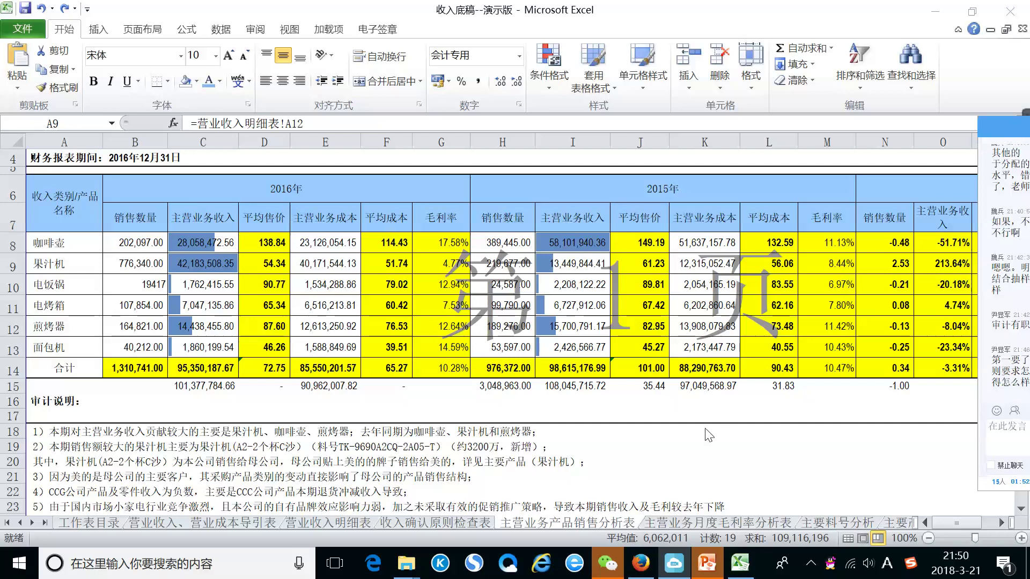
Step: Clear the contents of C15:N15 beneath the 合计 row
click(200, 386)
drag(206, 387, 867, 386)
right_click(868, 386)
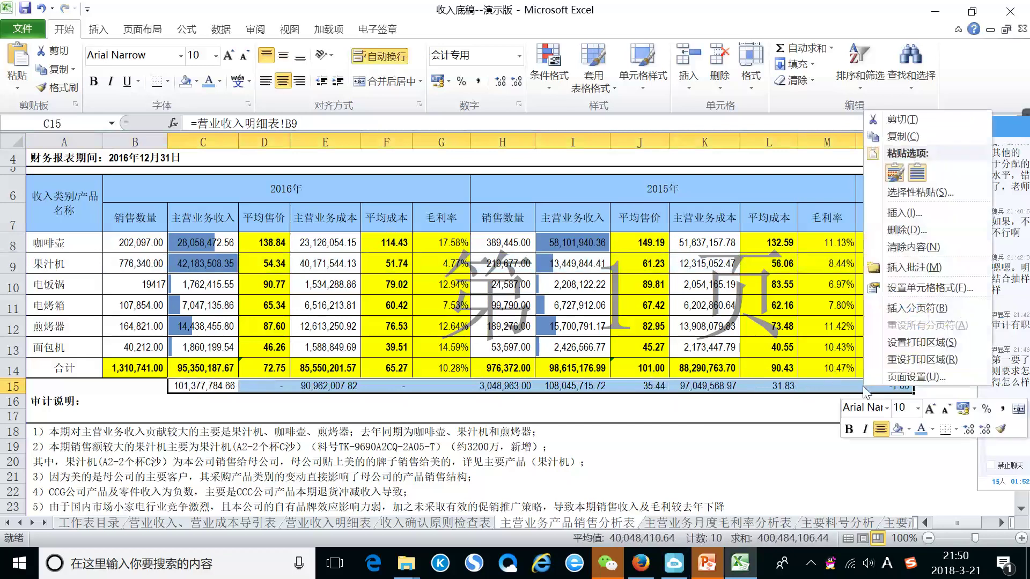
click(911, 248)
click(863, 426)
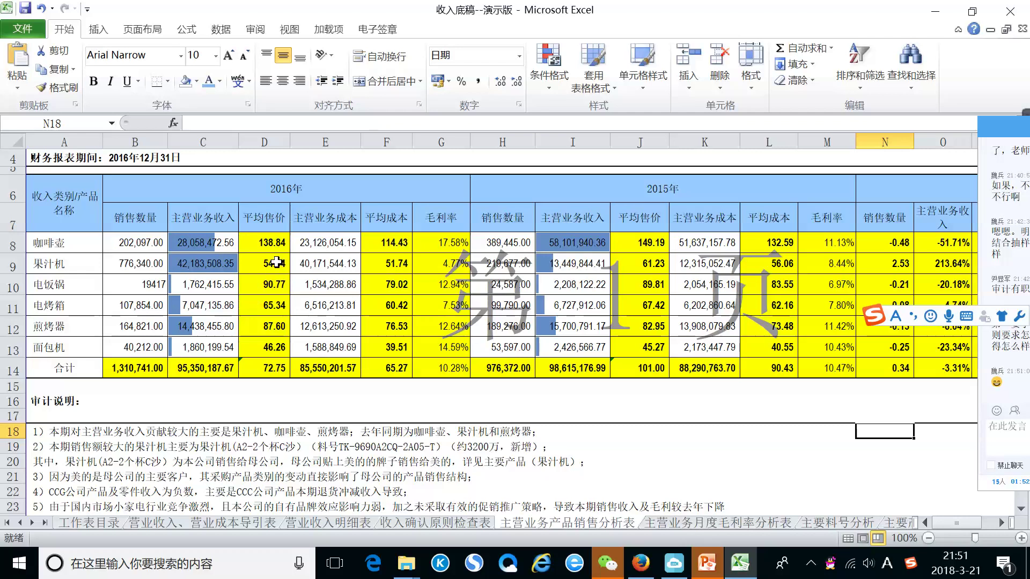
Step: Set the font colour of 咖啡壶 in A8 to red
click(269, 248)
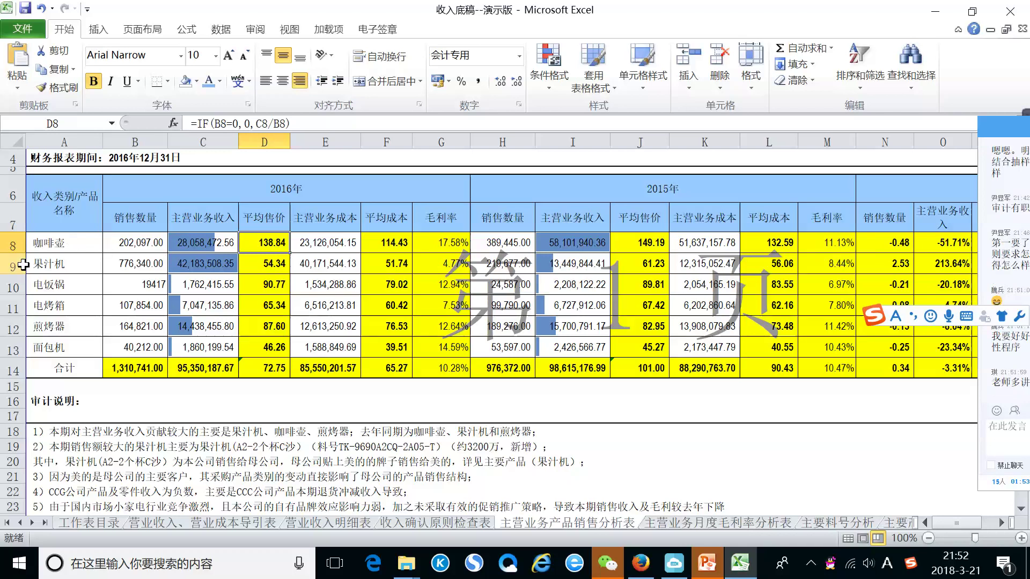
click(44, 243)
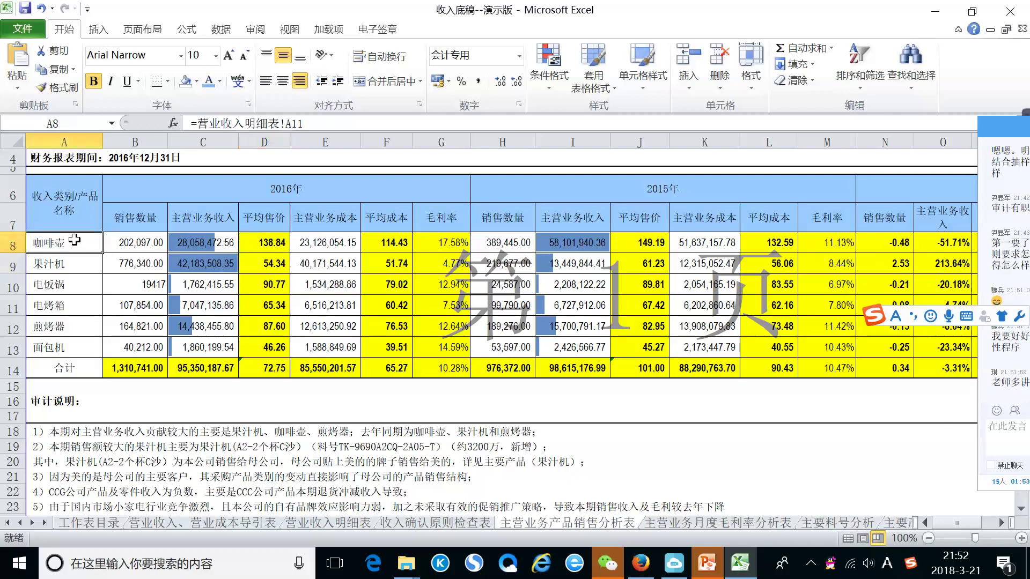
click(220, 81)
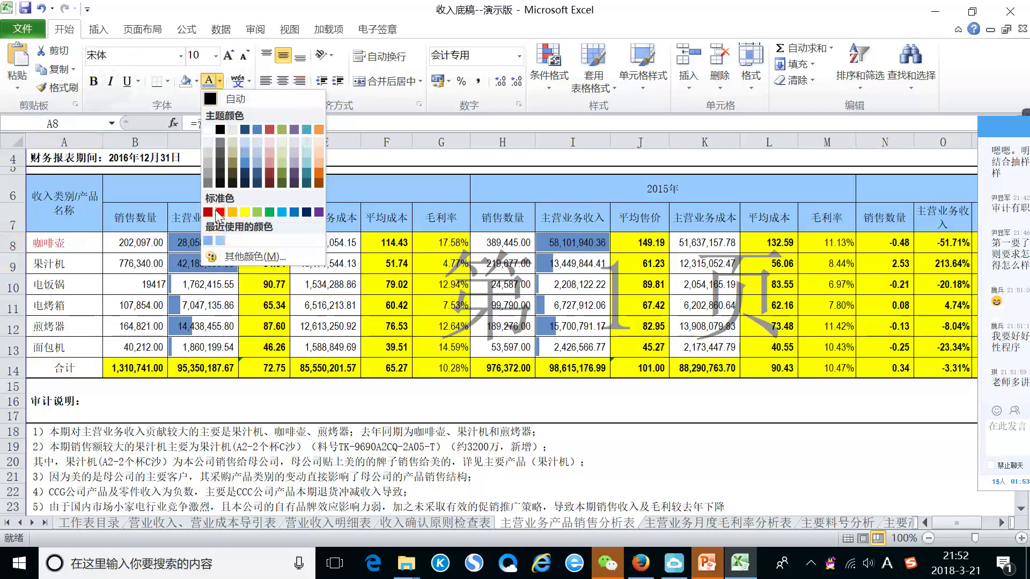
click(220, 213)
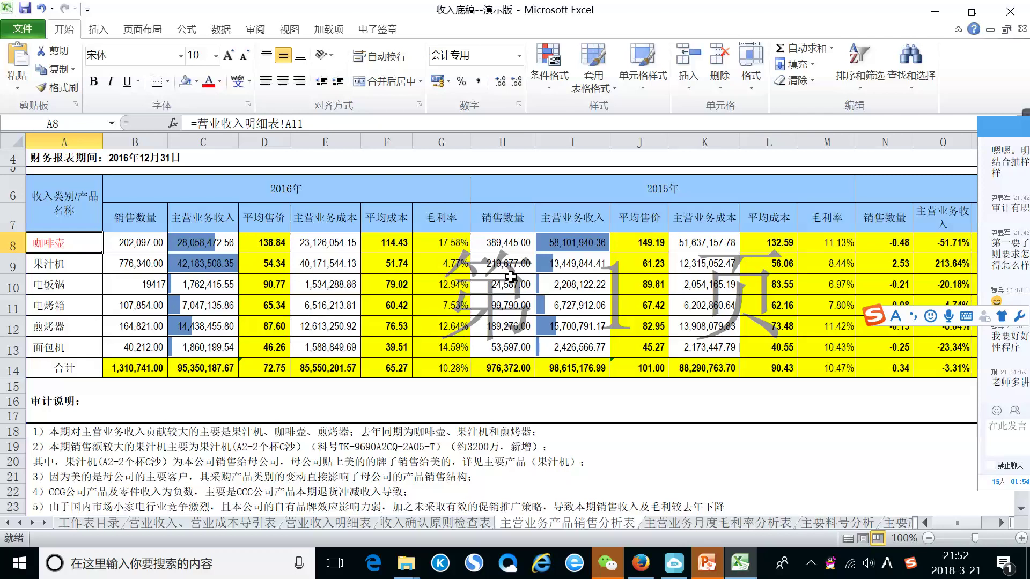
Step: Examine 果汁机 in A9 and its 2016 毛利率 in G9 against the audit notes in A20 and A21
click(76, 270)
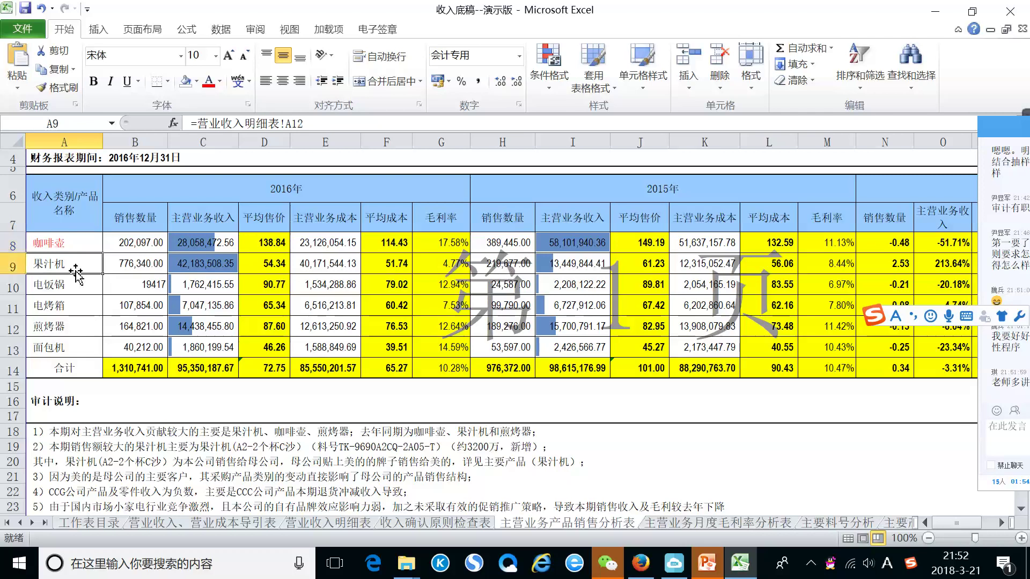
click(448, 266)
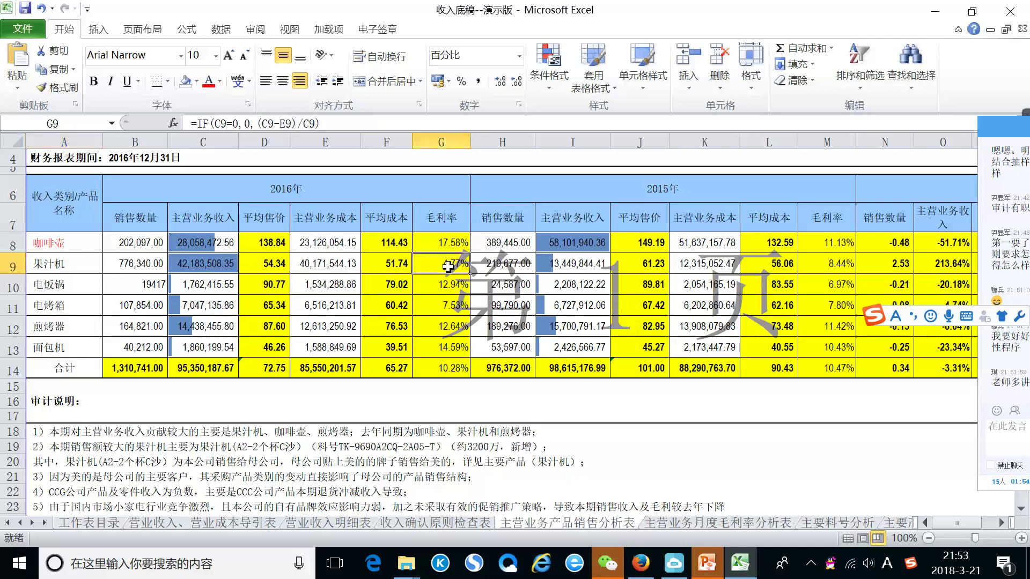
click(60, 464)
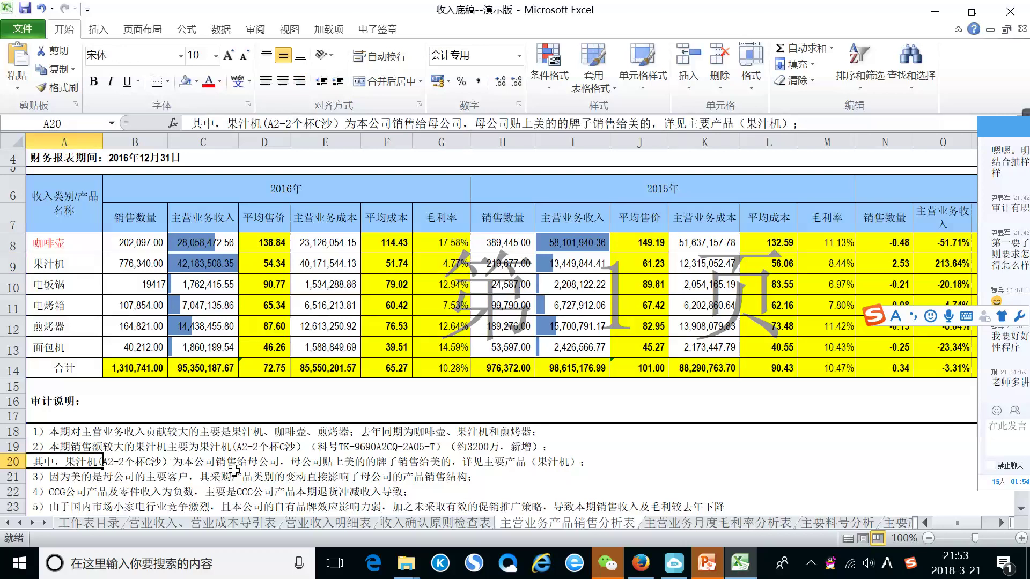
click(72, 481)
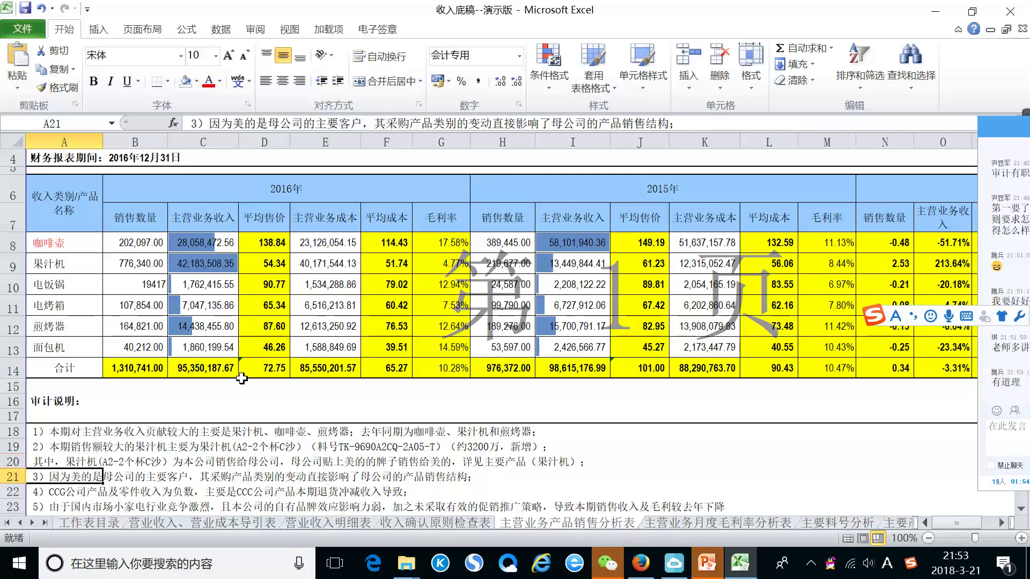
click(765, 444)
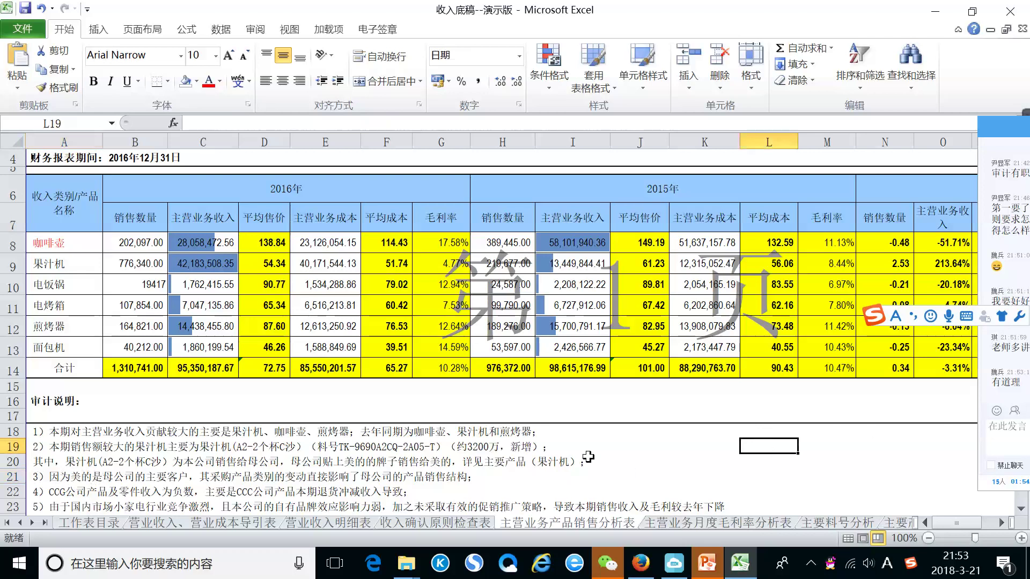
Step: Move the live chat window higher and further into view beside the product table
drag(994, 123, 963, 50)
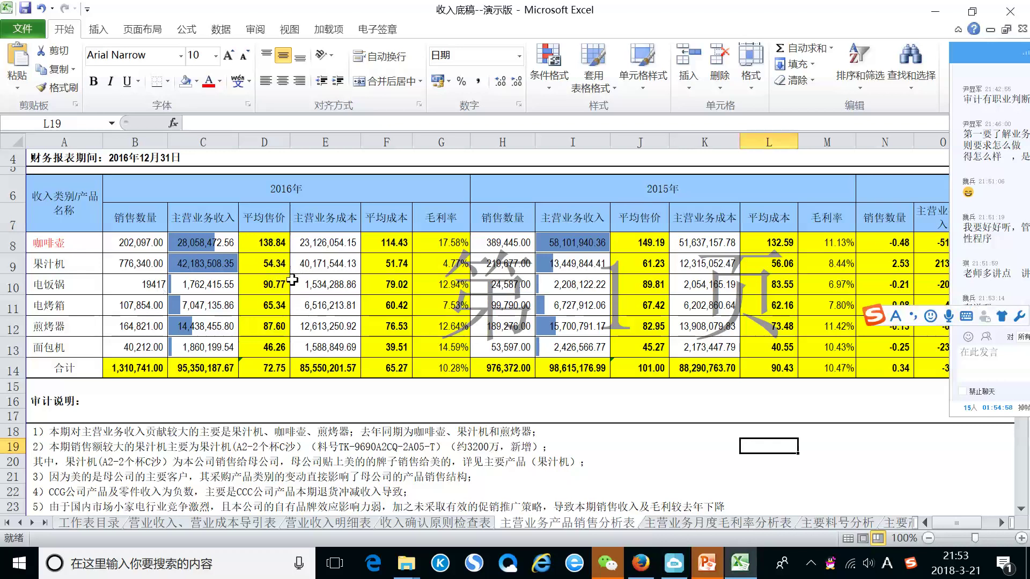
scroll(291, 279, up, 1)
scroll(290, 289, down, 1)
click(677, 449)
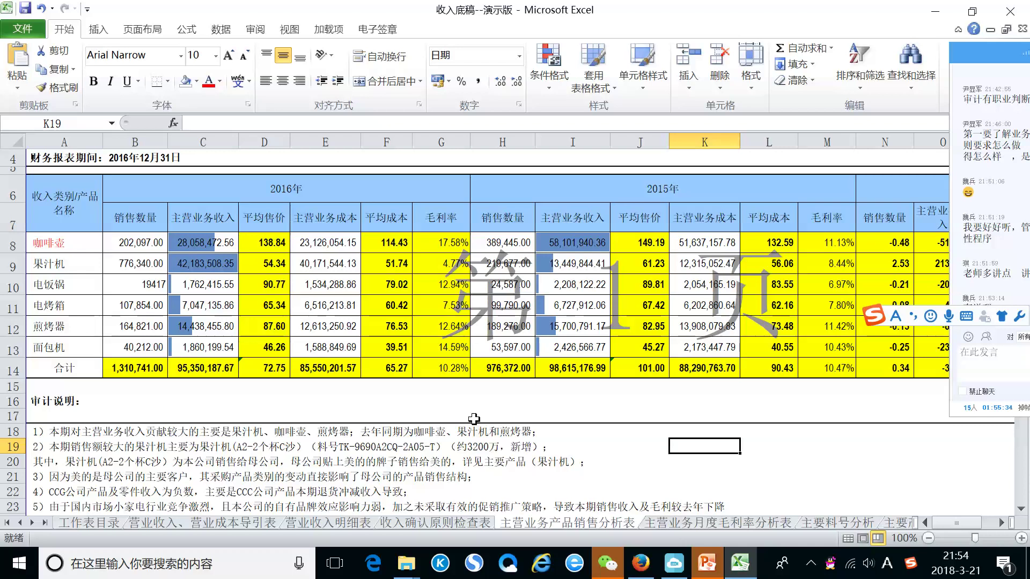
Step: Review audit notes 1 and 2 in A18:A19, highlighting the current period's main products in note 1's text
click(60, 446)
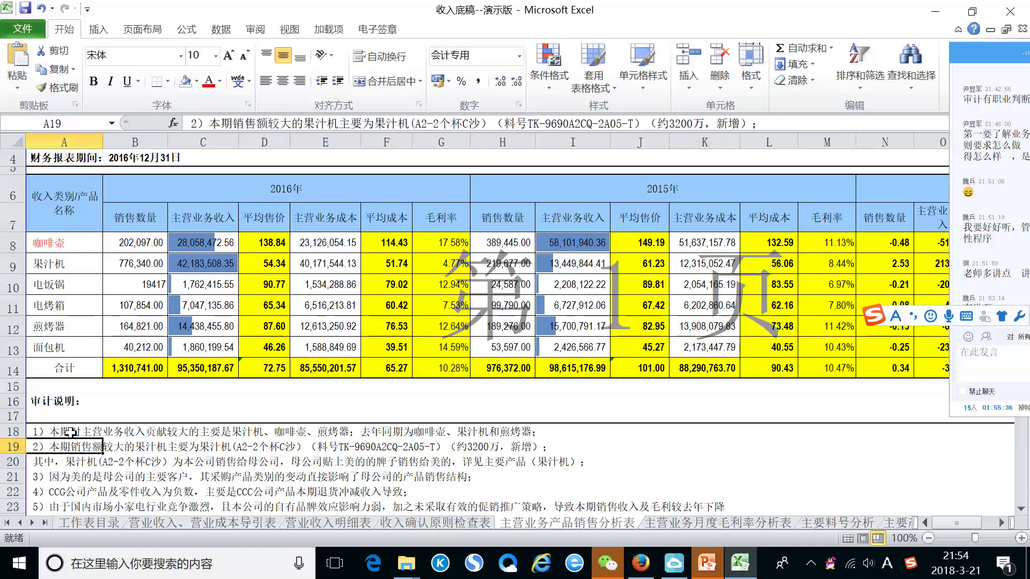
click(59, 432)
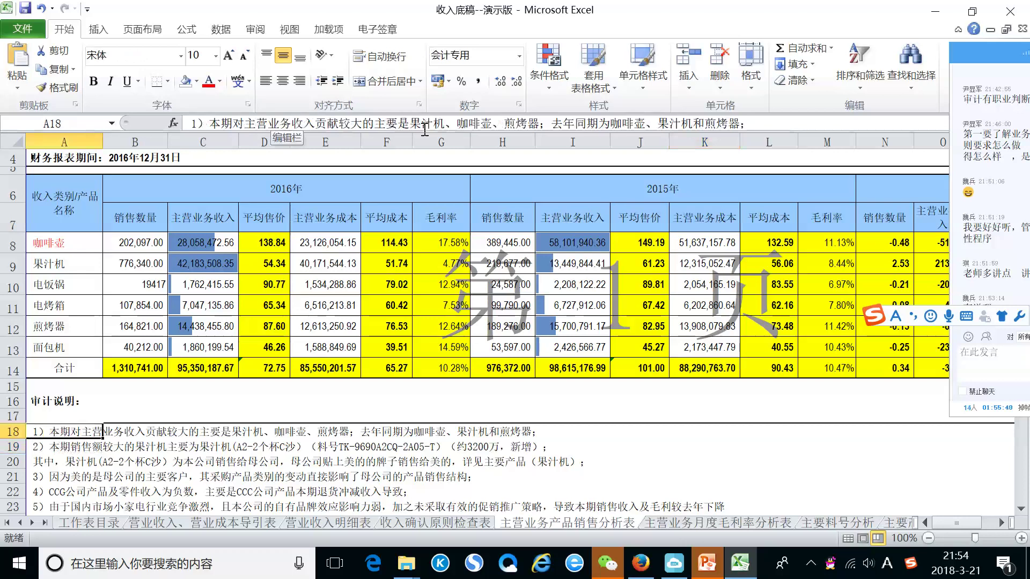
drag(410, 124, 514, 122)
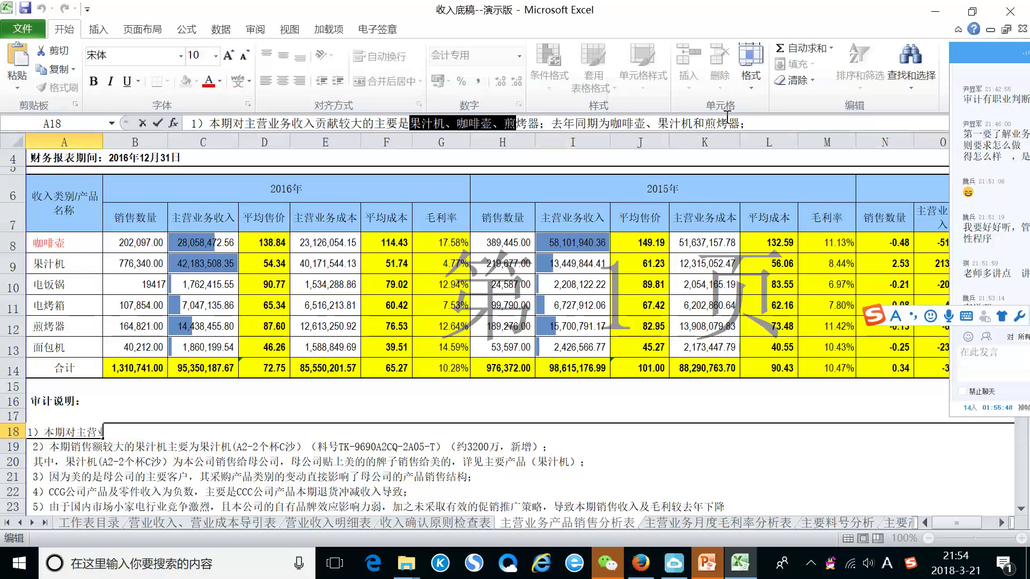
click(693, 460)
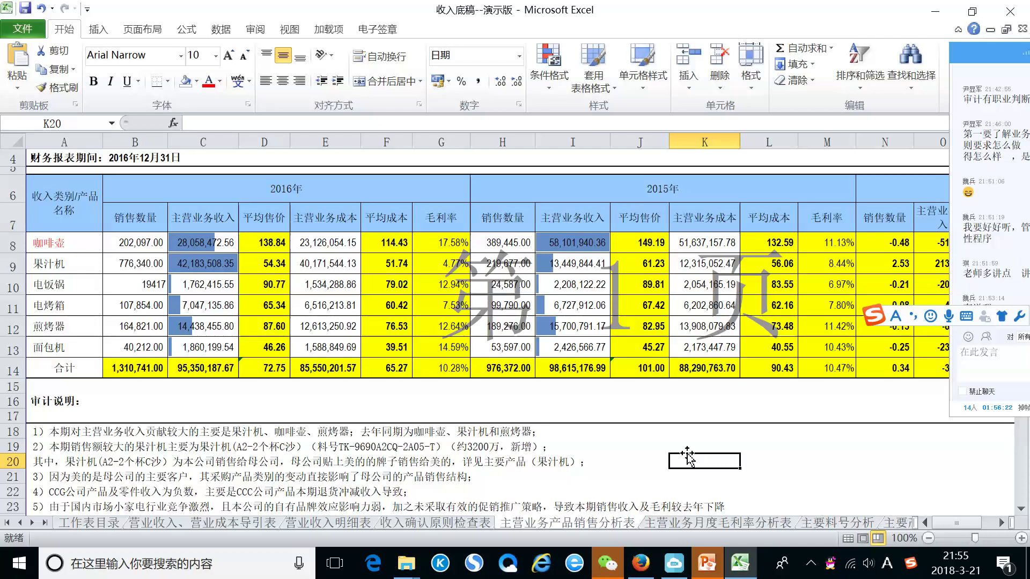
click(43, 450)
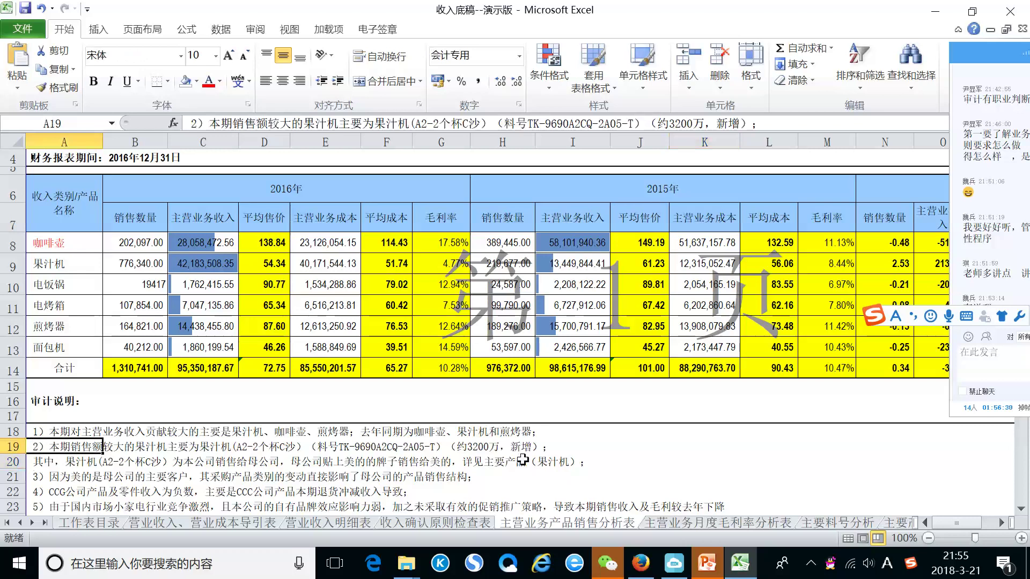
Step: Review the remaining product sales audit notes in A20:A23 one by one, relating them to 果汁机 in A9
click(64, 464)
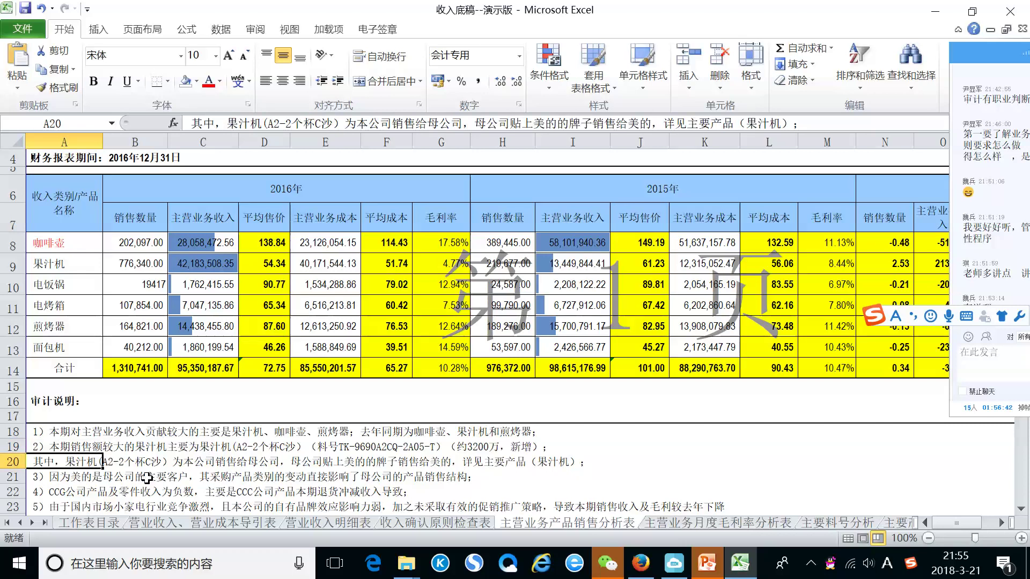
click(49, 477)
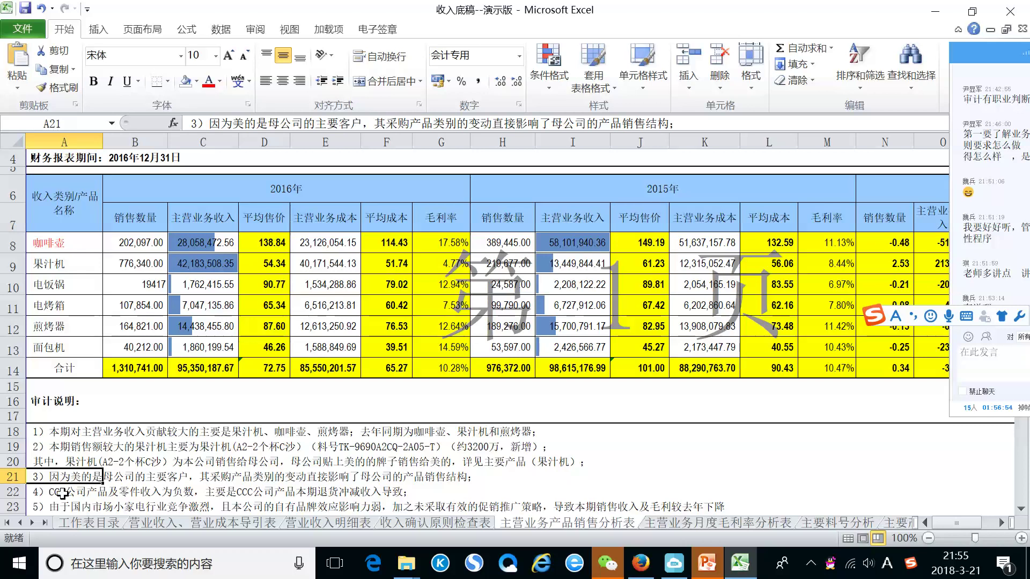
click(39, 491)
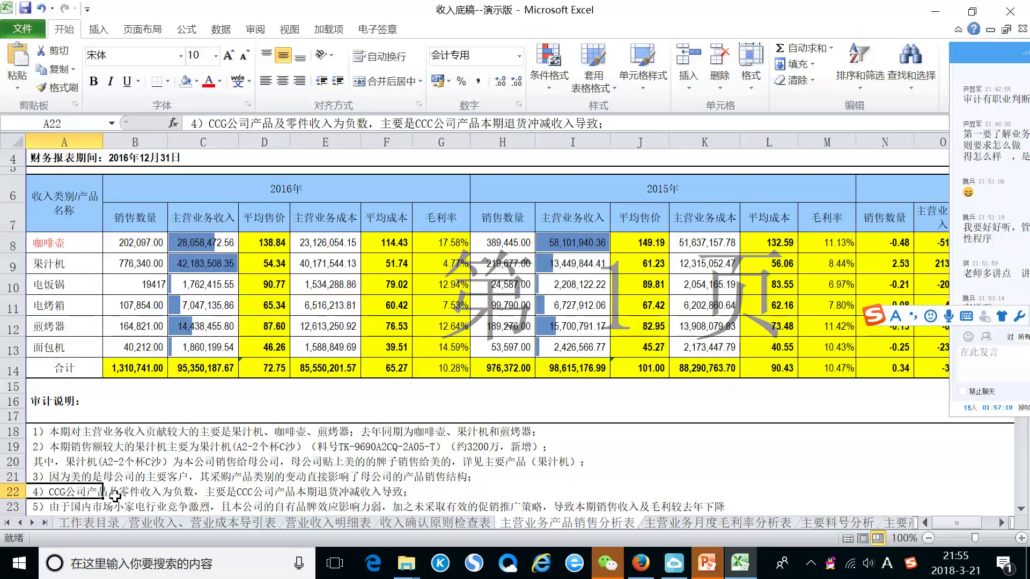
click(46, 508)
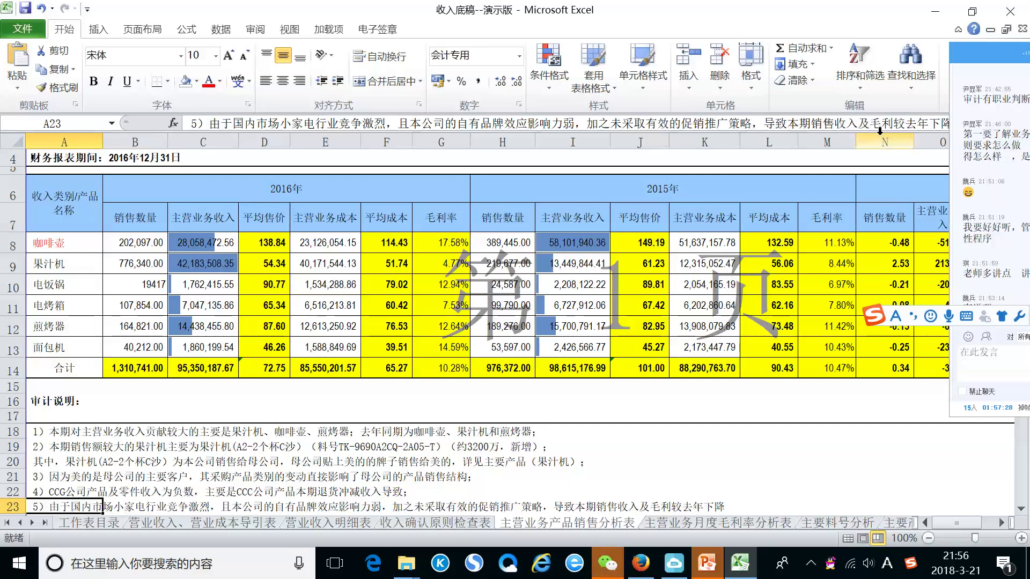
scroll(241, 445, down, 1)
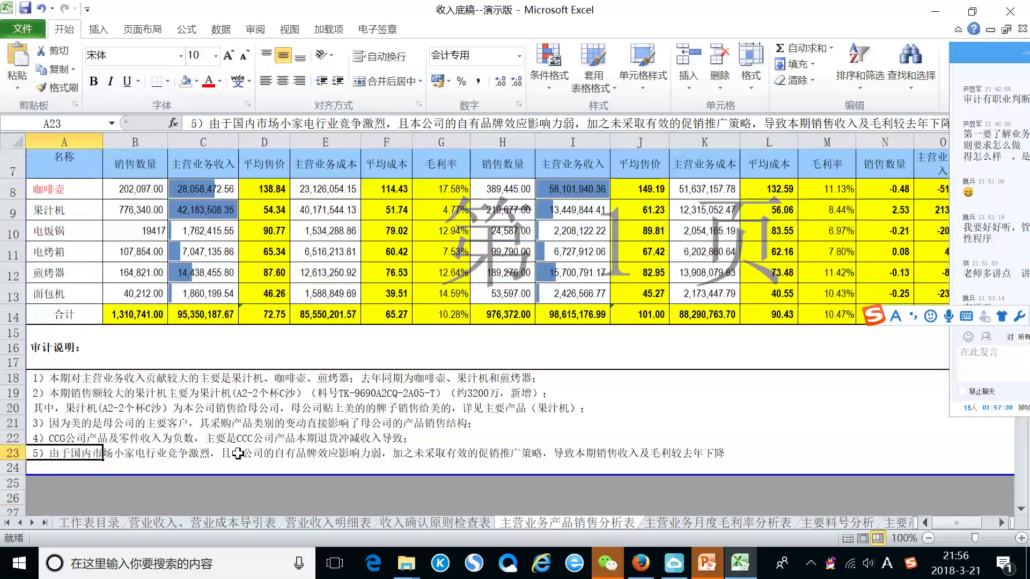
scroll(236, 451, up, 1)
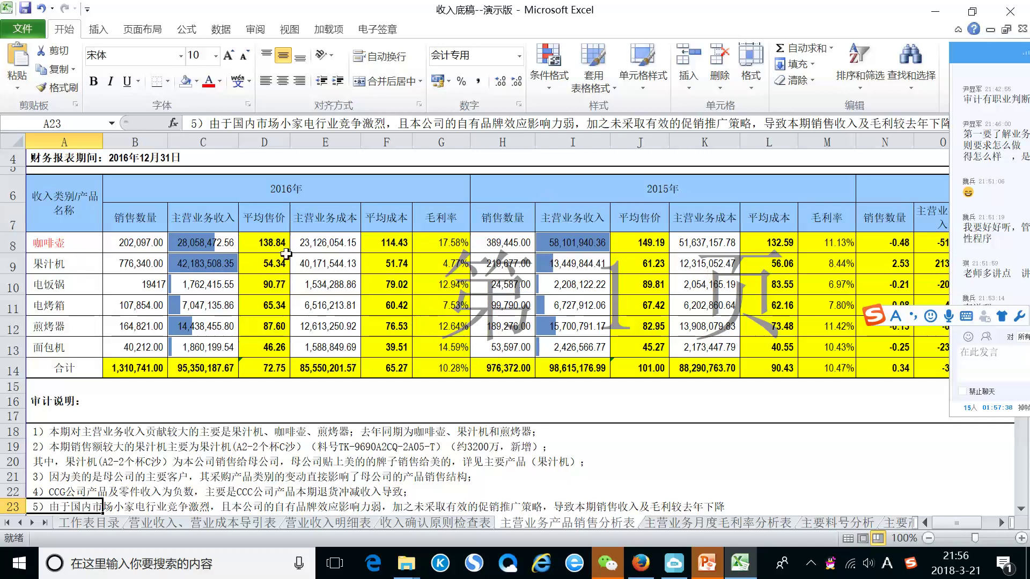
click(60, 271)
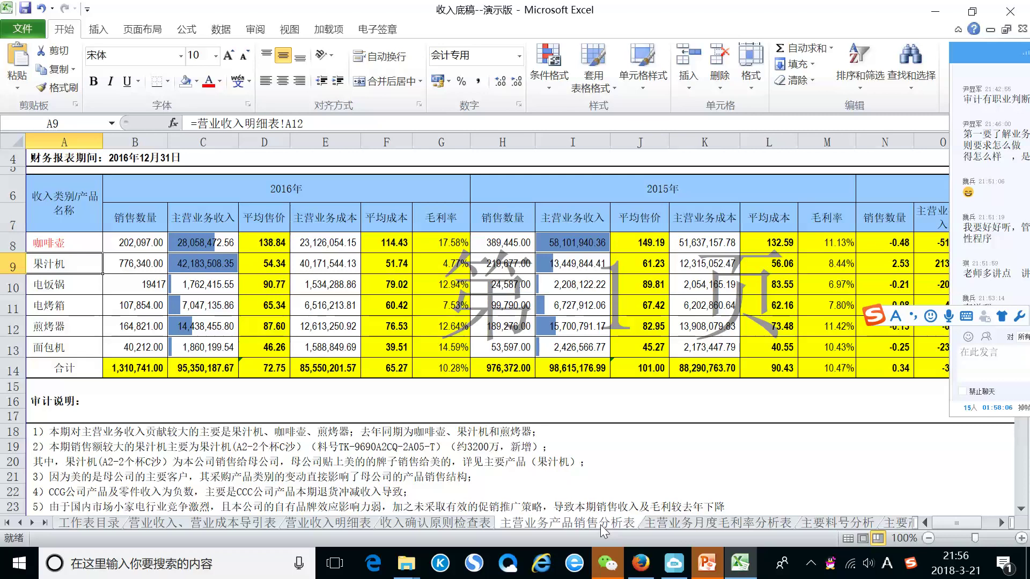
Step: On the 主营业务月度毛利率分析表 sheet, examine the monthly 2016 毛利率 in E8:E19, comparing the rows for months 1 and 4
click(694, 524)
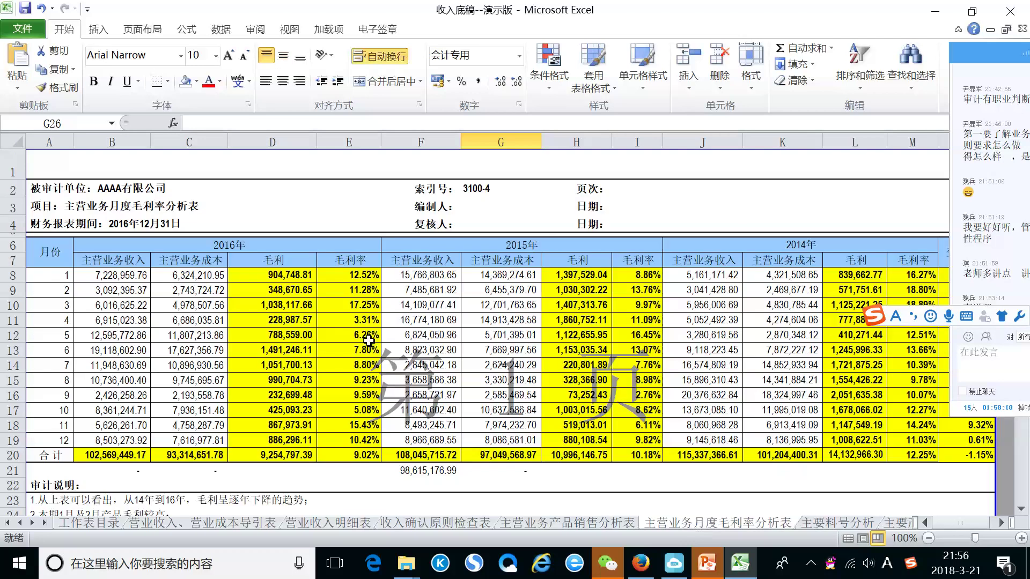
scroll(368, 343, down, 1)
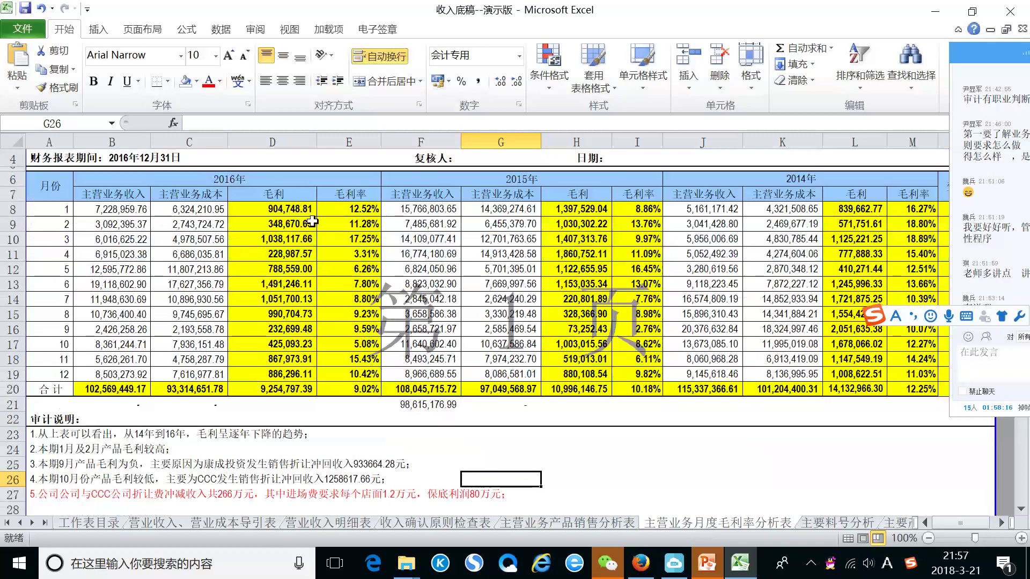
click(365, 209)
drag(364, 209, 362, 374)
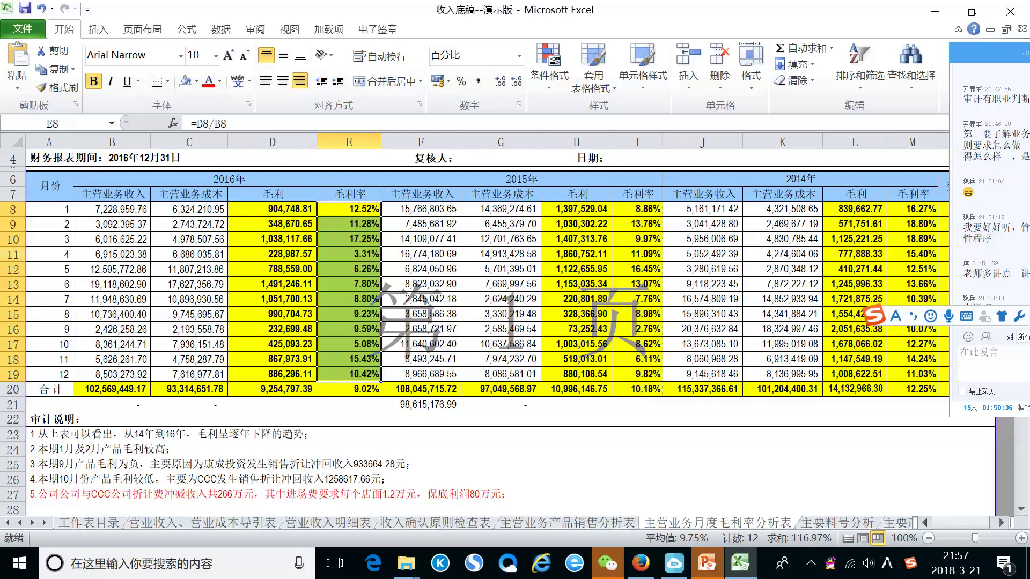
click(14, 254)
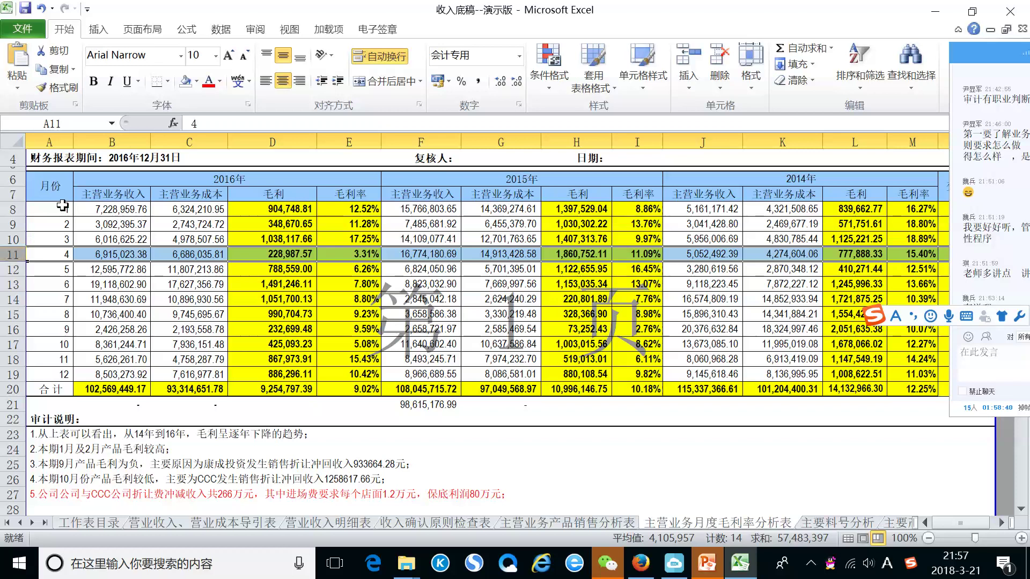
click(11, 208)
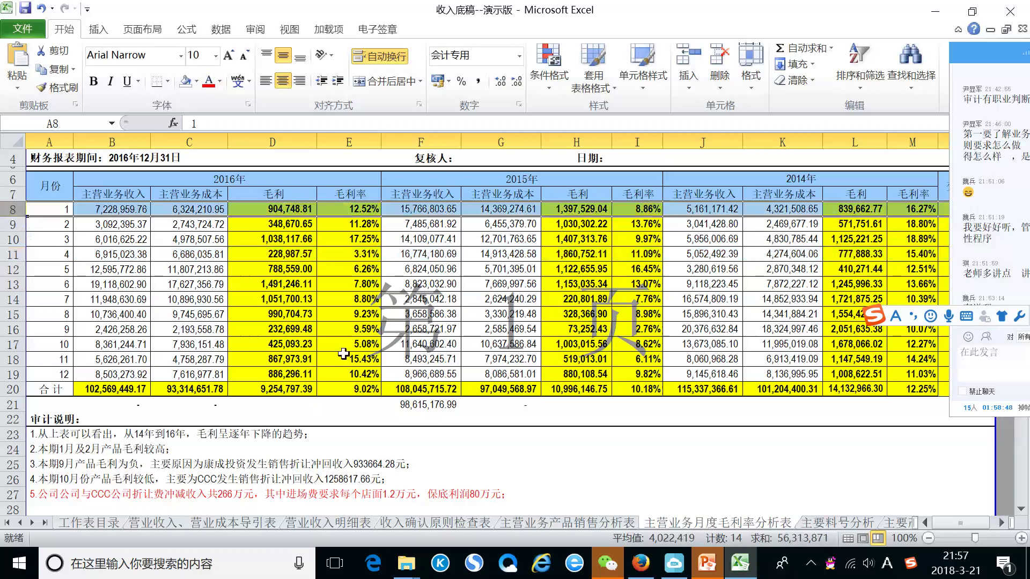
click(5, 256)
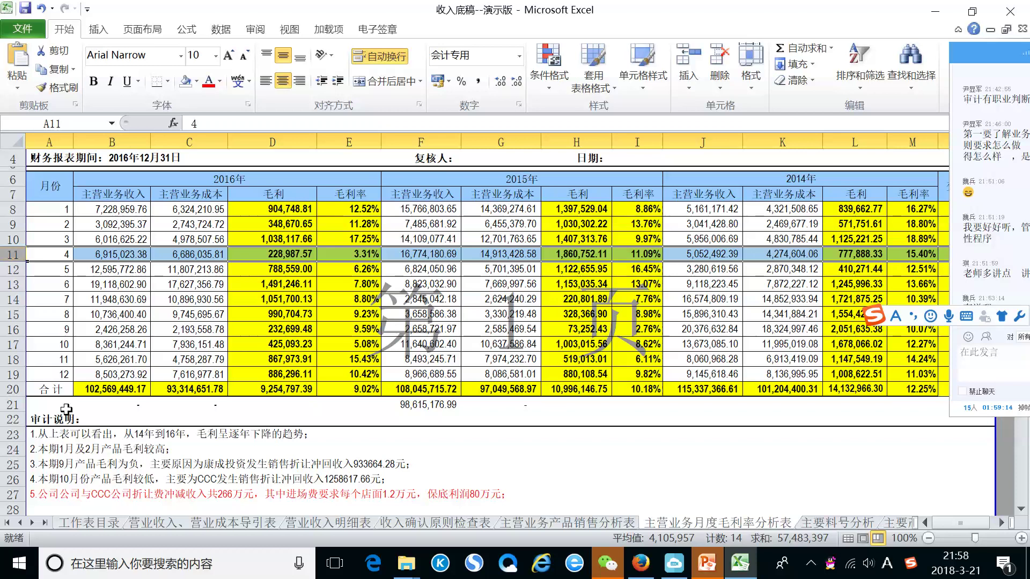
Step: Review audit notes 3 and 4 in rows 25 and 26 and highlight month 4's 2016 figures in A11:E11
click(12, 467)
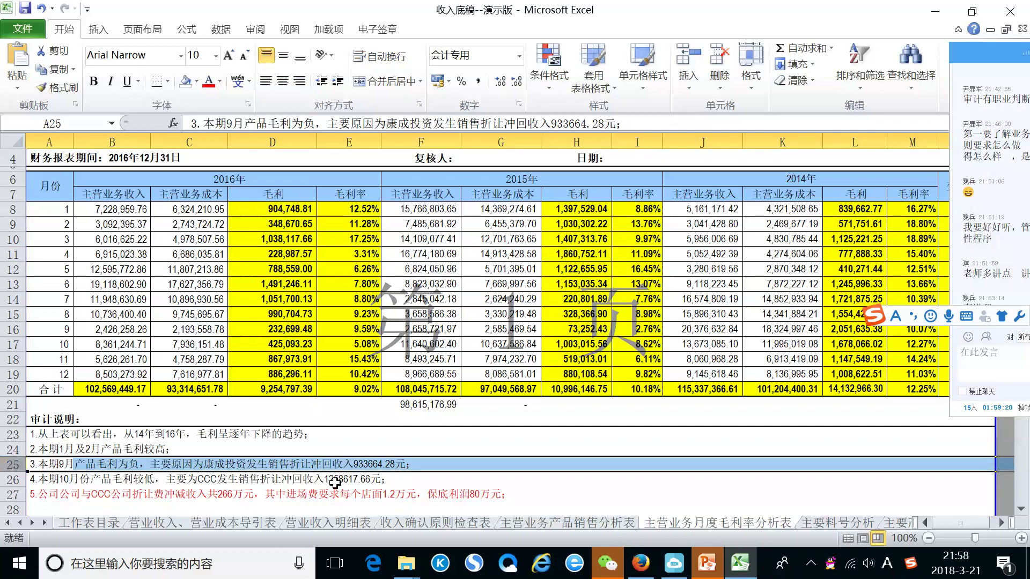
click(10, 480)
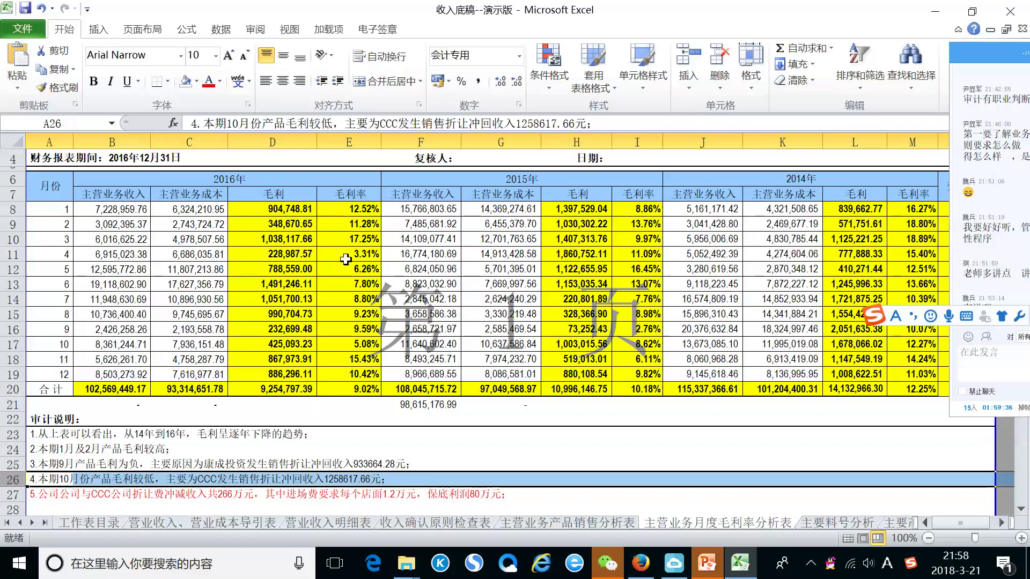
drag(362, 254, 26, 255)
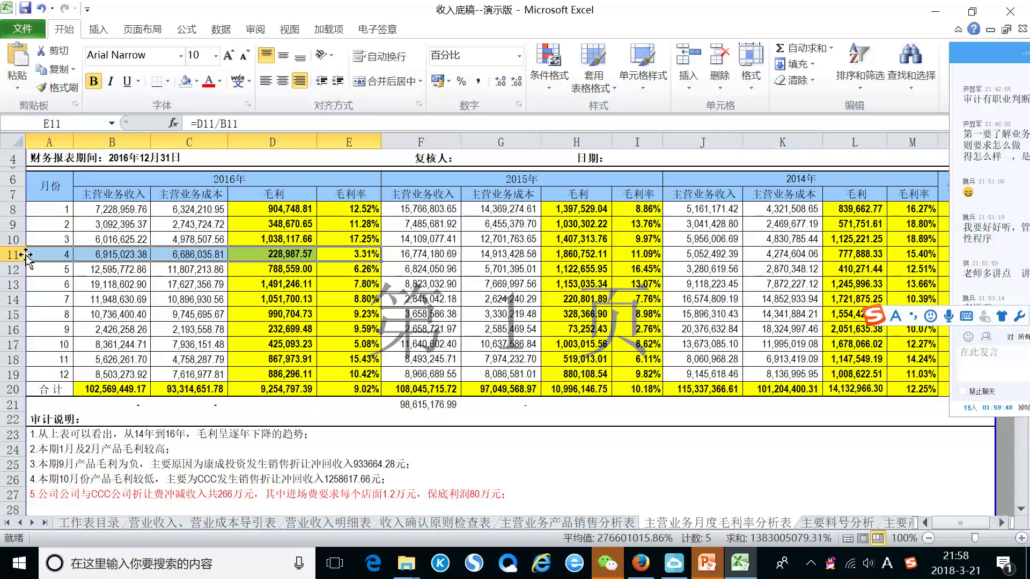
Step: Move the live chat window higher so that it covers less of the worksheet
click(976, 57)
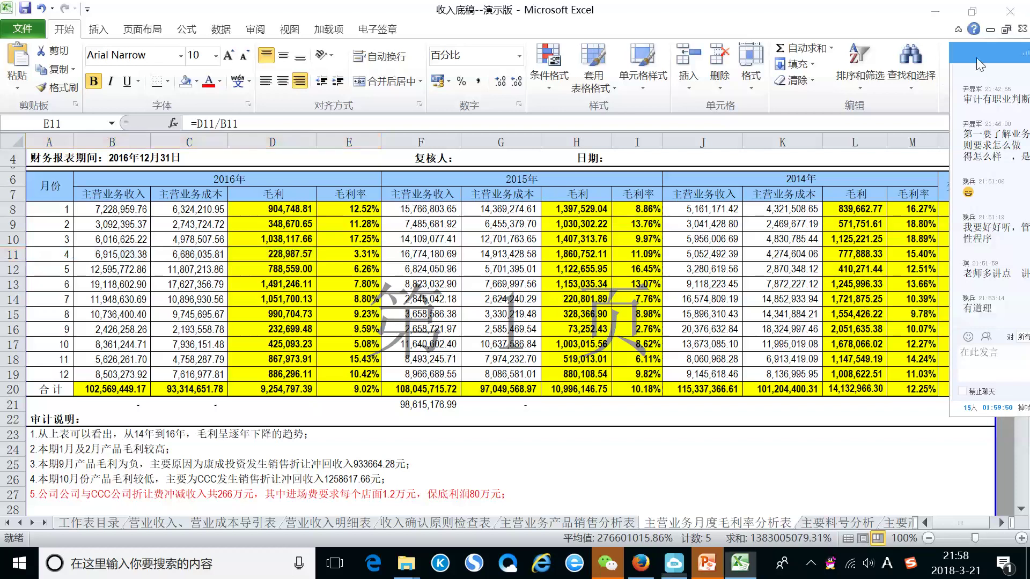
drag(976, 57, 977, 28)
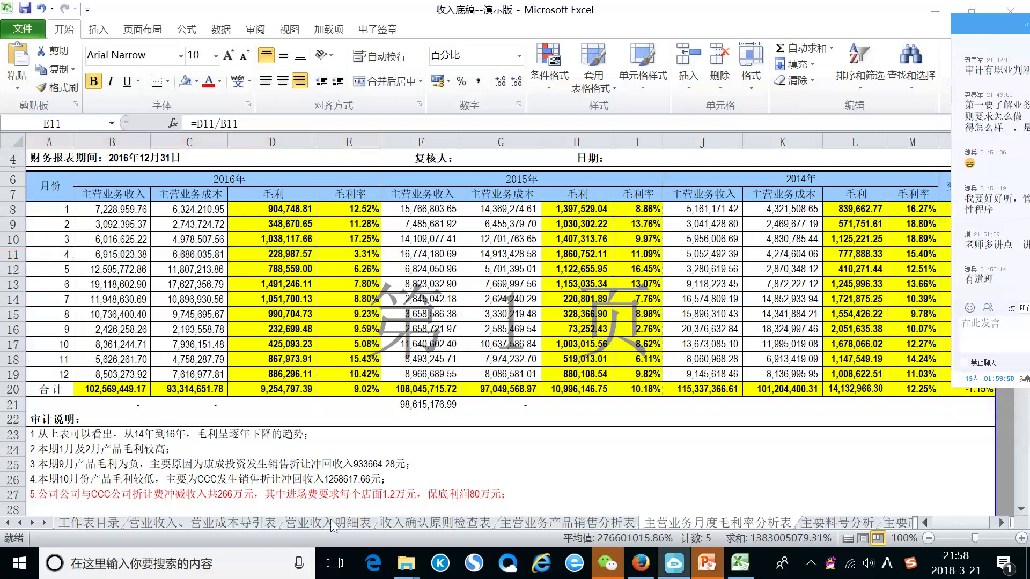
Step: On the 主营业务产品销售分析表 sheet, select the 果汁机 row from its product name through its 2016 gross margin (A9:G9)
click(535, 528)
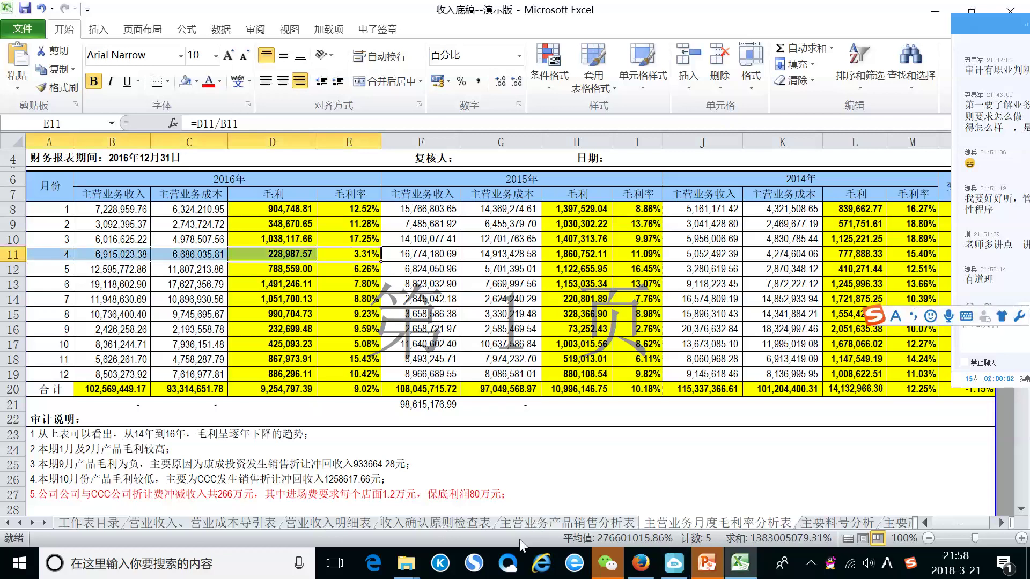
click(348, 524)
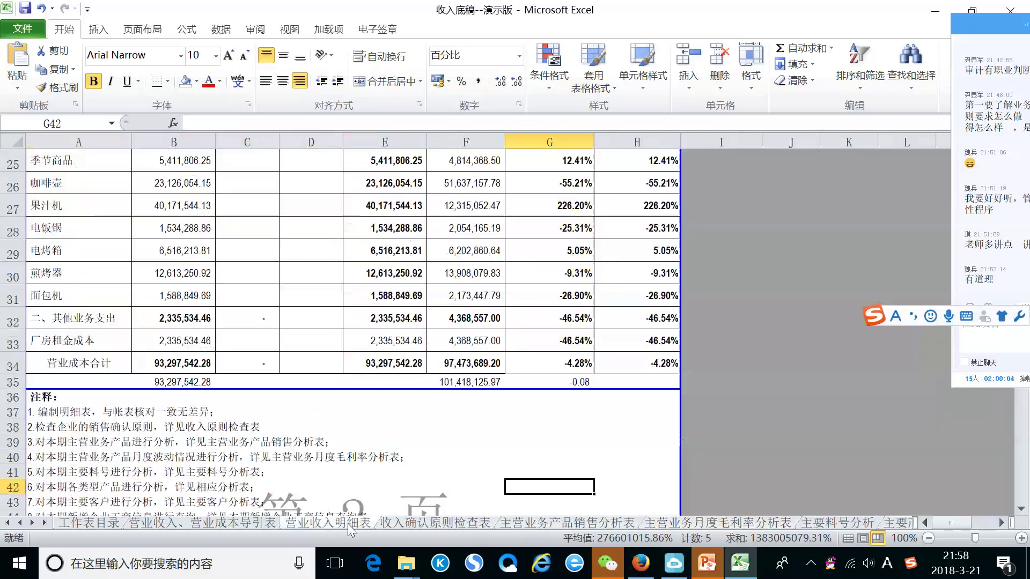
click(452, 526)
click(543, 523)
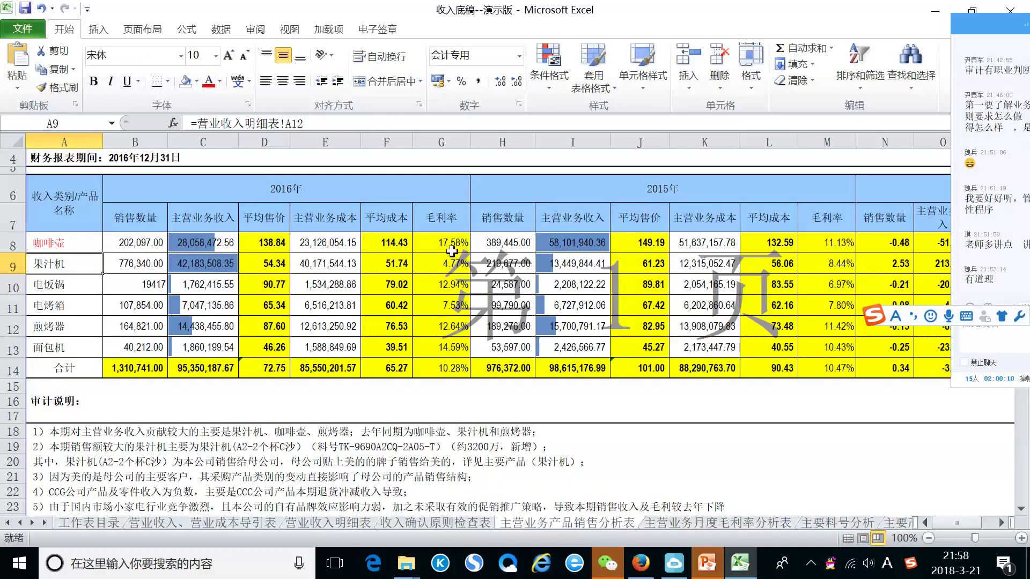
drag(71, 266, 434, 264)
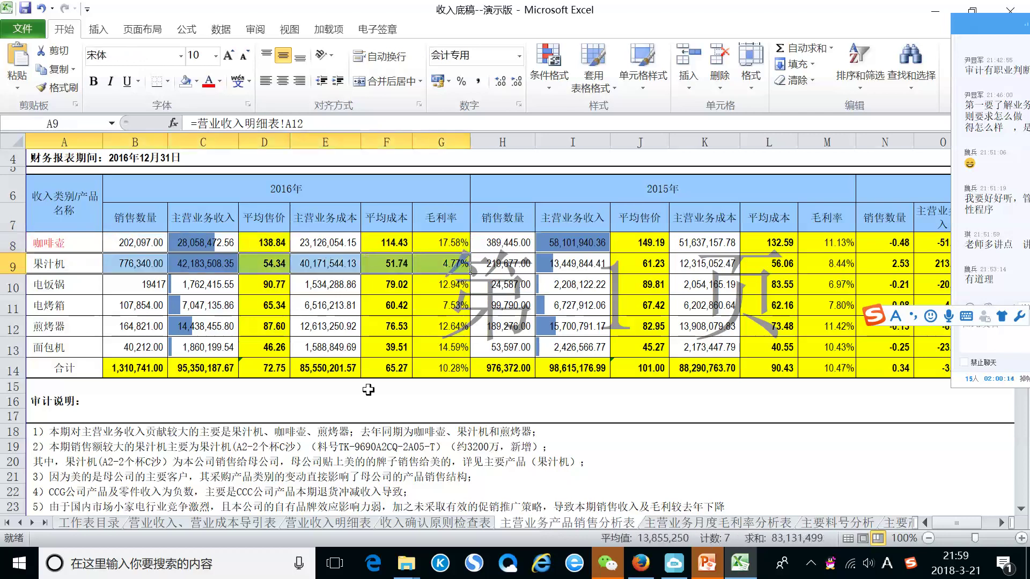
Step: On the 主要料号分析 sheet, inspect the current-period average selling price and unit cost formulas of the first part number
click(690, 524)
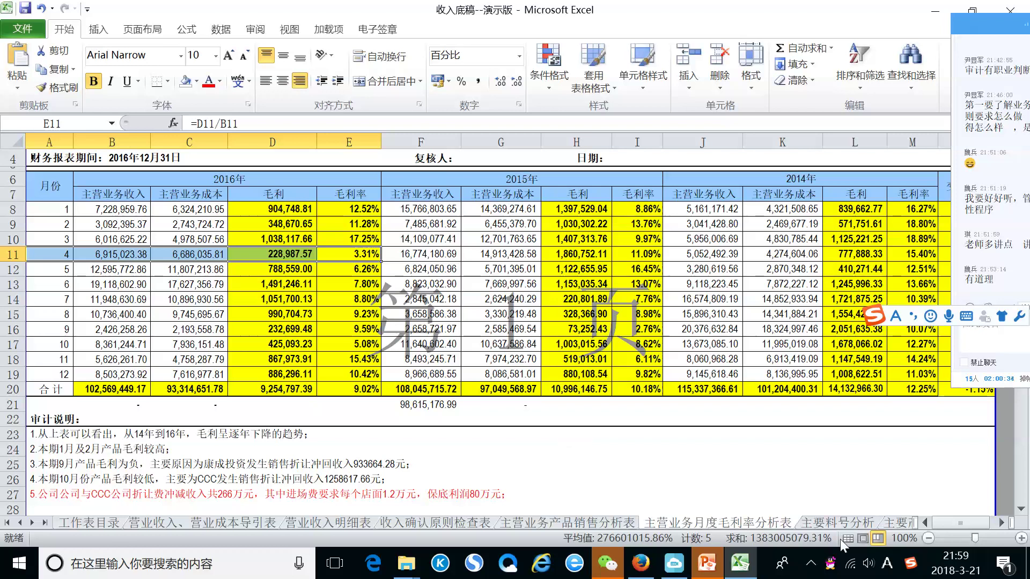
click(830, 524)
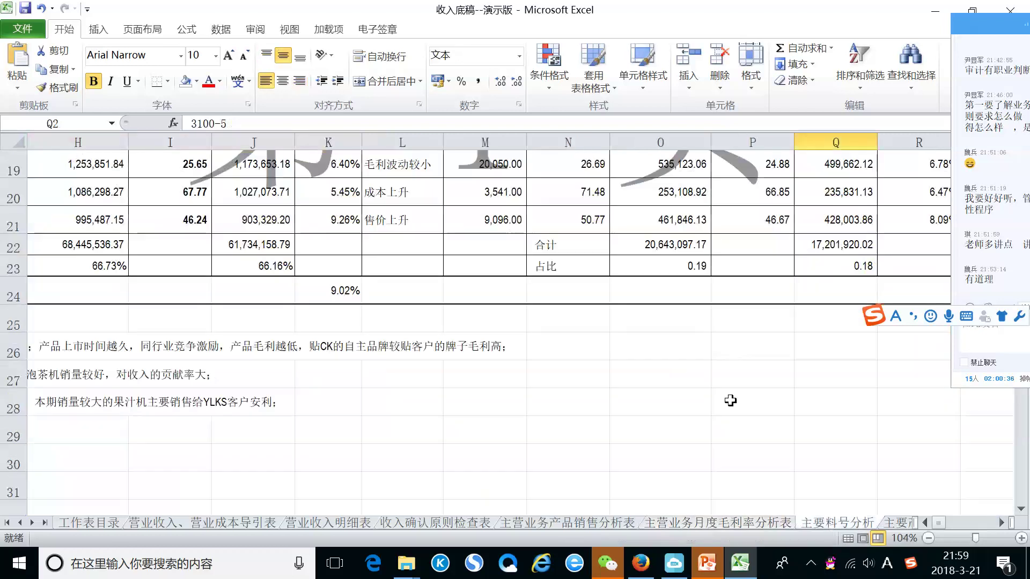
scroll(733, 408, up, 3)
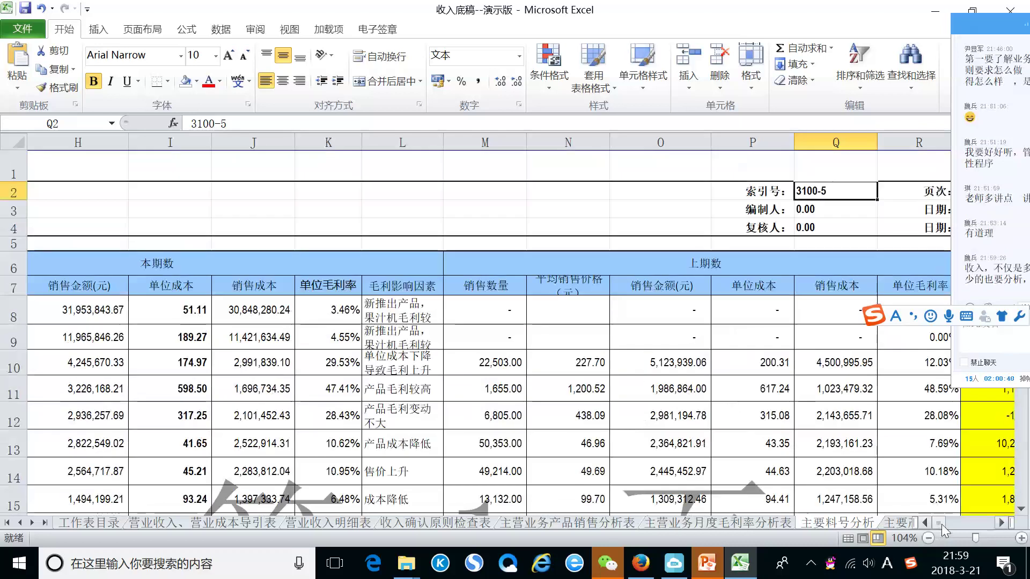
scroll(933, 517, left, 3)
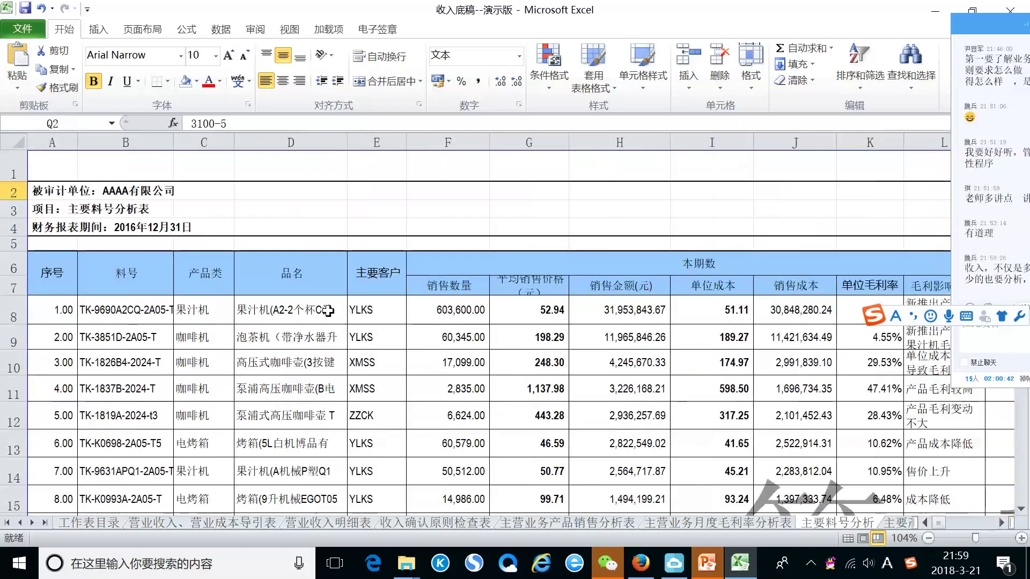
click(548, 313)
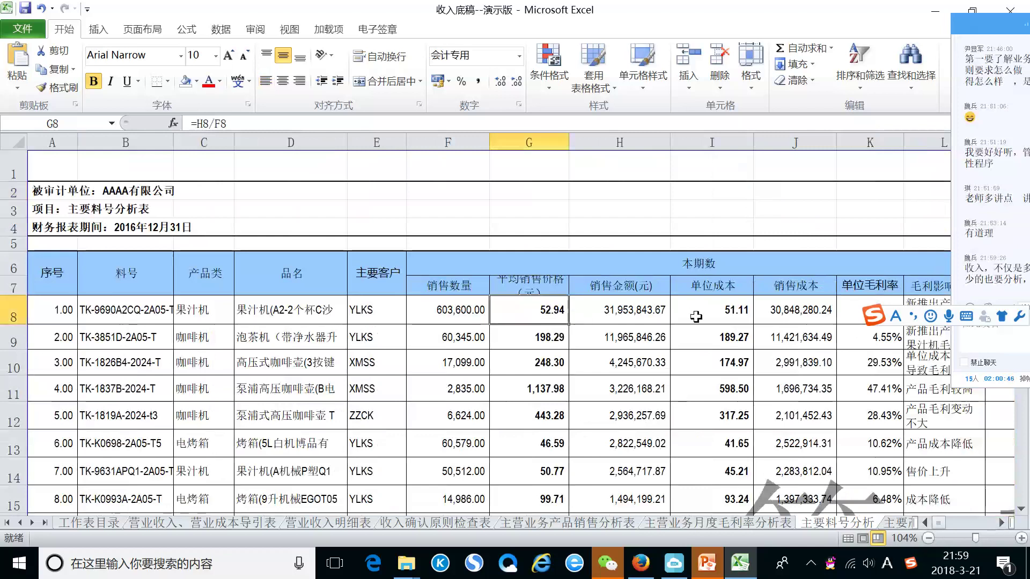
click(730, 312)
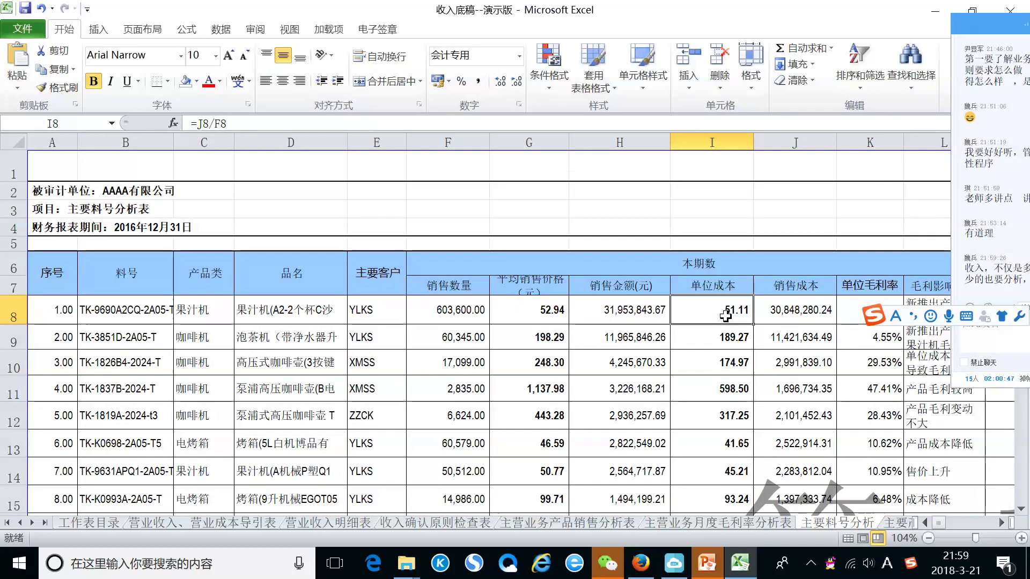
Step: Inspect the 毛利影响因素 explanation given for the first part number in cell L8
click(1001, 523)
click(1001, 523)
click(1001, 522)
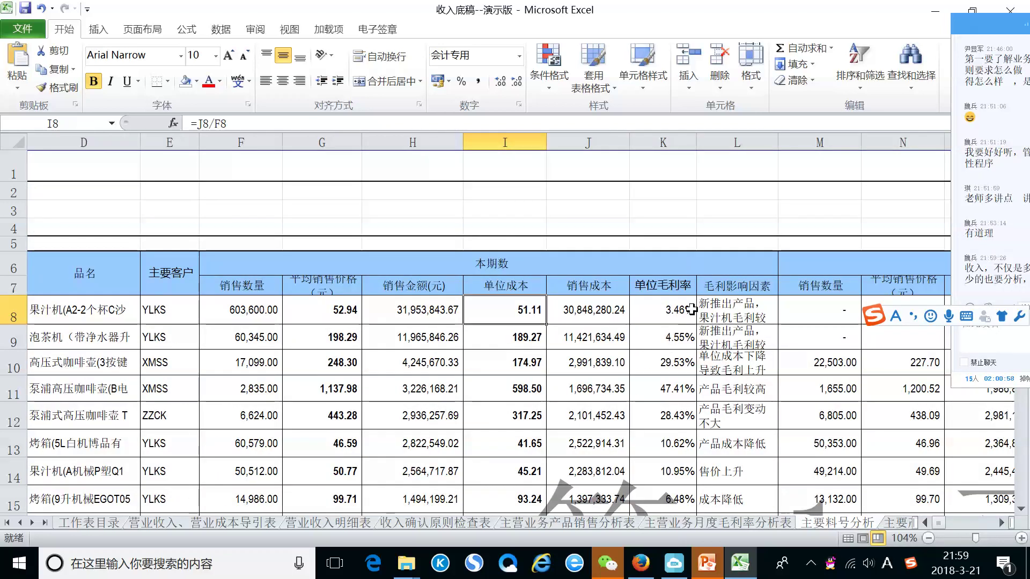
click(758, 309)
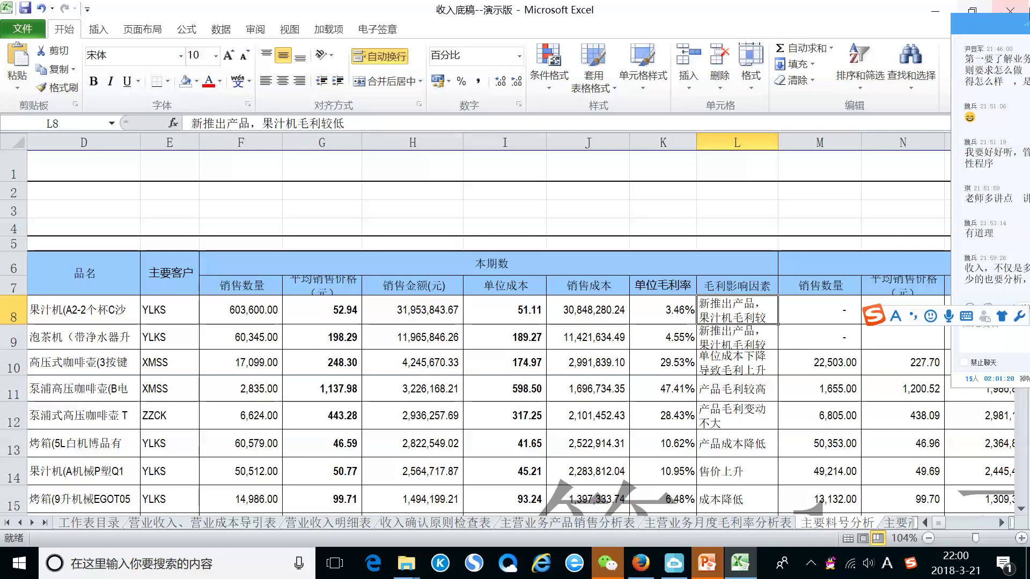
Step: Bring the live chat window fully into view to read its messages, and minimize it
click(992, 35)
drag(992, 33, 905, 21)
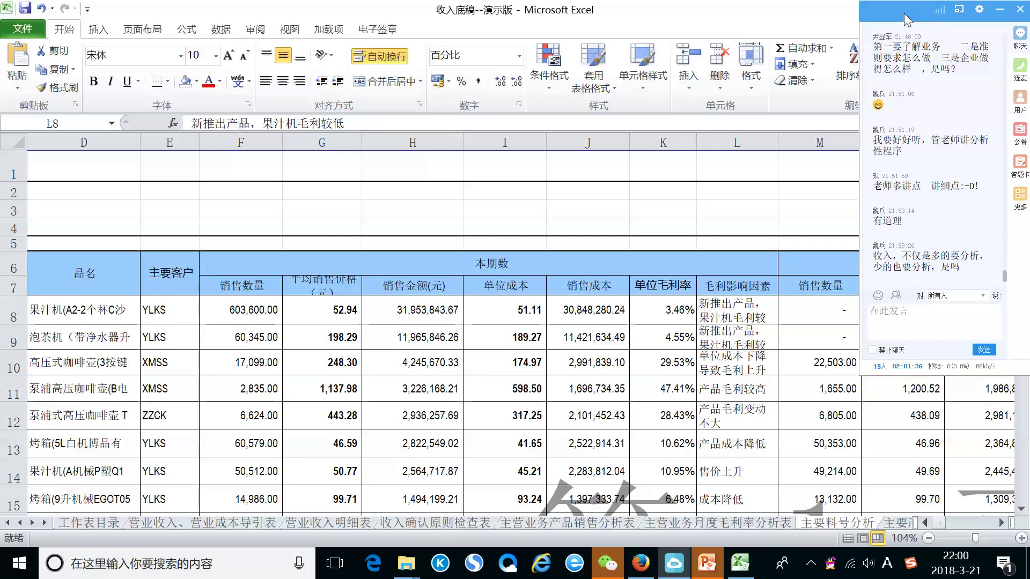
drag(902, 13, 914, 6)
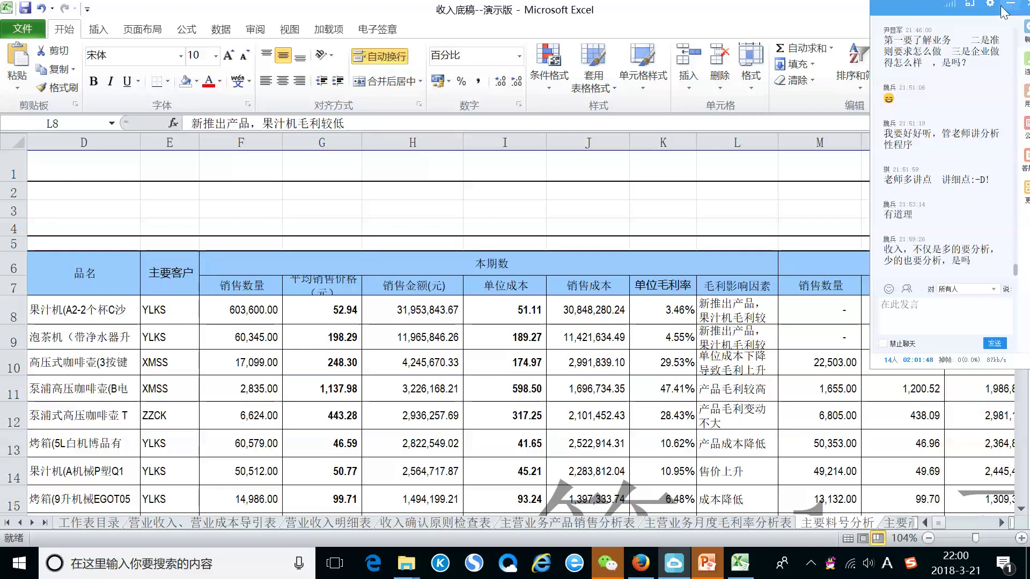
drag(912, 9, 899, 19)
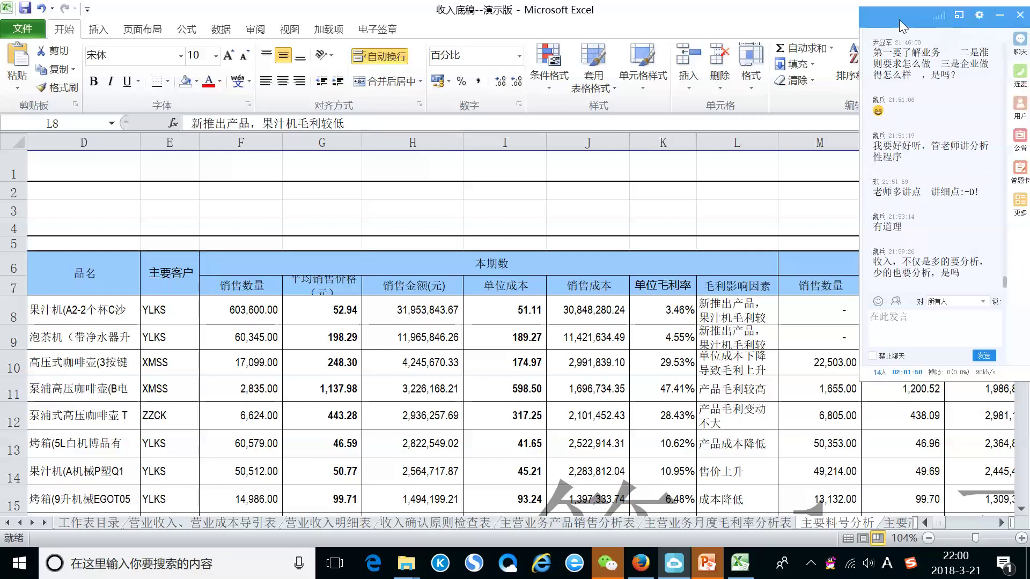
click(992, 15)
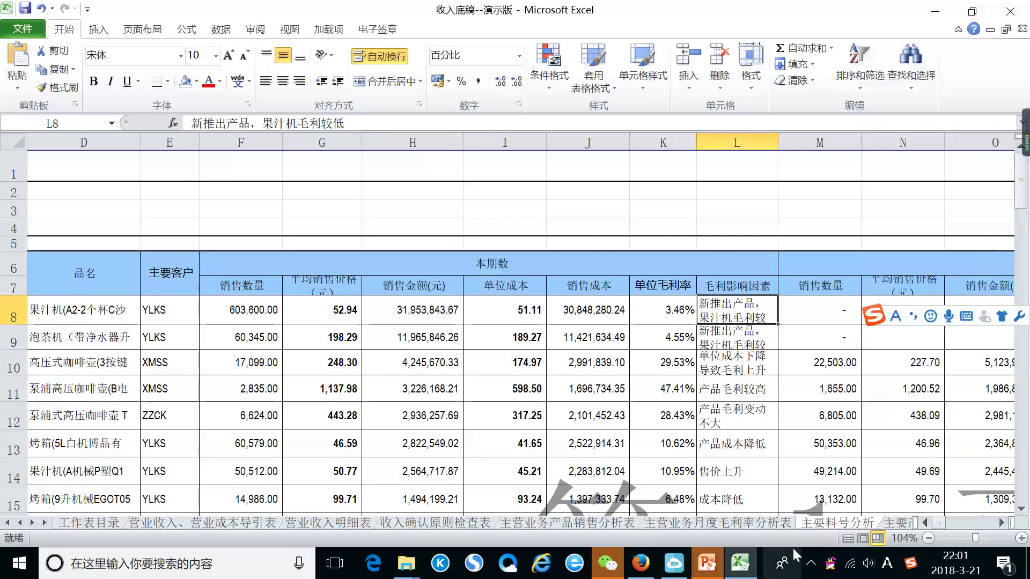
Step: Restore the 直播客户端 chat window and tuck it away against the screen edge, clear of the worksheet
mouse_move(674, 563)
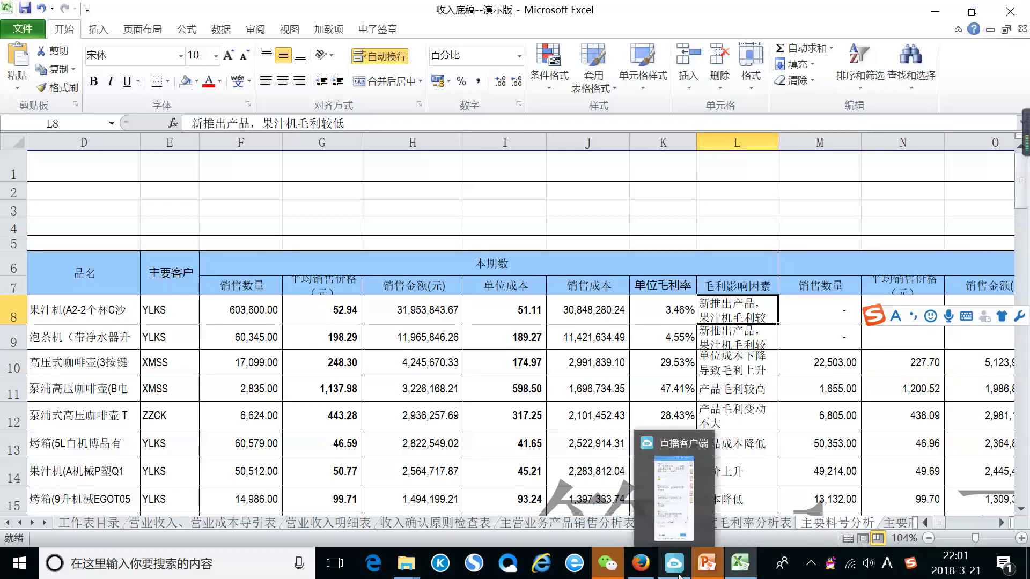
click(689, 532)
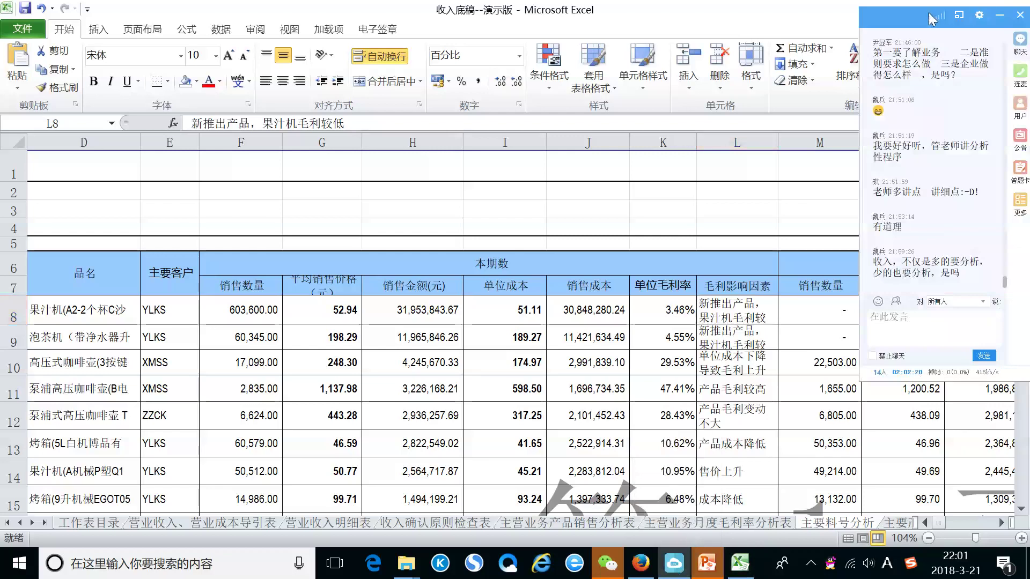
drag(932, 18, 953, 6)
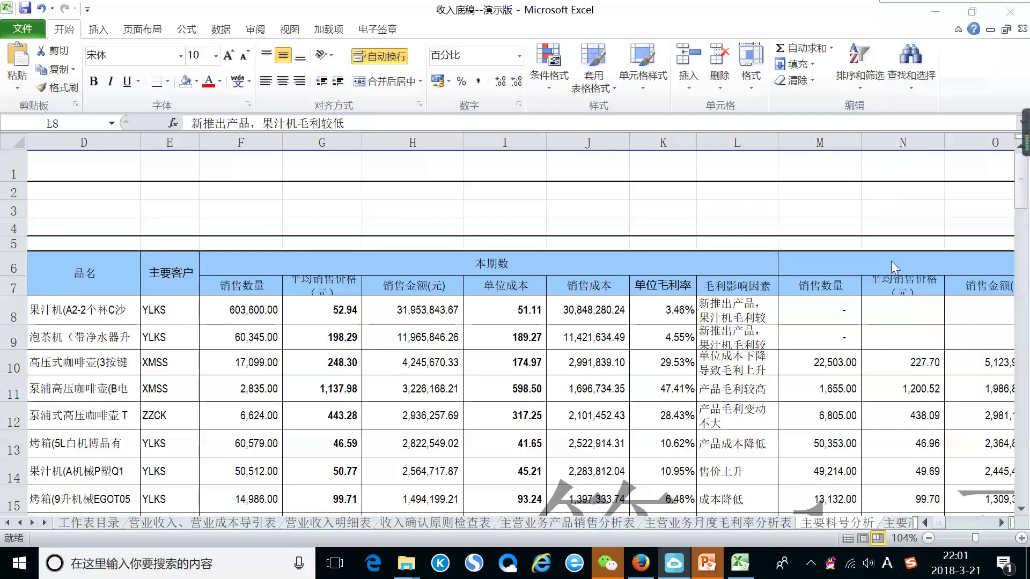
mouse_move(1008, 11)
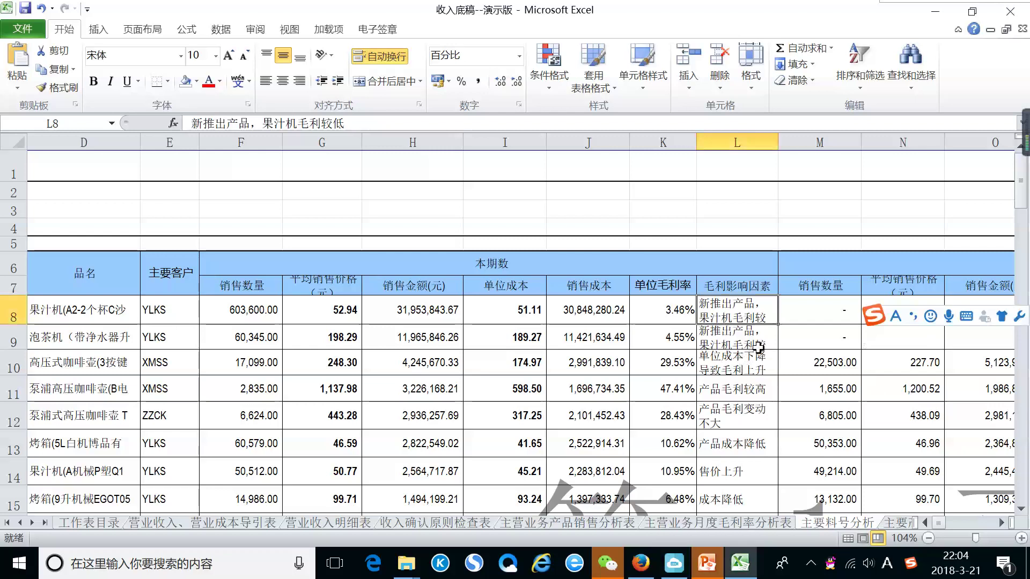
Step: Examine the 本期数 and 上期数 columns of the part-number analysis, starting from the first item's unit cost in I8
click(534, 314)
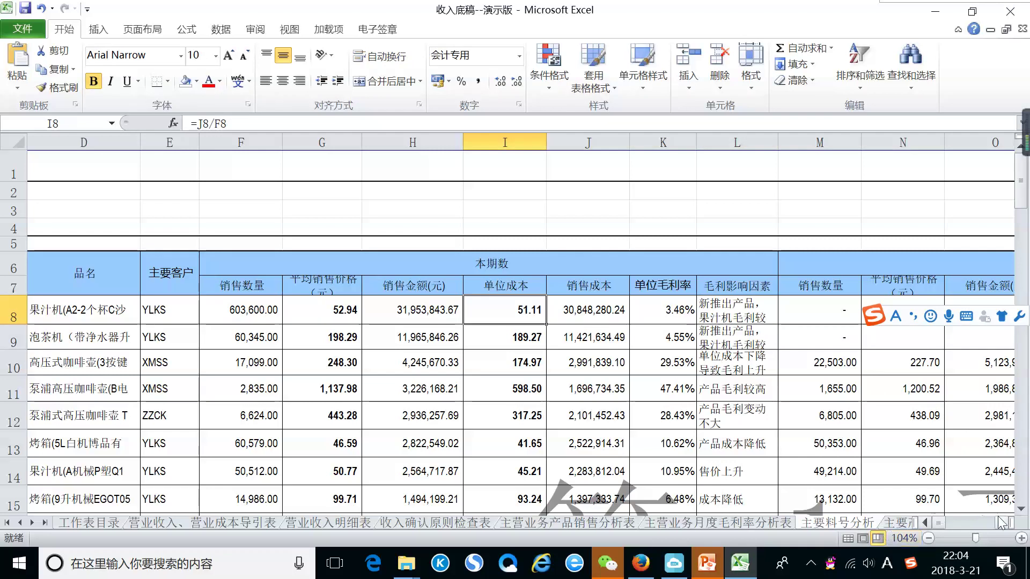
click(1001, 524)
click(1000, 524)
click(1000, 524)
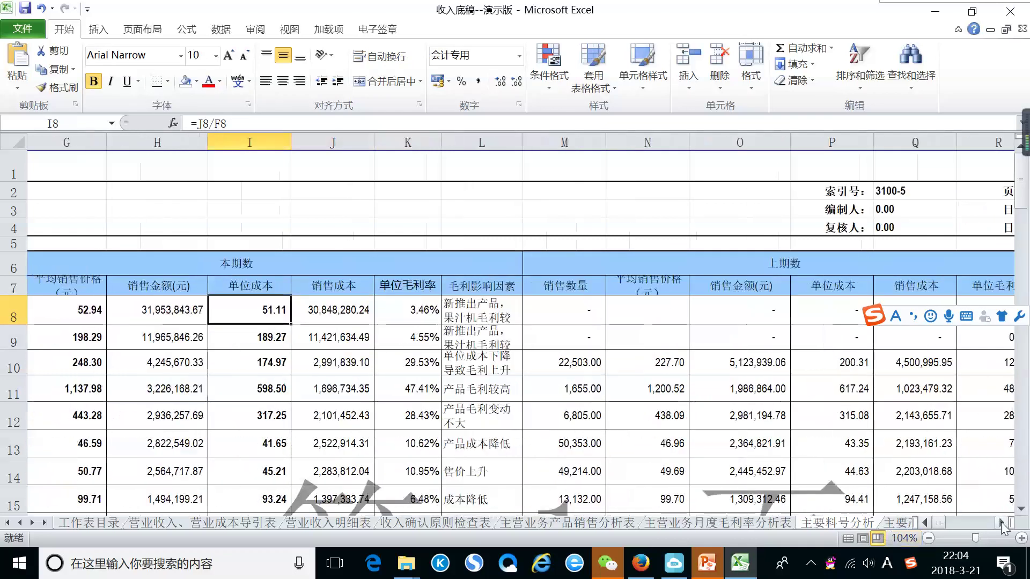
drag(954, 522, 943, 520)
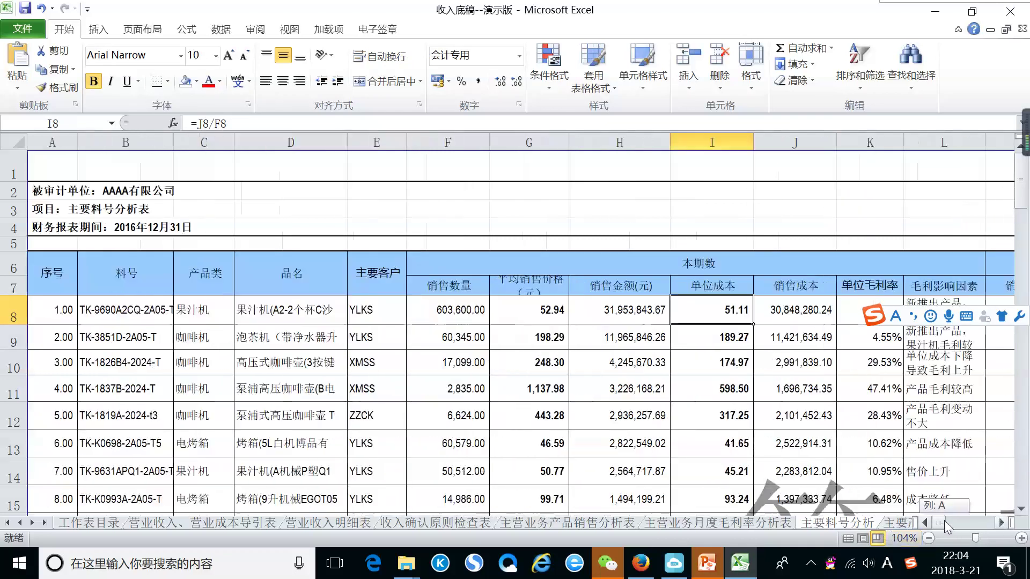
click(1000, 523)
click(1000, 523)
click(1000, 523)
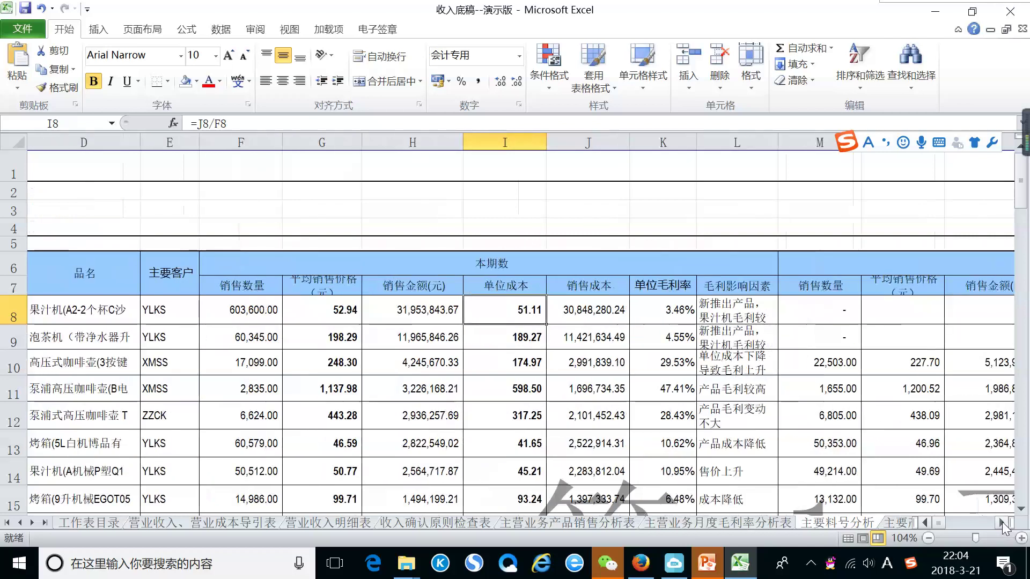
click(1002, 523)
click(1001, 523)
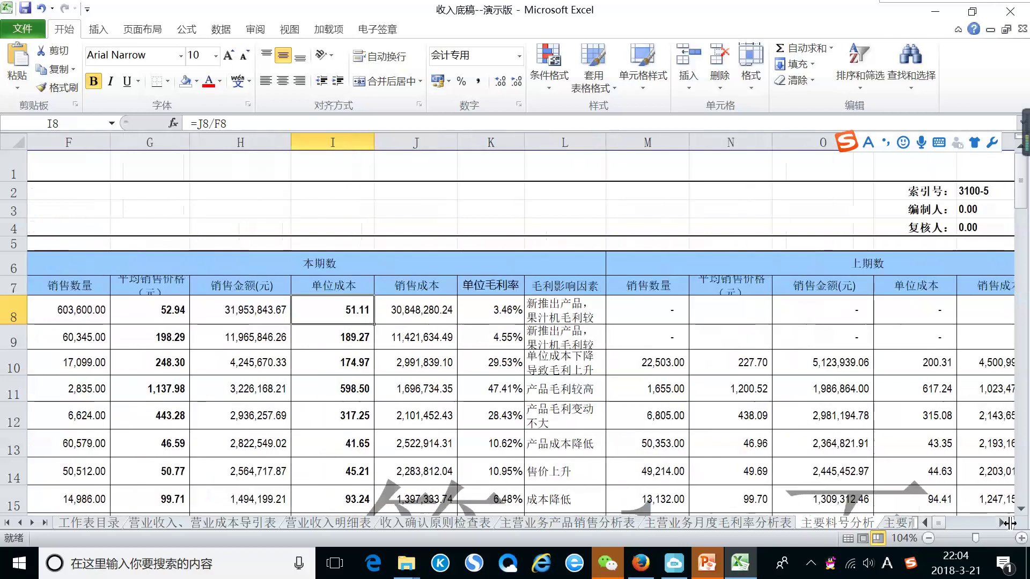
Step: Fill the row 10 average selling price cells of the prior period (N10) and current period (G10) with standard orange
click(750, 365)
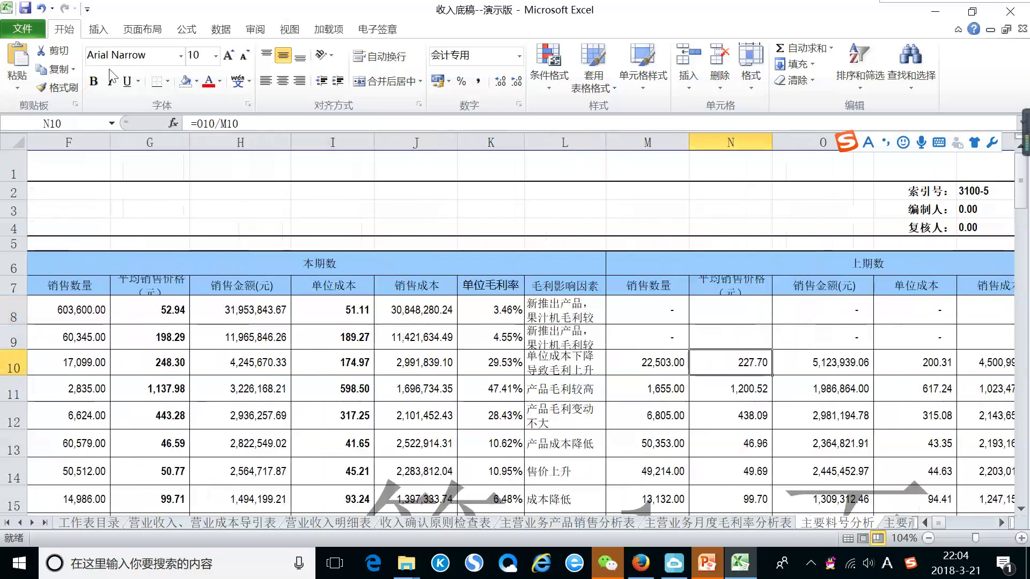
click(197, 81)
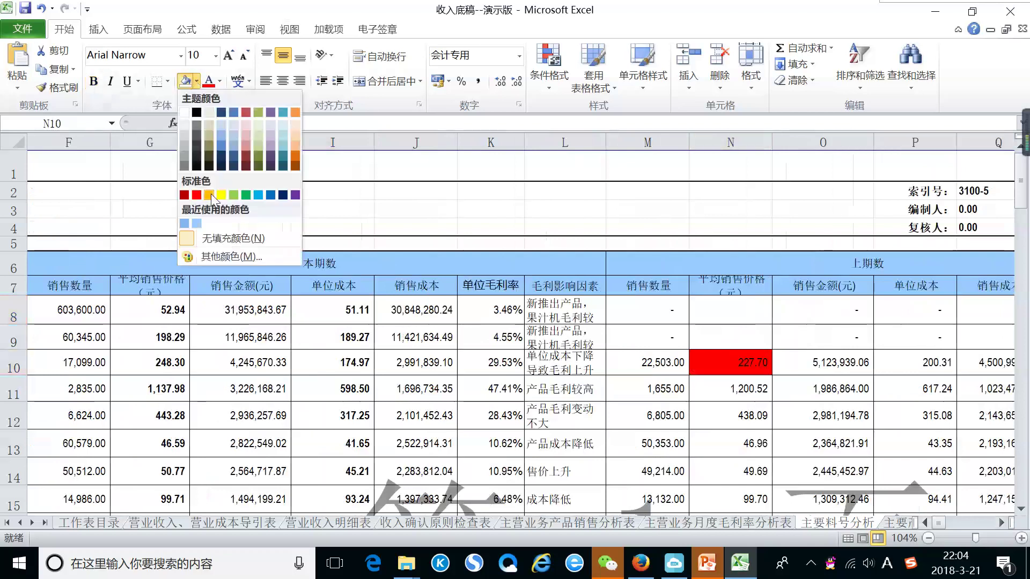
click(208, 194)
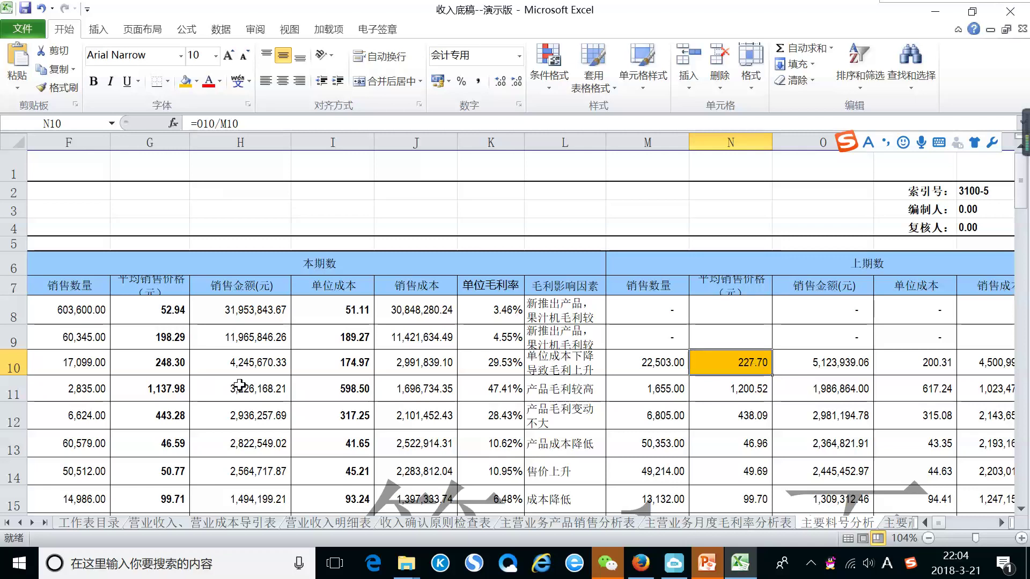
click(161, 367)
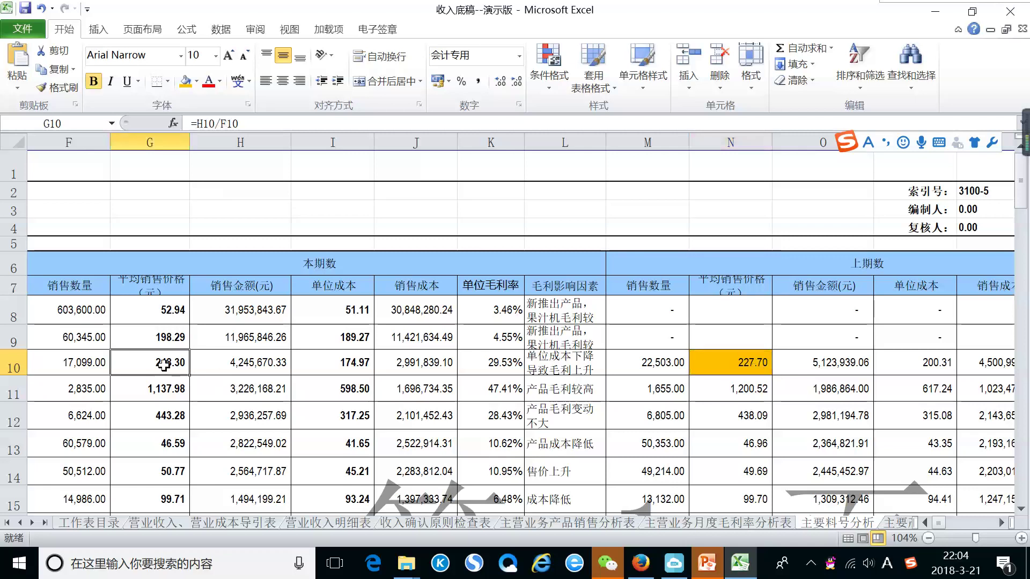
click(185, 82)
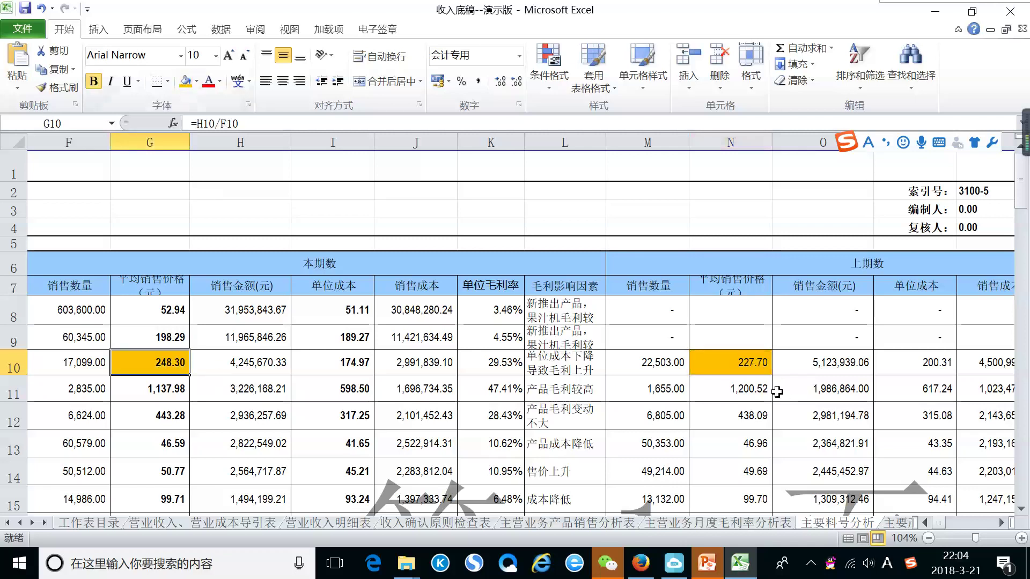
Step: Check row 10's unit costs in both periods and fill the current-period 单位毛利率 cell K10 with orange
click(937, 366)
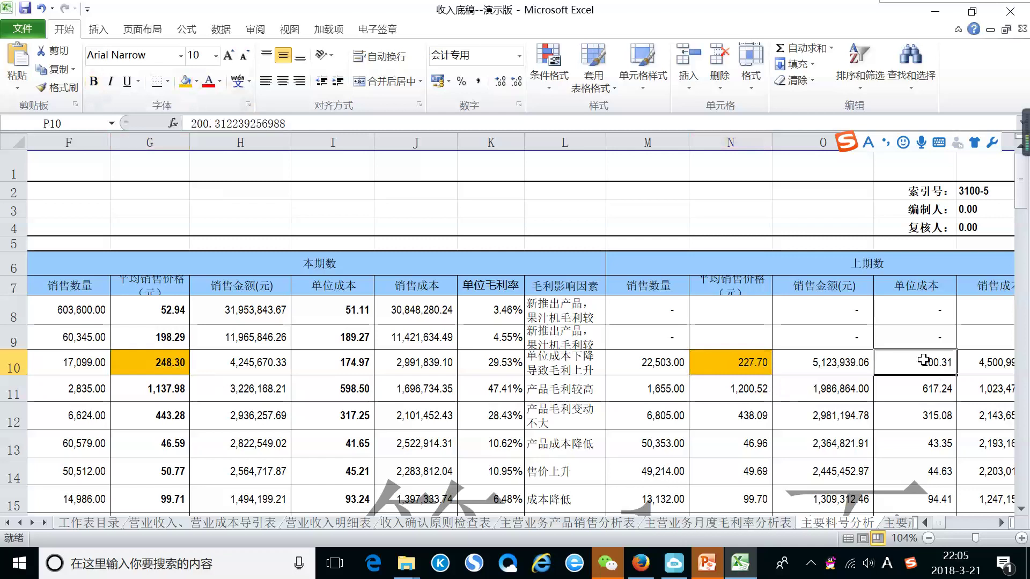
click(348, 370)
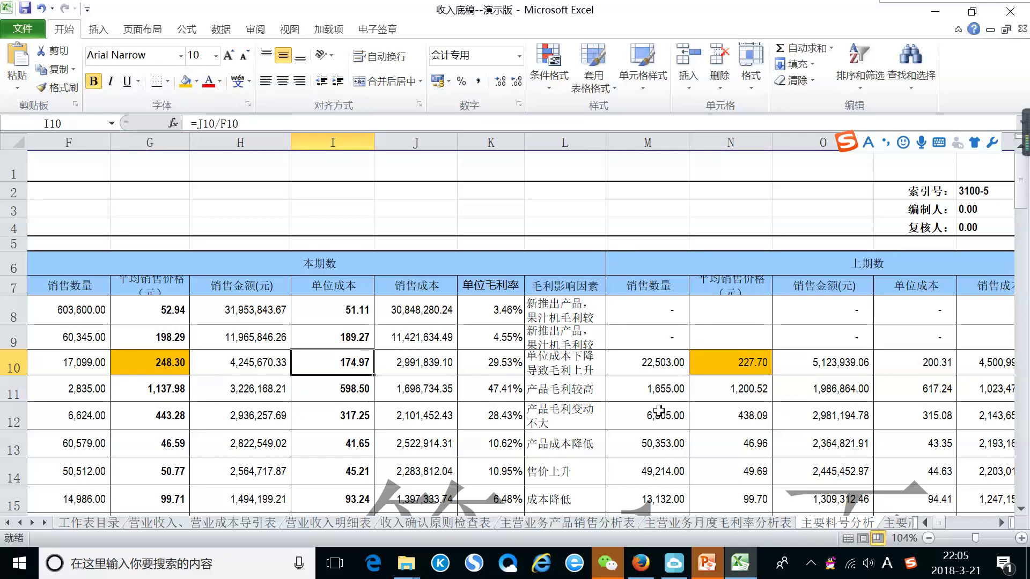
click(502, 365)
click(186, 83)
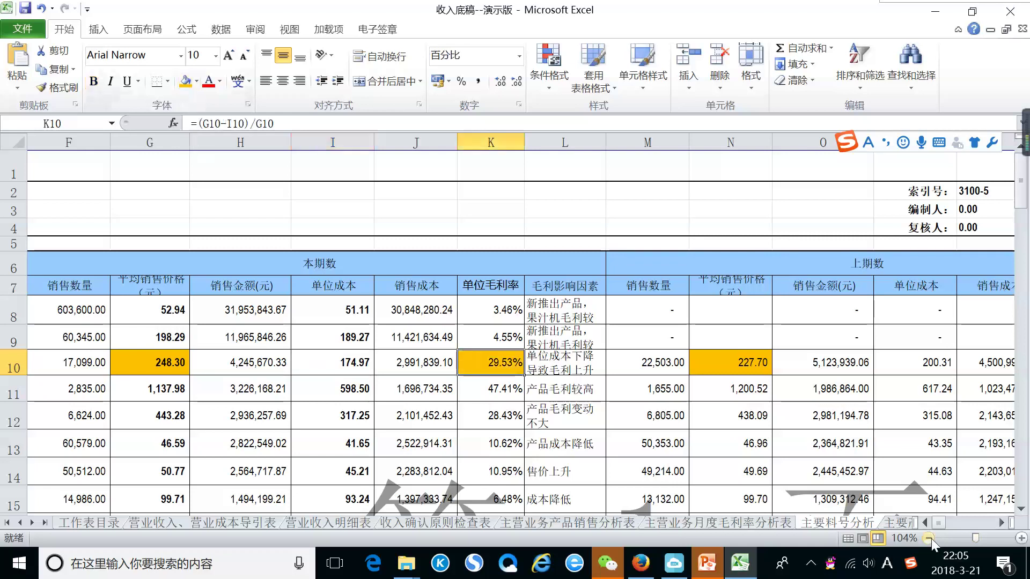
Step: Compare row 10's current-period figures with its prior-period margin and the 变动 columns of the part-number analysis
click(995, 520)
click(995, 521)
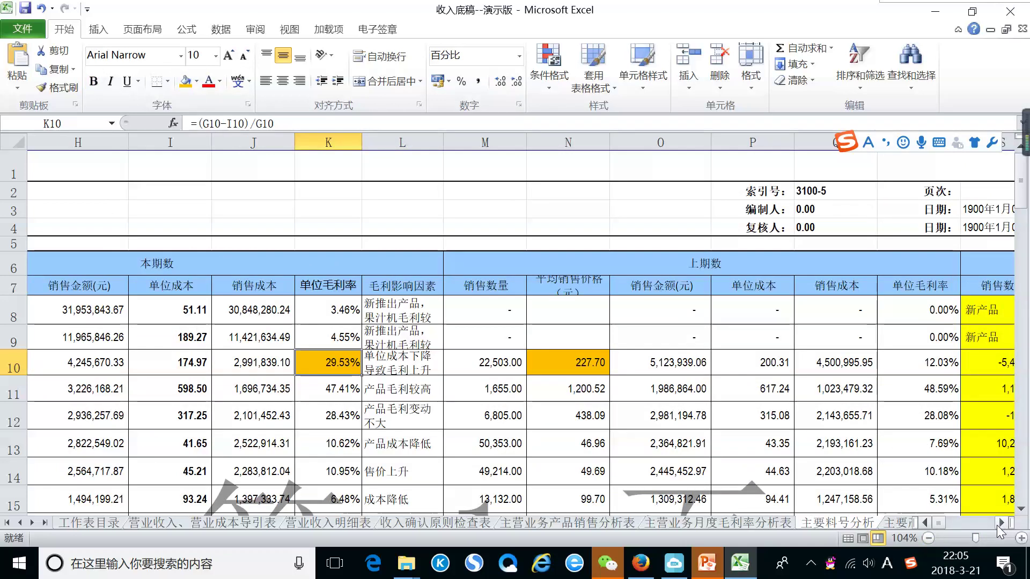
click(996, 523)
click(996, 524)
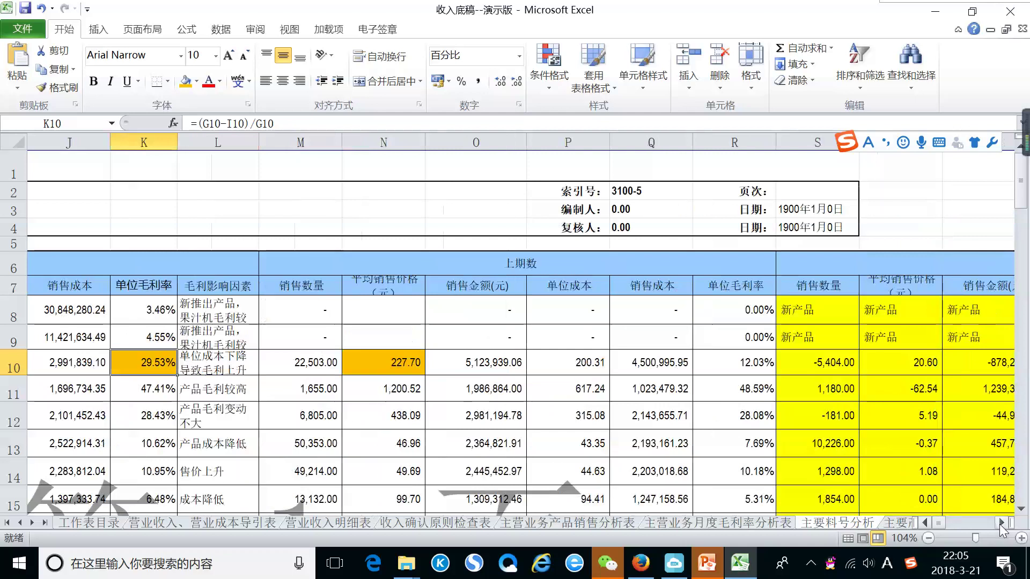
click(1001, 523)
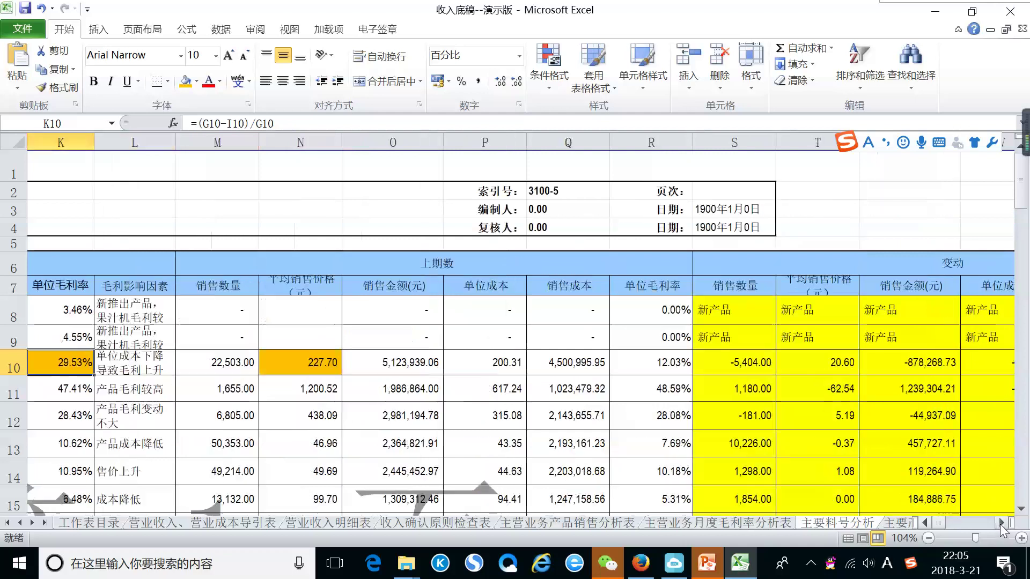
click(1001, 523)
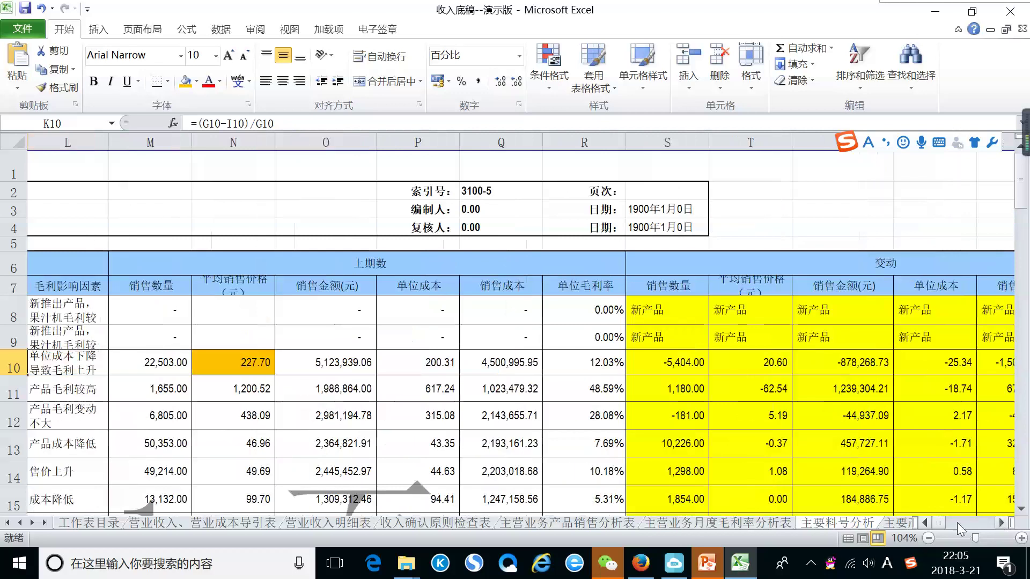
click(926, 523)
click(927, 523)
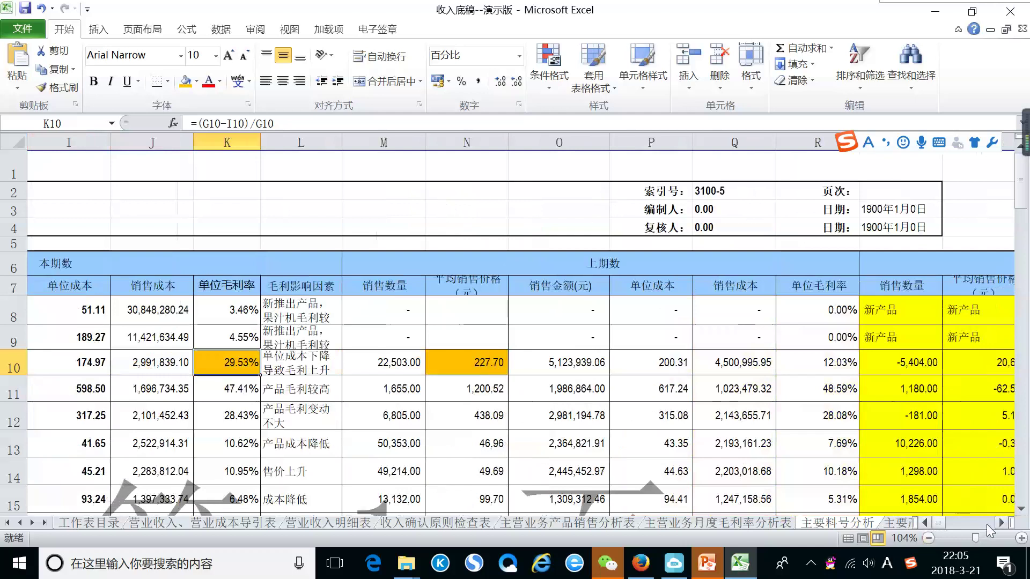
click(924, 523)
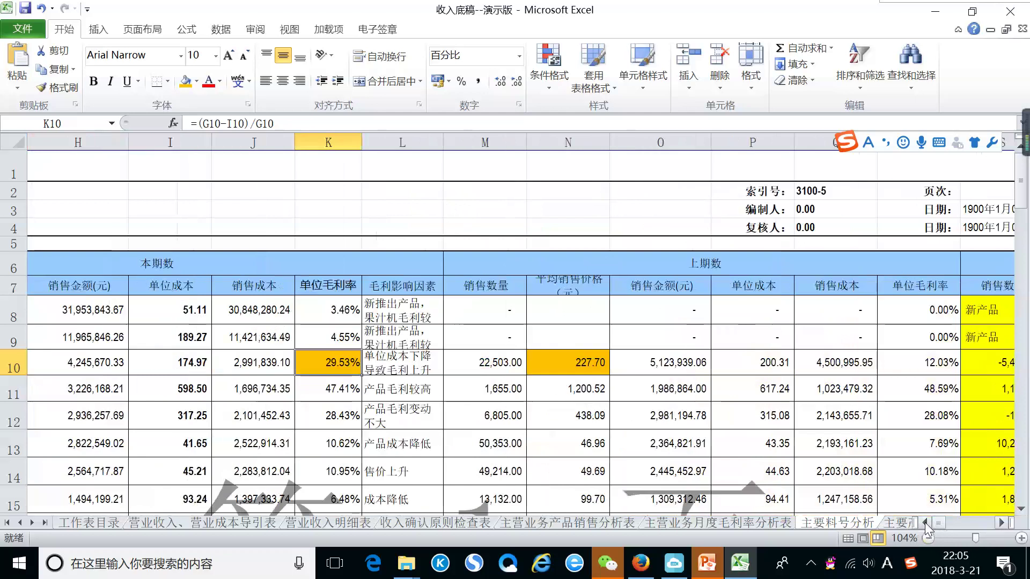
Step: Fill row 10's current-period sales quantity, average price and sales amount cells (F10:H10) with orange, then select its unit cost in I10
click(924, 524)
click(925, 523)
click(924, 523)
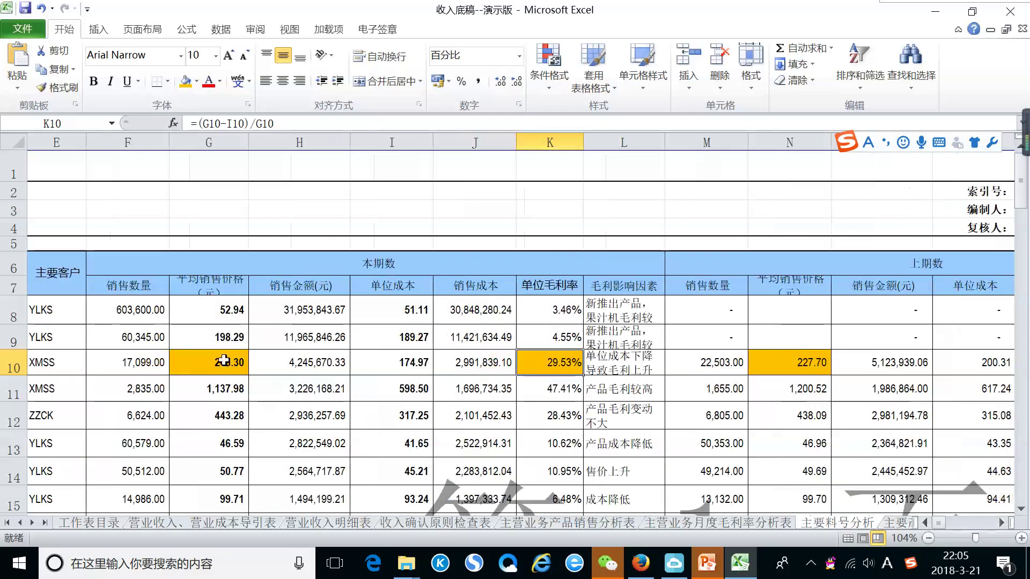
drag(91, 373, 321, 363)
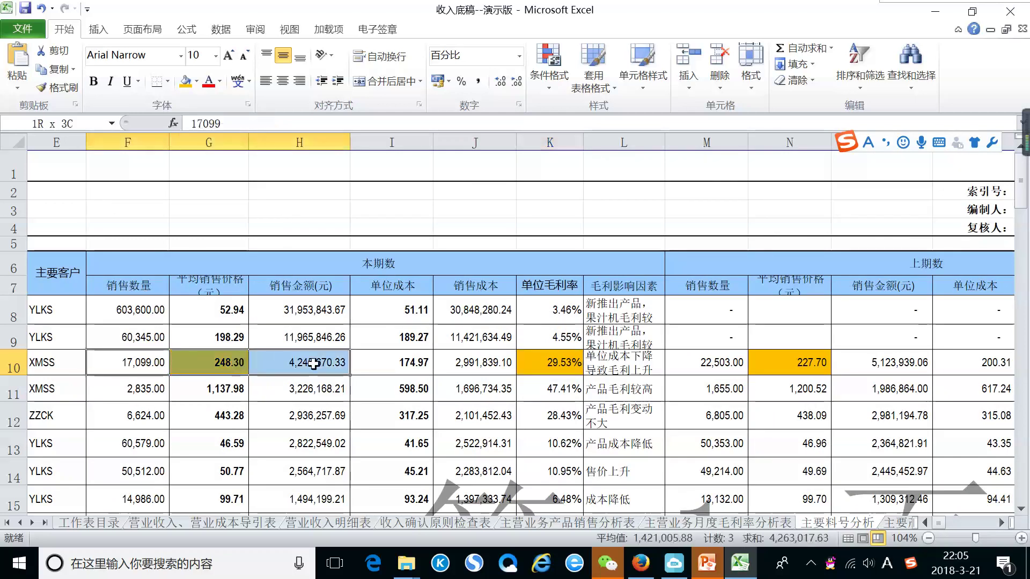
click(185, 81)
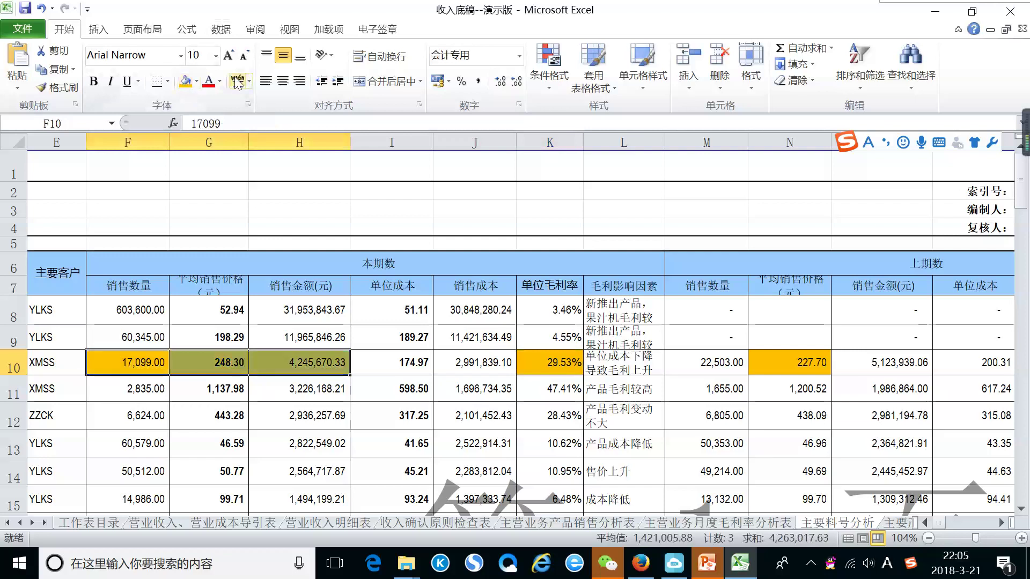
click(411, 366)
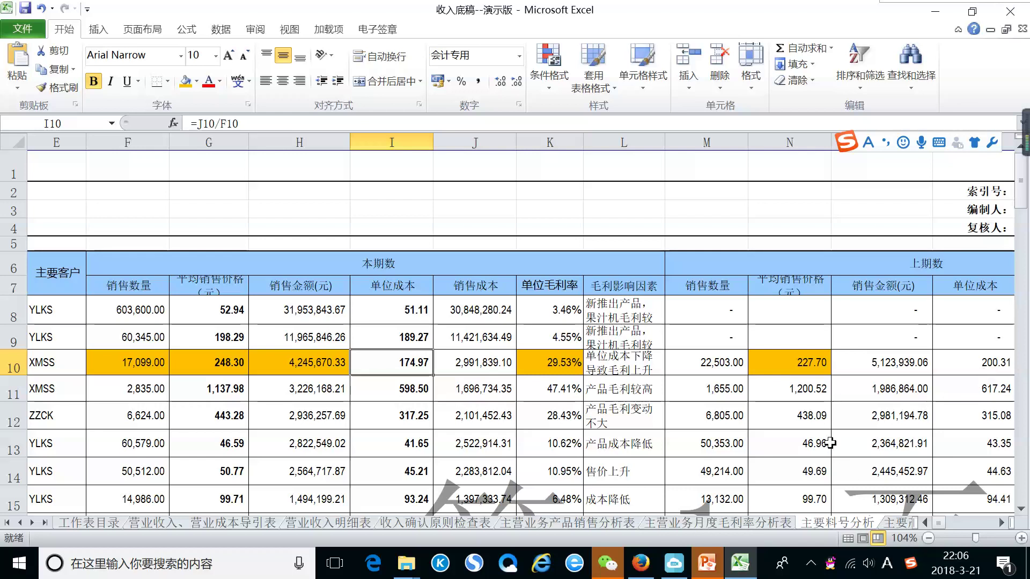
Step: Compare the 单位毛利率 of the remaining part numbers between the current and prior periods
scroll(802, 424, down, 1)
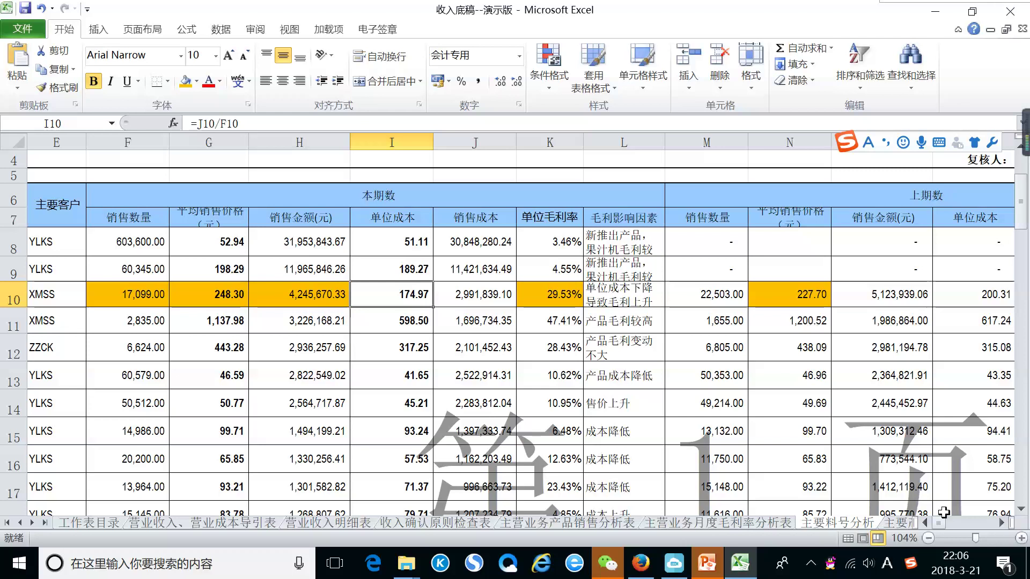
click(999, 523)
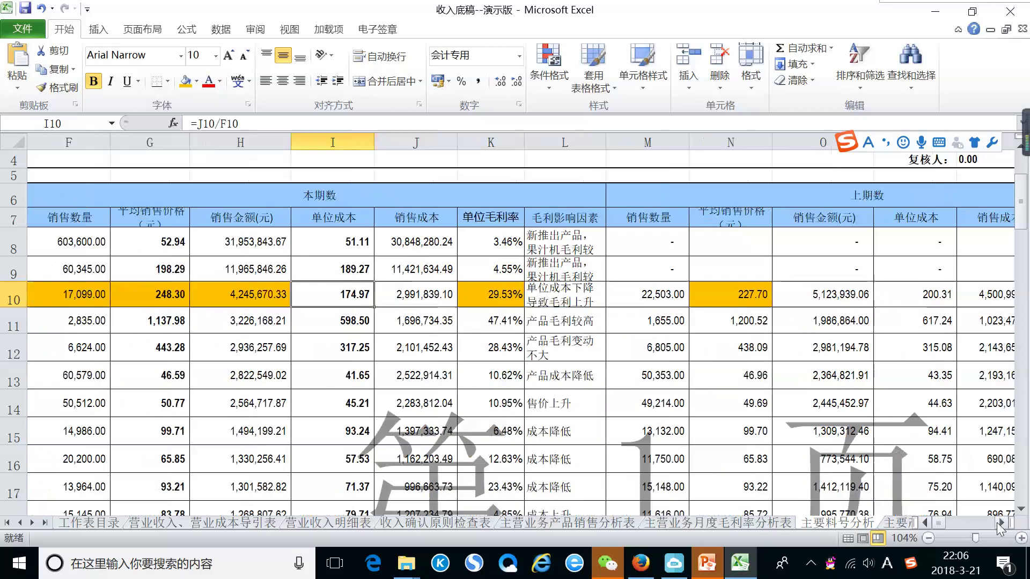
click(998, 523)
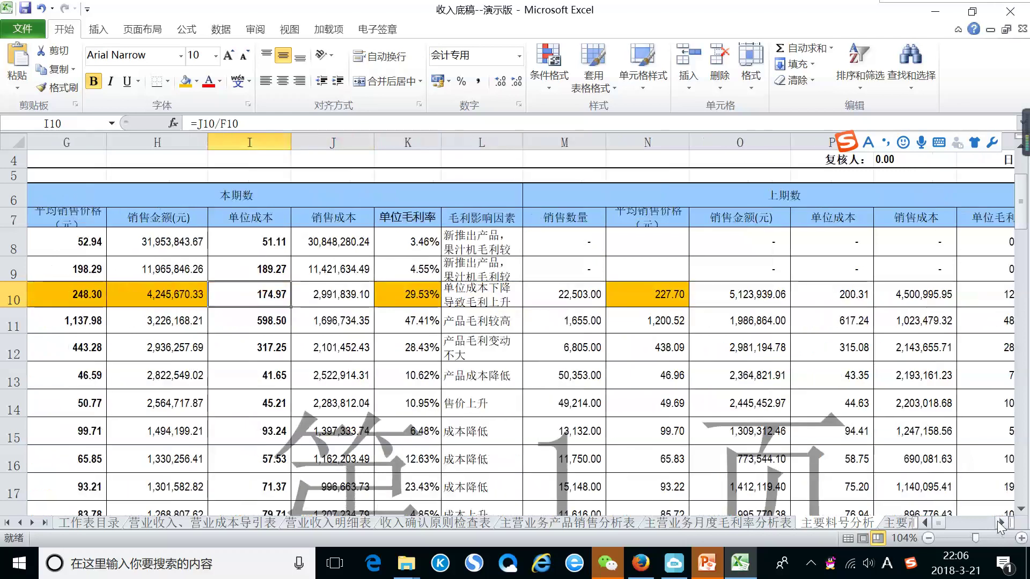
click(998, 523)
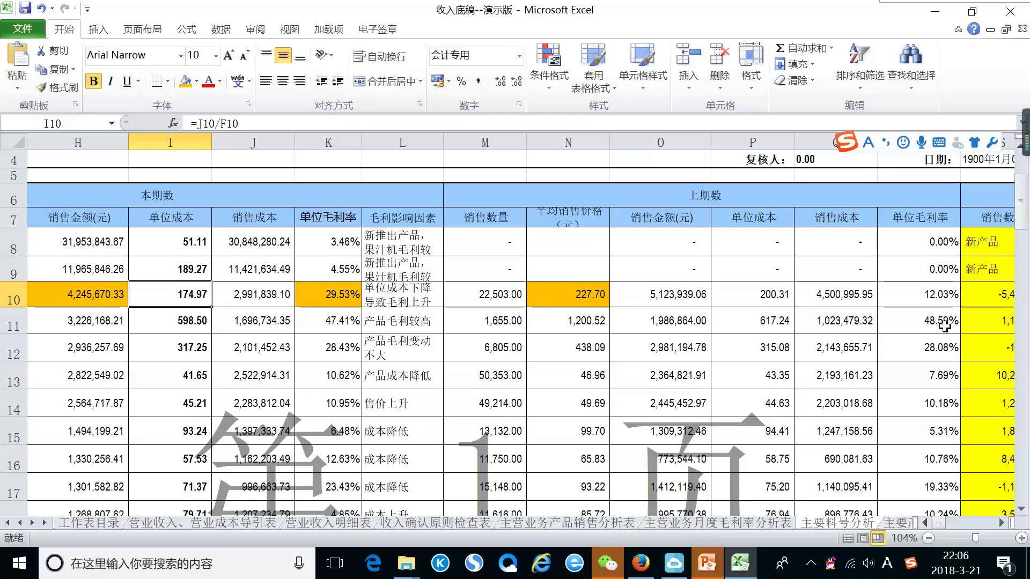
Step: Read the 审计说明 notes beneath the part-number table, from the new products in A27 to the price fluctuations in A30
scroll(944, 407, down, 6)
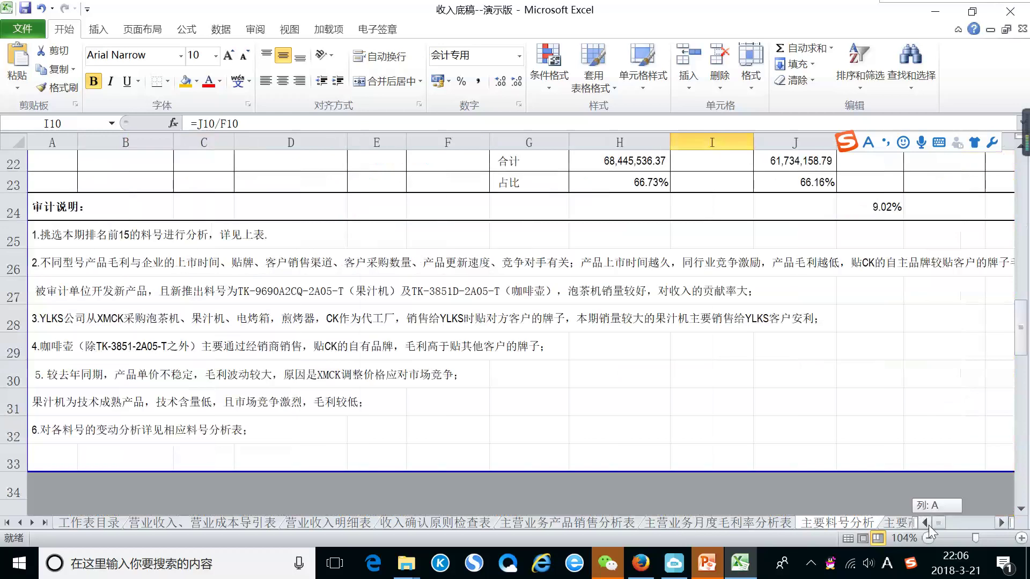
scroll(922, 514, left, 3)
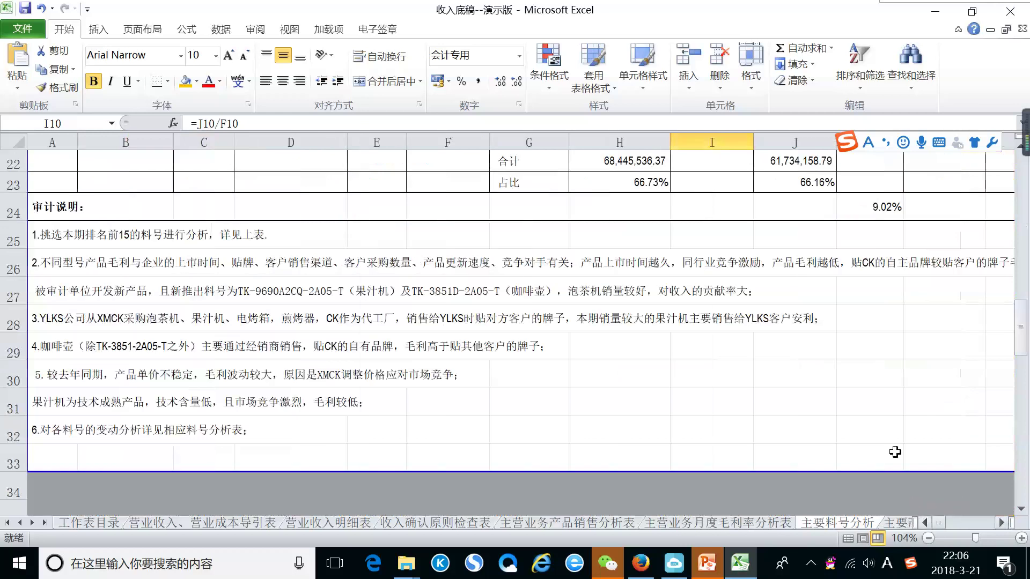
click(82, 292)
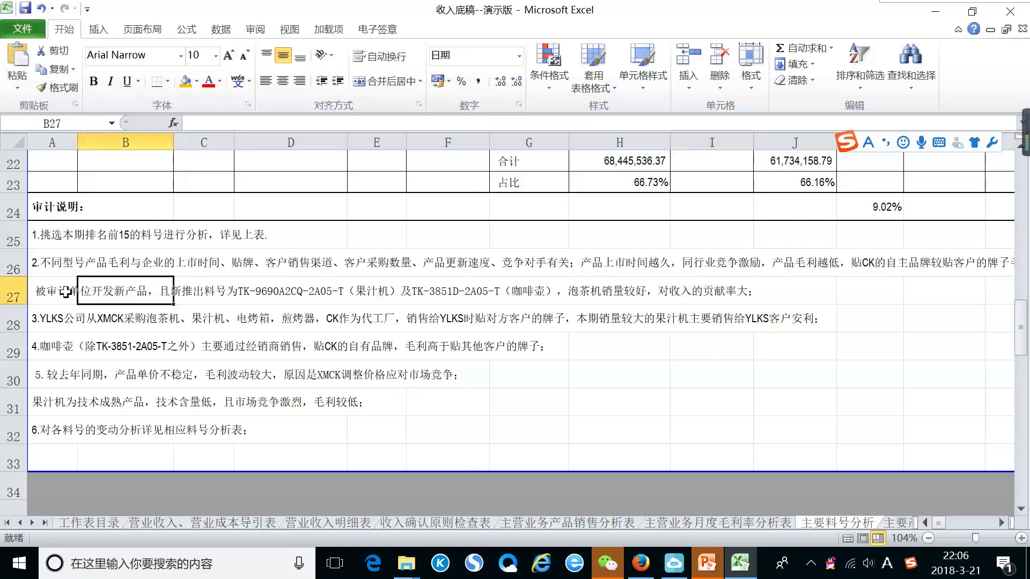
click(38, 292)
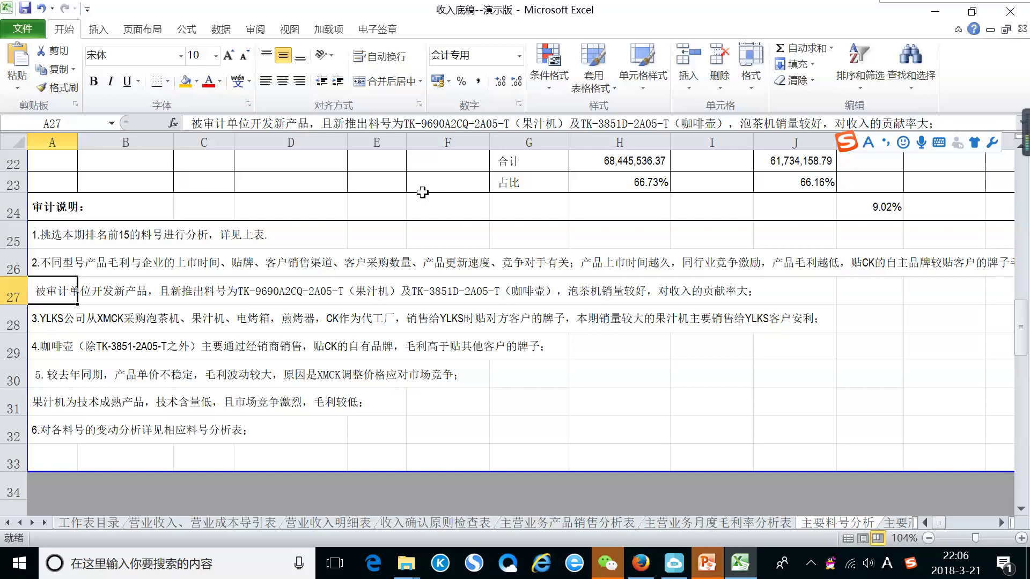
click(63, 319)
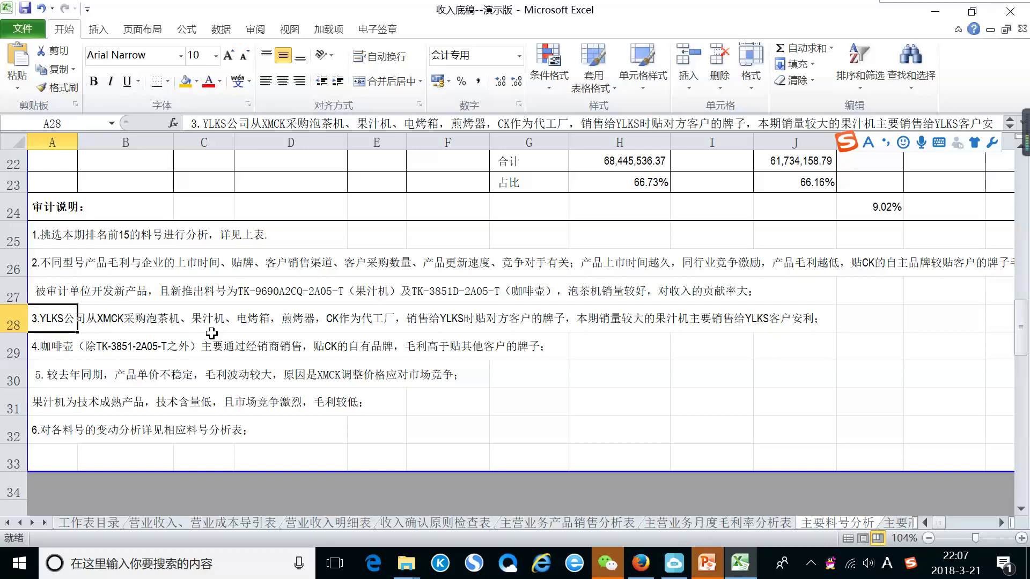
click(48, 349)
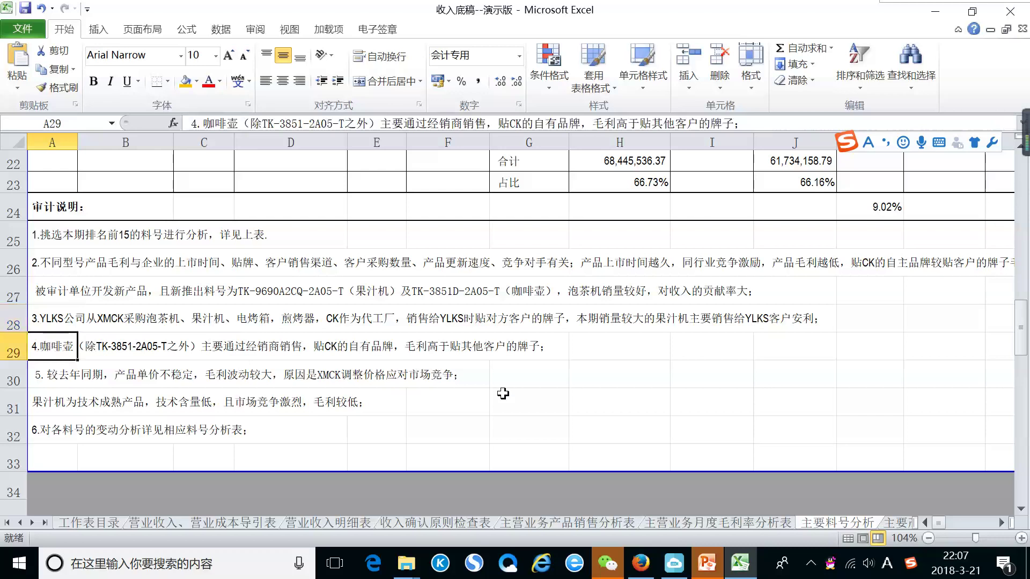
click(343, 346)
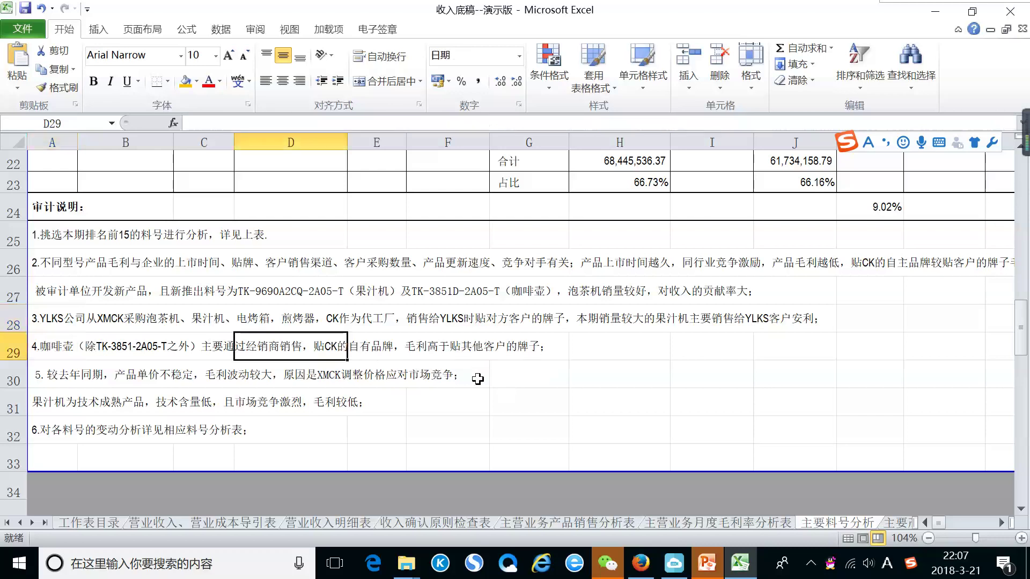
click(67, 381)
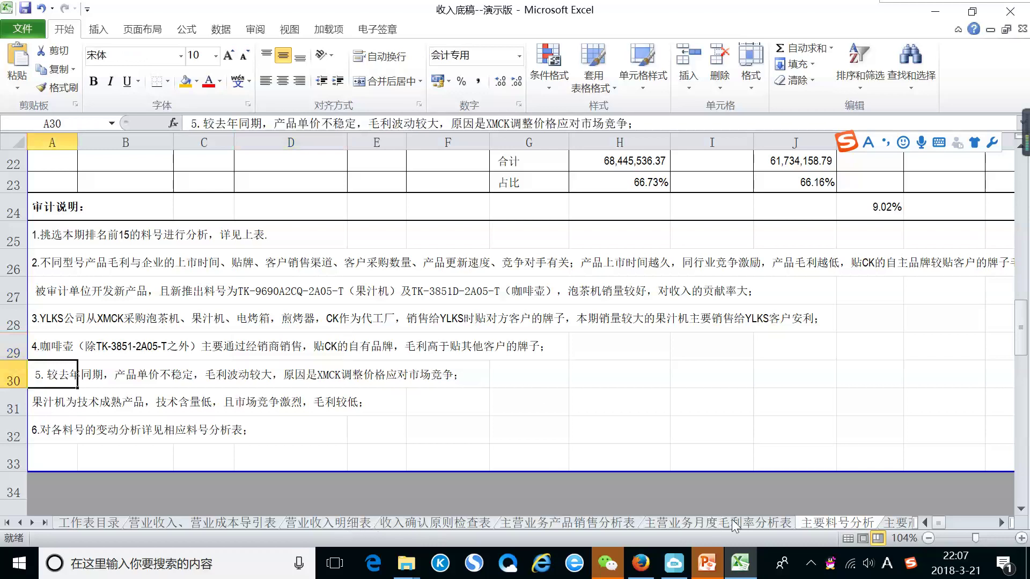
Step: Open the 主要产品-果汁机分析表 sheet and review its monthly current versus prior period comparison down to the 合计 row
click(898, 523)
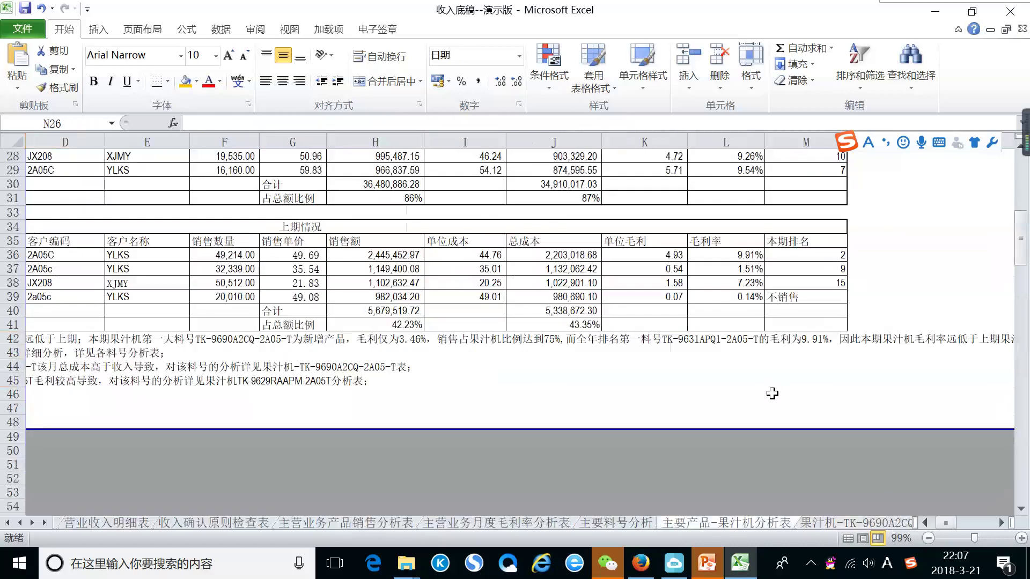
scroll(772, 394, up, 8)
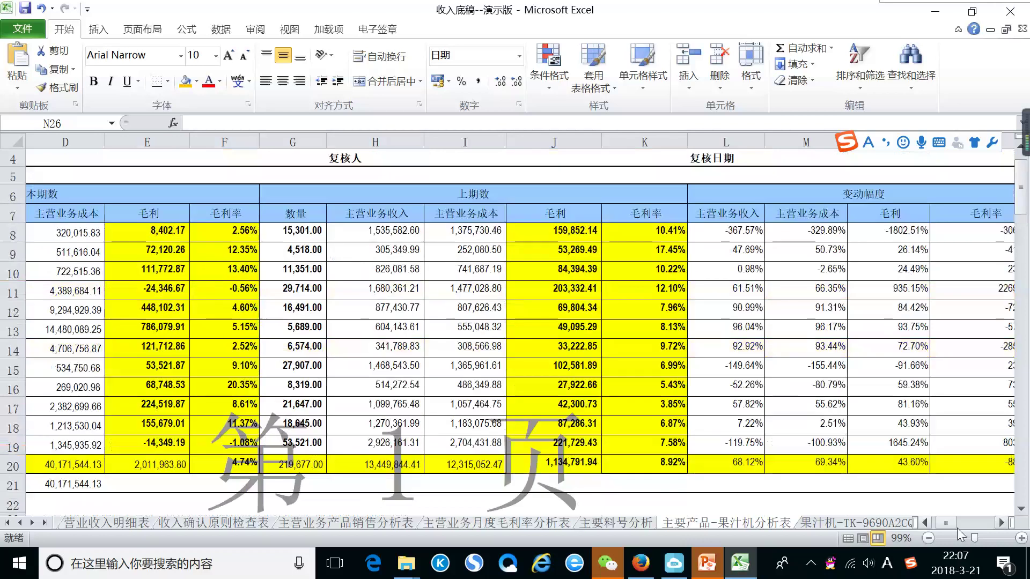
drag(950, 521, 944, 523)
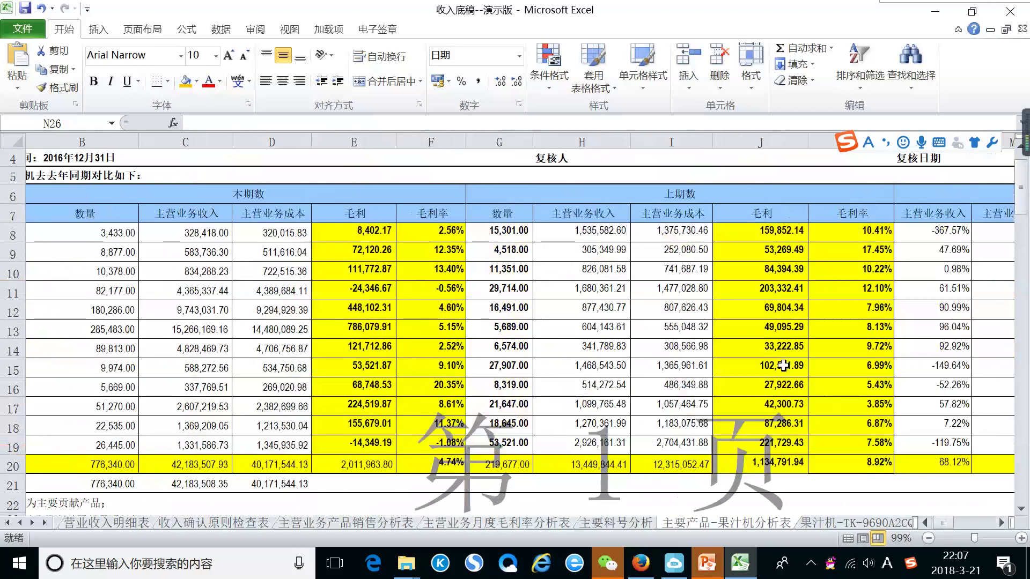
scroll(773, 361, up, 1)
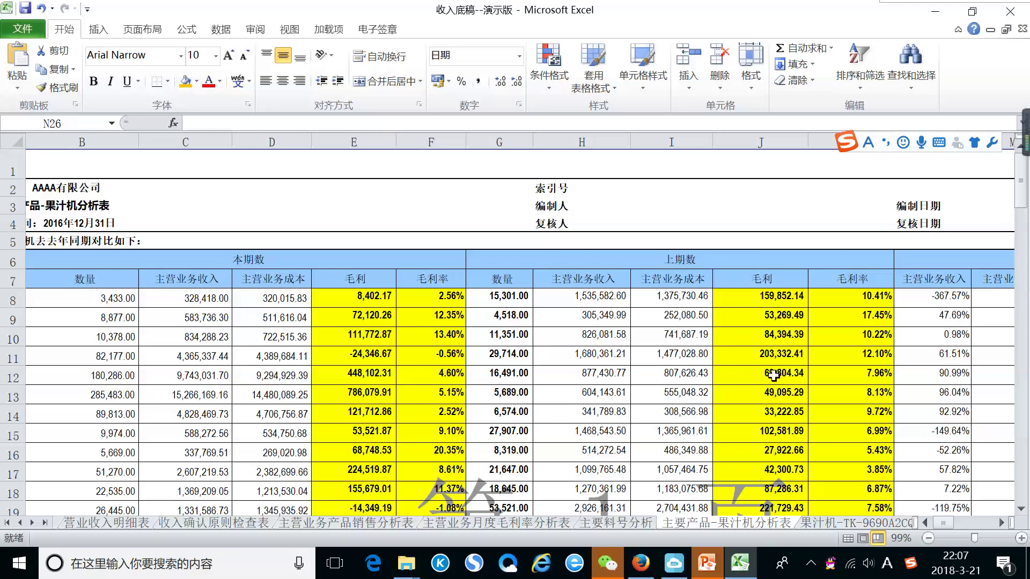
drag(941, 523, 932, 533)
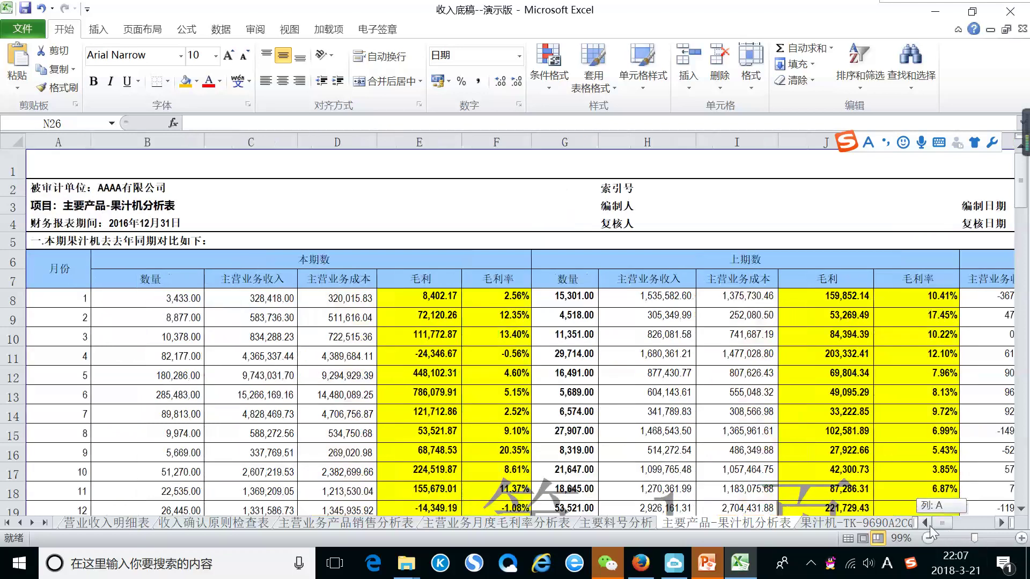
scroll(558, 356, down, 2)
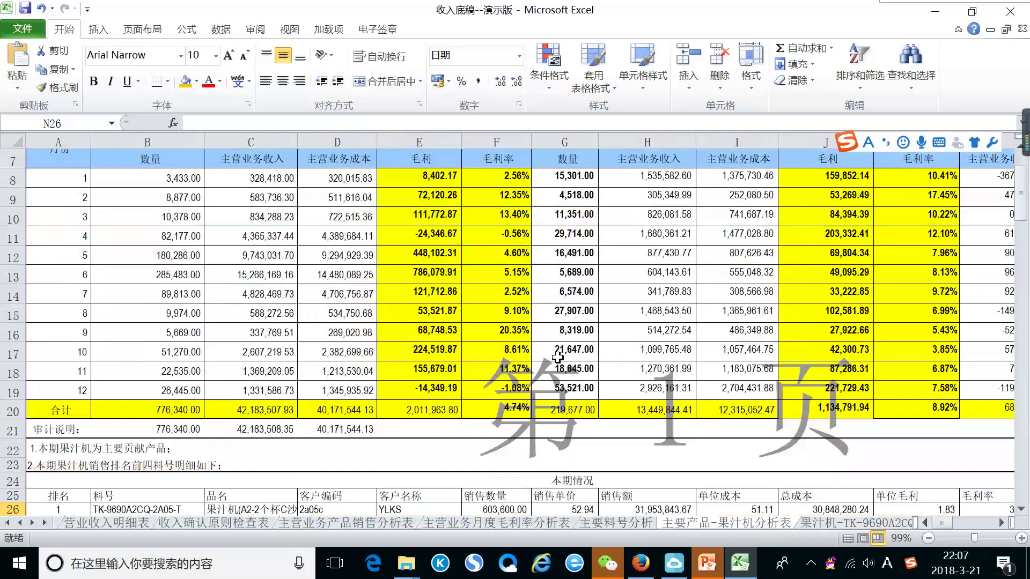
scroll(571, 367, up, 2)
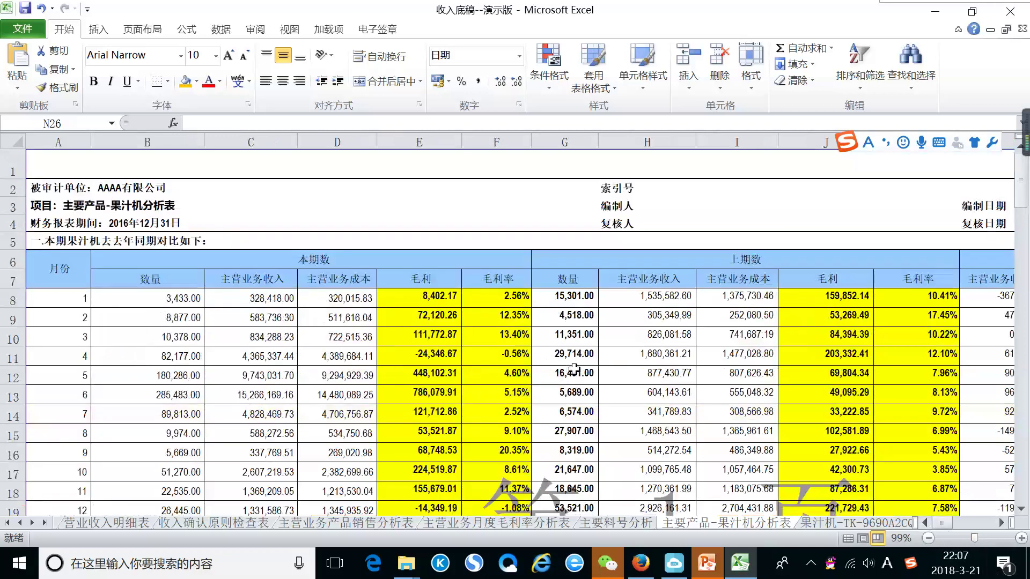
scroll(574, 369, down, 1)
scroll(574, 369, down, 1)
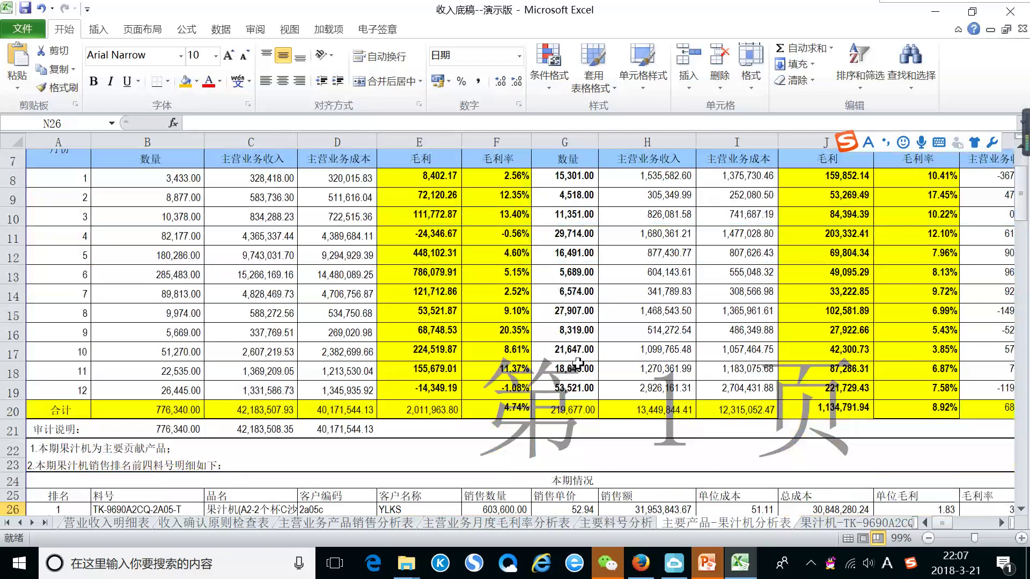
Step: Examine the customers, 销售单价, 单位毛利 and 单位成本 of the current period's top-ranked juicer part numbers in rows 26 to 29
scroll(576, 367, down, 2)
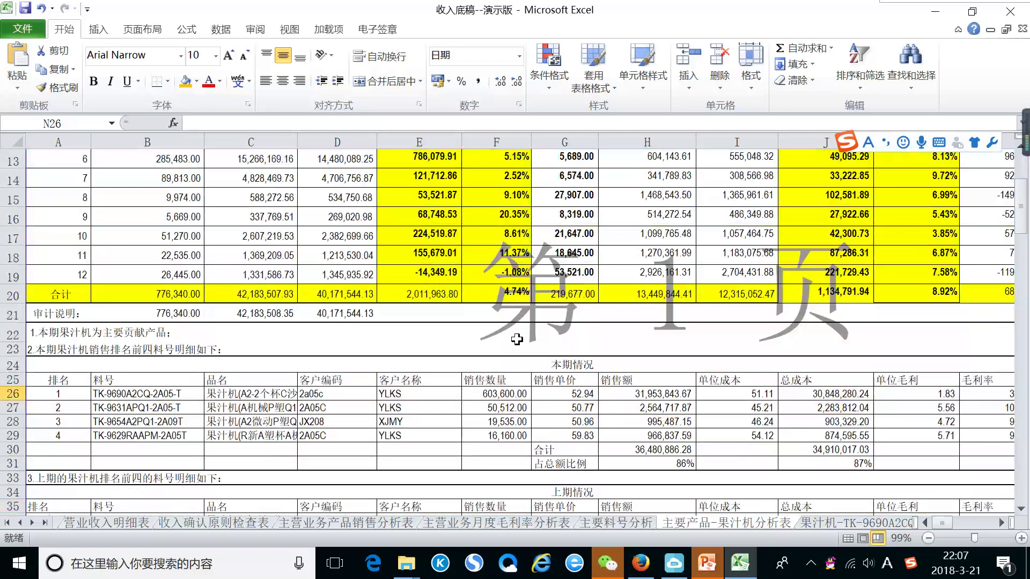
scroll(410, 400, down, 1)
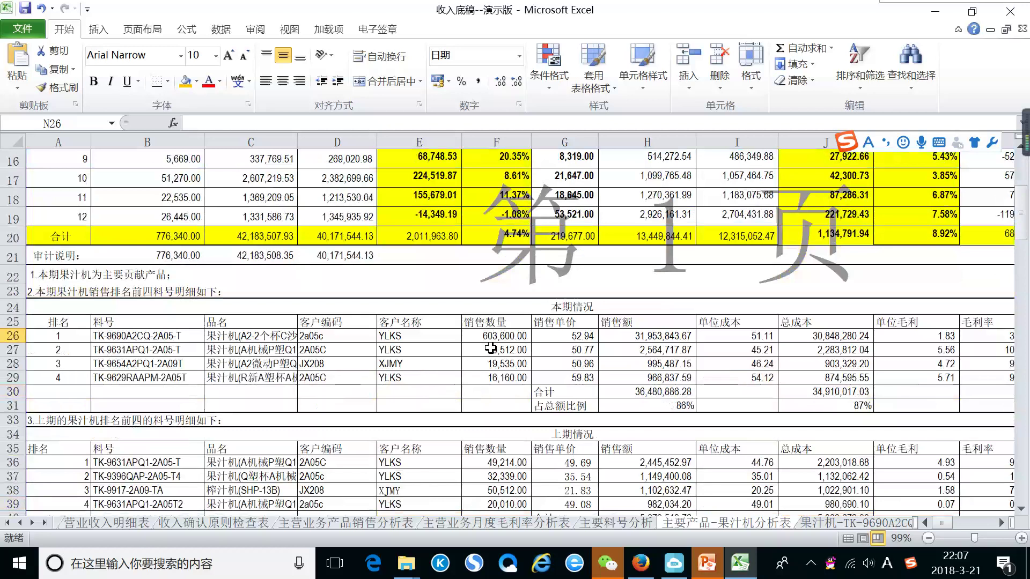
drag(415, 336, 417, 364)
drag(581, 336, 584, 364)
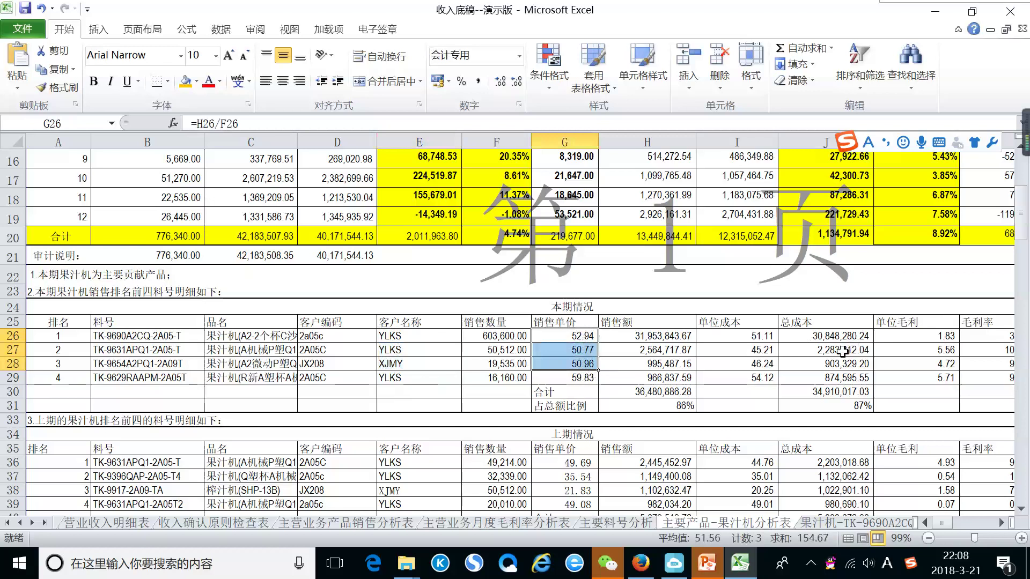
drag(944, 337, 946, 378)
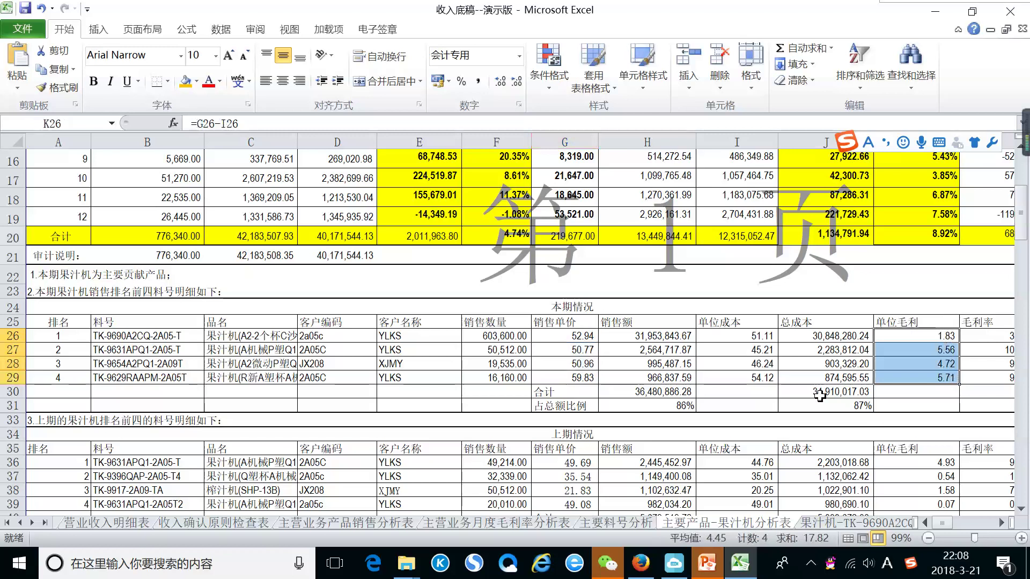
drag(761, 349, 763, 359)
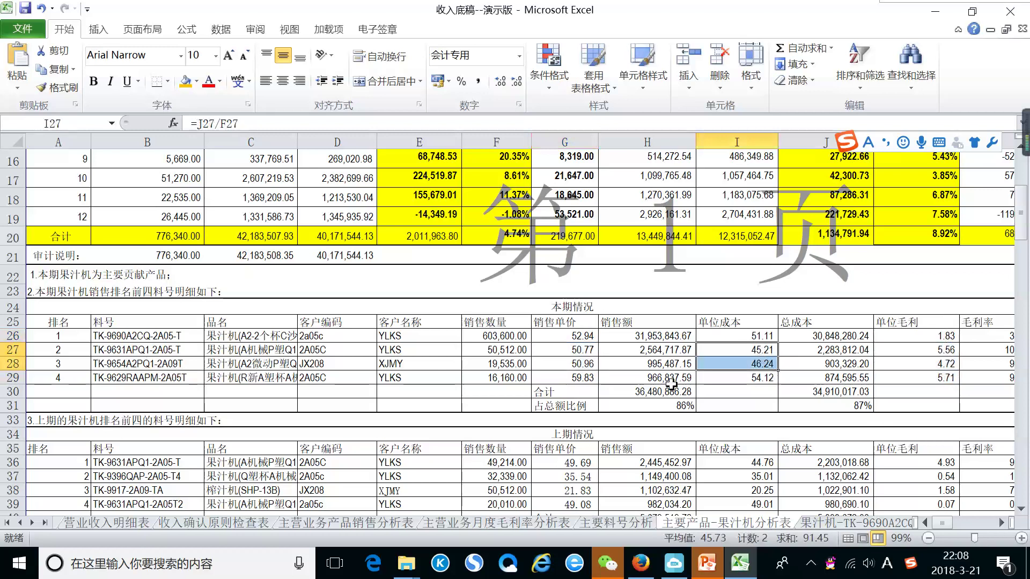
Step: Review the current and prior period top-four juicer part numbers across to their rankings, plus the notes in rows 42 to 45
click(1001, 523)
click(1001, 523)
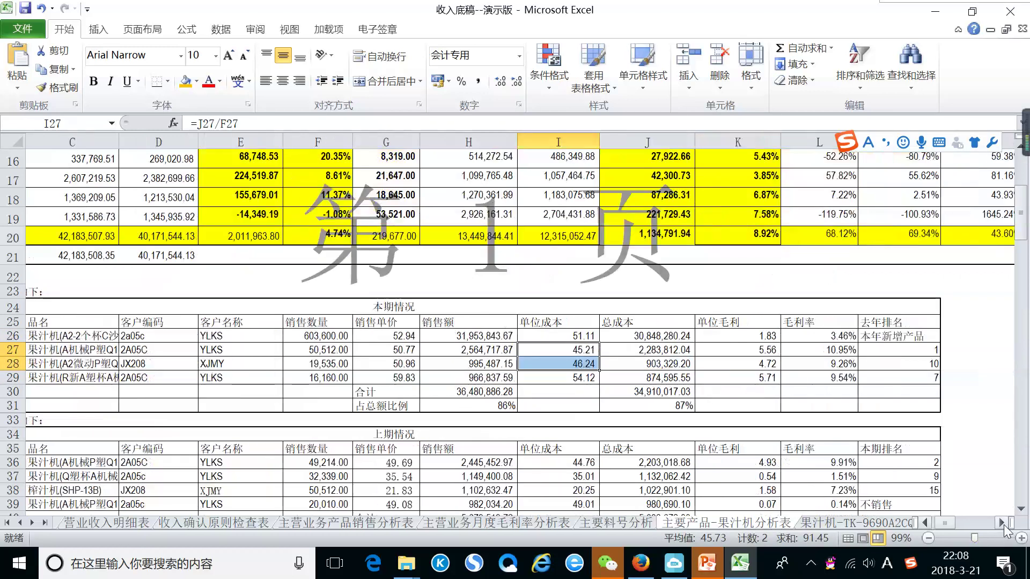
drag(945, 522, 940, 520)
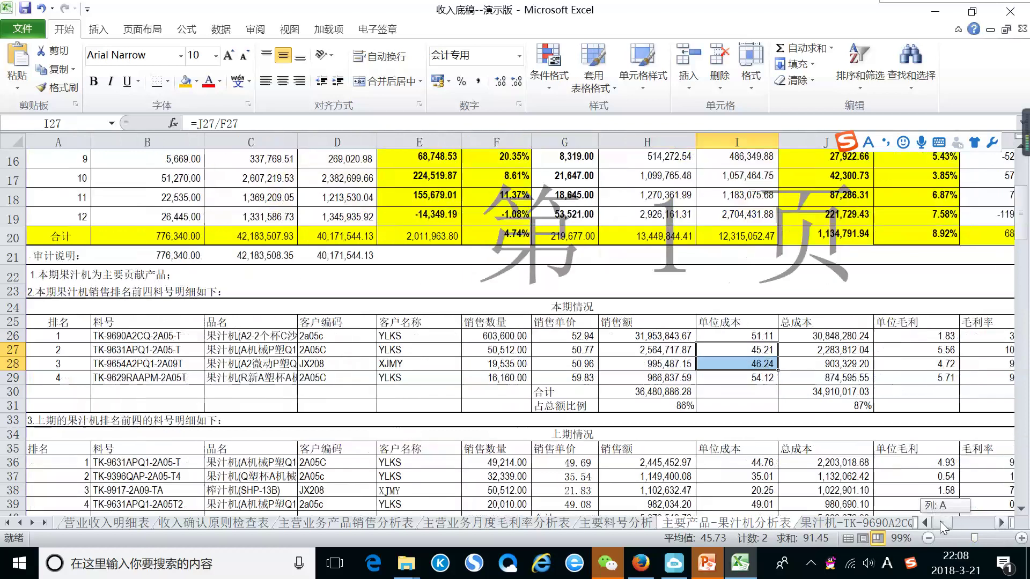
scroll(759, 429, down, 2)
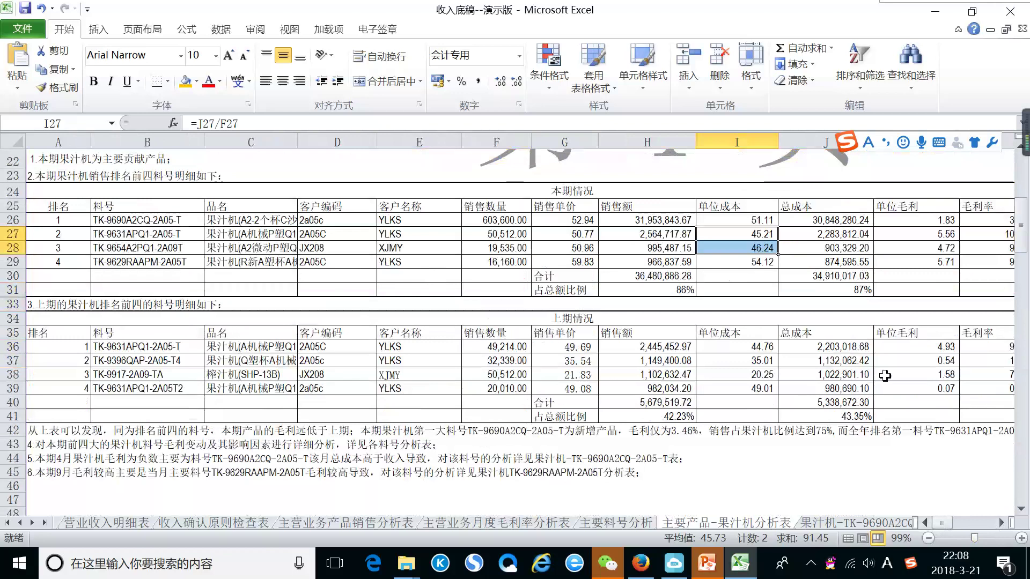
scroll(170, 467, down, 1)
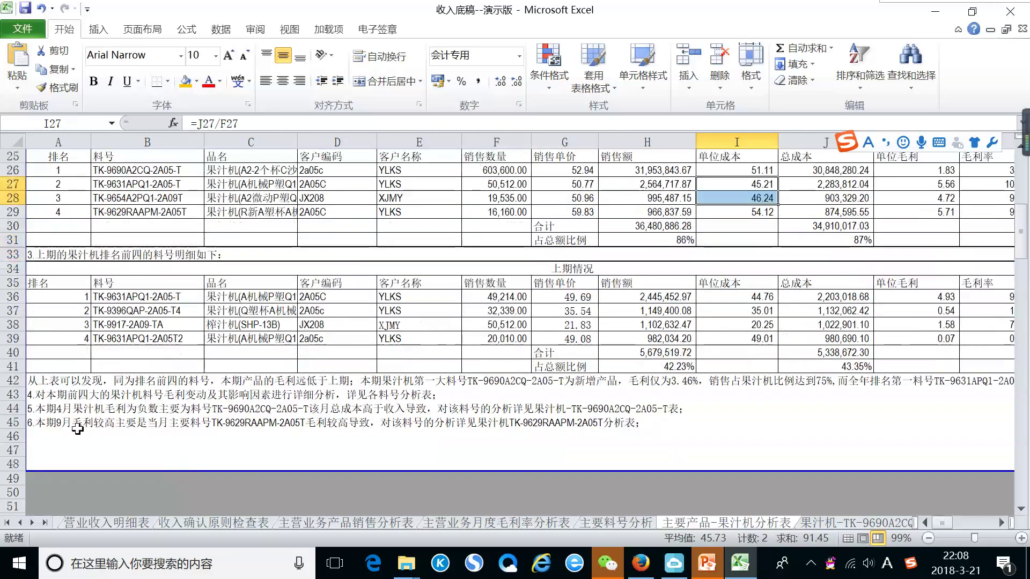
Step: Open the 果汁机-TK-9690A2CQ-2A05-T sheet and review its monthly sales and the 审计说明 notes down to row 30
click(853, 523)
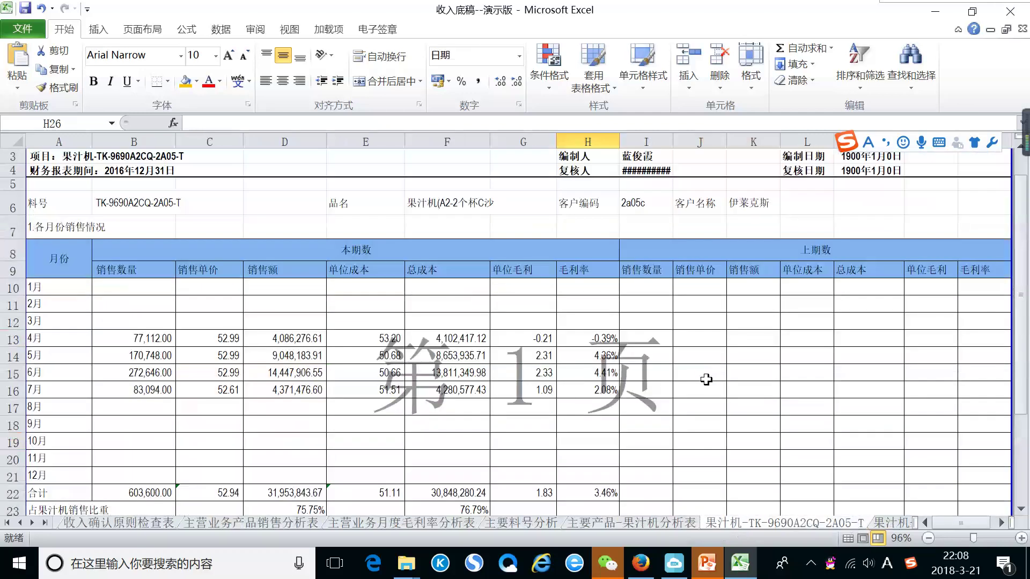
scroll(707, 368, down, 1)
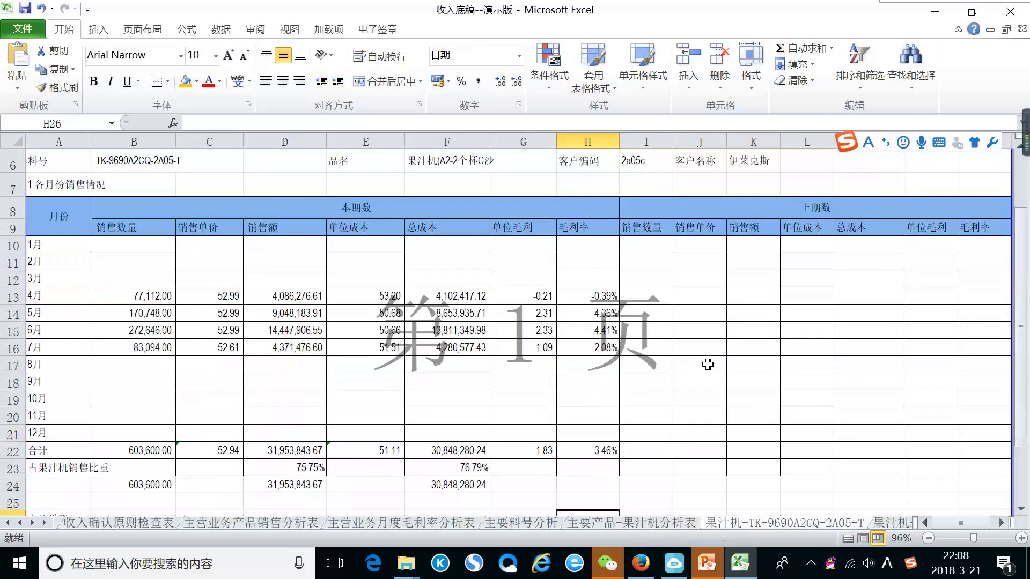
scroll(709, 362, down, 1)
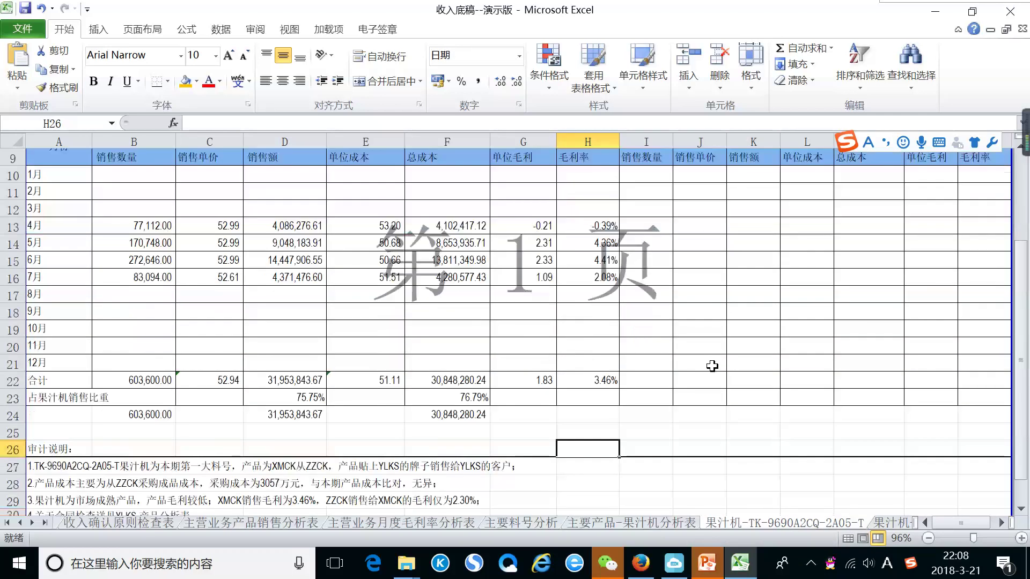
scroll(399, 416, down, 1)
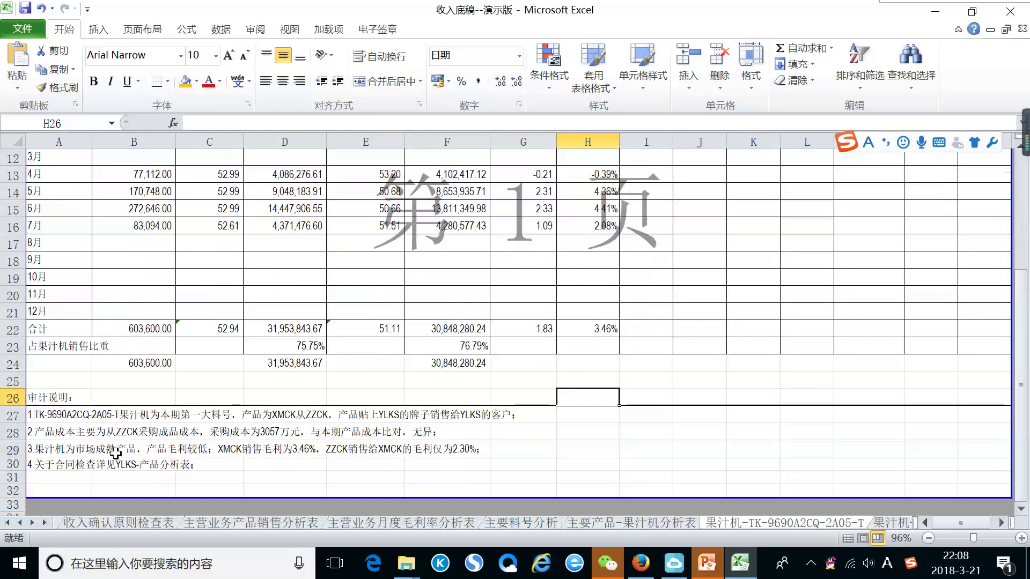
click(88, 453)
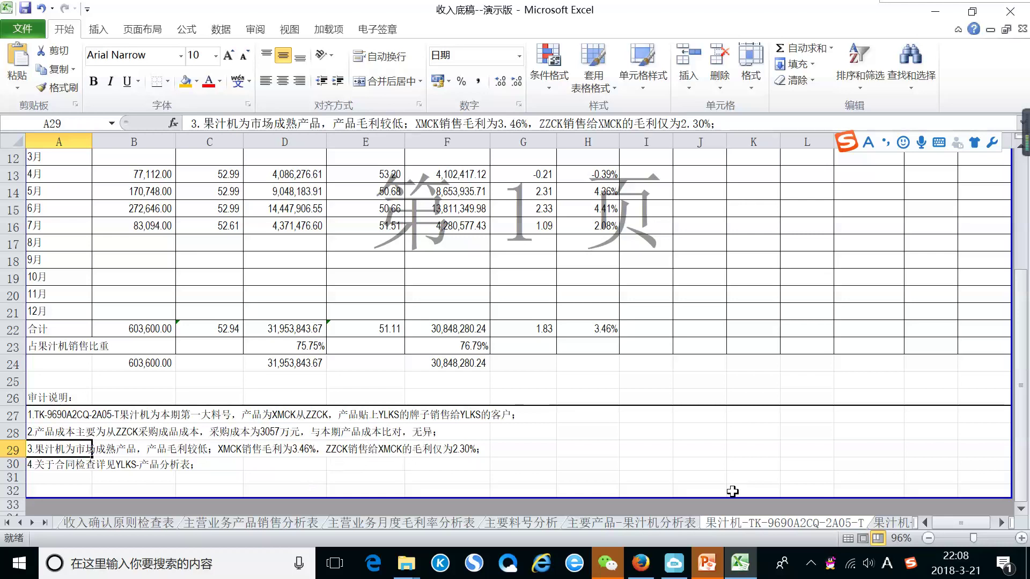
Step: Switch to the 直播客户端 live-stream client, read the latest chat messages, and return to the workbook
mouse_move(677, 567)
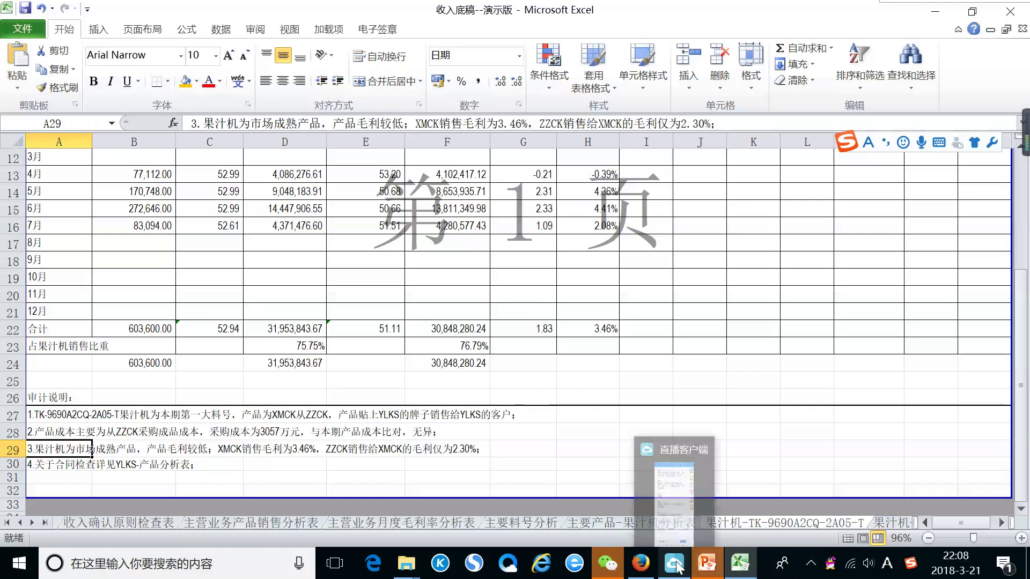
click(689, 523)
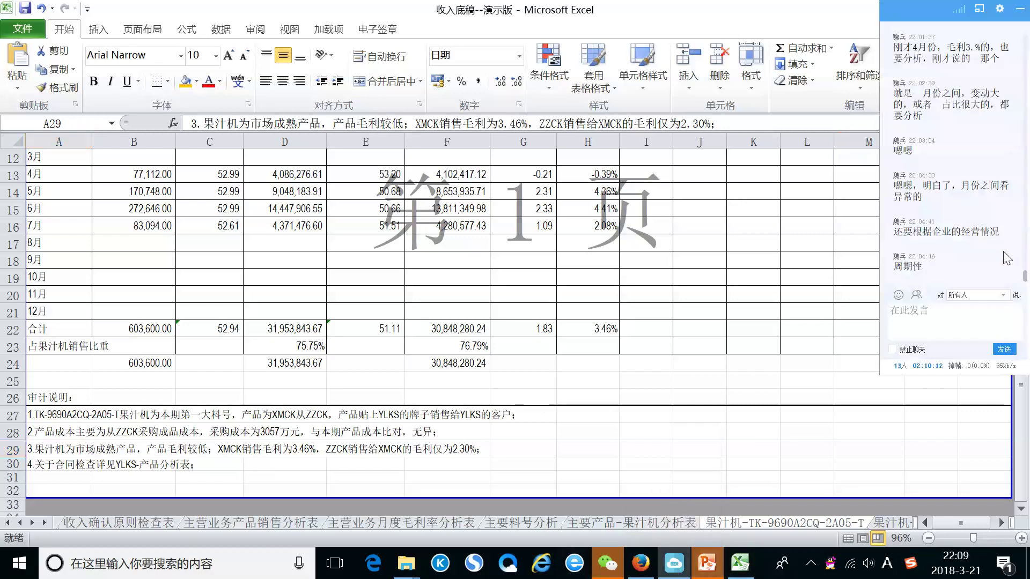
click(1019, 9)
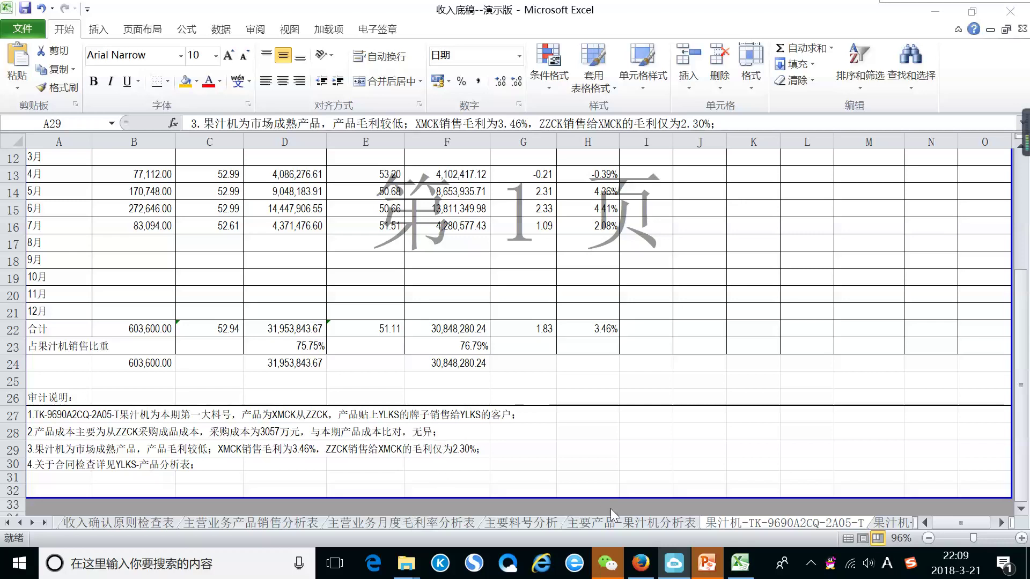
click(881, 528)
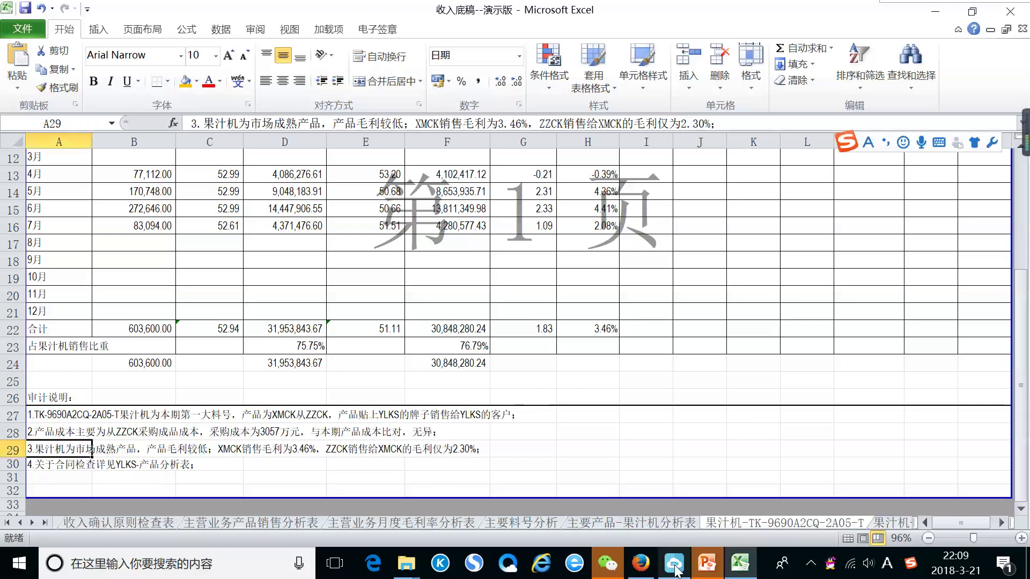
Step: Switch to PowerPoint, open the embedded 收入实质性分析表 workbook from slide 17, and maximize its window within Excel
click(707, 563)
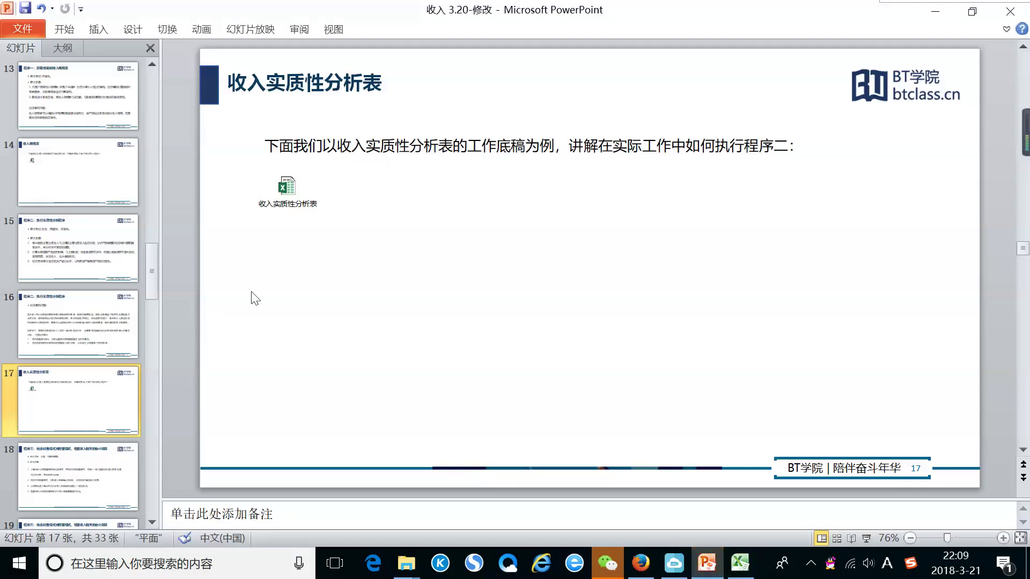
double_click(283, 187)
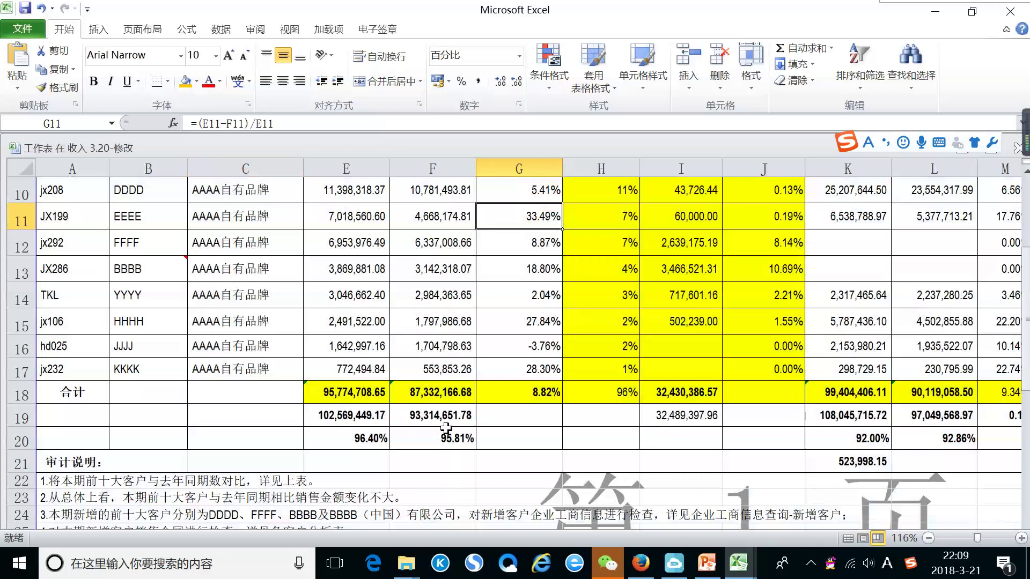
mouse_move(944, 2)
mouse_move(720, 147)
mouse_down()
mouse_move(706, 133)
mouse_move(718, 133)
mouse_move(712, 147)
mouse_up()
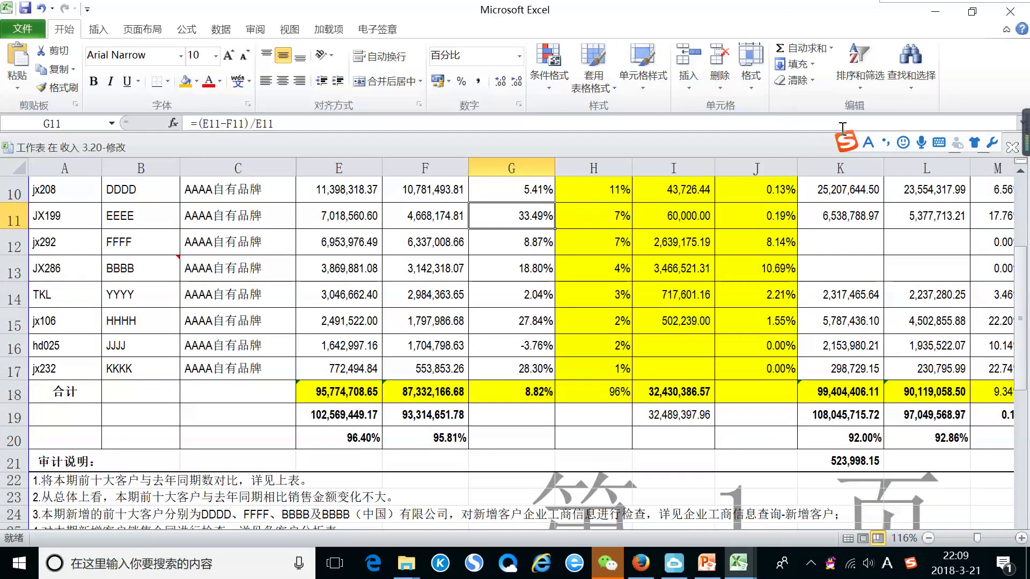
drag(845, 141, 874, 266)
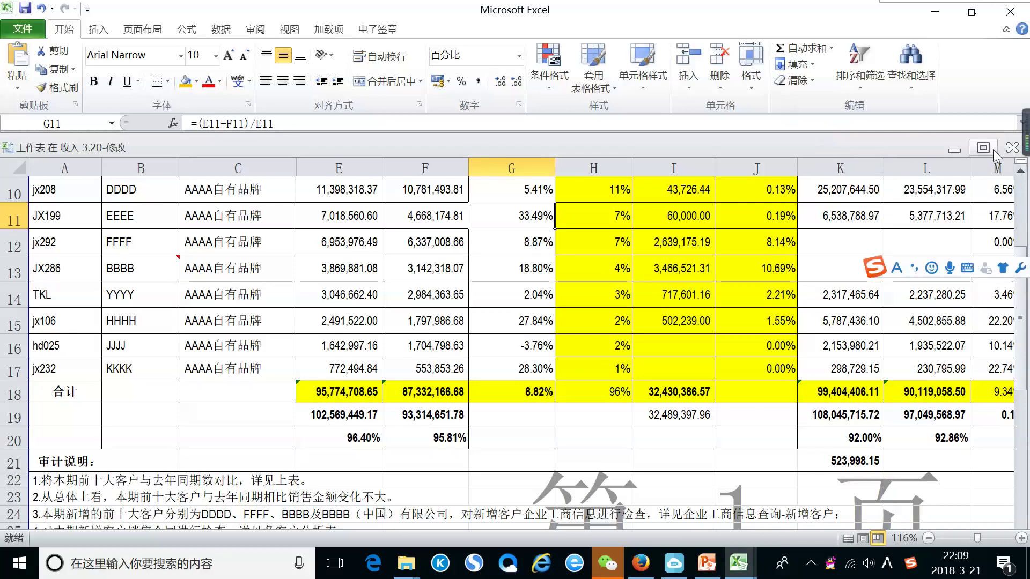
click(997, 147)
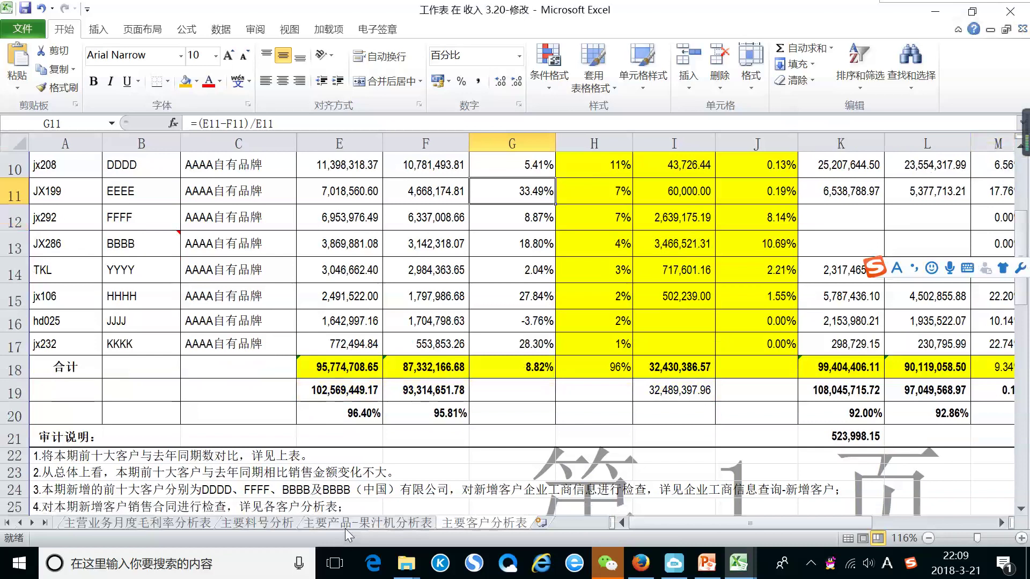
Step: Review the 审计说明 notes on the 主要料号分析 sheet, and look over the 主要产品-果汁机分析表 sheet
click(284, 525)
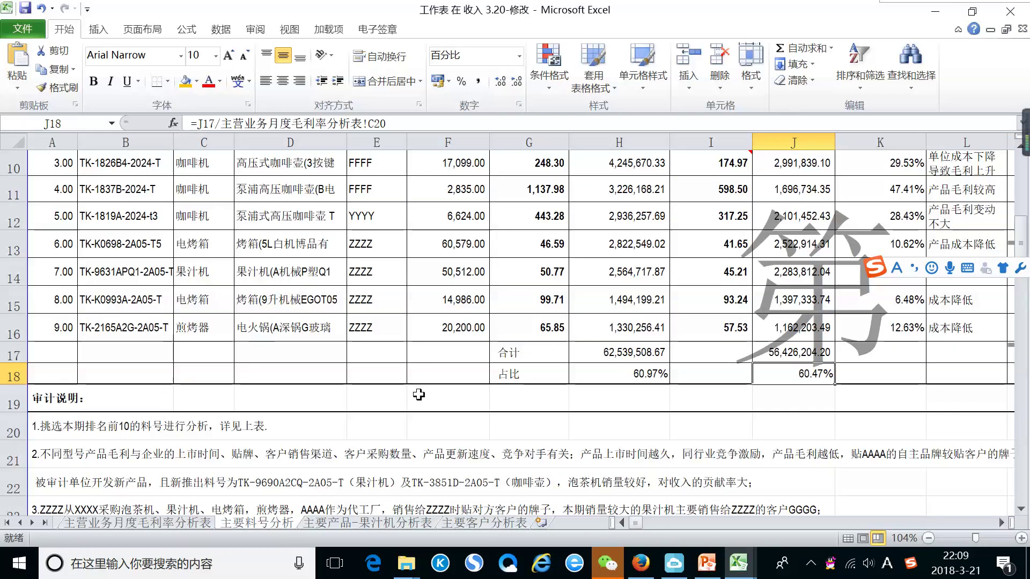
scroll(418, 395, down, 1)
scroll(418, 394, down, 1)
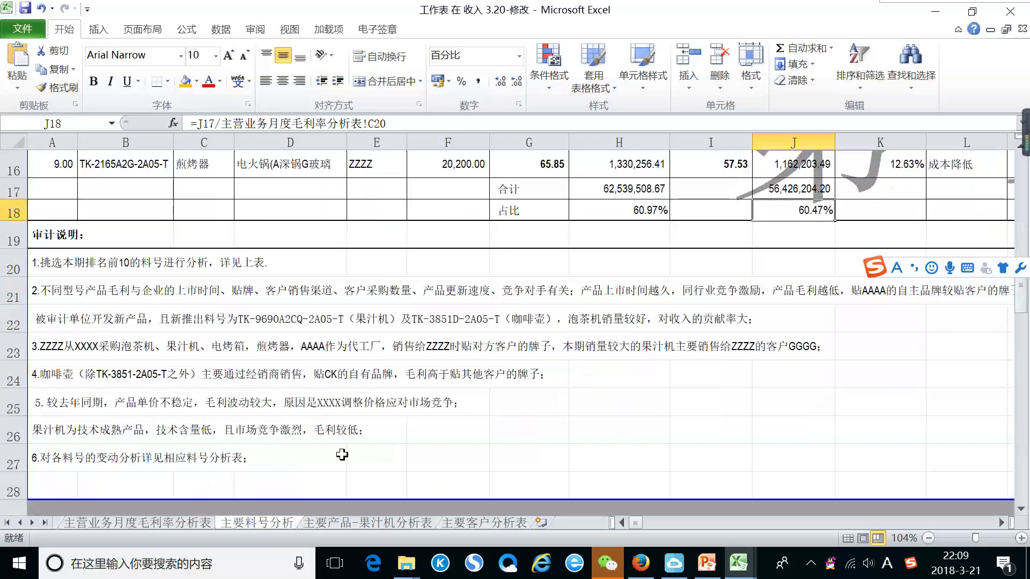
click(406, 523)
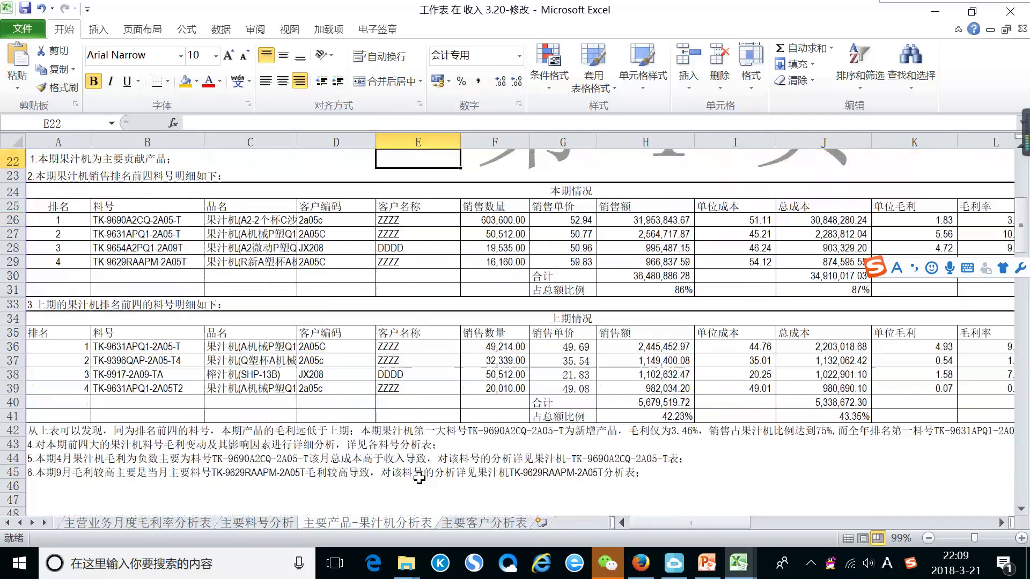
Step: Open the 主要客户分析表 sheet and compare the 销售模式 and 毛利率 of the top customers in rows 9 to 12
click(489, 523)
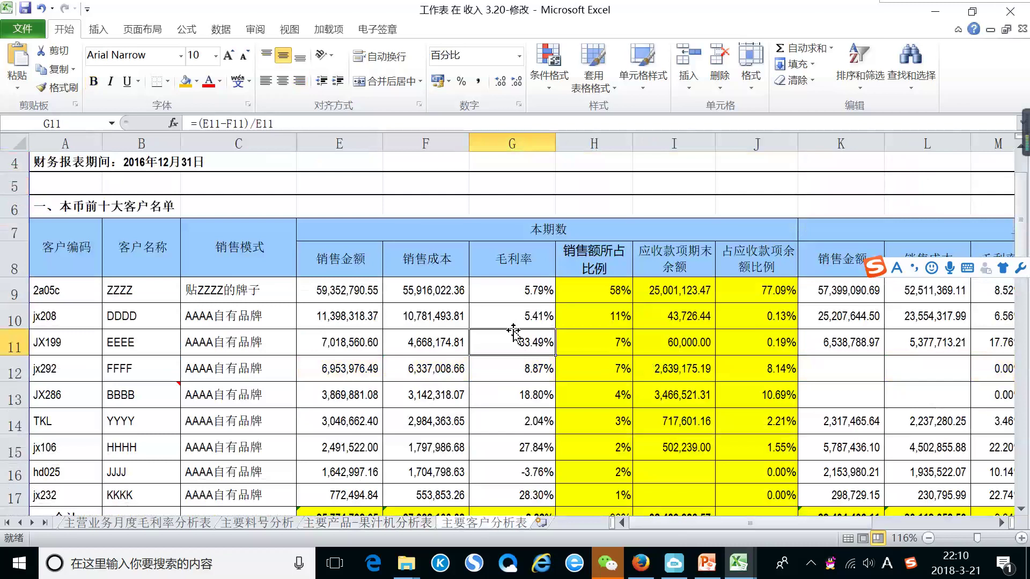
click(215, 294)
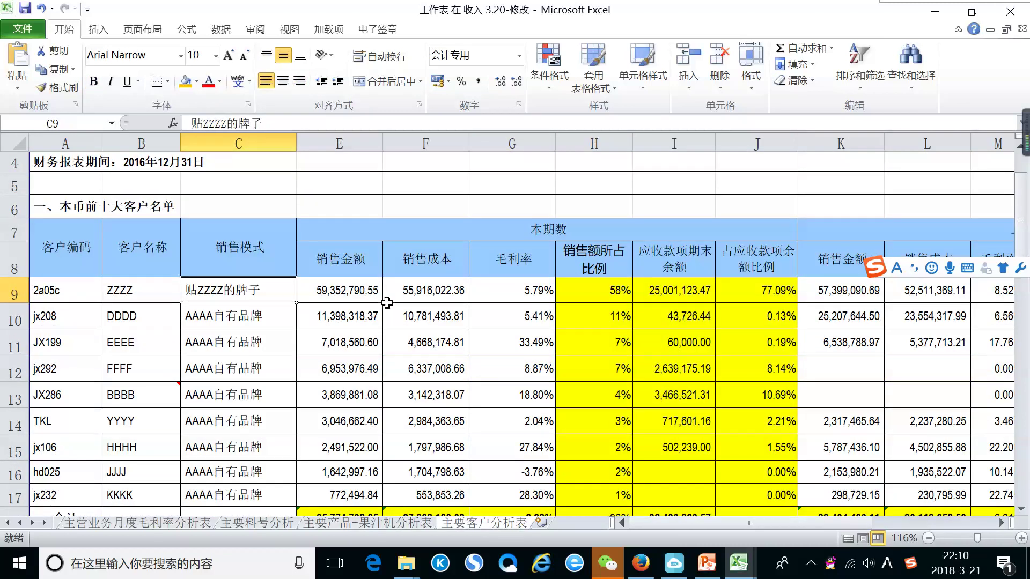
click(515, 294)
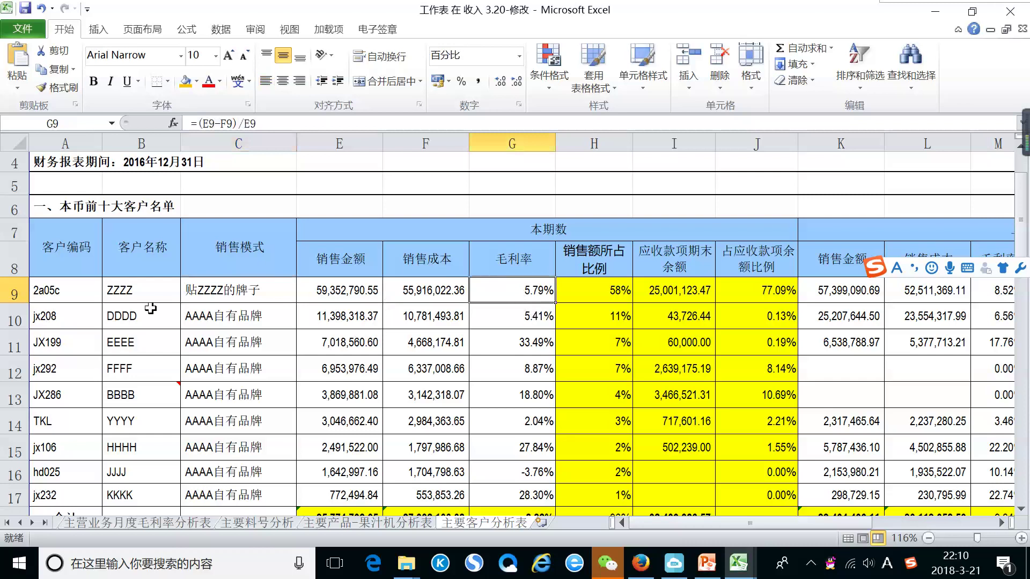
click(473, 309)
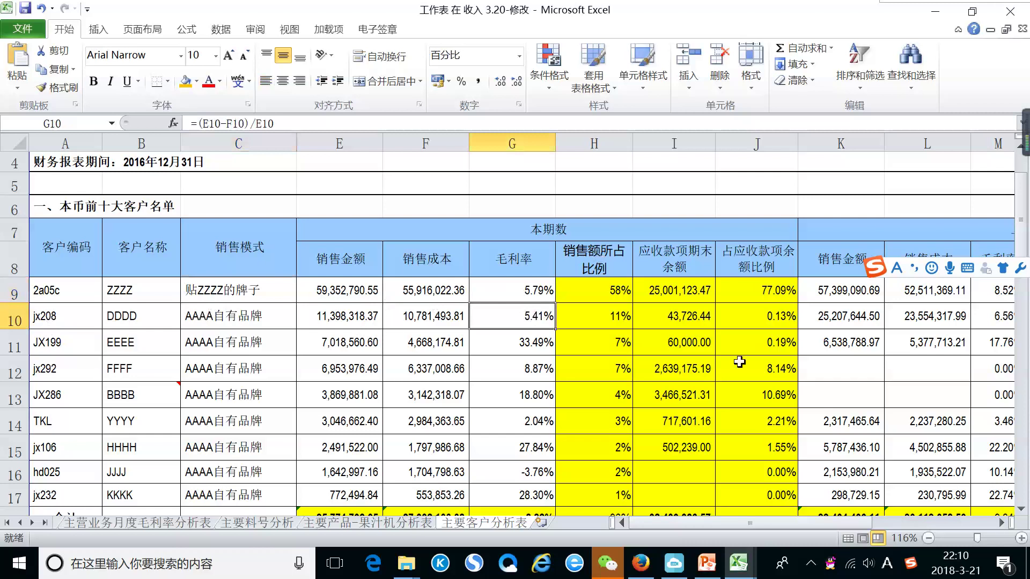
click(222, 344)
drag(222, 344, 225, 368)
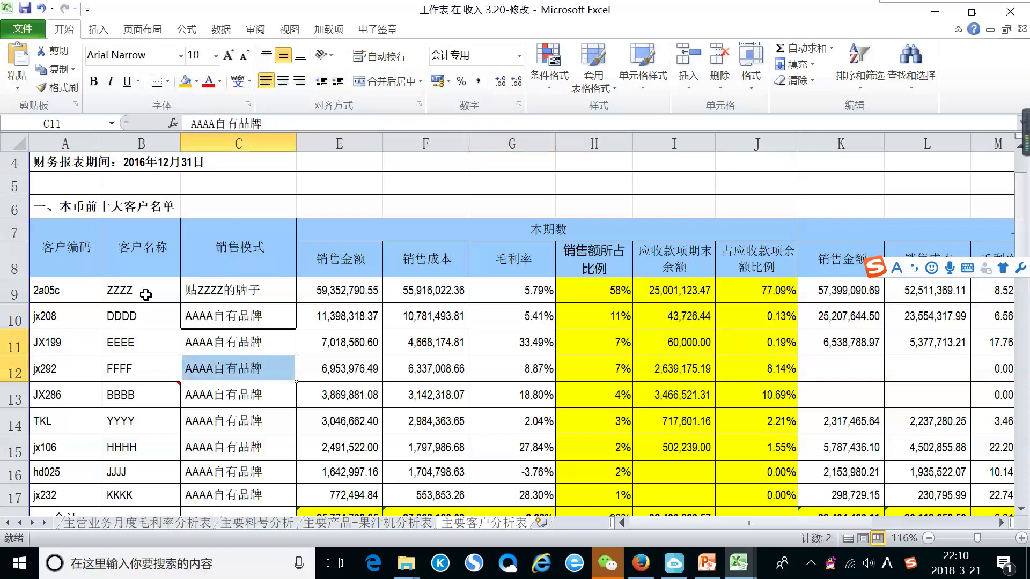
Step: Compare customer ZZZZ's current-period 应收款项期末余额 in I9 with its 销售金额 in E9
click(693, 290)
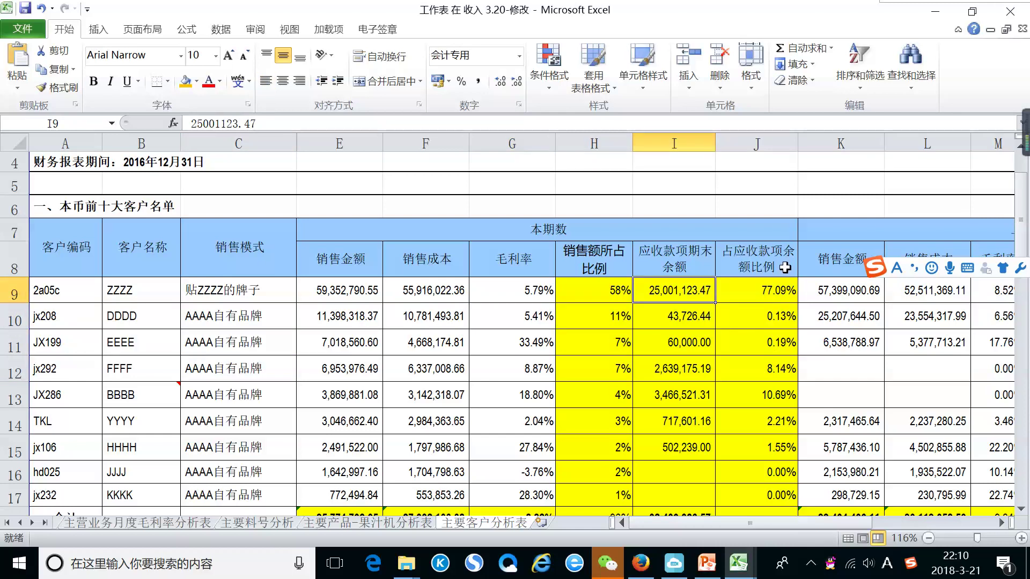
click(347, 291)
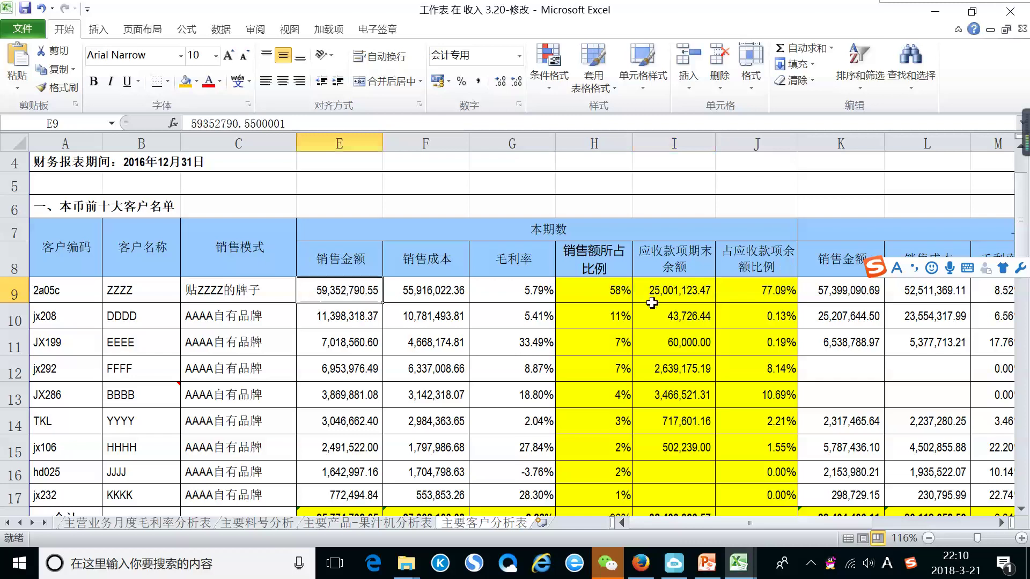
click(695, 289)
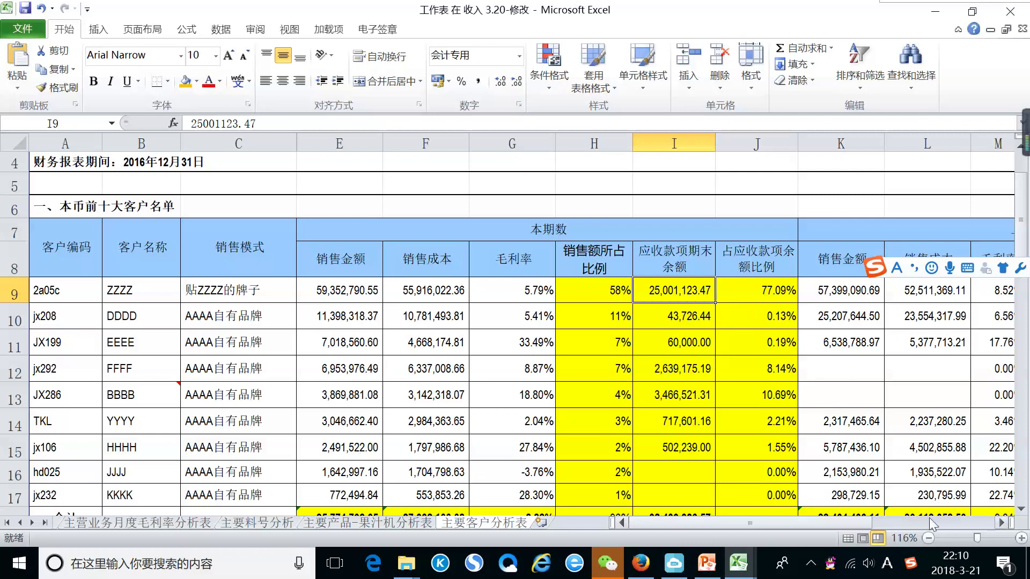
Step: Examine the customers' 上期数, 销售额变化 and 应收账款余额变化 columns through to the 合计 row
click(1003, 523)
click(1006, 523)
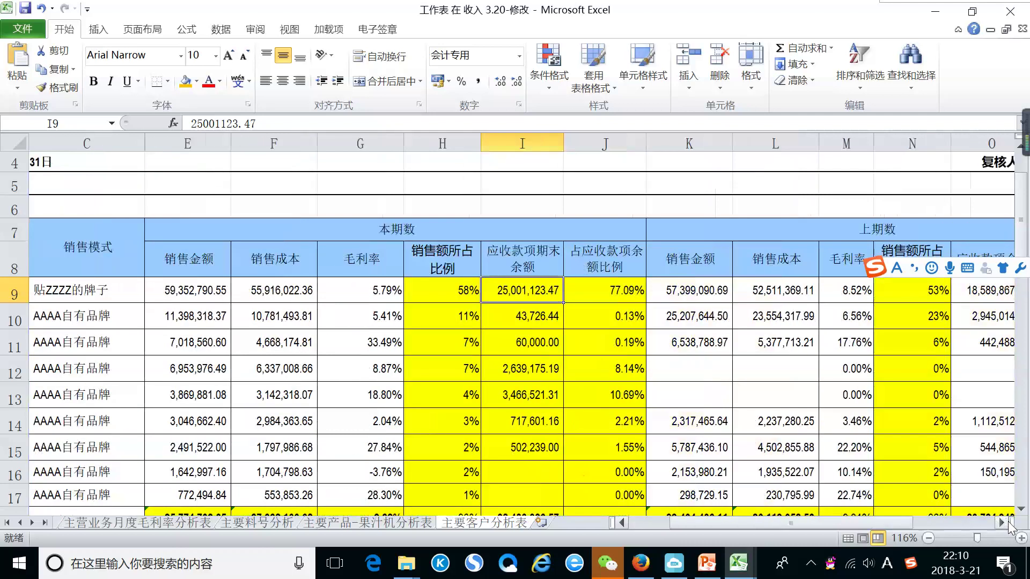
click(1001, 523)
click(1000, 522)
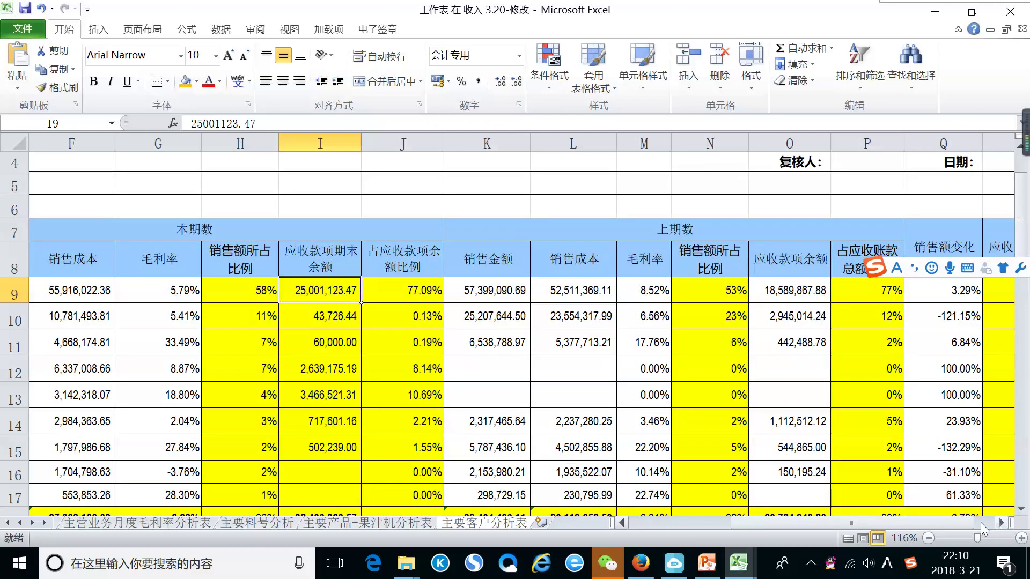
click(1001, 523)
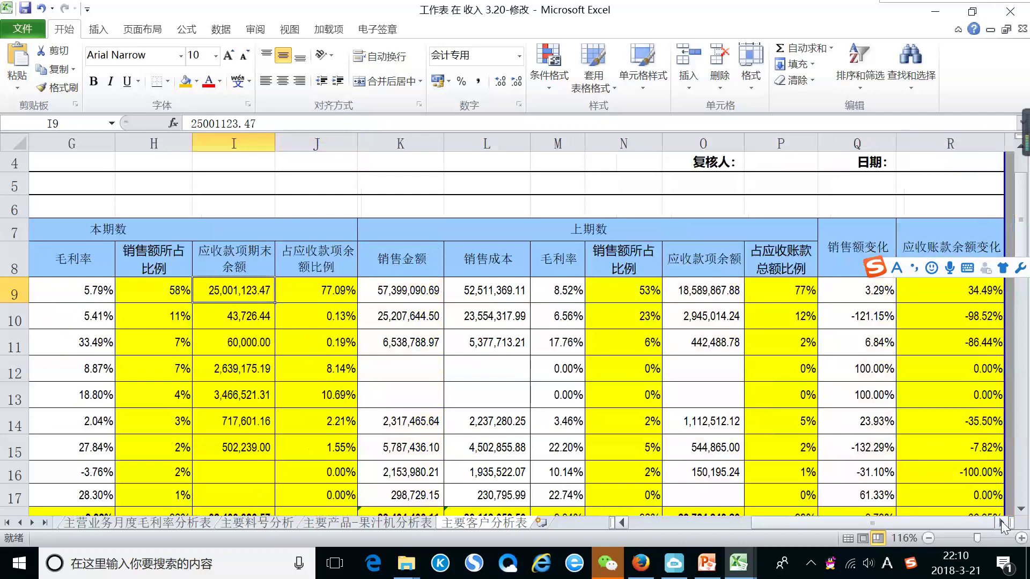
scroll(947, 463, down, 2)
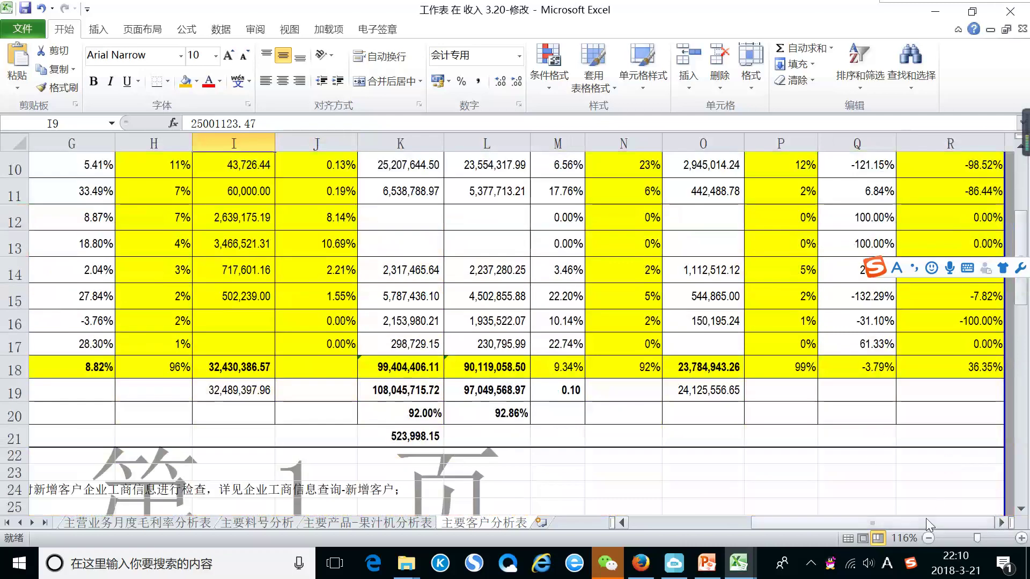
Step: Read the customer table's 审计说明 notes in rows 22 to 27, including the new top-ten customers in row 24
drag(926, 521, 819, 531)
scroll(305, 346, down, 2)
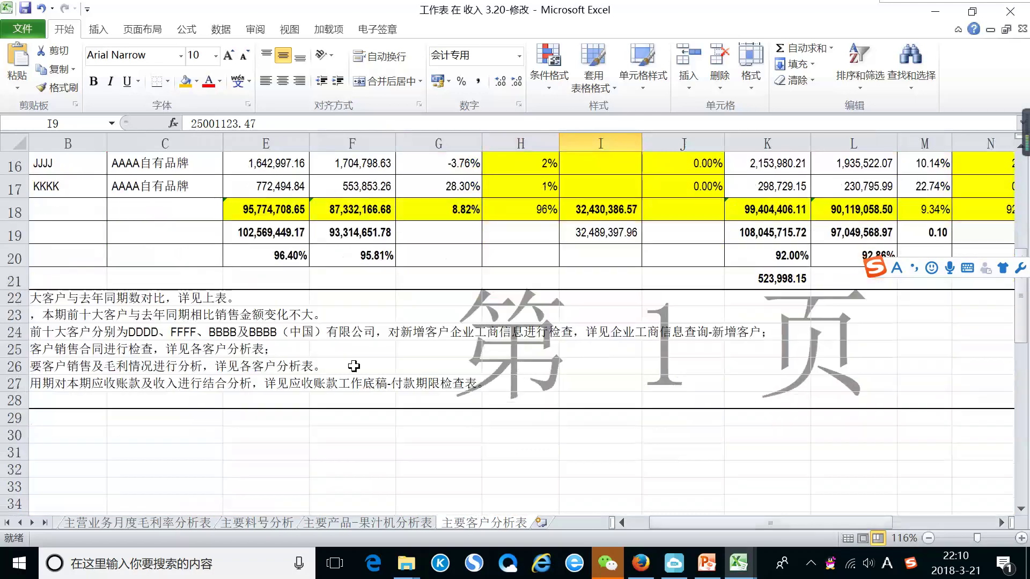
click(39, 331)
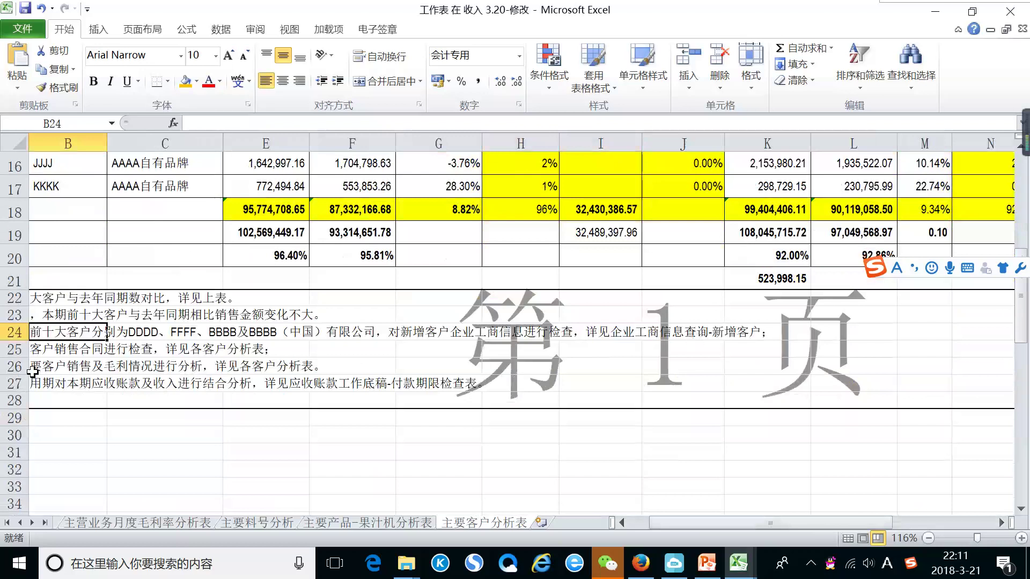
Step: Read the 审计说明 notes in rows 25 to 27 and return to the start of the customer table
click(36, 348)
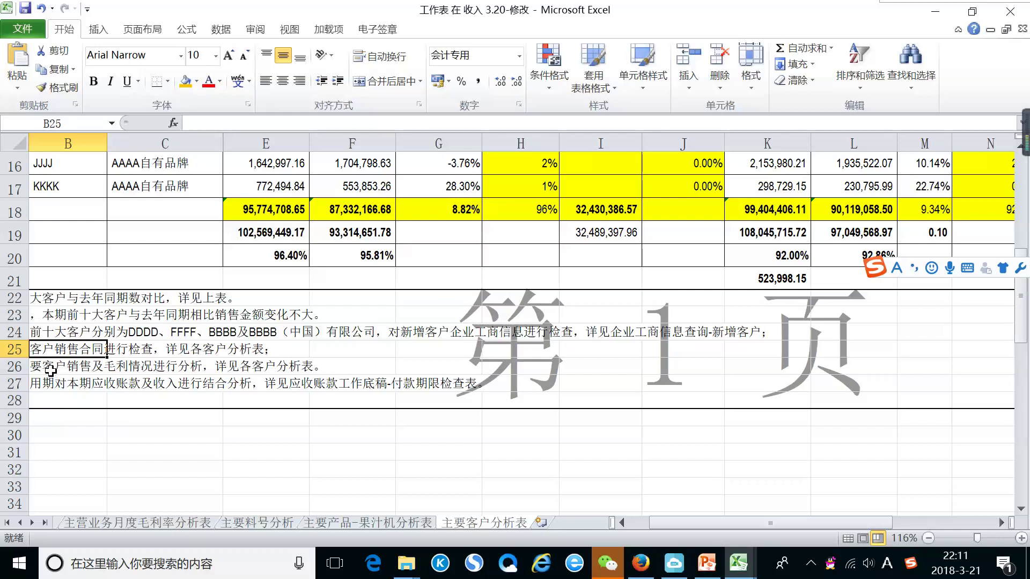
click(51, 368)
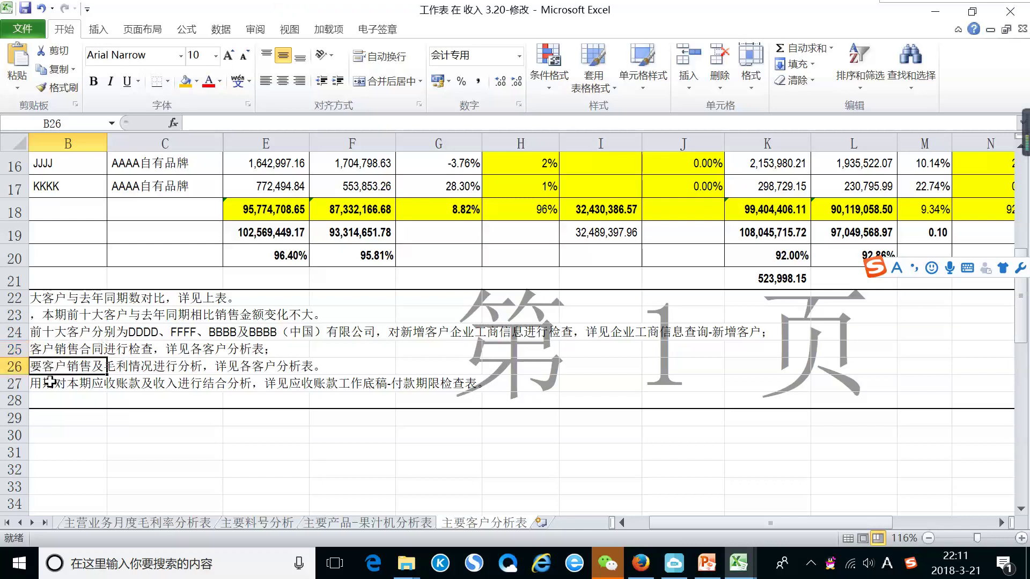
click(51, 384)
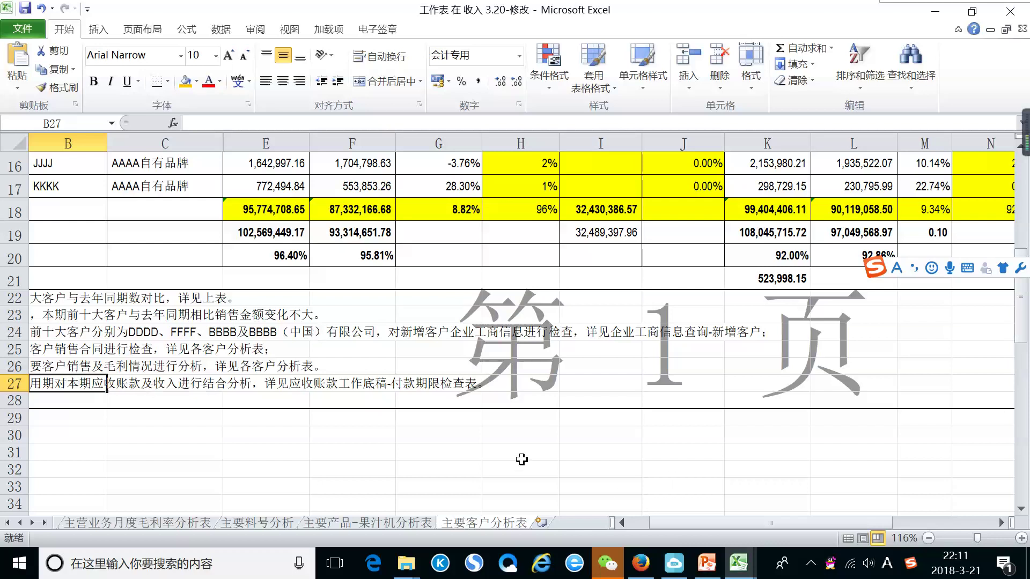
scroll(522, 459, up, 5)
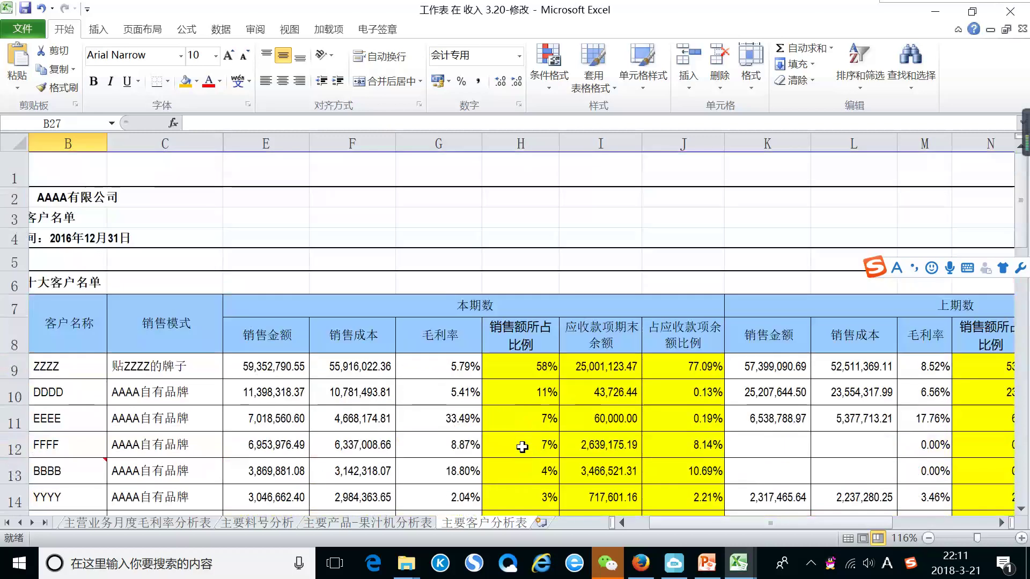
drag(833, 521, 742, 543)
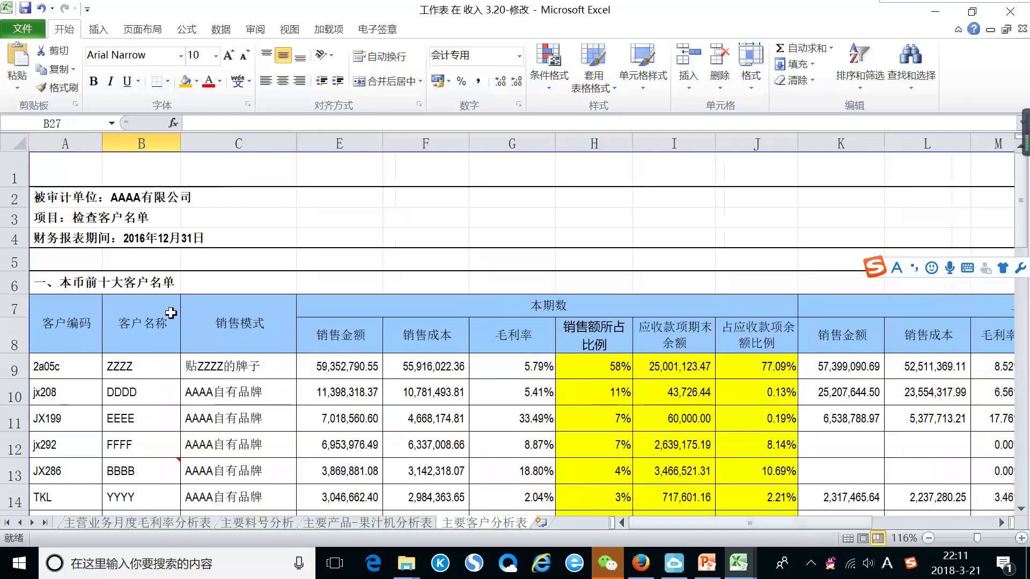
Step: Check the live class window before continuing with the customer table
mouse_move(610, 567)
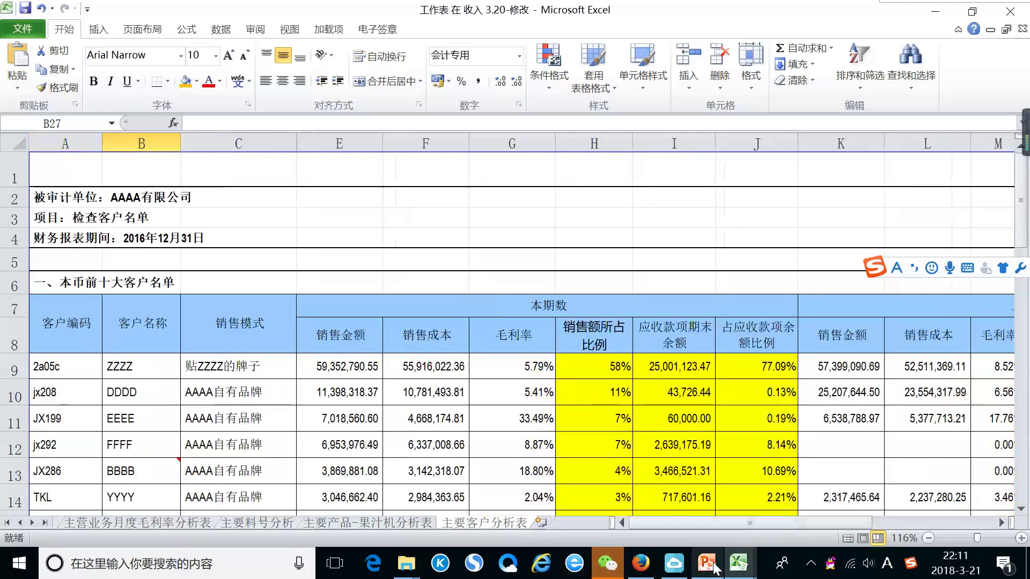
mouse_move(715, 568)
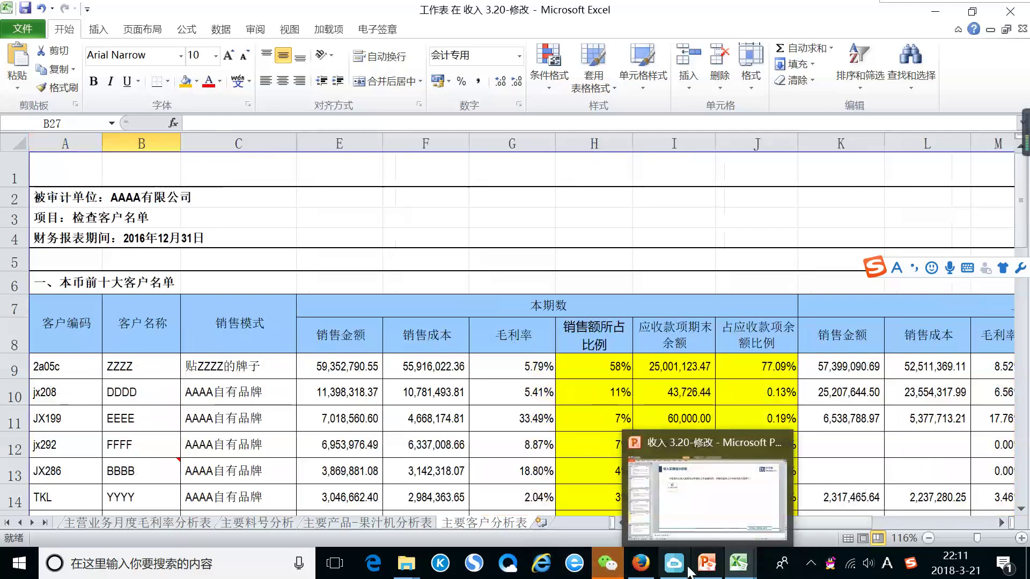
mouse_move(676, 573)
click(661, 526)
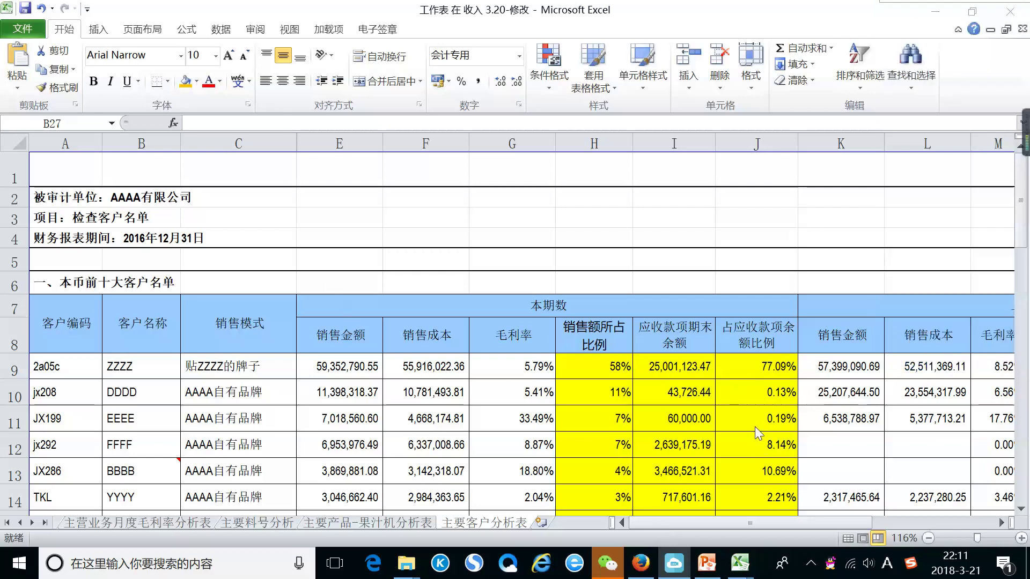
Step: Review the customers' 销售模式 and current-period 销售金额 in A9:E17, comparing ZZZZ in row 9 with EEEE in row 11
scroll(821, 458, down, 1)
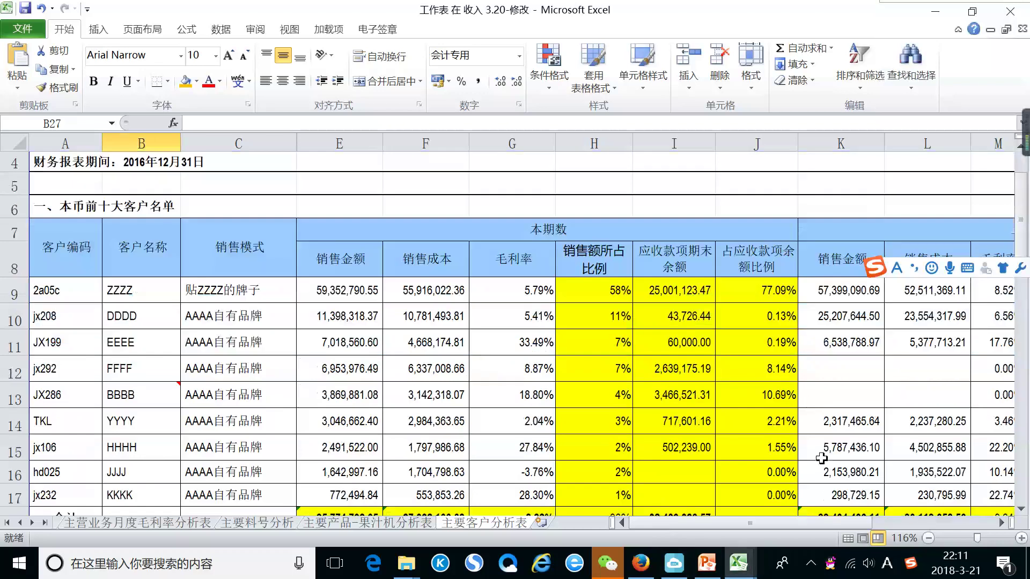
scroll(821, 458, down, 1)
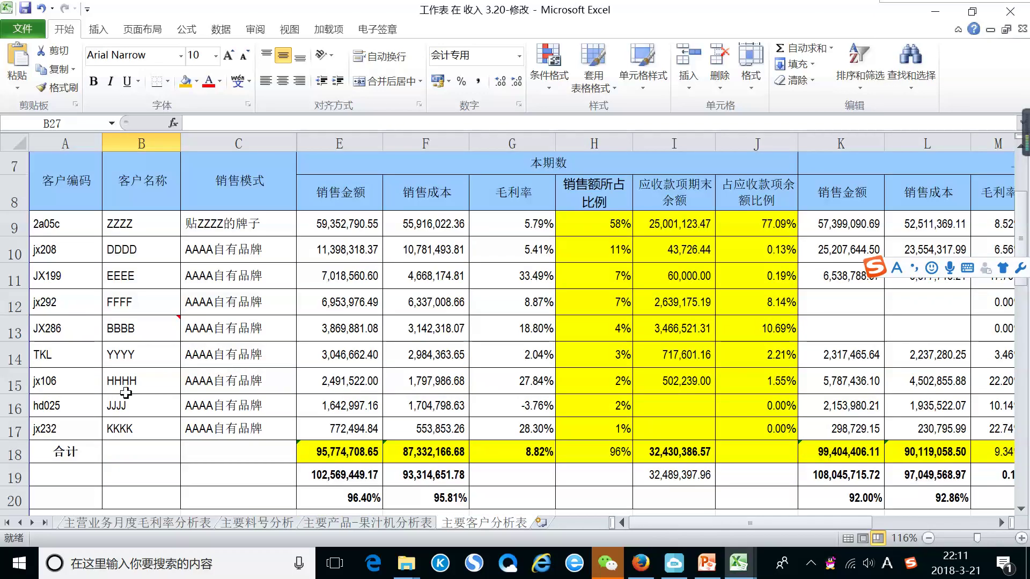
scroll(667, 493, down, 1)
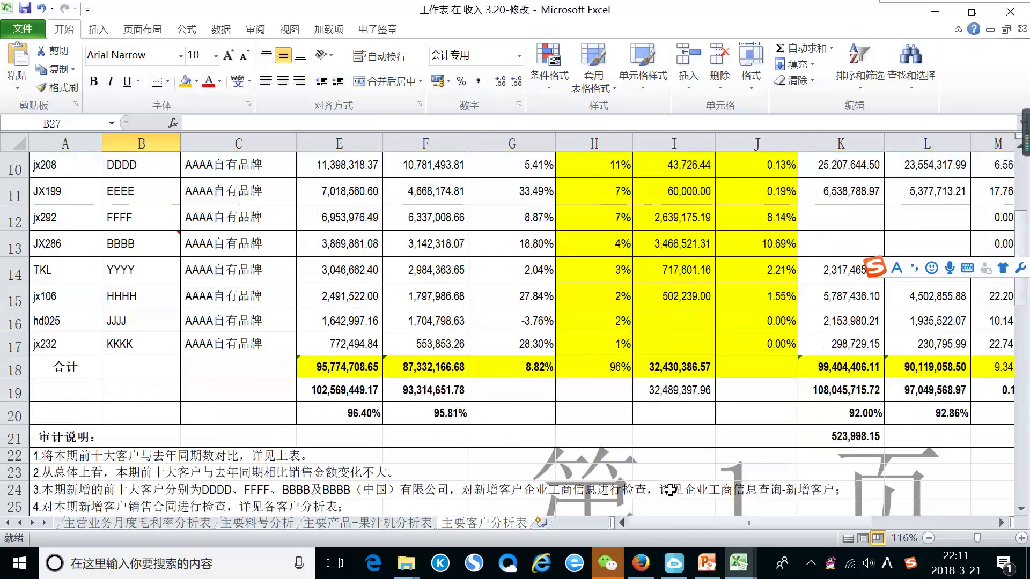
scroll(674, 486, up, 1)
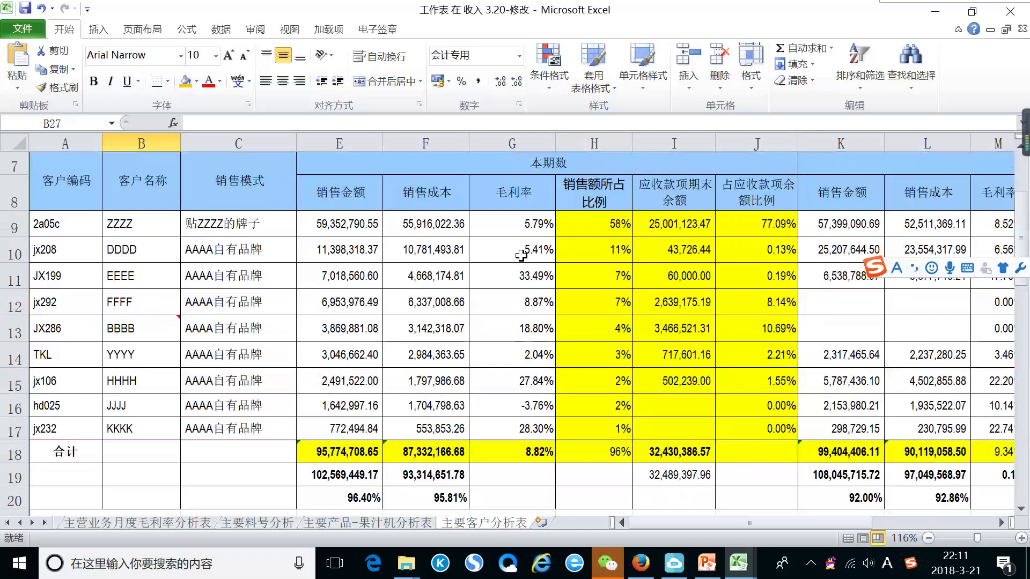
click(59, 234)
mouse_move(59, 234)
mouse_down()
mouse_move(343, 387)
mouse_move(344, 427)
mouse_up()
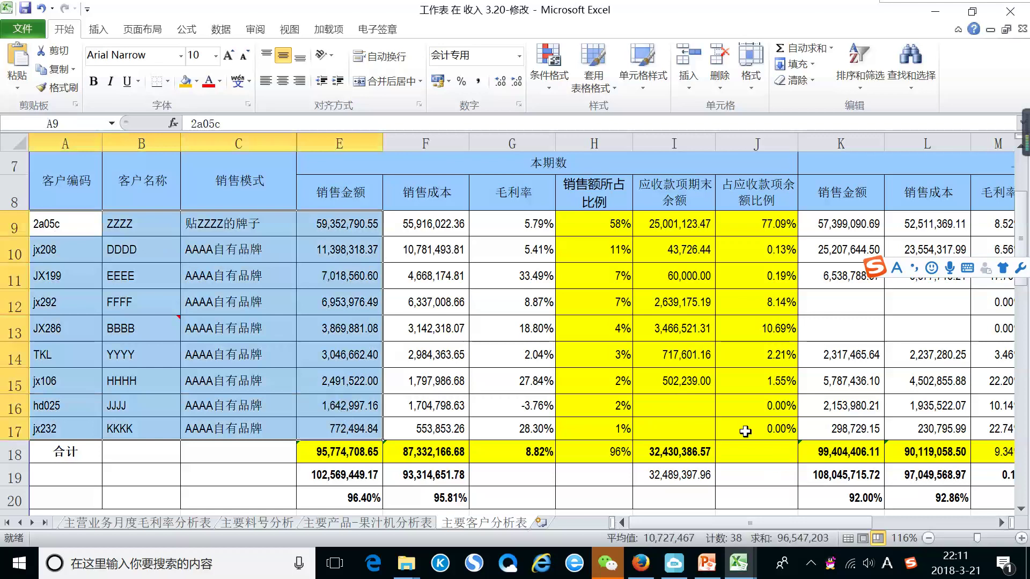
click(688, 372)
drag(224, 230, 337, 227)
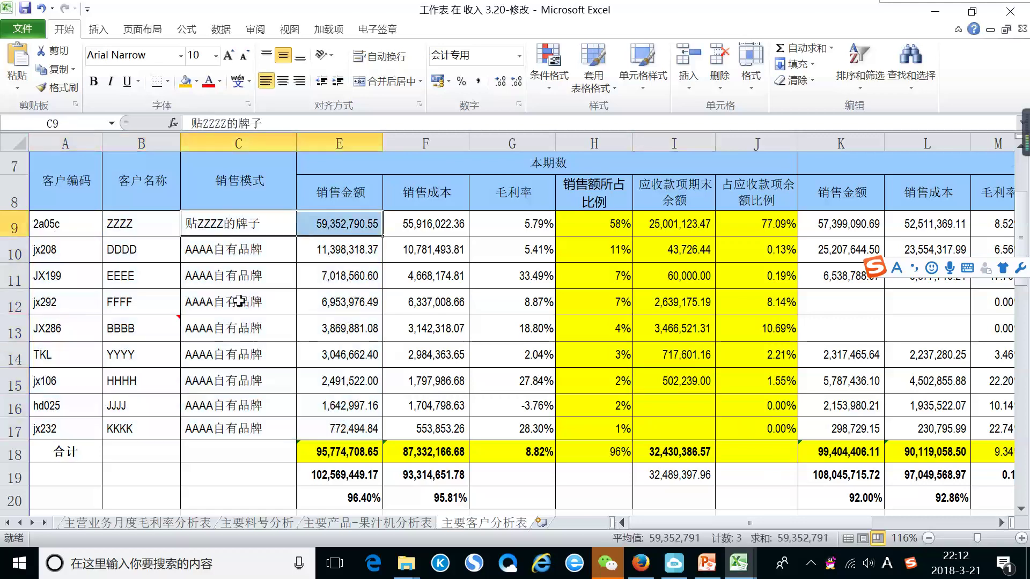
drag(240, 285, 322, 278)
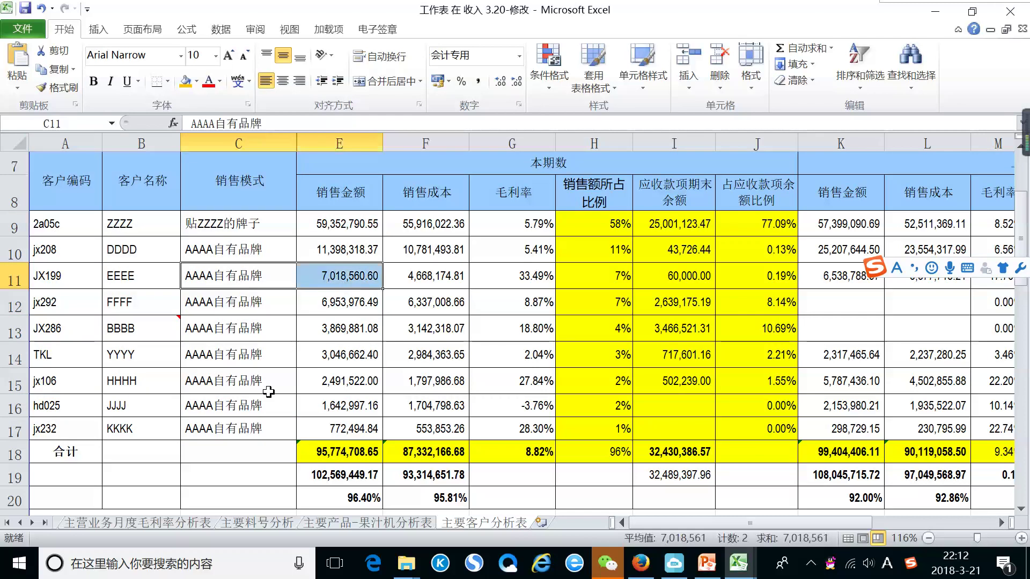
Step: Read a contact's unread WeChat conversation, minimise it, and bring up the live class chat
click(674, 565)
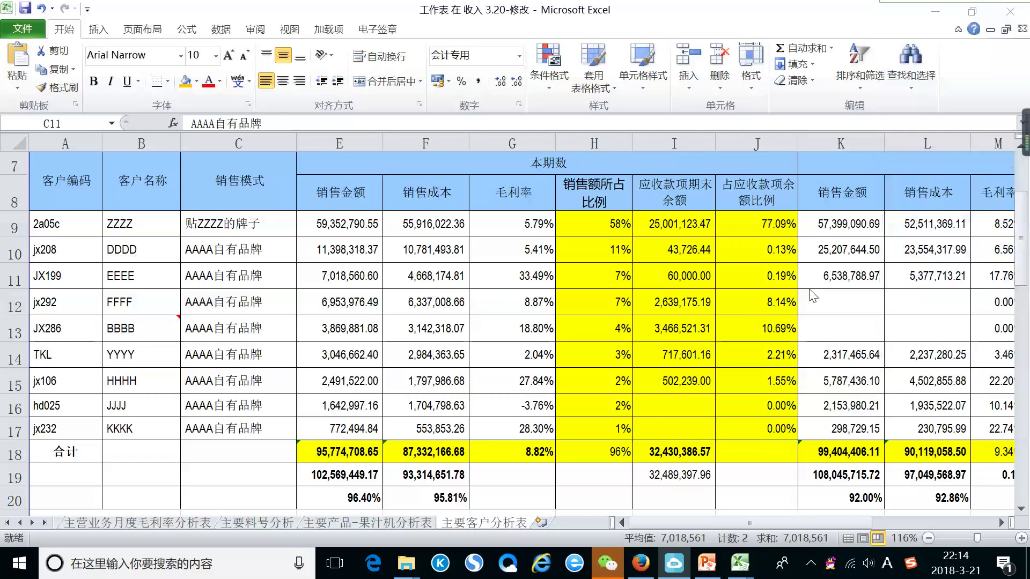
click(811, 563)
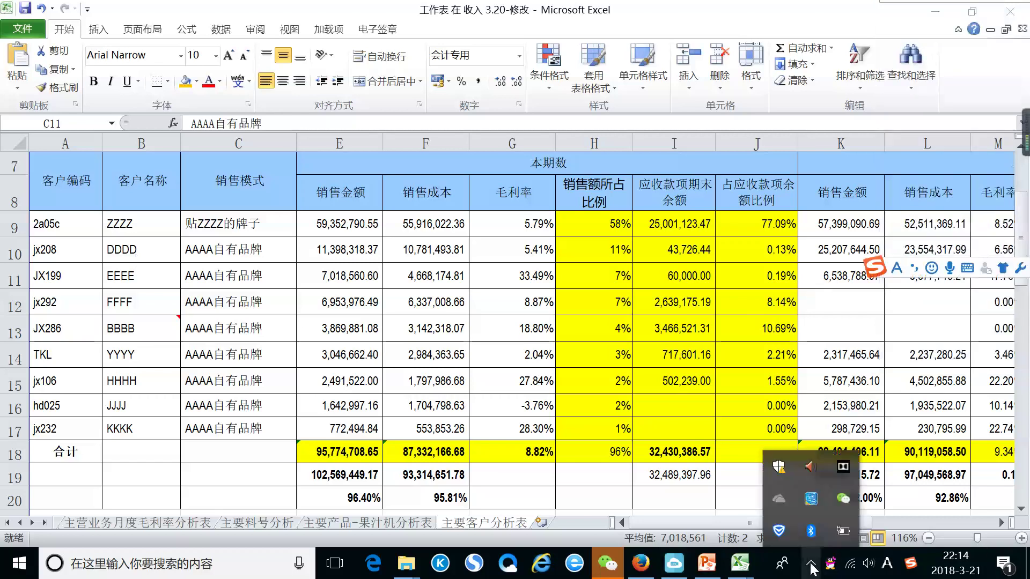
mouse_move(843, 498)
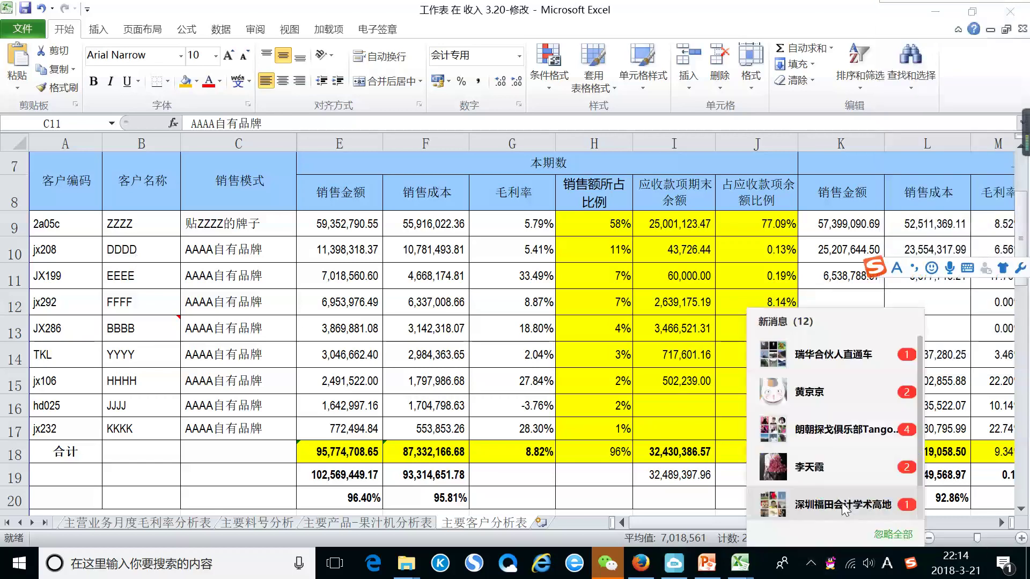
click(835, 410)
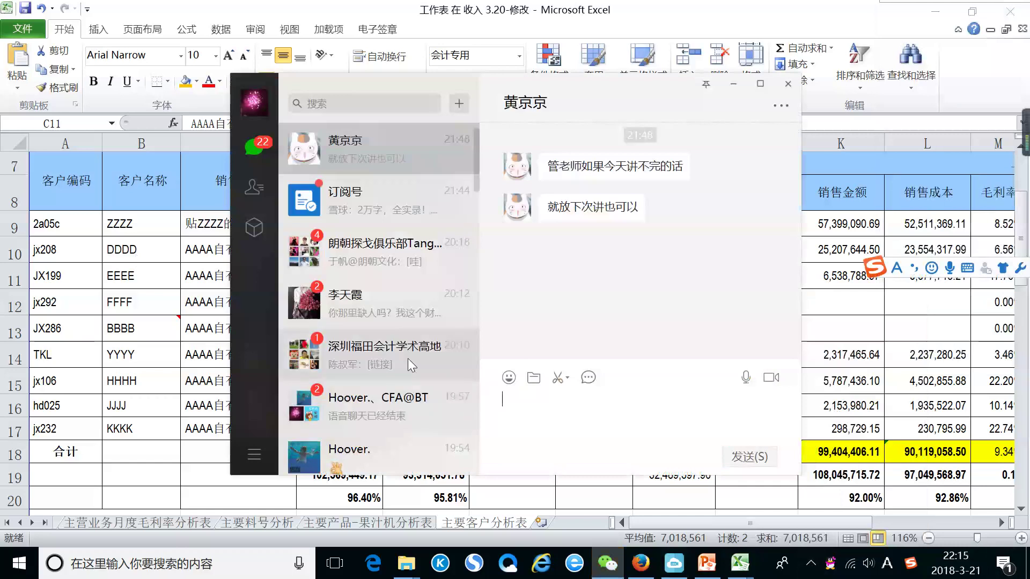
click(733, 84)
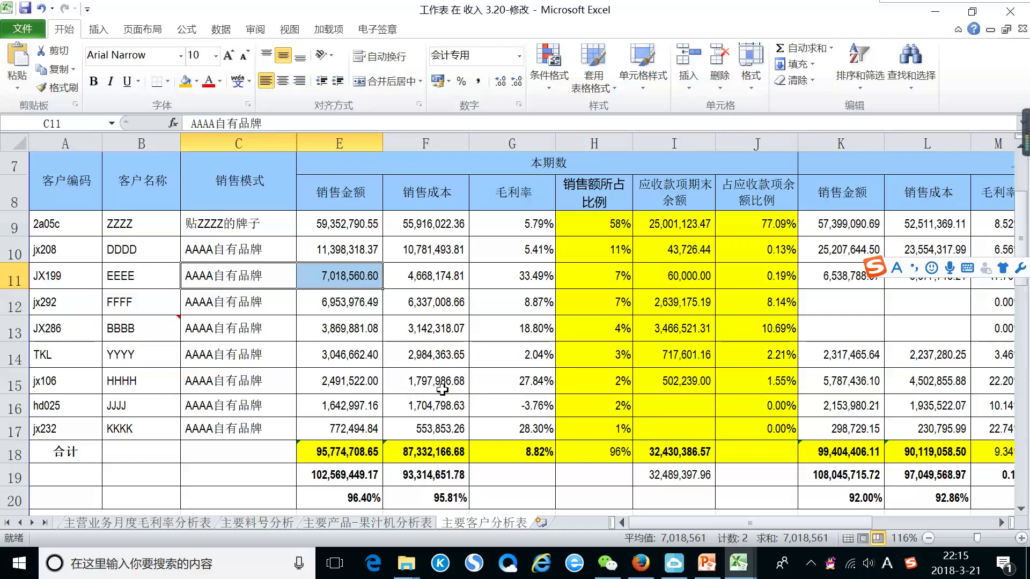
click(676, 568)
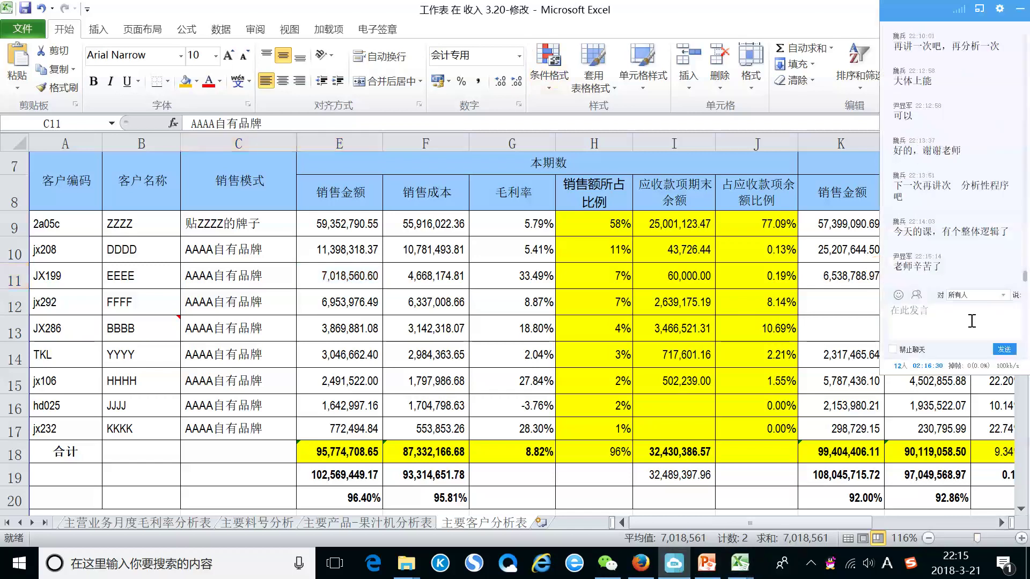
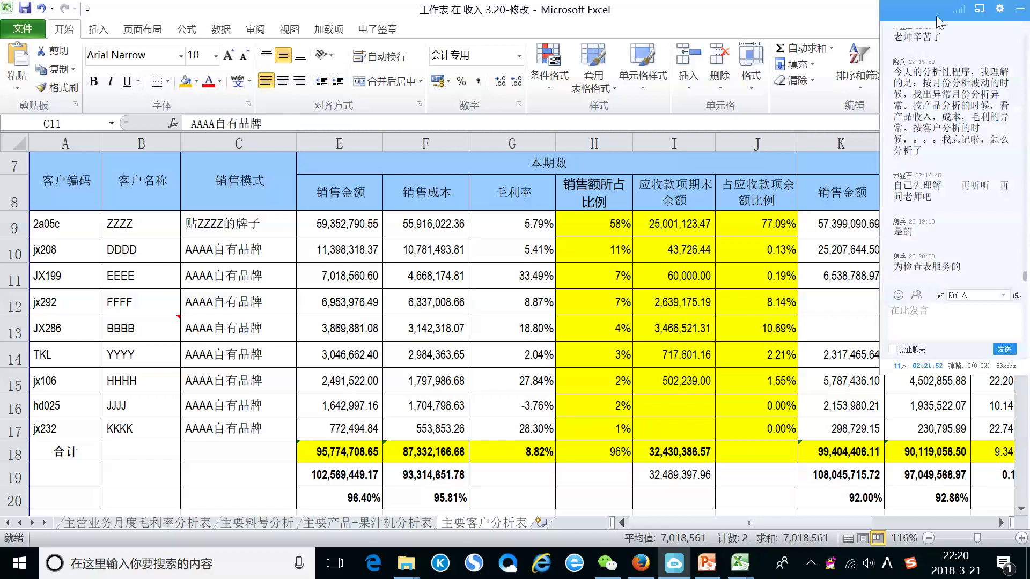
Step: Minimise the workbook, presentation and folder windows, and refresh the desktop
click(876, 21)
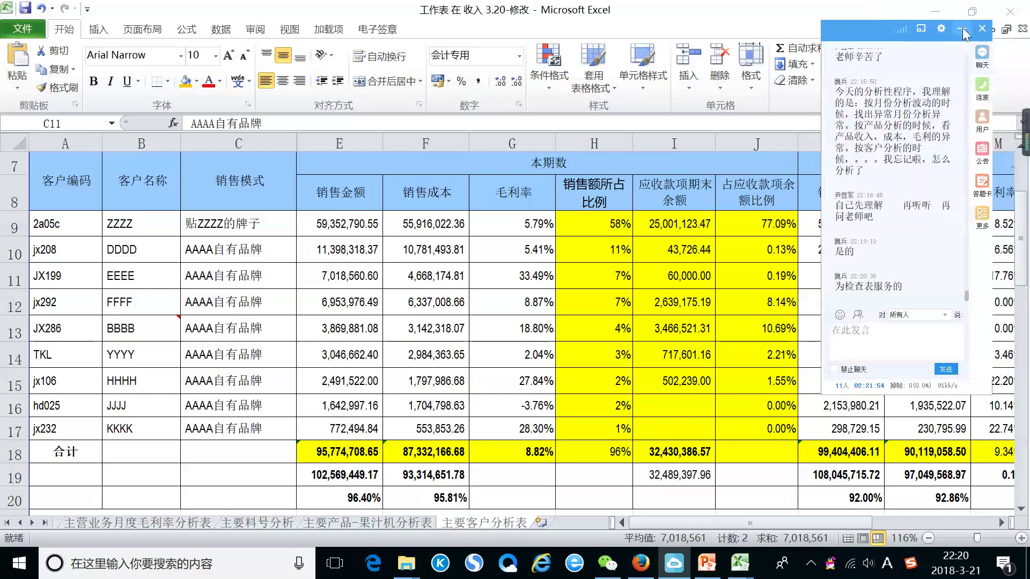
click(934, 10)
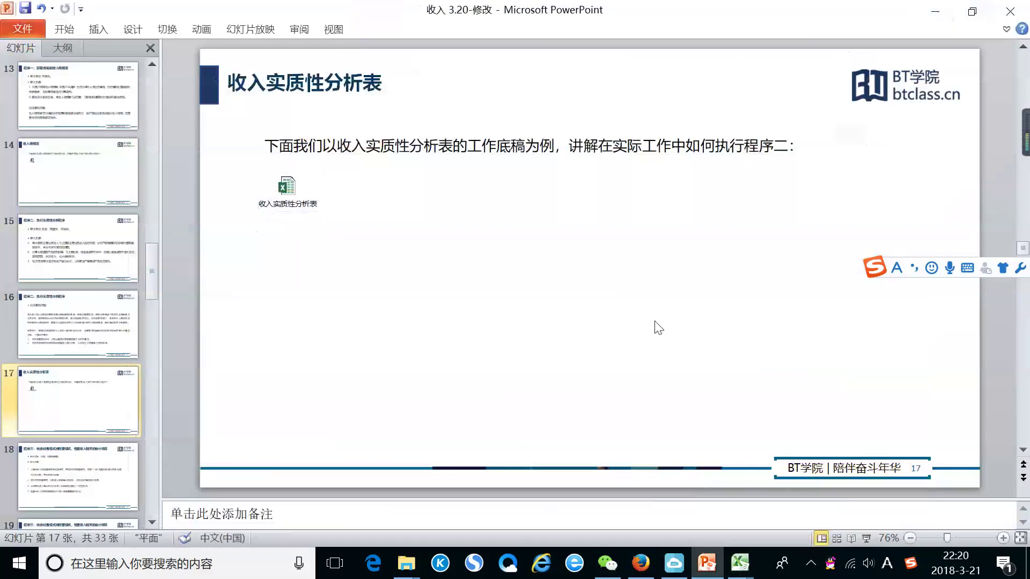
click(933, 10)
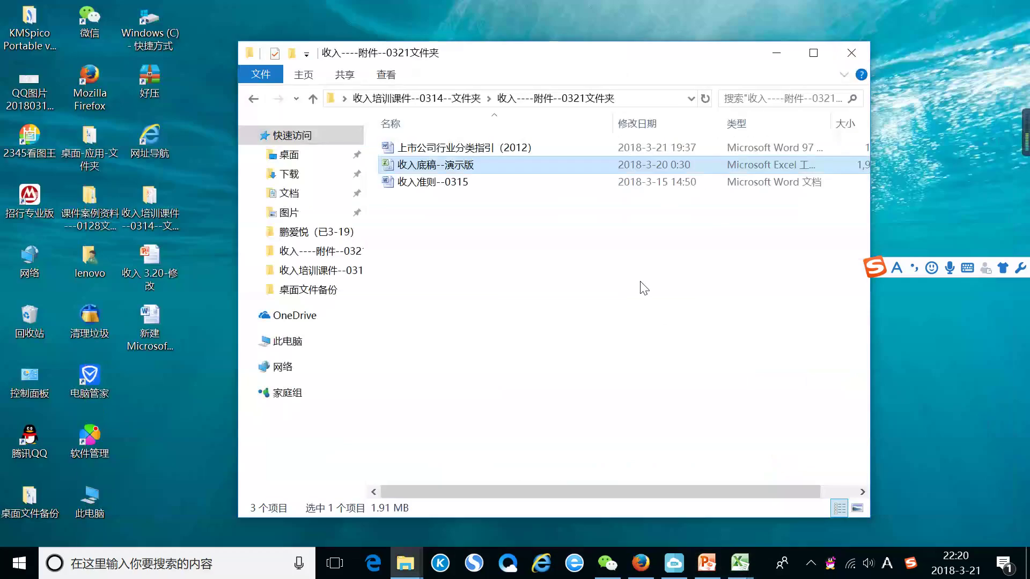
click(776, 53)
right_click(629, 92)
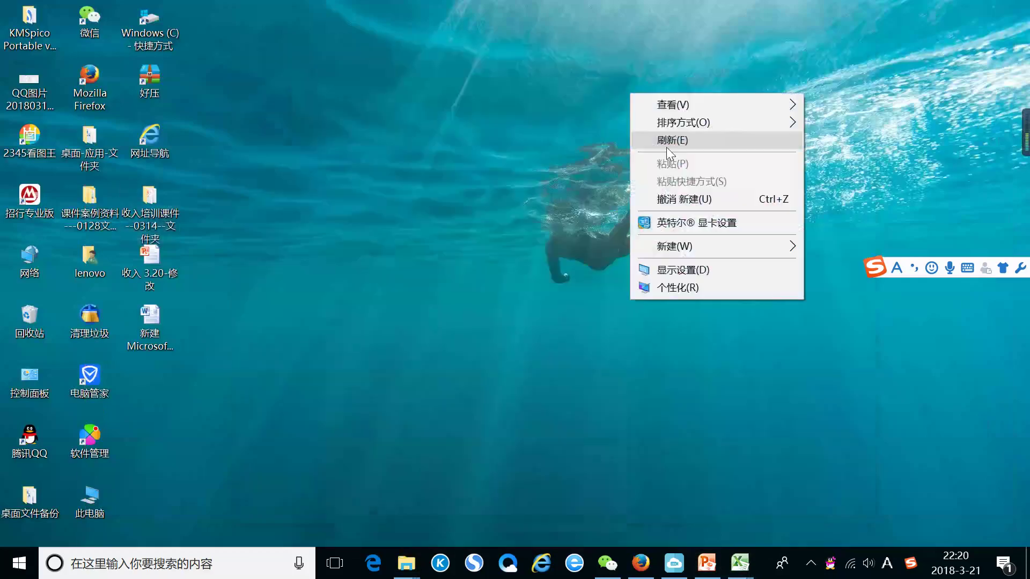
click(667, 138)
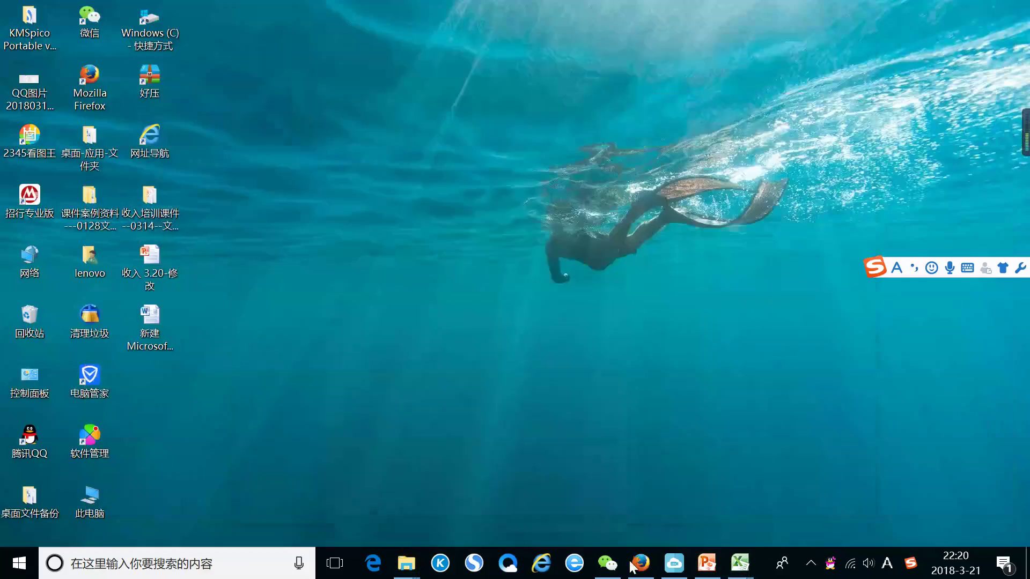
Step: Switch to the 收入底稿--演示版 workbook and open the 果汁机-TK-9631APQ1-2A05-T sheet
mouse_move(738, 563)
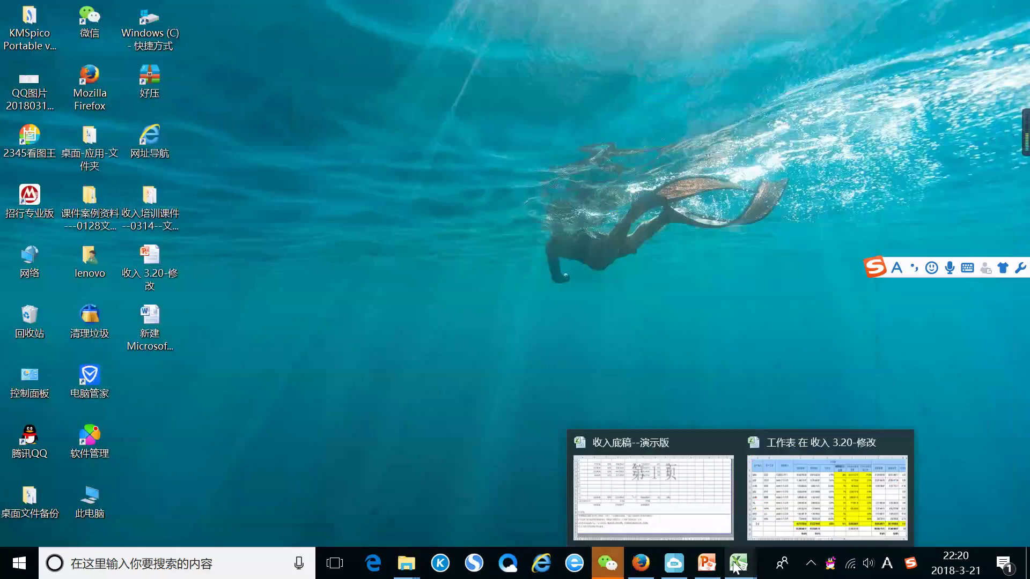
click(770, 504)
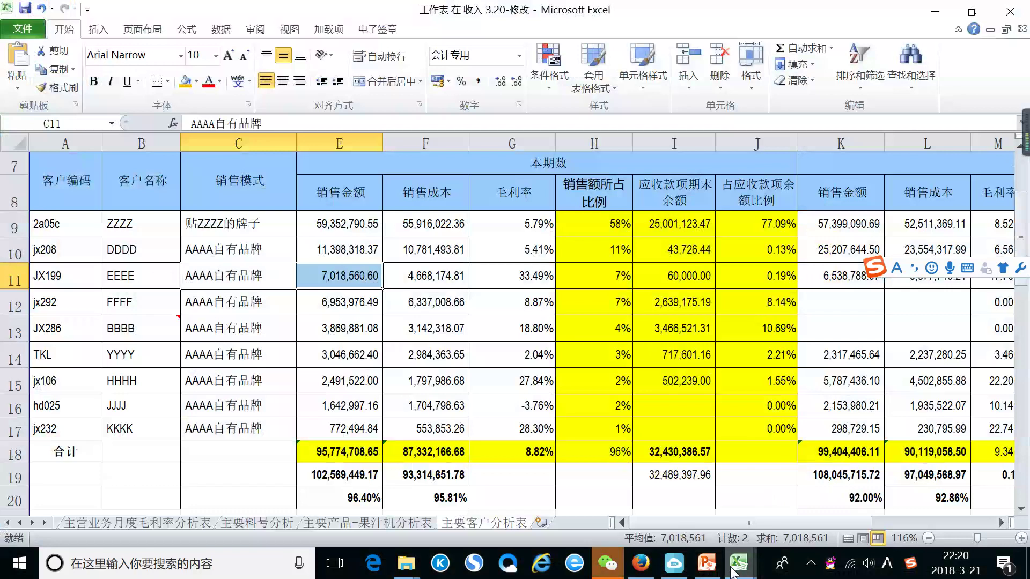
mouse_move(733, 573)
click(679, 504)
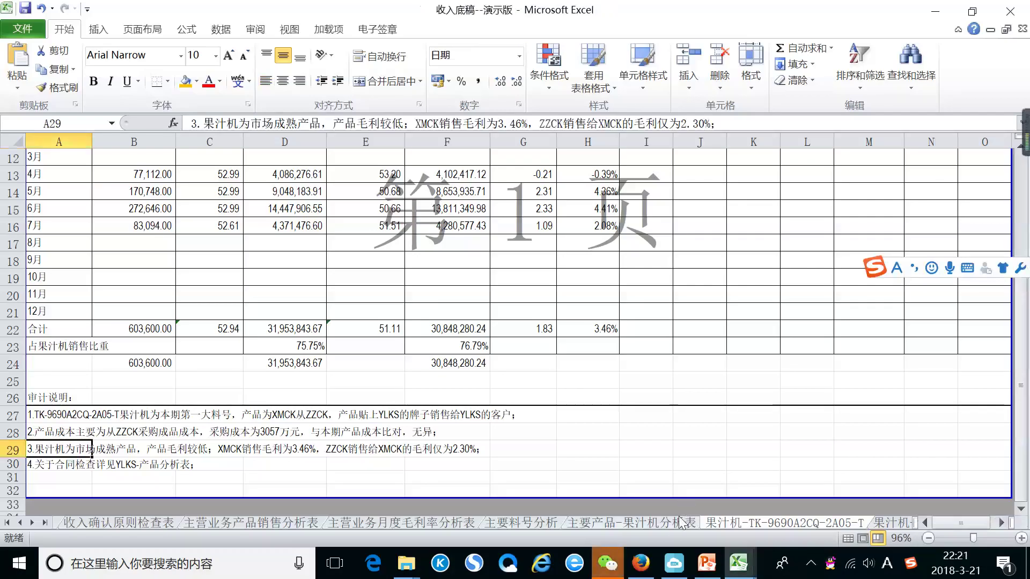
click(890, 528)
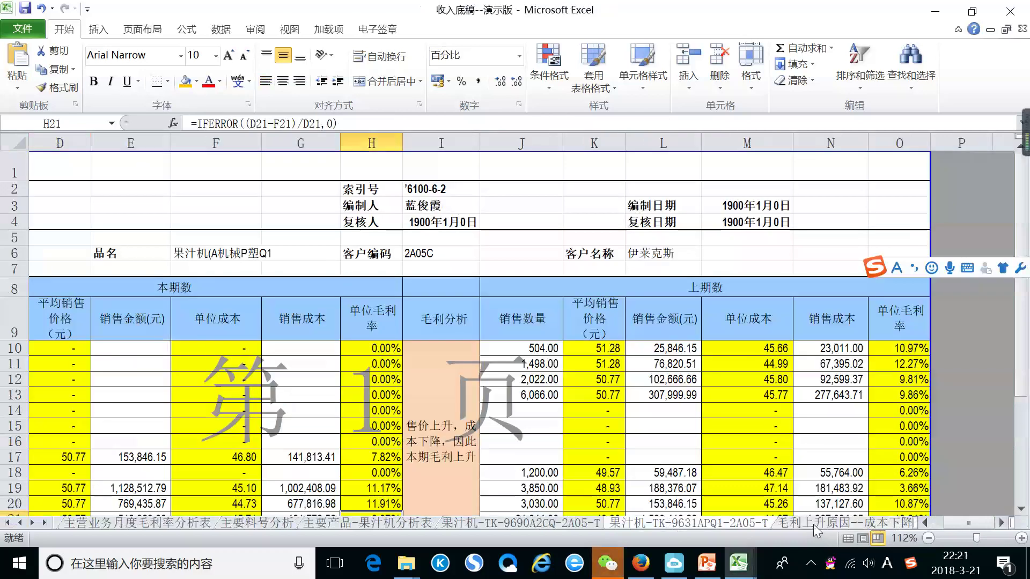
Step: Open the 毛利上升原因--成本下降 sheet and examine TK-9654A2PQ1-2A09T's monthly prices, unit costs and margins for both periods
click(813, 524)
scroll(786, 399, up, 1)
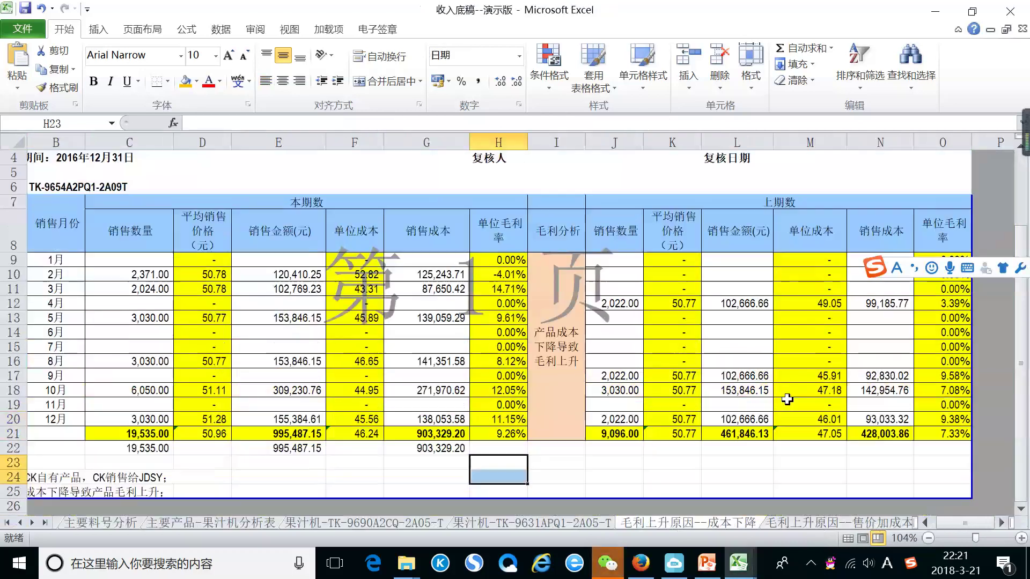
scroll(787, 398, up, 1)
scroll(786, 370, down, 2)
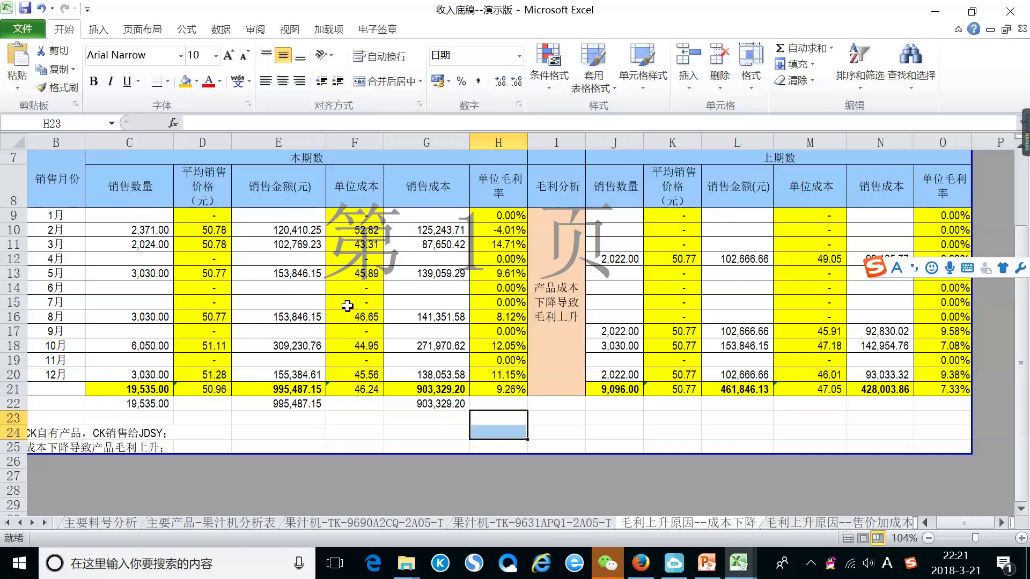
scroll(353, 294, up, 2)
scroll(353, 294, down, 1)
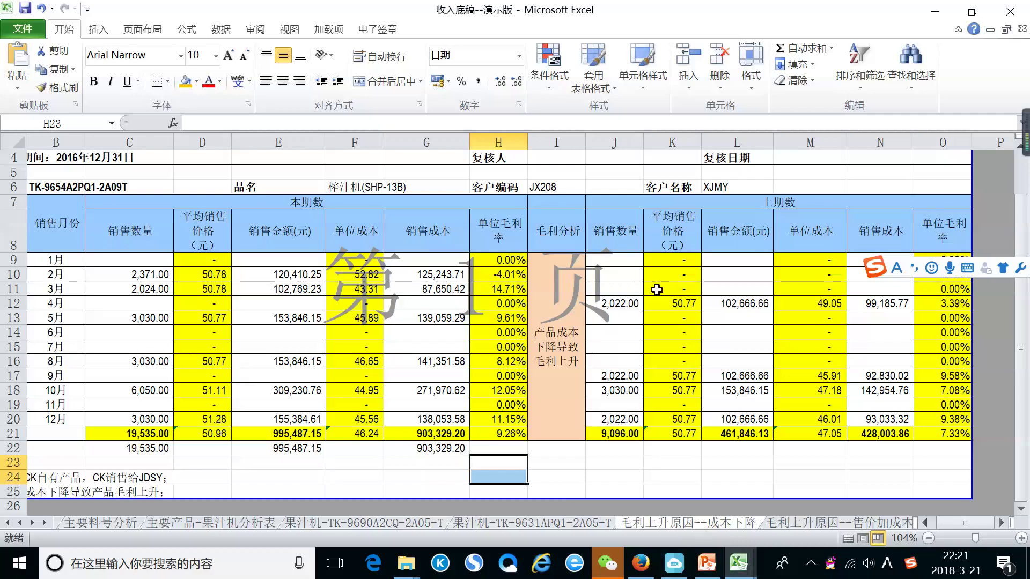
scroll(608, 397, up, 1)
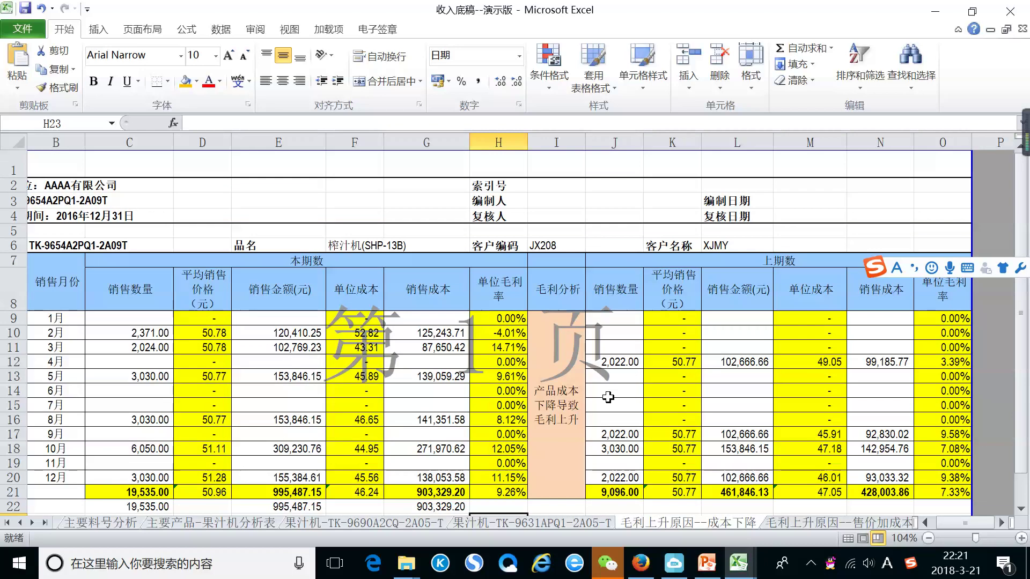
Step: Compare TK-9654A2PQ1-2A09T's total-row unit cost and average selling price between the current and prior periods
scroll(608, 397, down, 1)
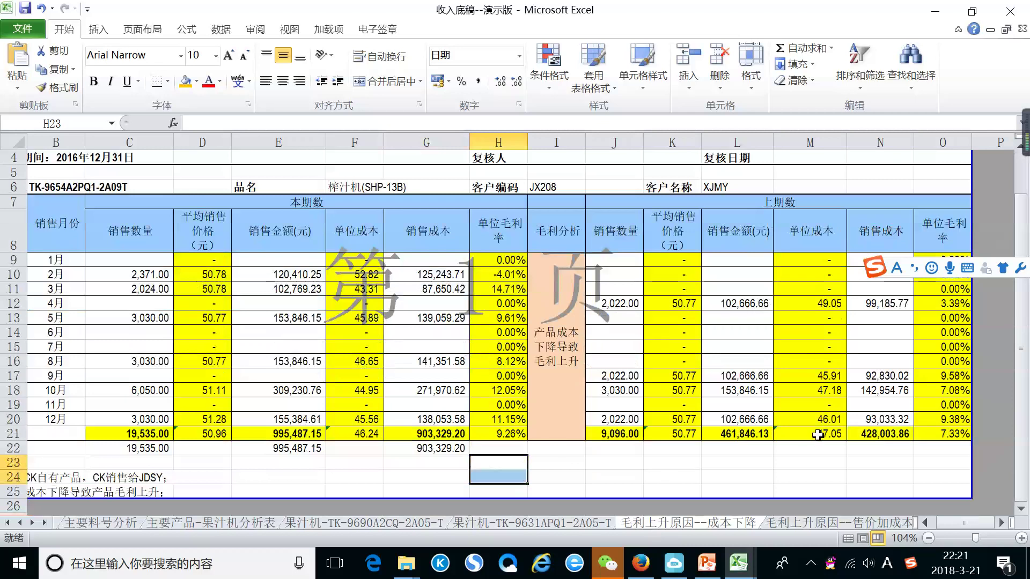
click(811, 439)
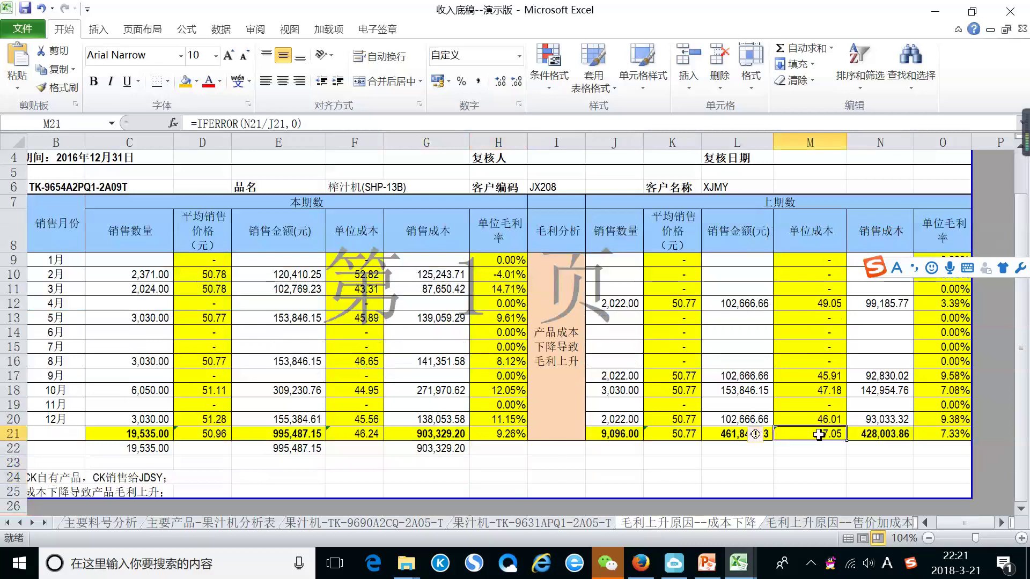
click(367, 436)
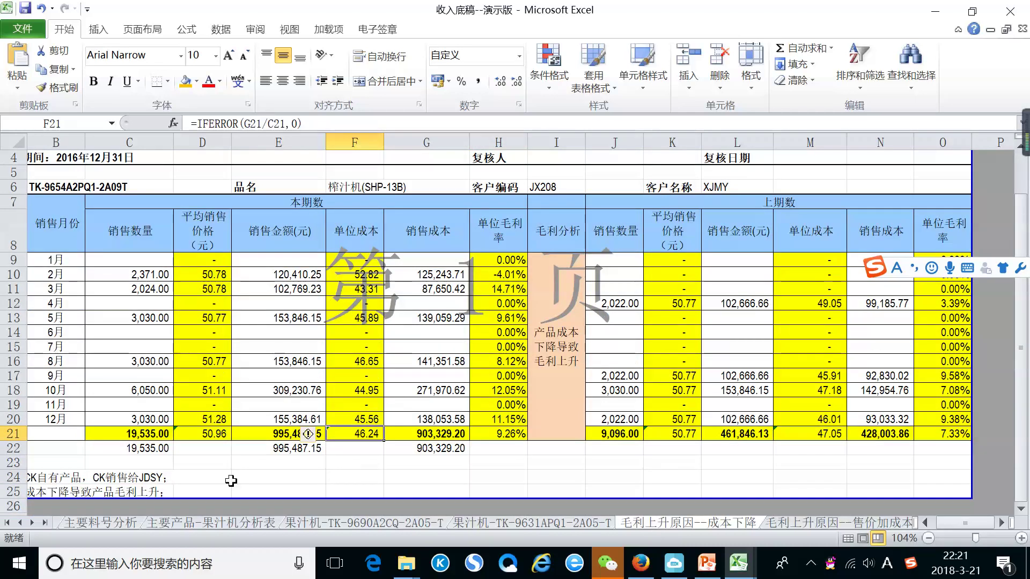
click(209, 437)
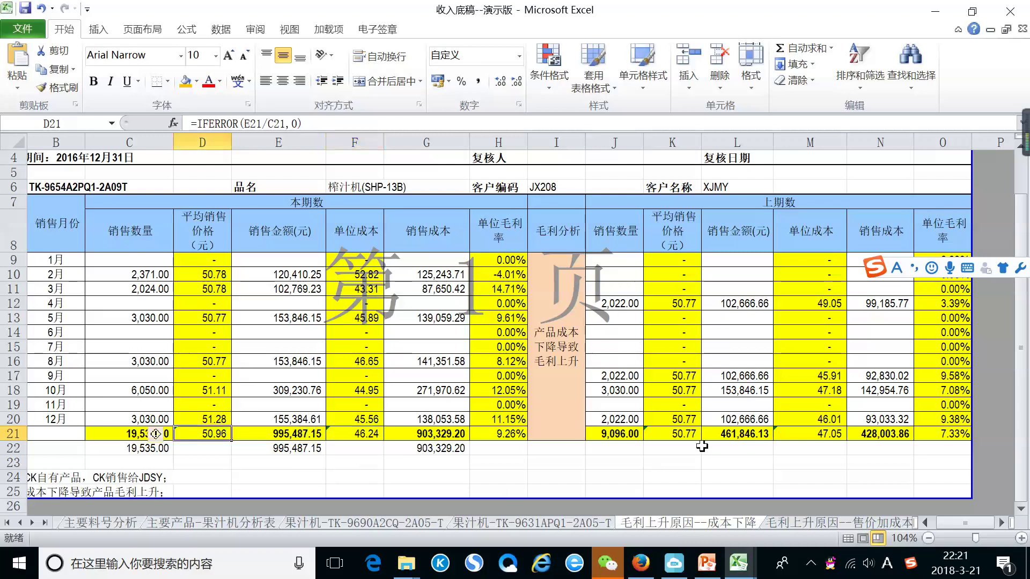
click(680, 435)
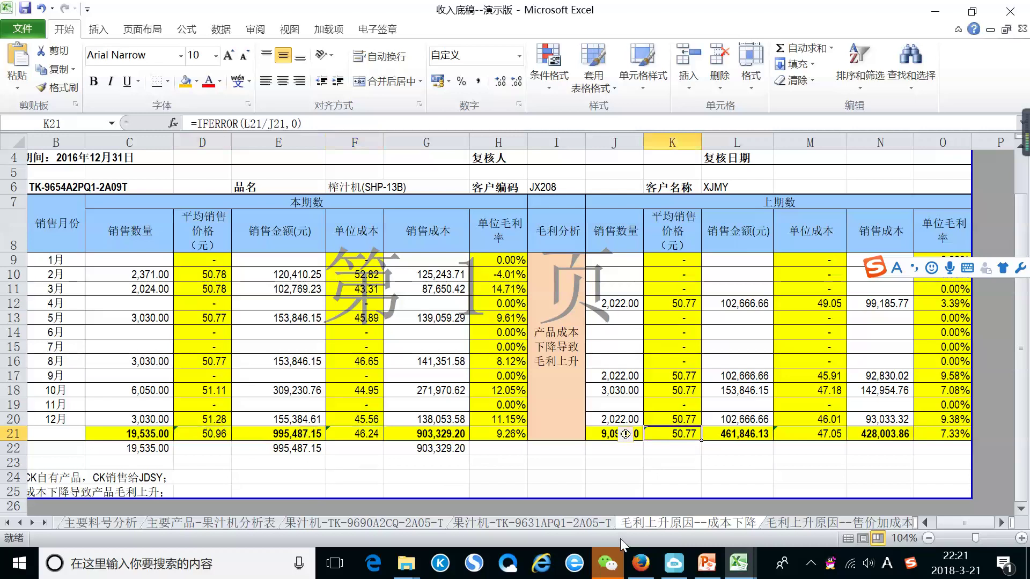
Step: Open the 毛利上升原因--售价加成本 sheet and check TK-1826B4-2024-T's total-row average price and unit cost for both periods
click(809, 523)
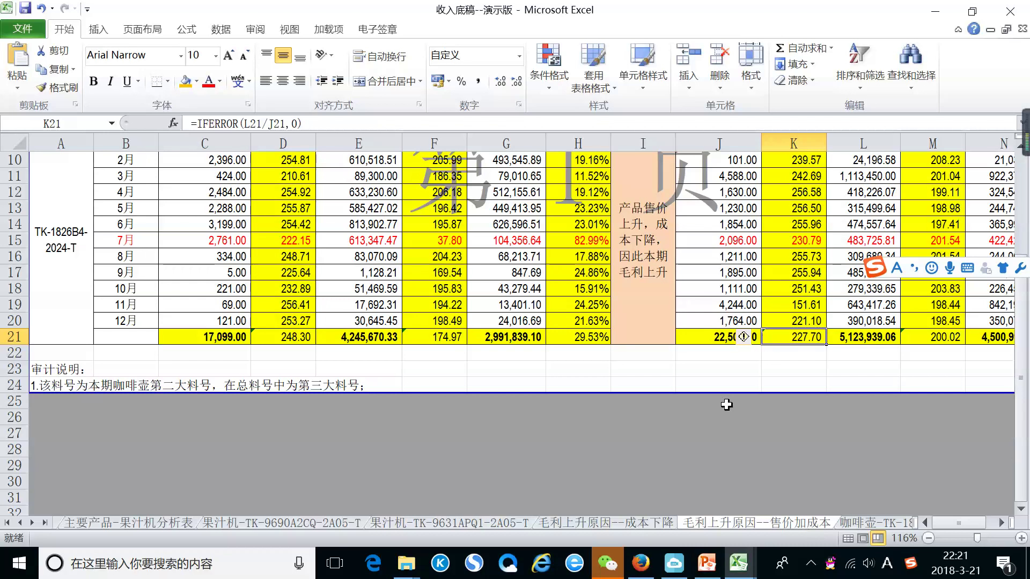
click(287, 339)
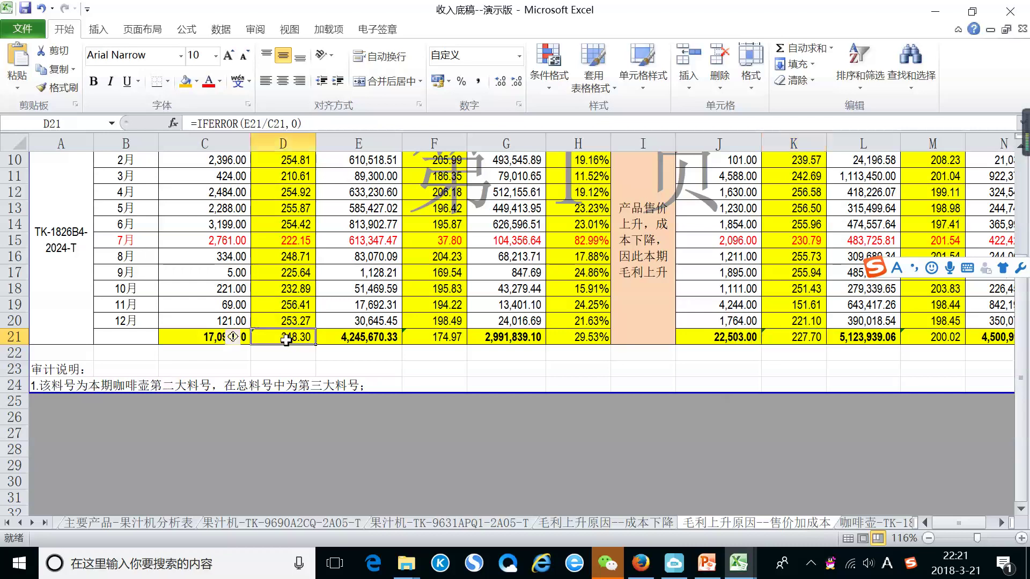
click(452, 337)
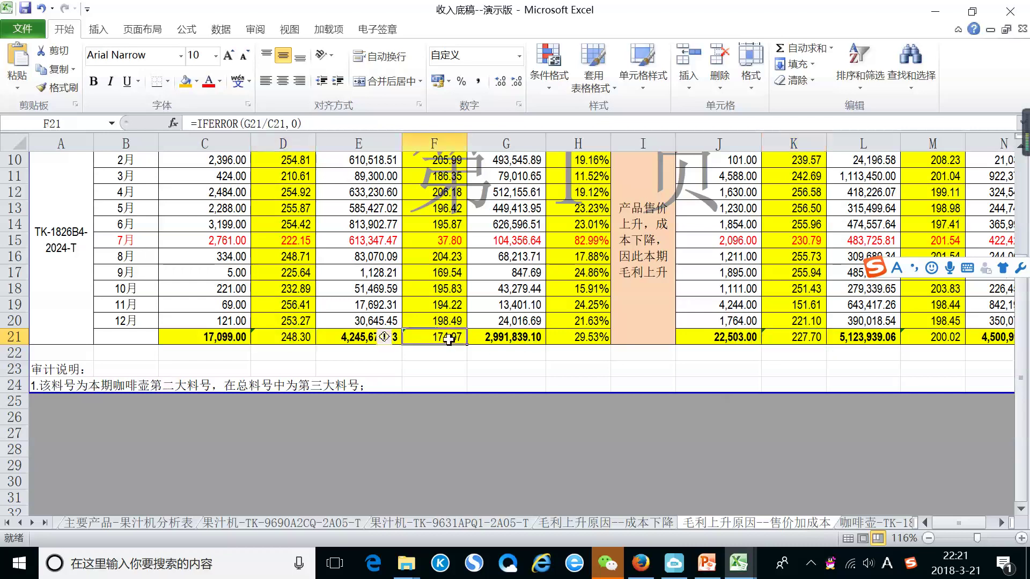
click(946, 338)
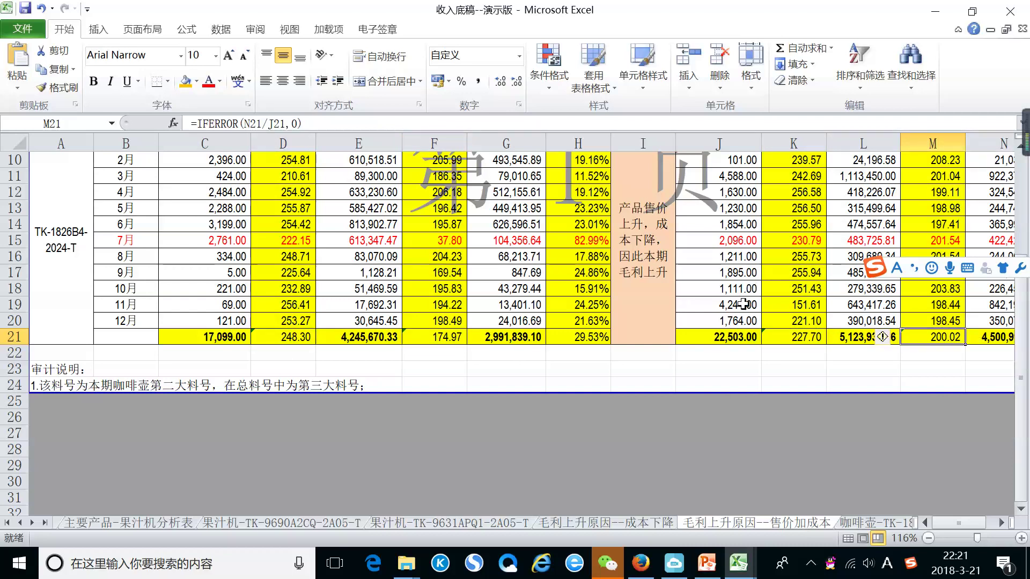
scroll(80, 321, up, 2)
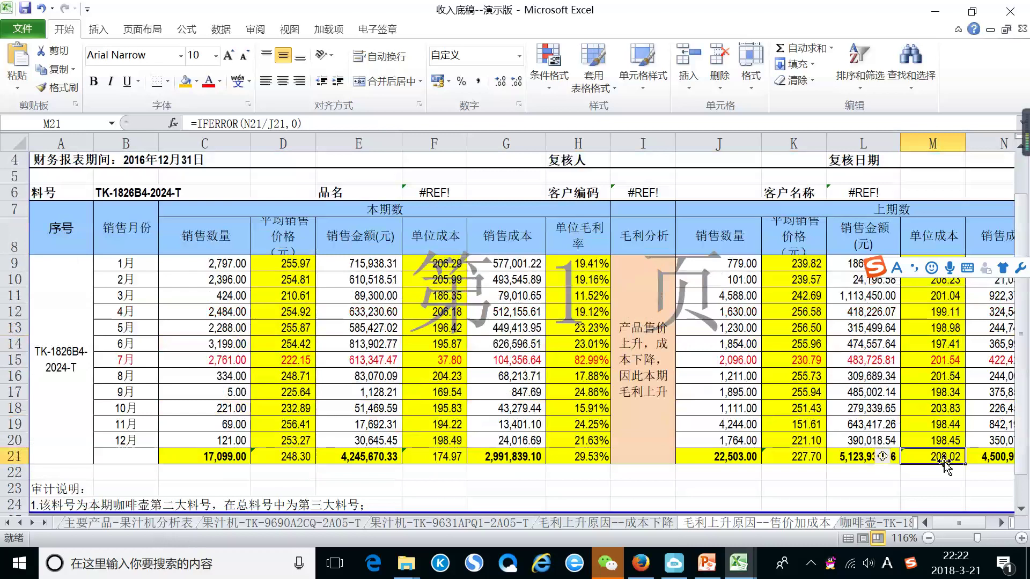
Step: Open the 主要料号分析 sheet and examine TK-1826B4-2024-T's unit cost and prices across the current and prior periods
click(20, 522)
click(20, 522)
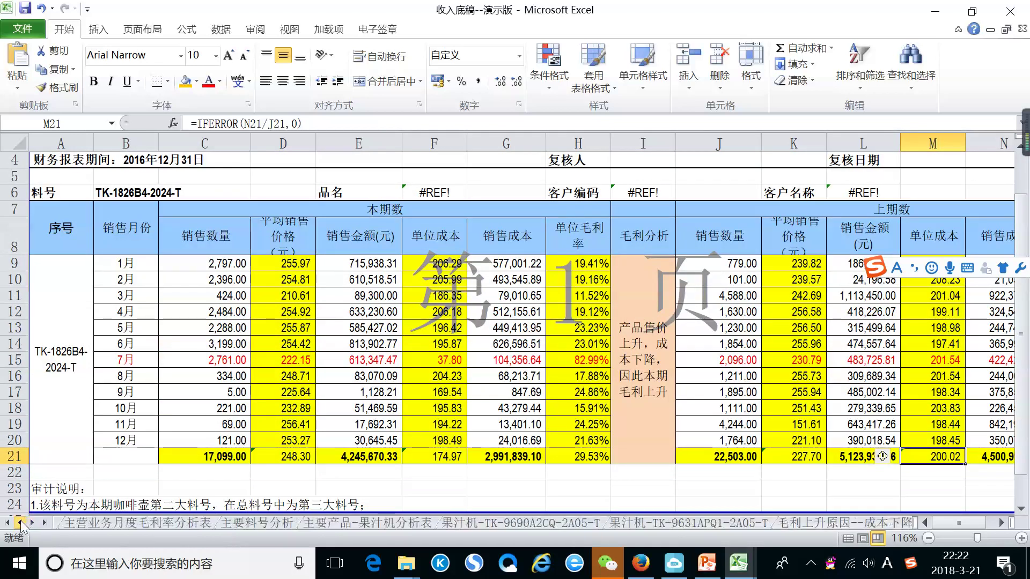
click(276, 523)
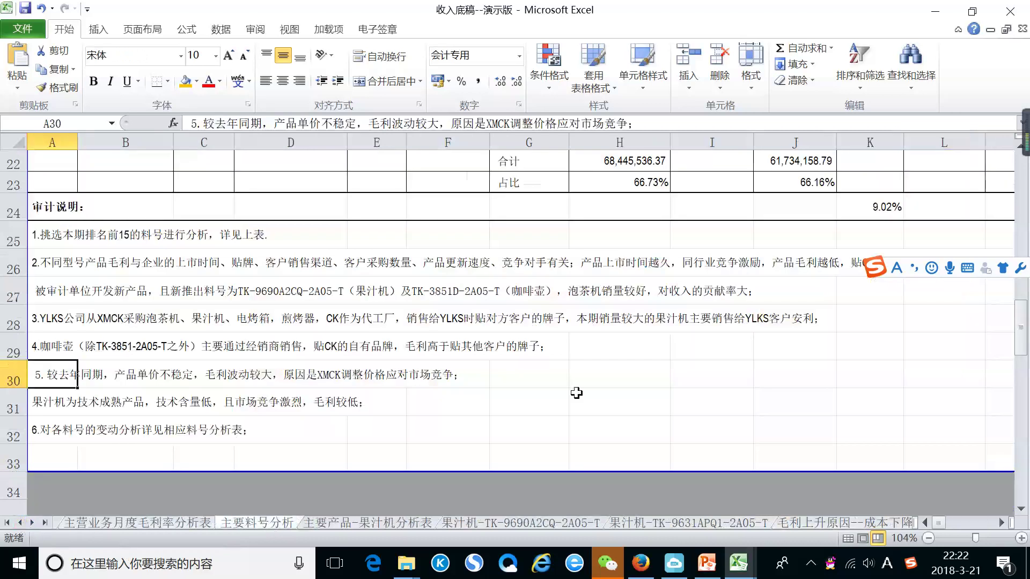
scroll(576, 393, up, 5)
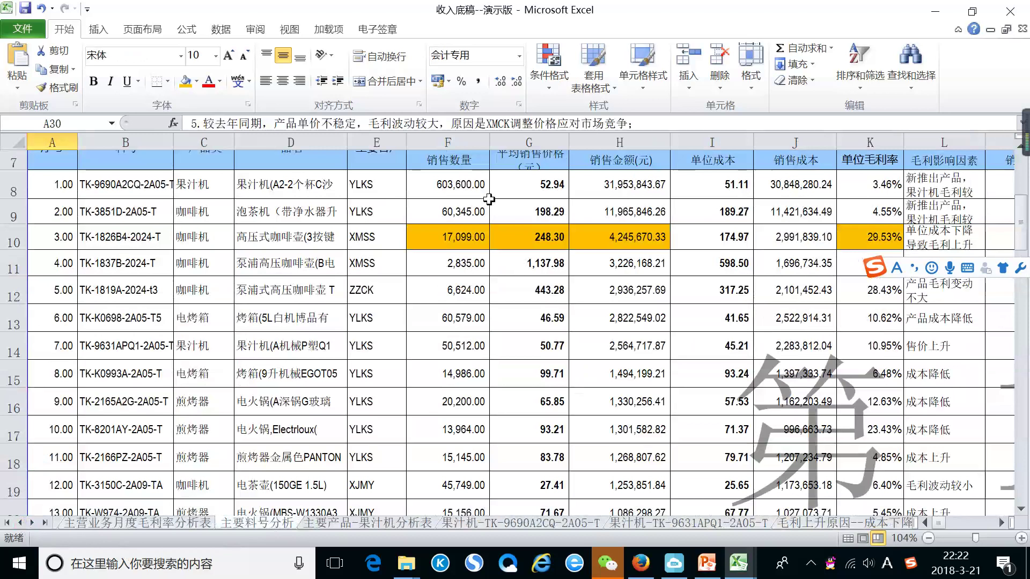
scroll(364, 263, up, 1)
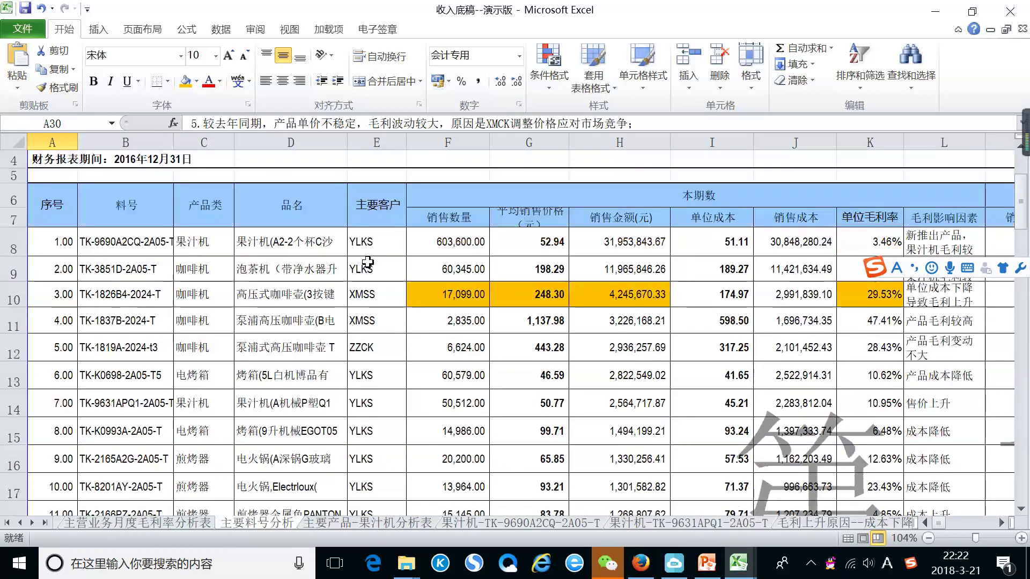
click(737, 293)
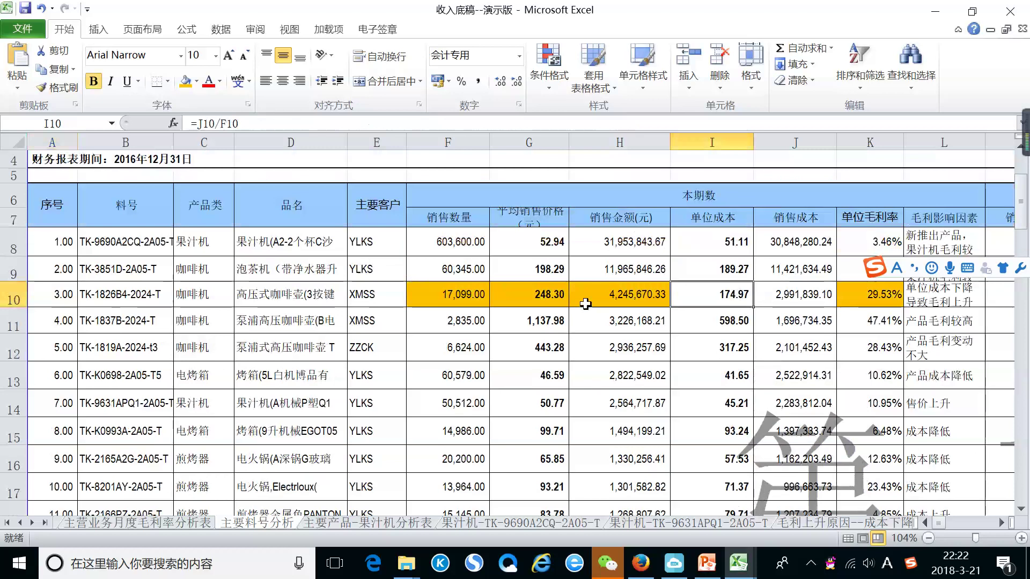
click(1001, 523)
click(1001, 523)
click(1001, 522)
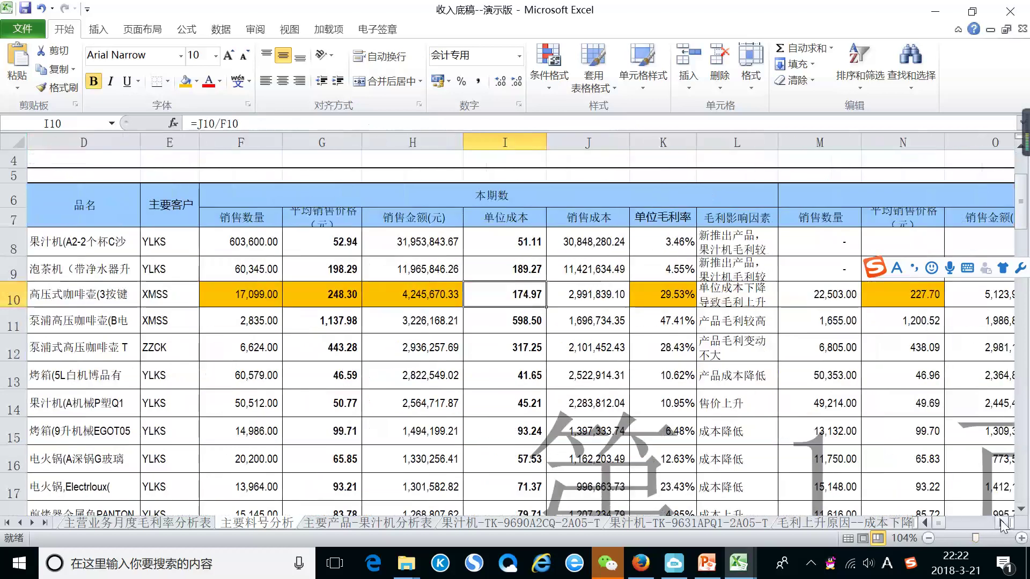
click(1001, 522)
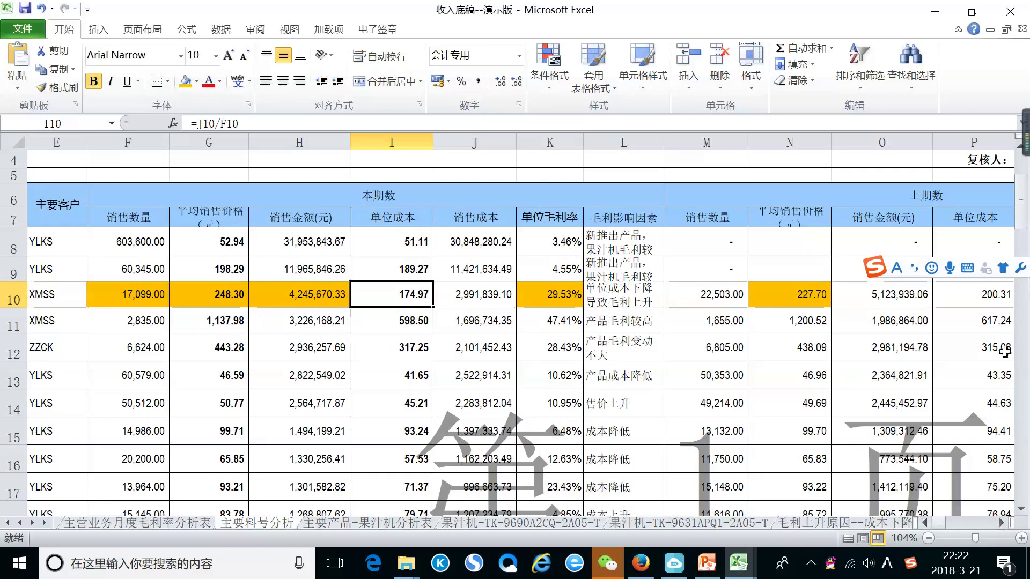
click(1001, 522)
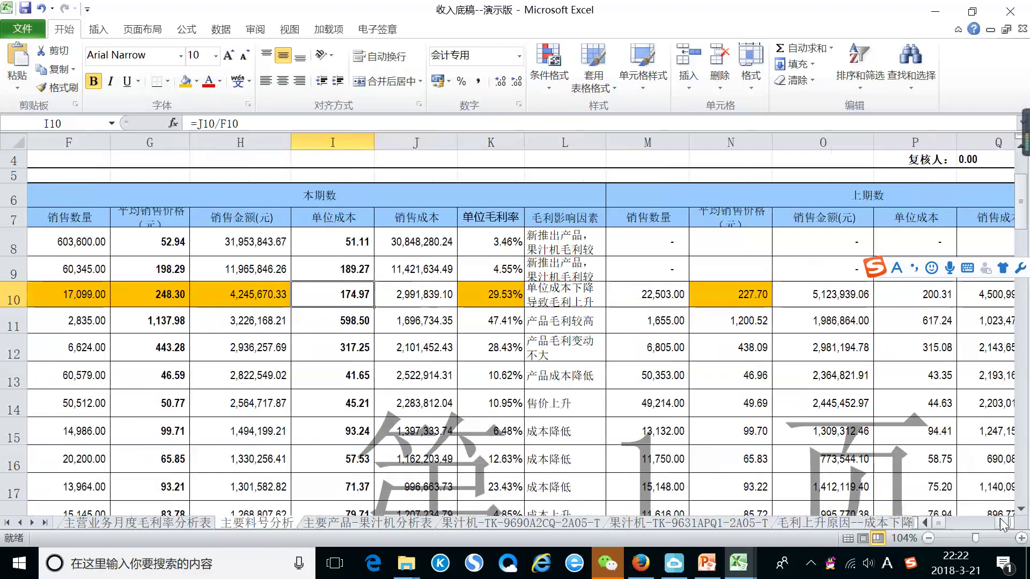
Step: Fill the whole TK-1826B4-2024-T row with orange
drag(3, 302, 3, 300)
click(4, 294)
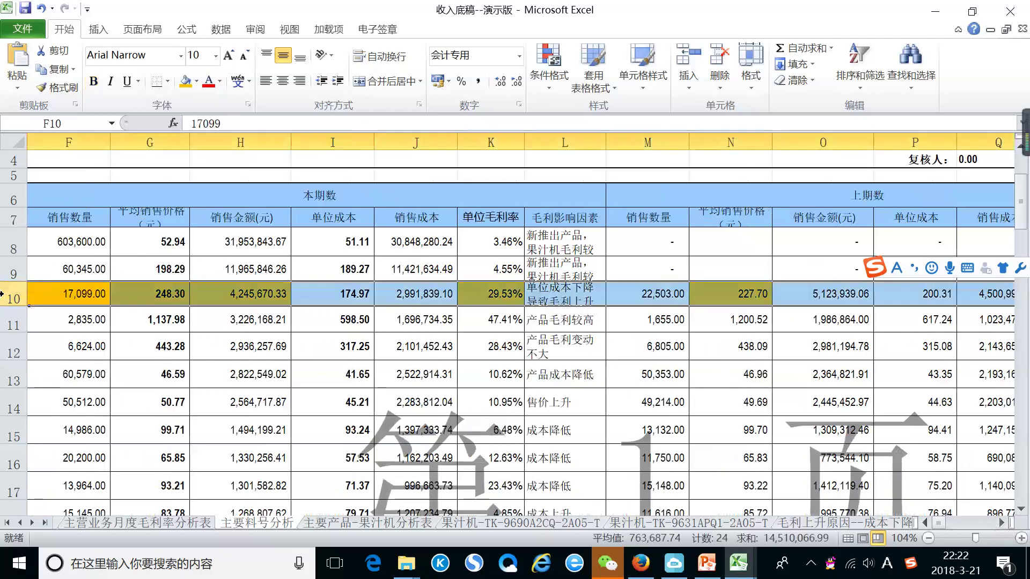
click(185, 86)
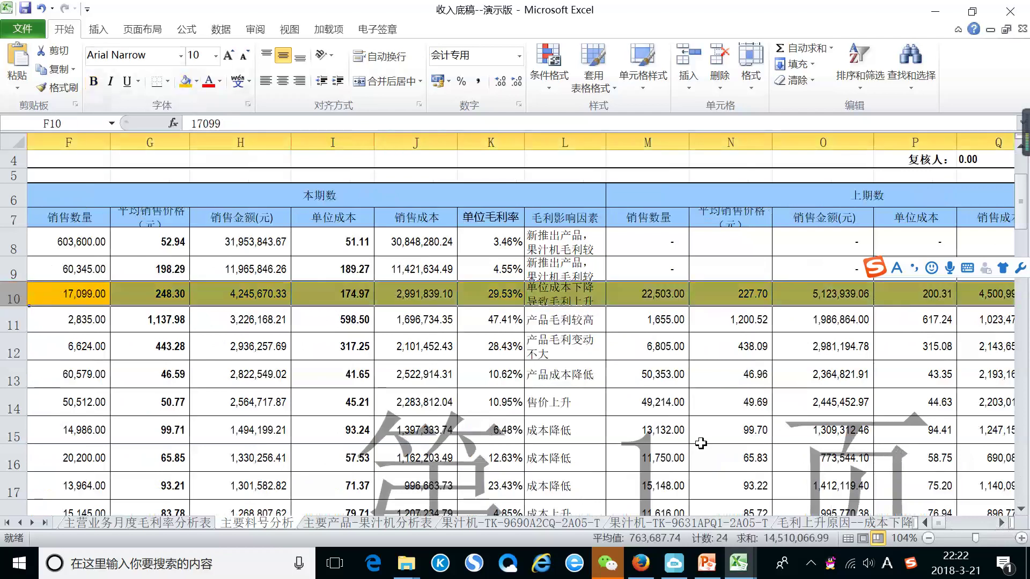
Step: Bring up the live class chat and send the message "111" to everyone
mouse_move(737, 568)
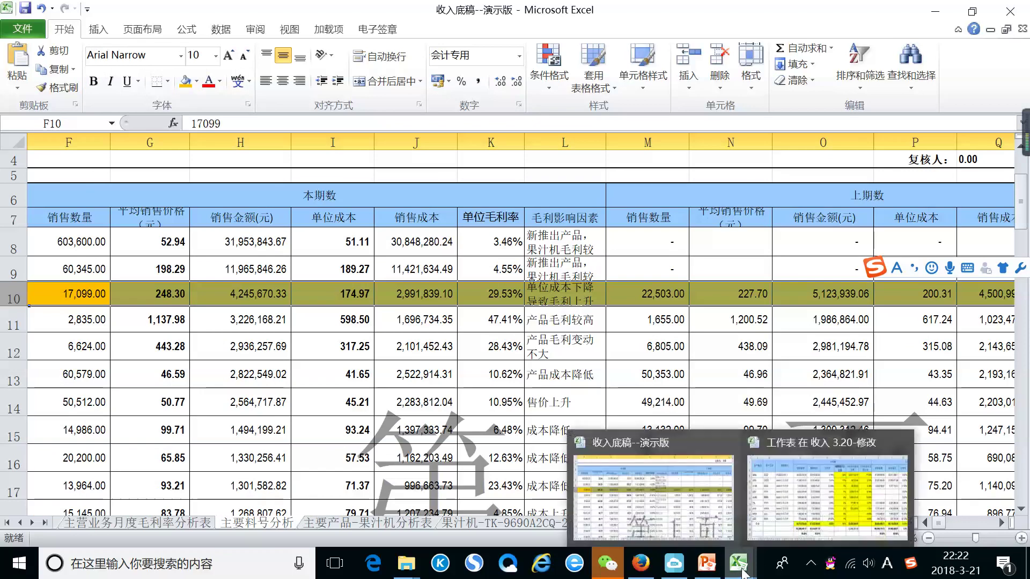
mouse_move(680, 573)
click(680, 572)
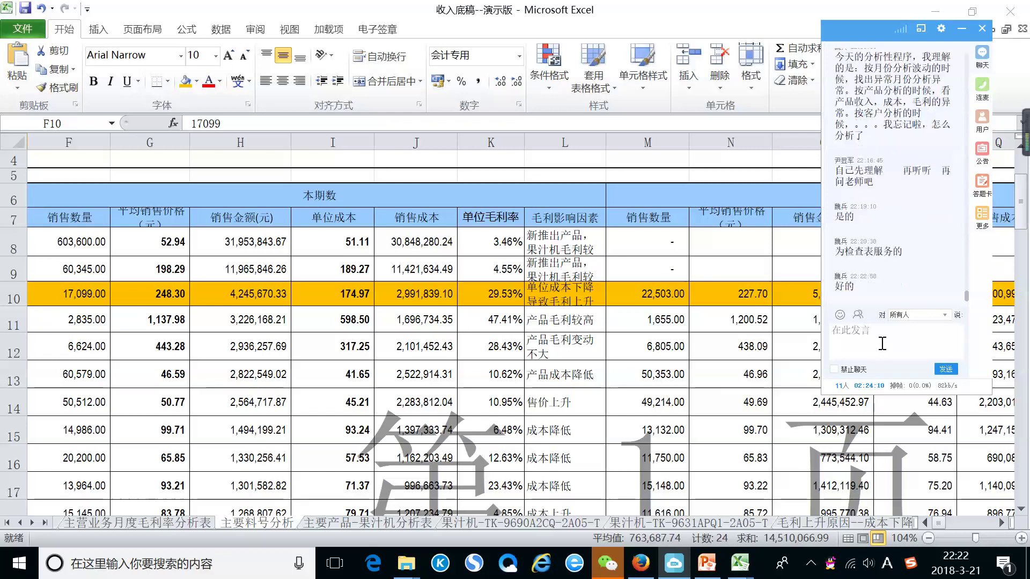
click(882, 343)
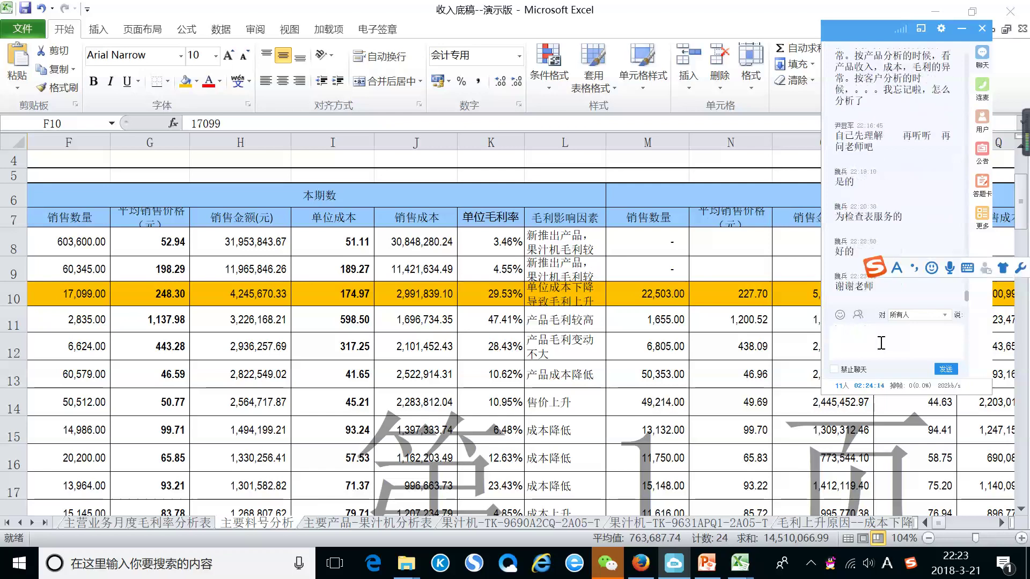
text(111)
click(946, 369)
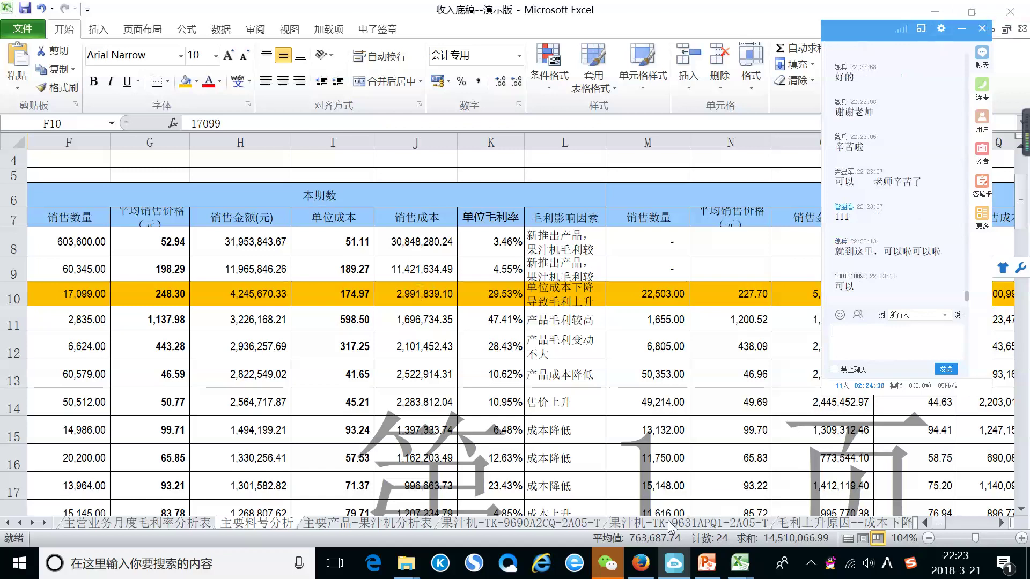
Step: Return to the workbook and review the 毛利上升原因--成本下降 and 毛利上升原因--售价加成本 sheets again
key(ctrl+shift+Right)
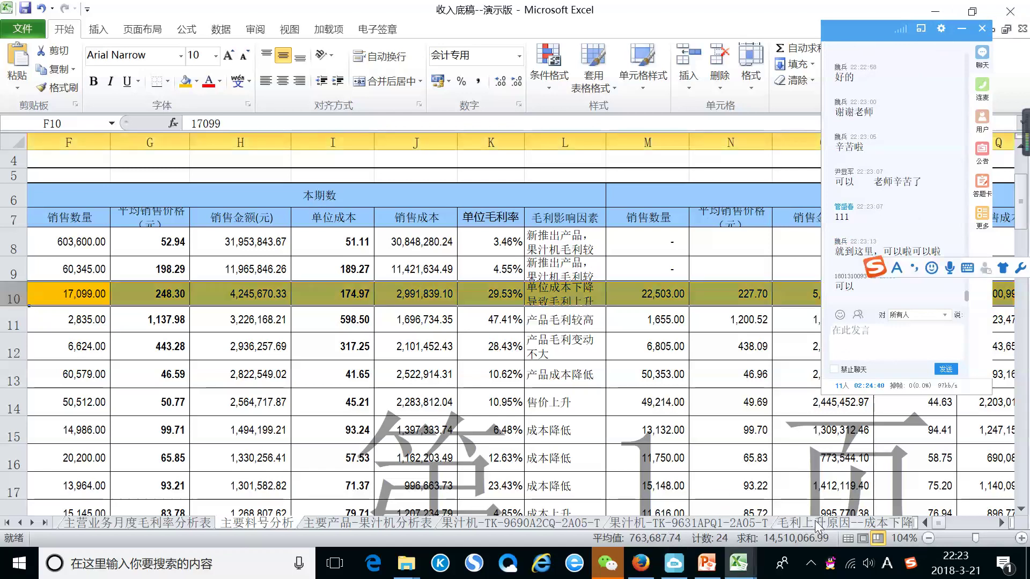
click(815, 520)
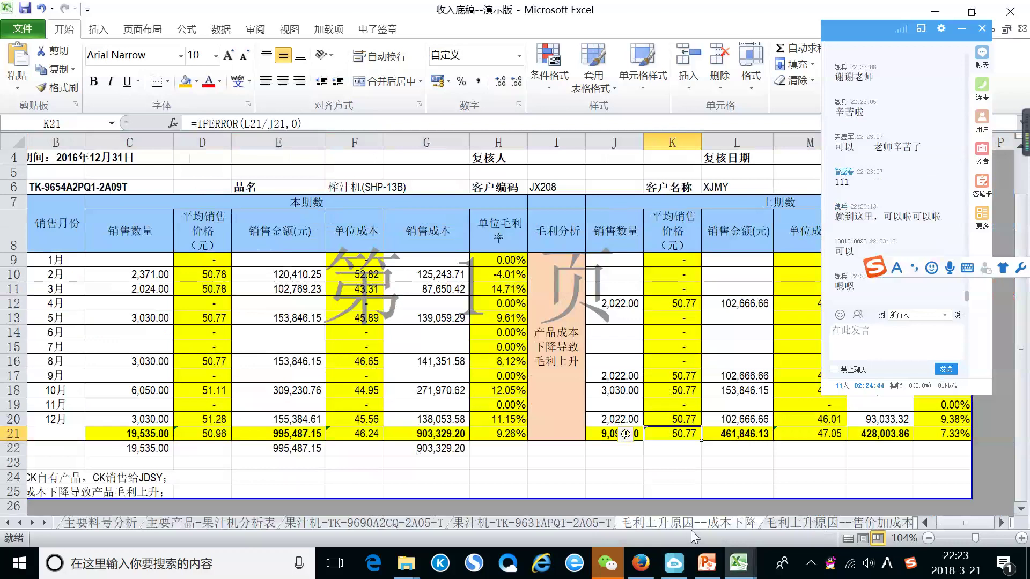
click(802, 524)
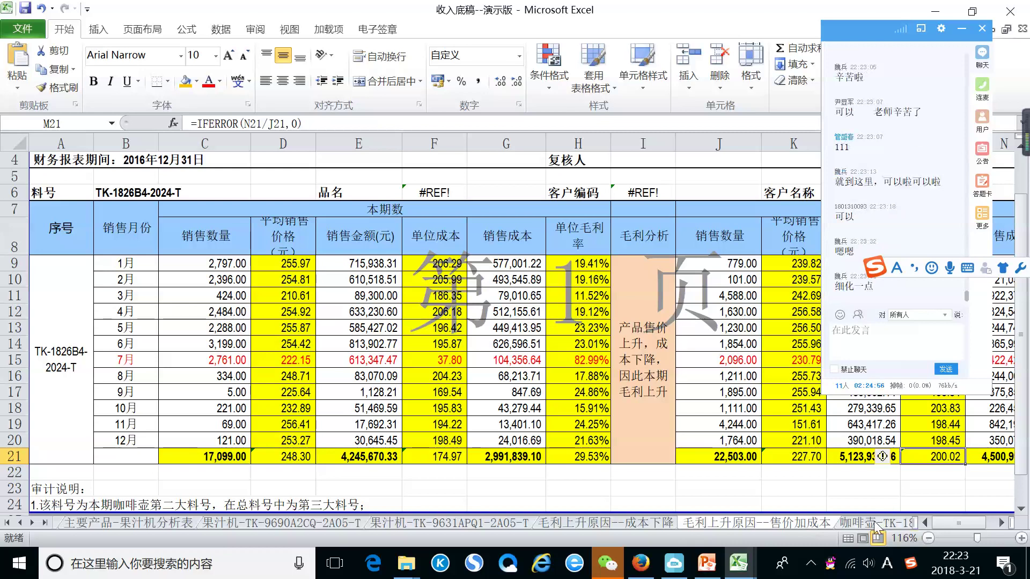
scroll(678, 488, down, 1)
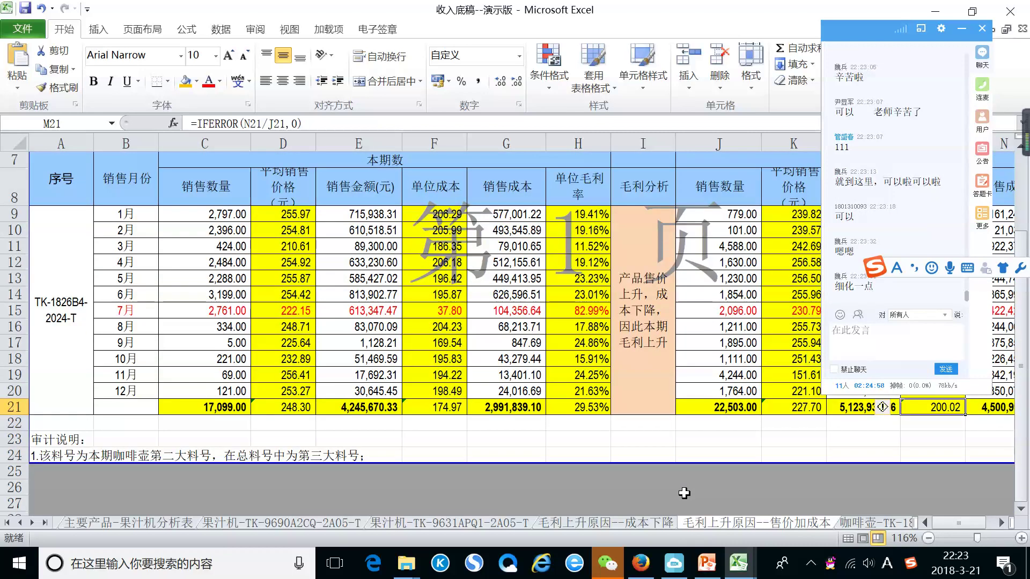
scroll(697, 499, up, 2)
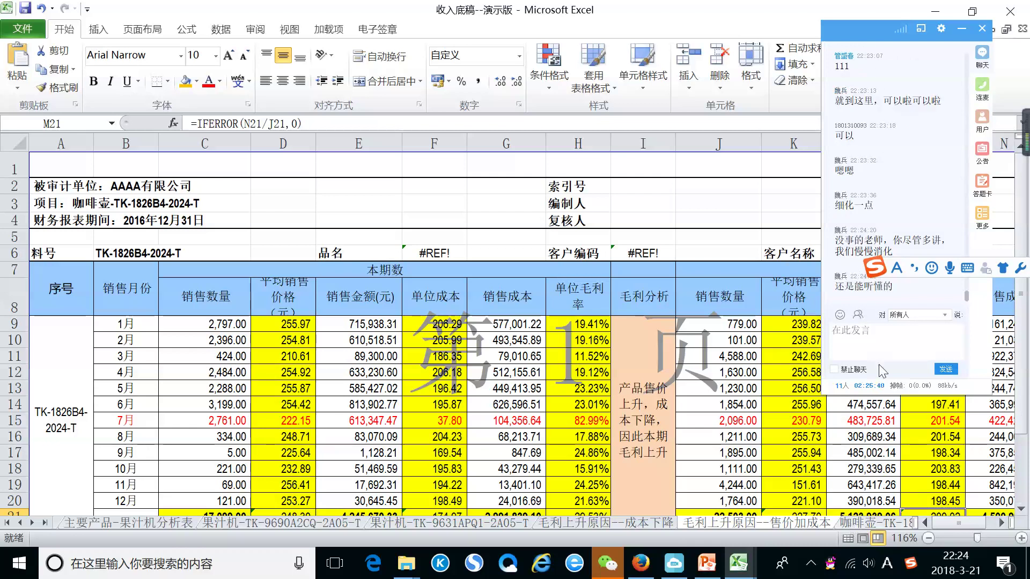
click(840, 315)
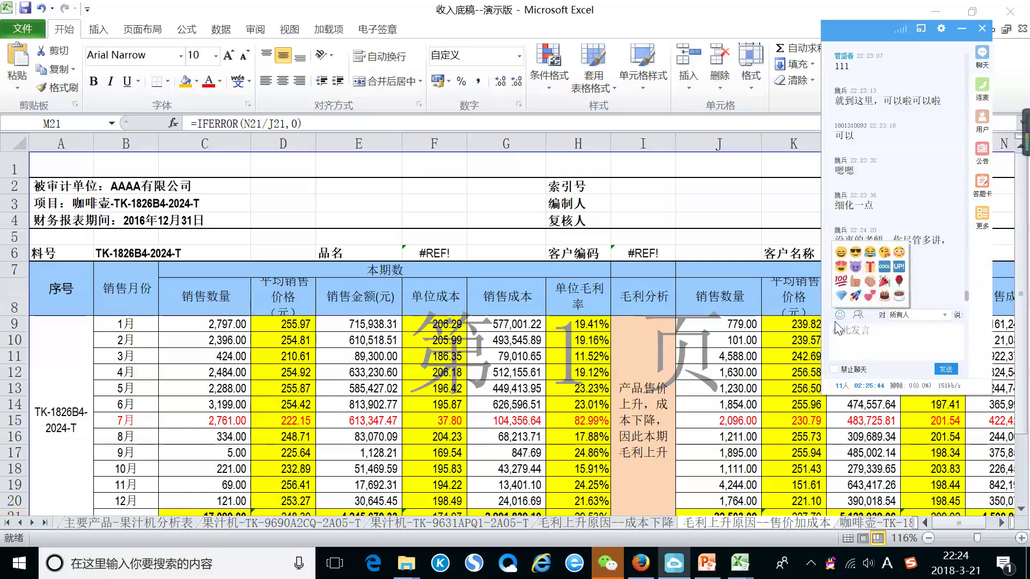
click(899, 282)
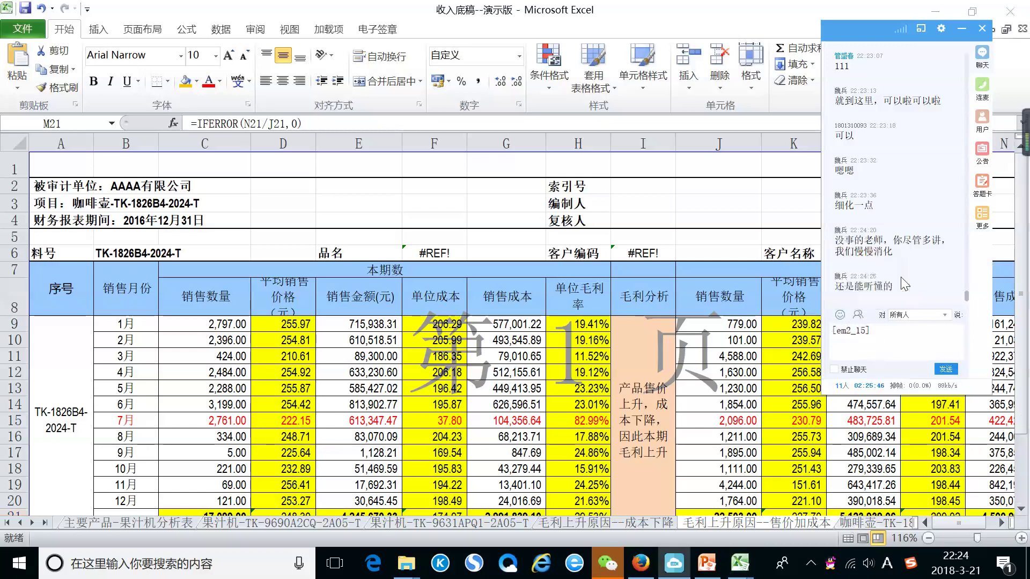
click(881, 338)
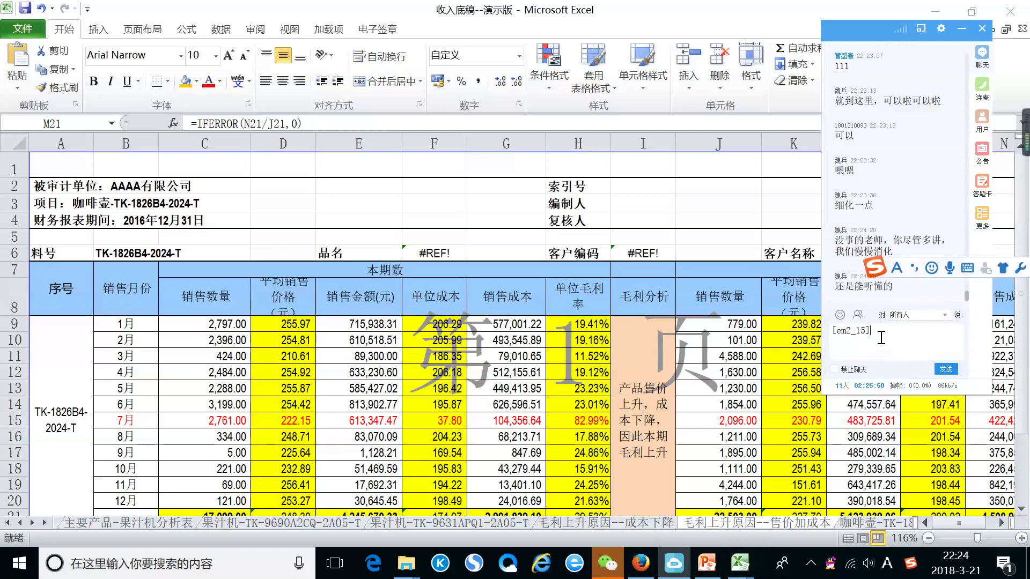
key(BackSpace)
key(BackSpace)
key(BackSpace)
key(BackSpace)
key(BackSpace)
key(BackSpace)
key(BackSpace)
key(BackSpace)
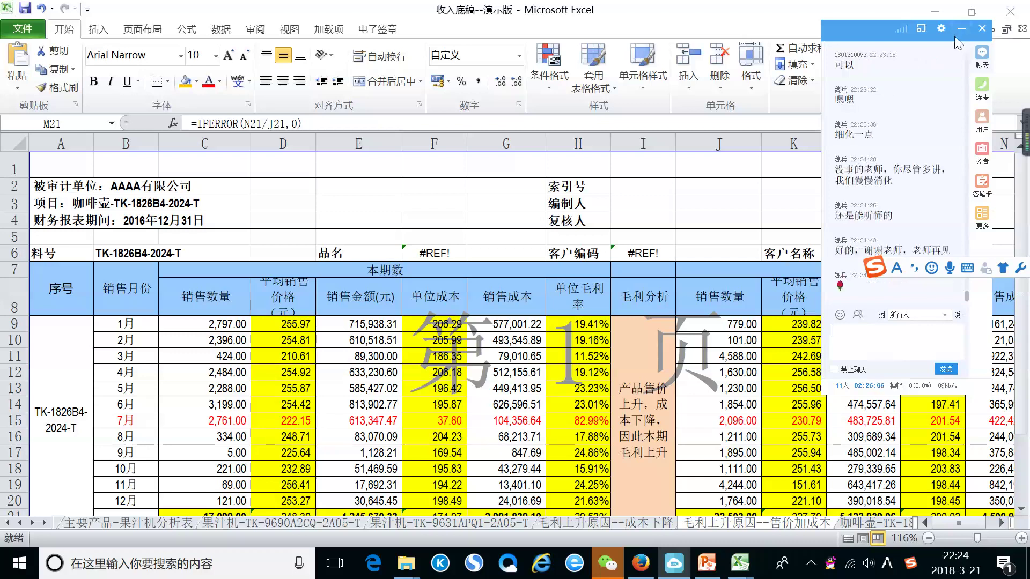
Step: Send a coffee cup emoji to everyone in the class chat and minimize the chat window
click(841, 315)
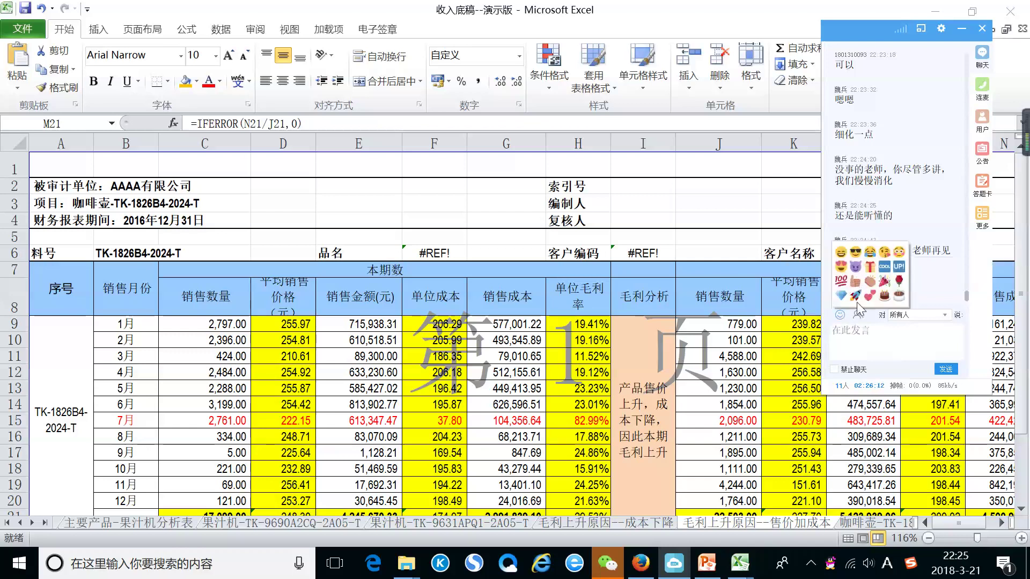
click(899, 296)
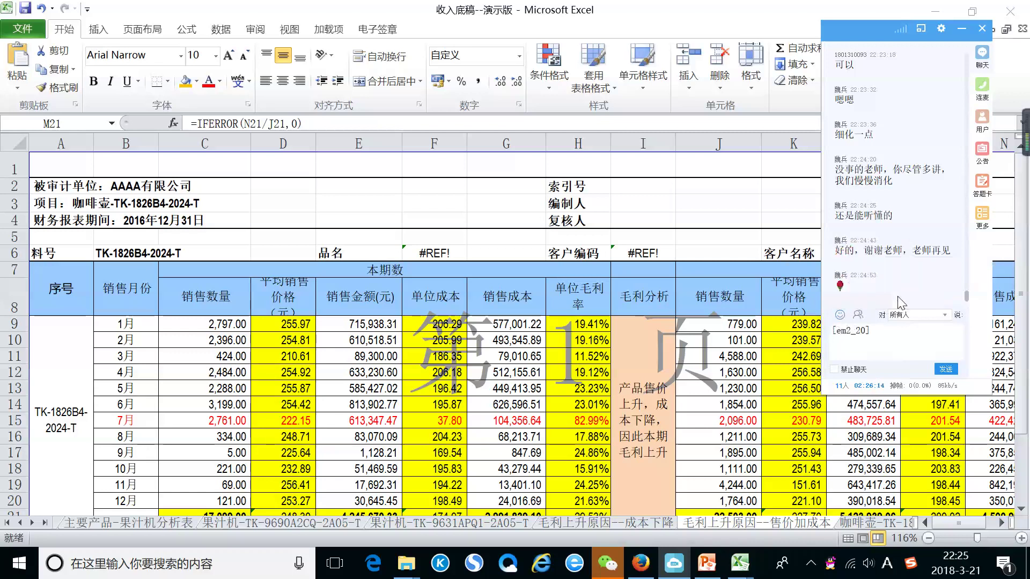
click(945, 370)
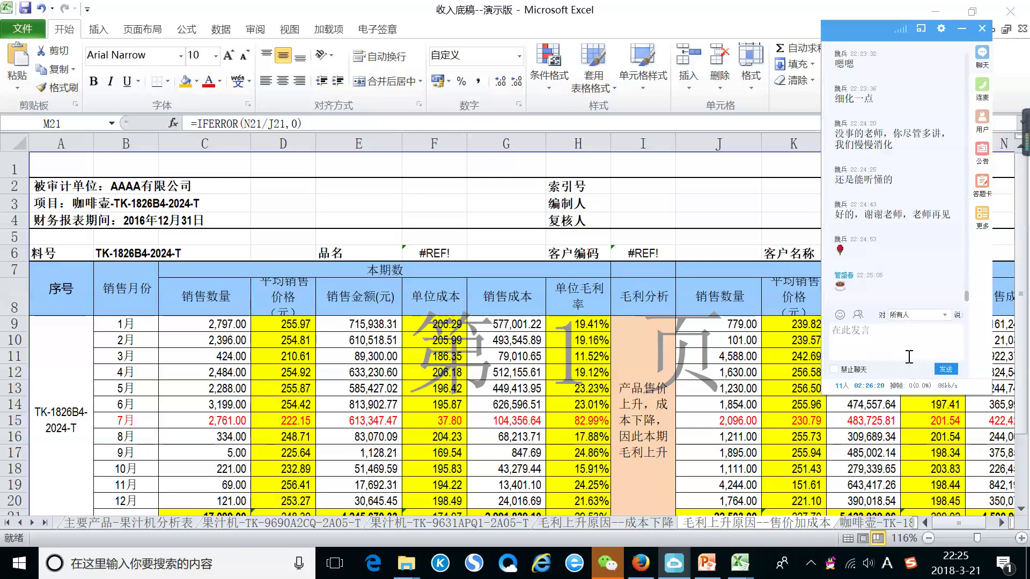
click(960, 29)
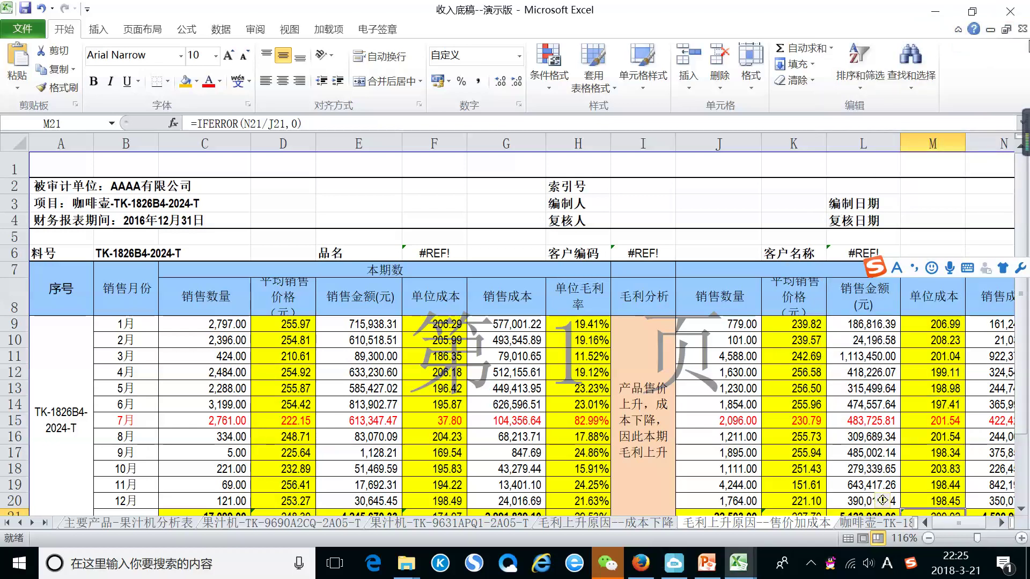
Step: Close 收入底稿--演示版.xlsx without saving, close the remaining 收入 3.20-修改 worksheet, and exit Excel
click(1022, 30)
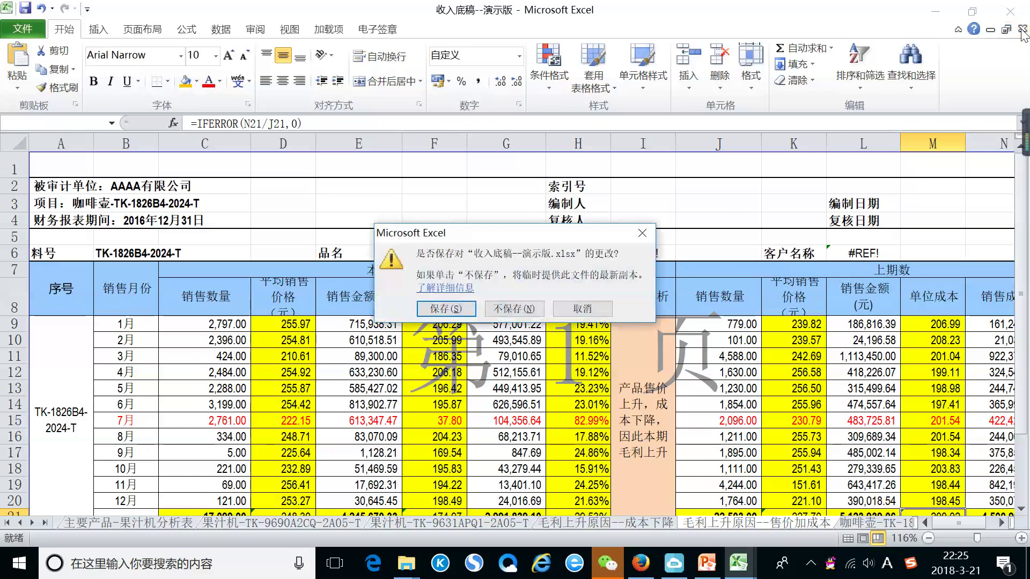
click(516, 310)
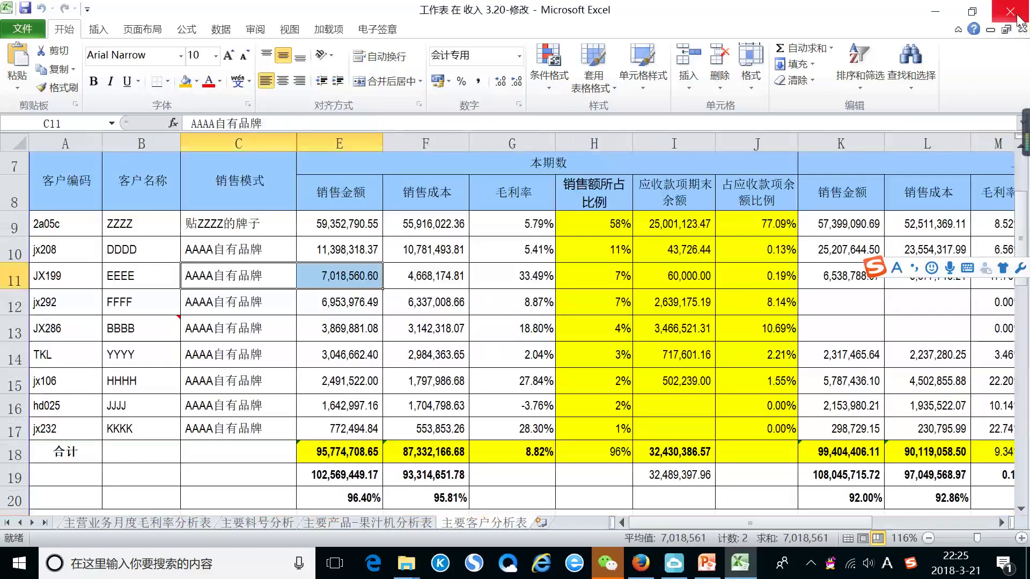
click(1021, 30)
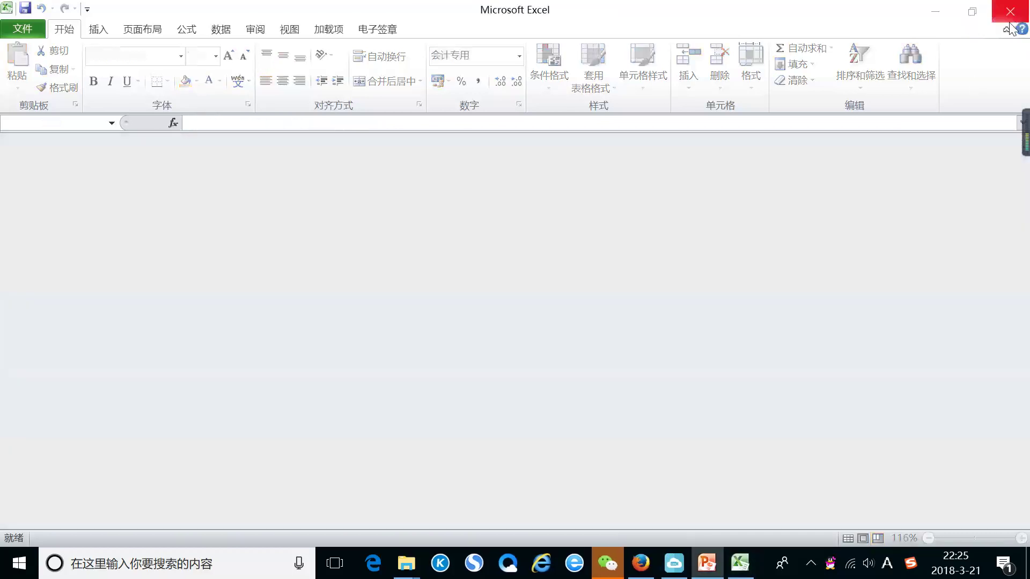
click(1008, 10)
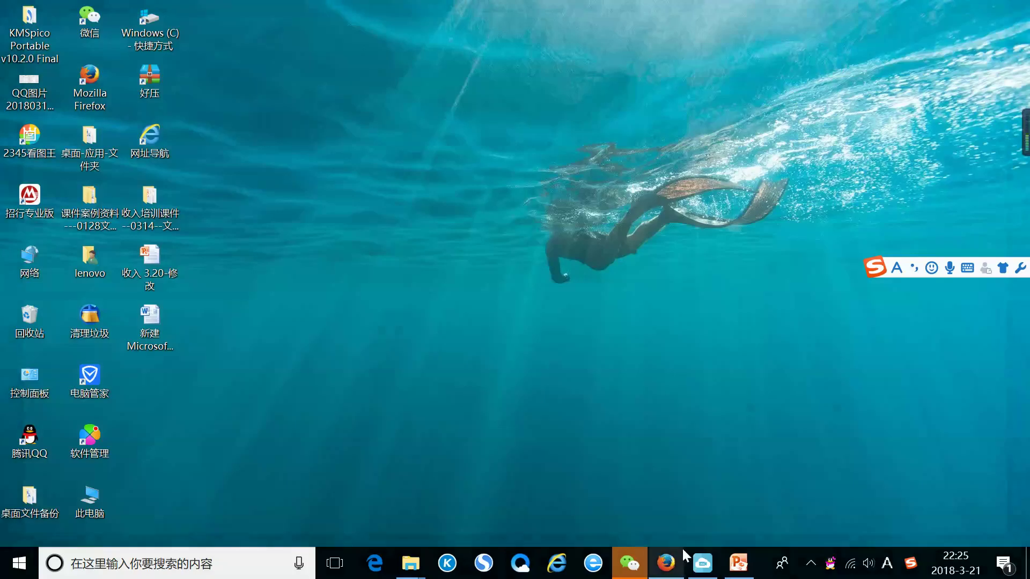
Step: Bring the live class chat back up and switch the message input to lowercase Chinese pinyin entry
click(694, 564)
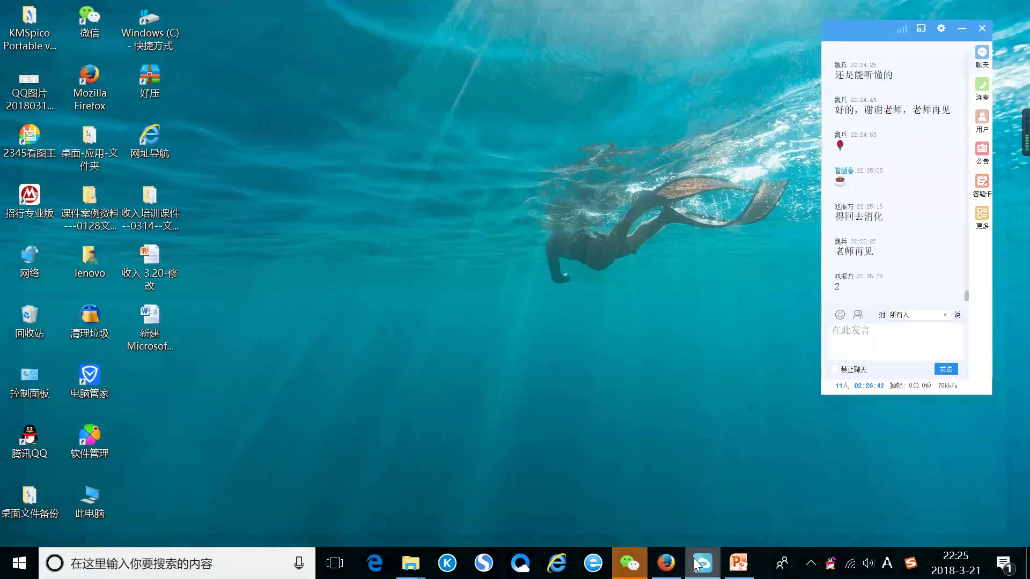
click(851, 335)
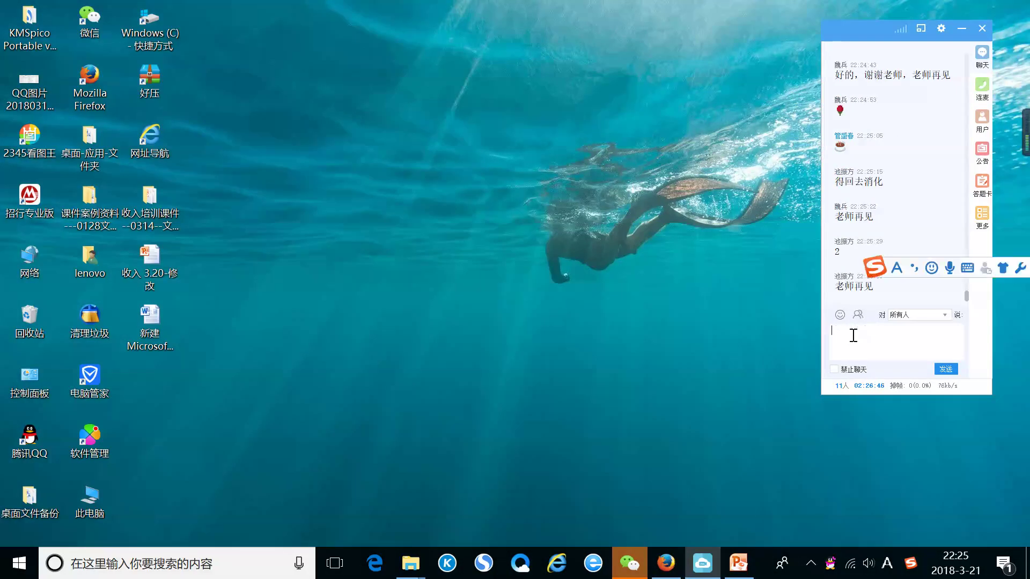
text(OW)
key(BackSpace)
key(BackSpace)
key(BackSpace)
key(Caps_Lock)
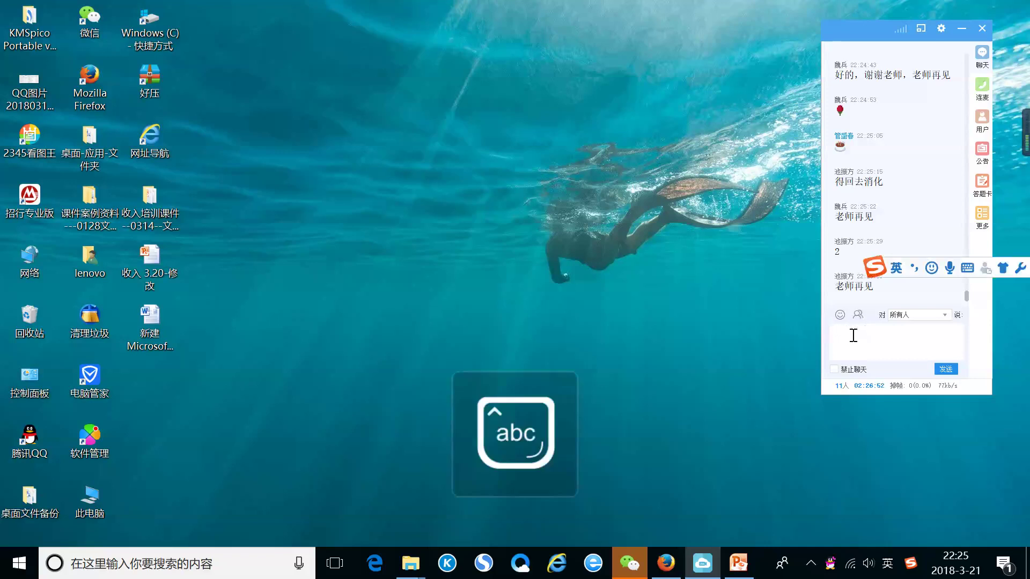
key(shift)
text(wo)
key(space)
text(sh)
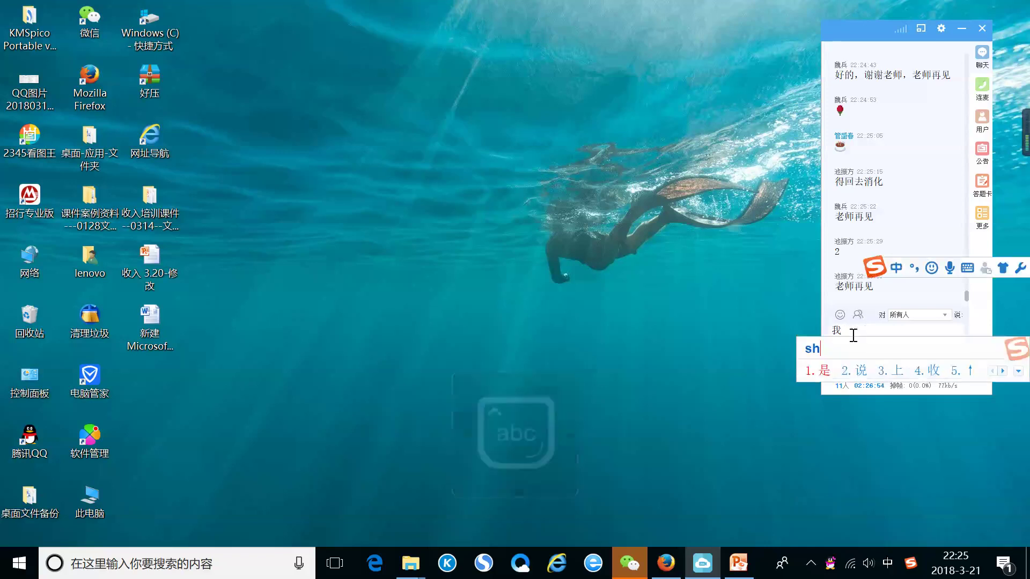
key(Caps_Lock)
text(OHOU)
key(BackSpace)
key(BackSpace)
key(BackSpace)
key(BackSpace)
key(BackSpace)
key(BackSpace)
key(BackSpace)
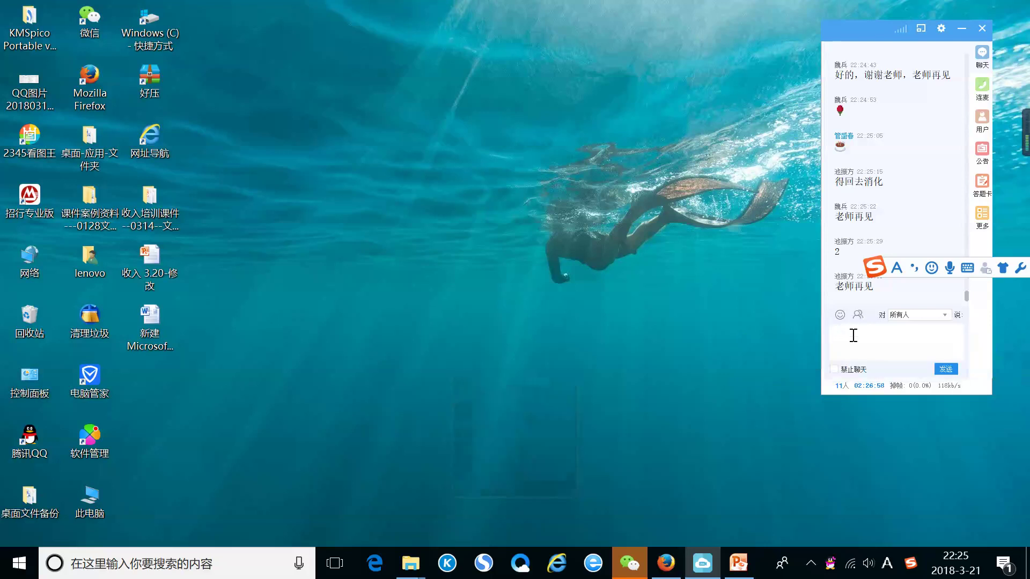
Step: Begin a chat message to everyone with the text "同学们不要着急"
key(Caps_Lock)
text(tx)
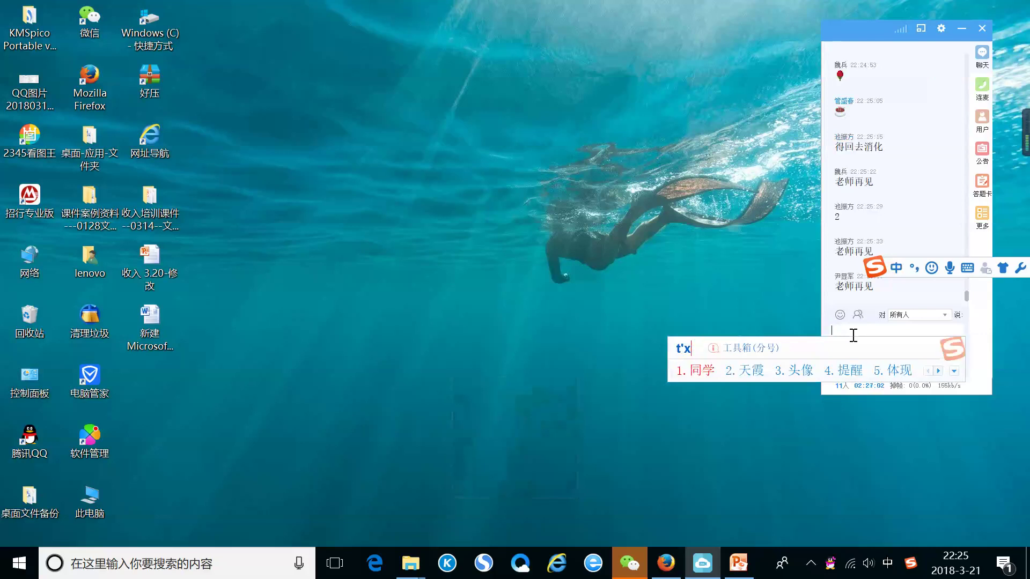
key(space)
text(men)
key(space)
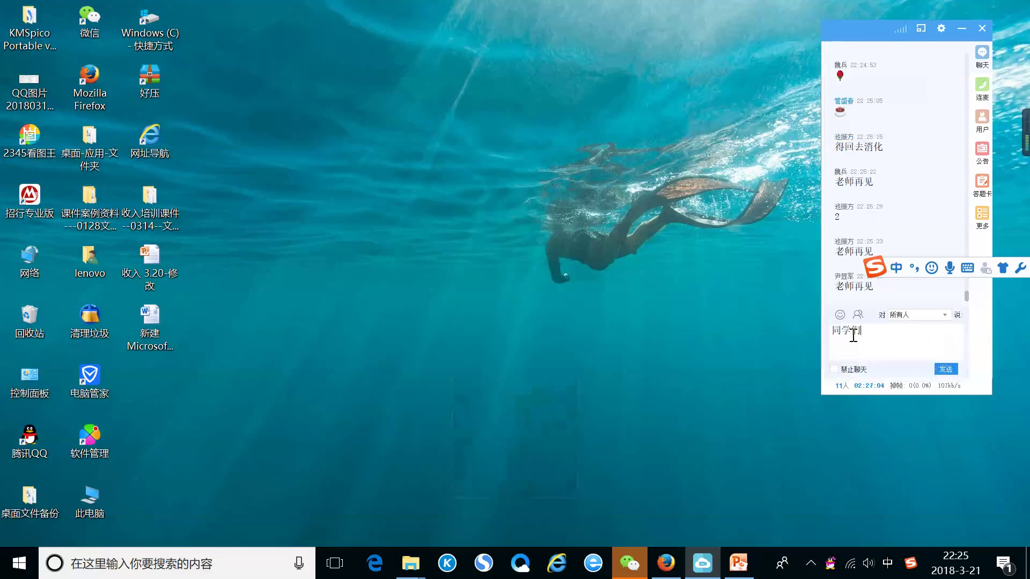
text(mam)
key(BackSpace)
key(BackSpace)
key(BackSpace)
text(buyao)
key(space)
text(zhaoj)
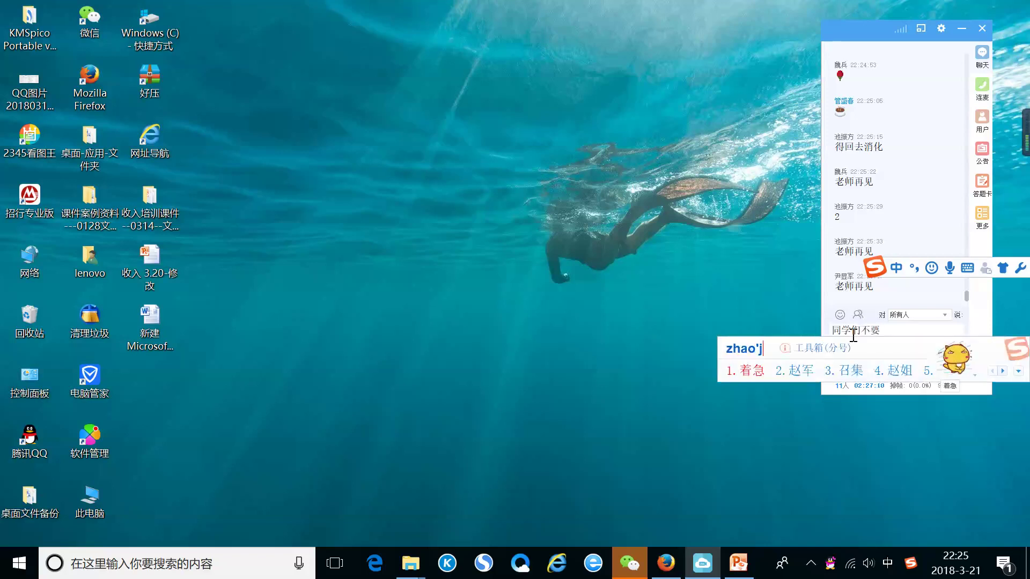
key(space)
Step: Continue the chat message with "慢慢消化"
text(m)
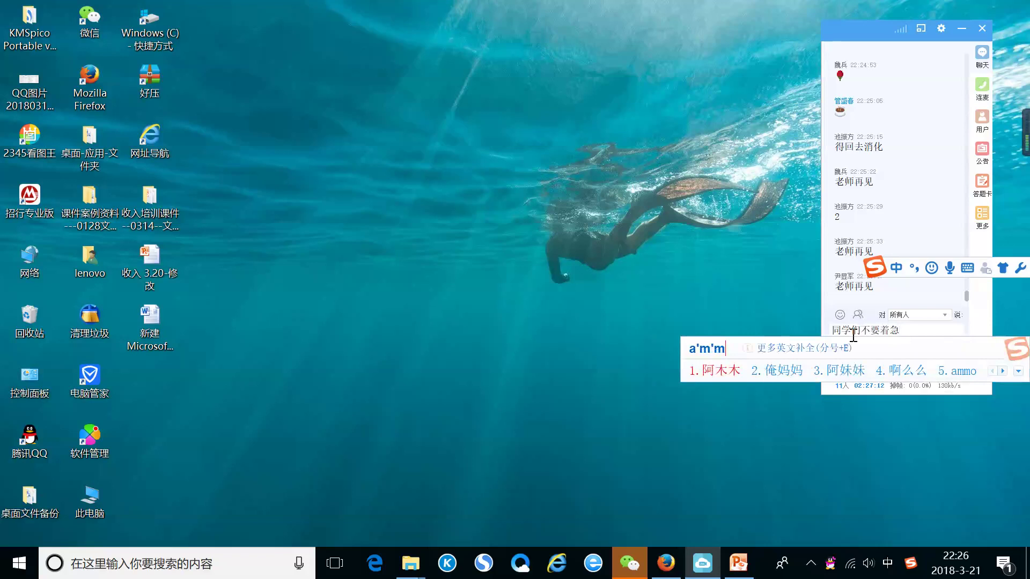
key(BackSpace)
key(BackSpace)
key(BackSpace)
text(mam)
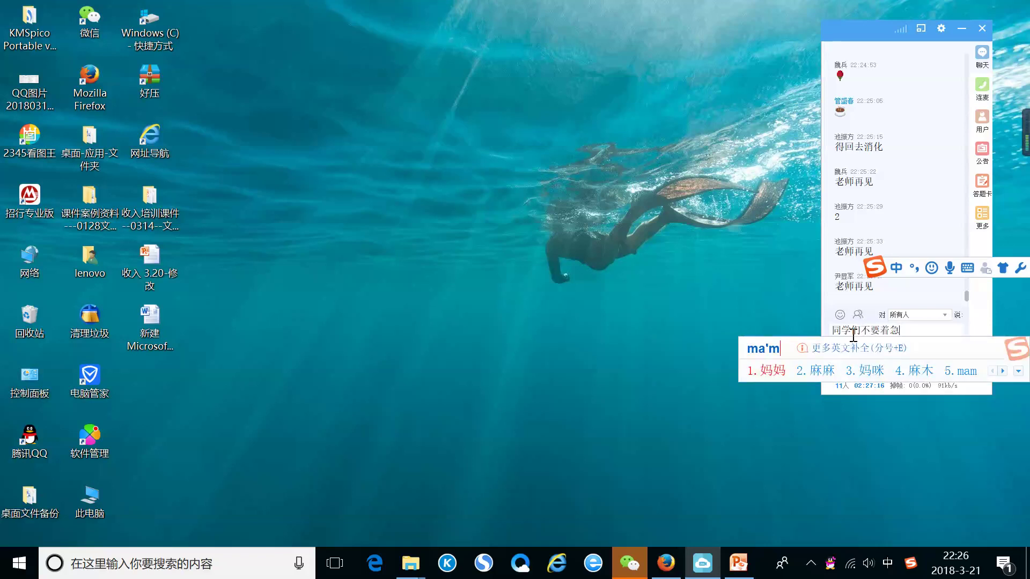
key(BackSpace)
text(nm)
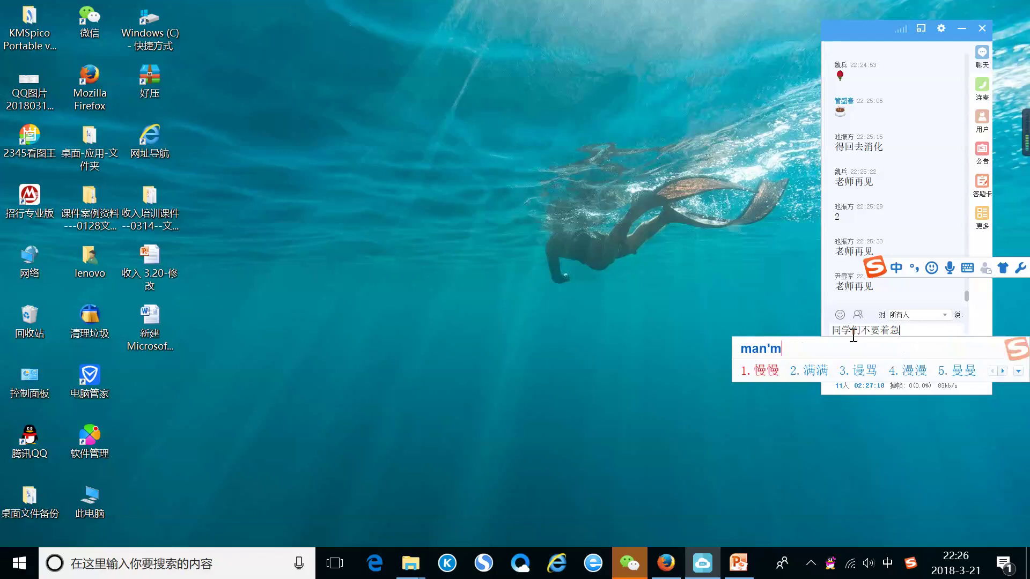
key(space)
text(xiaoh)
key(space)
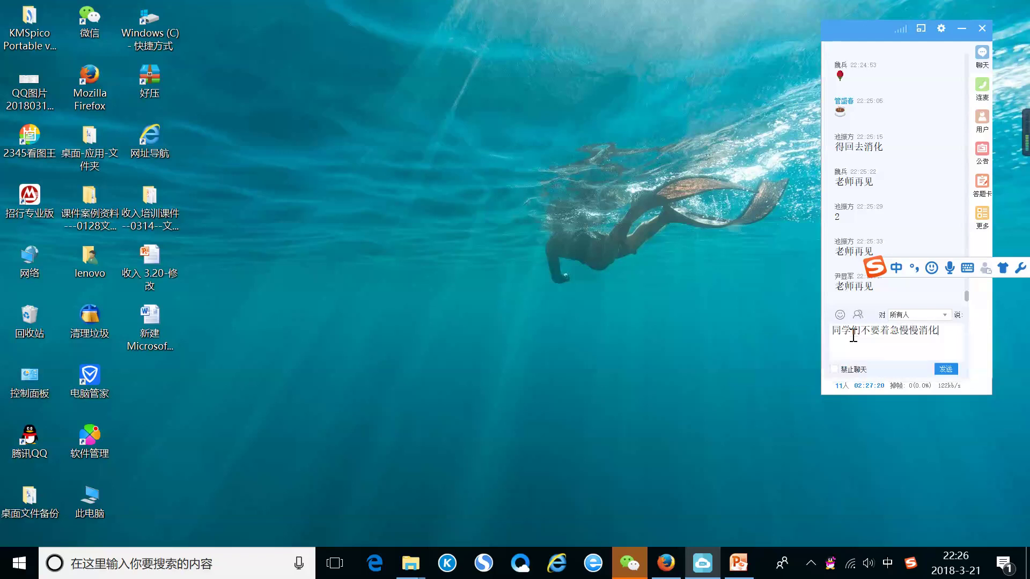
Step: Add a comma and the words "一段时间会后" to the chat message
text(,yidian)
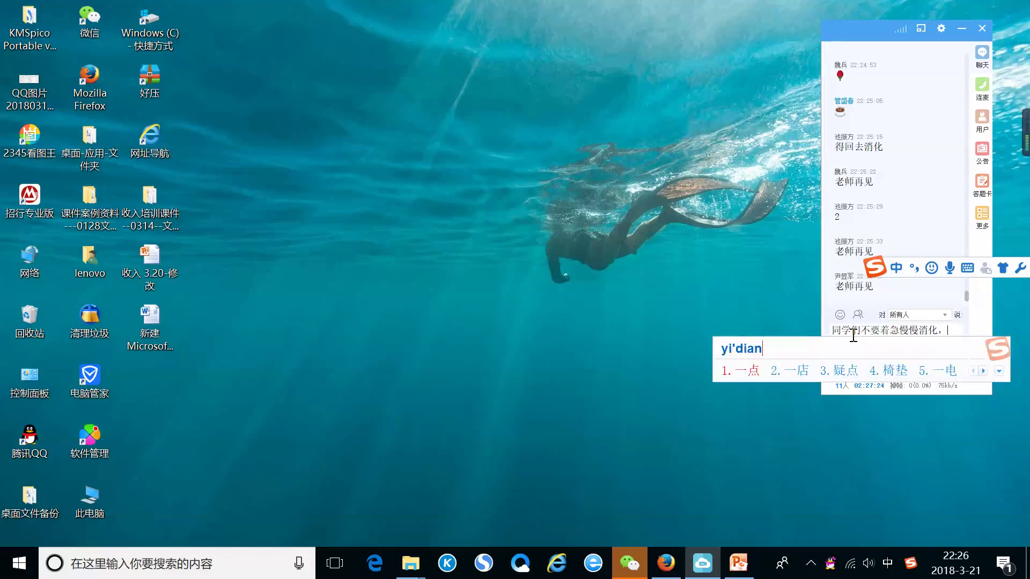
key(space)
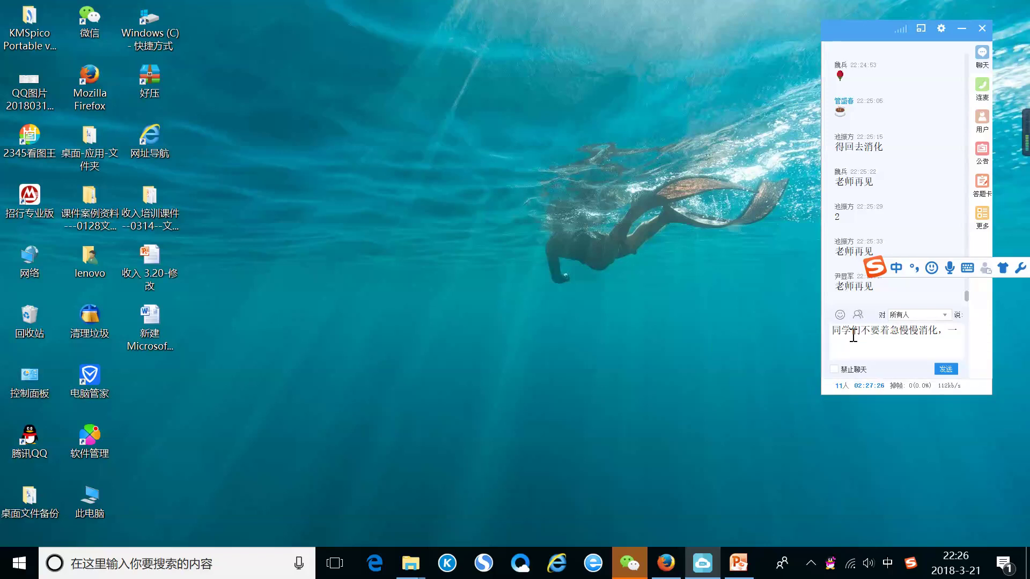
text(duan)
key(space)
text(shjia)
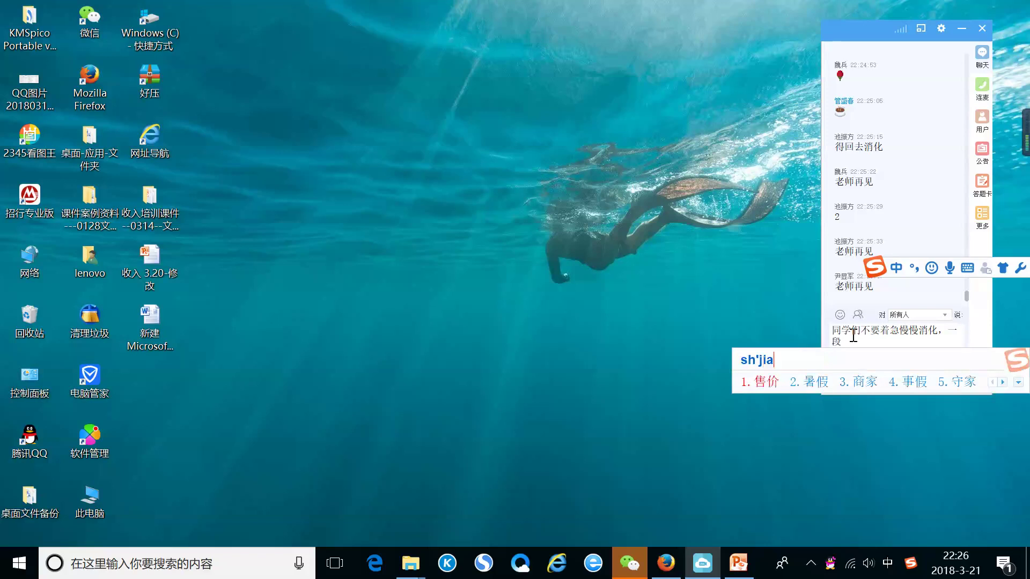
text(n)
key(space)
text(hhou)
key(space)
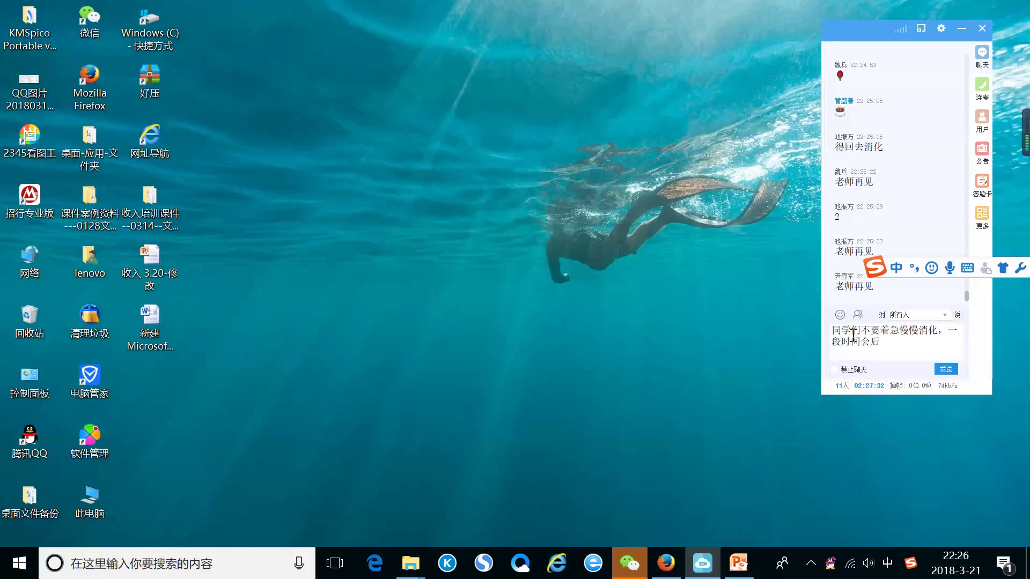
Step: Extend the chat message with the clause "，感觉就来了"
text(ganjue)
key(space)
text(jiu)
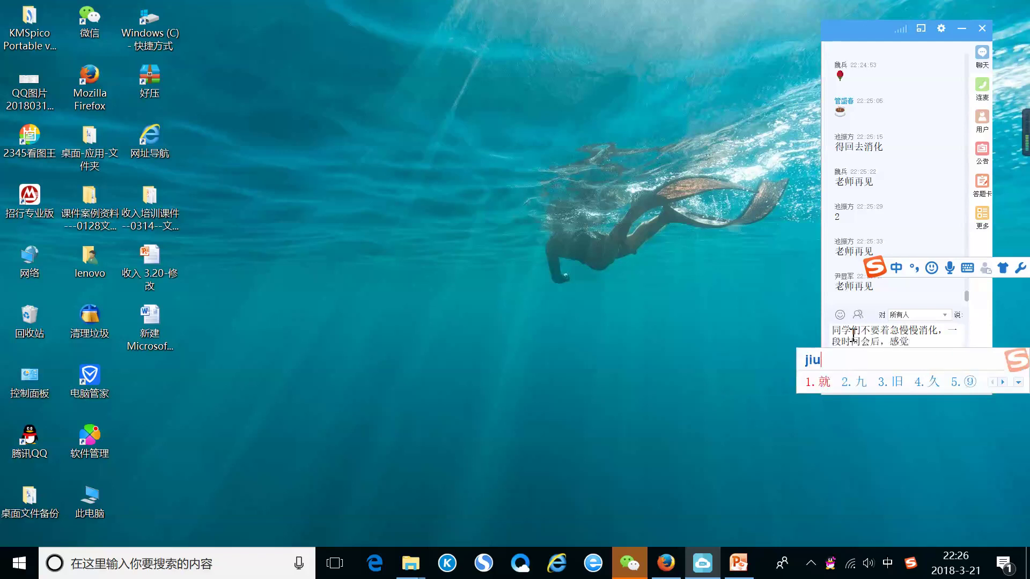
key(space)
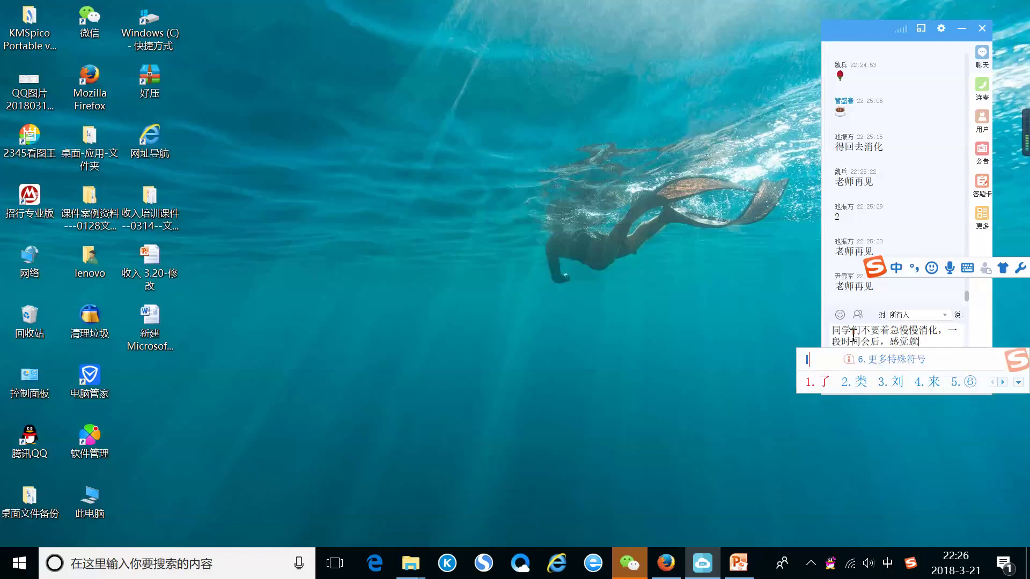
text(lai)
key(space)
text(le)
key(space)
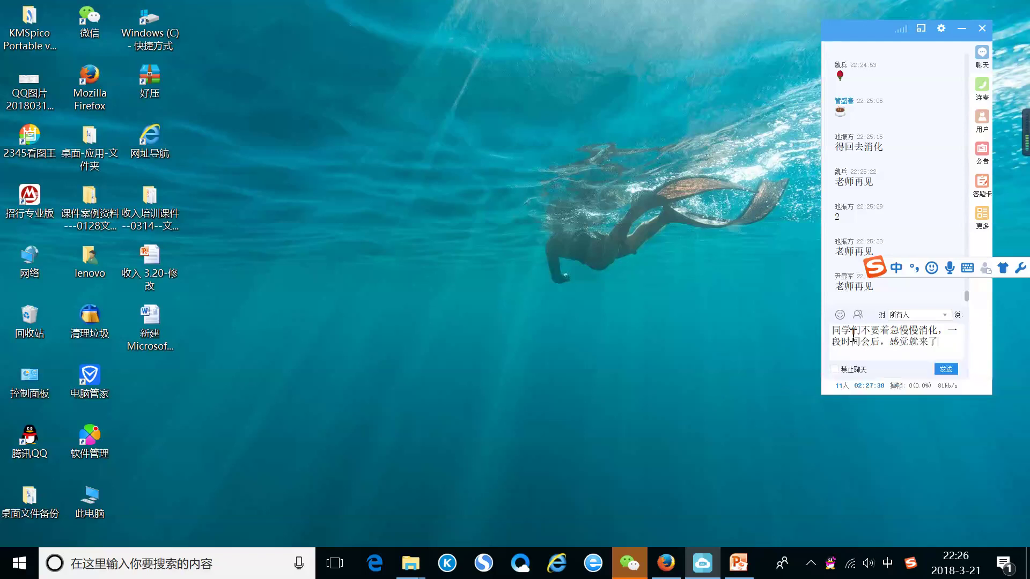
Step: Finish the chat message text with the clause "，职业判断就有了"
text(,zhiy)
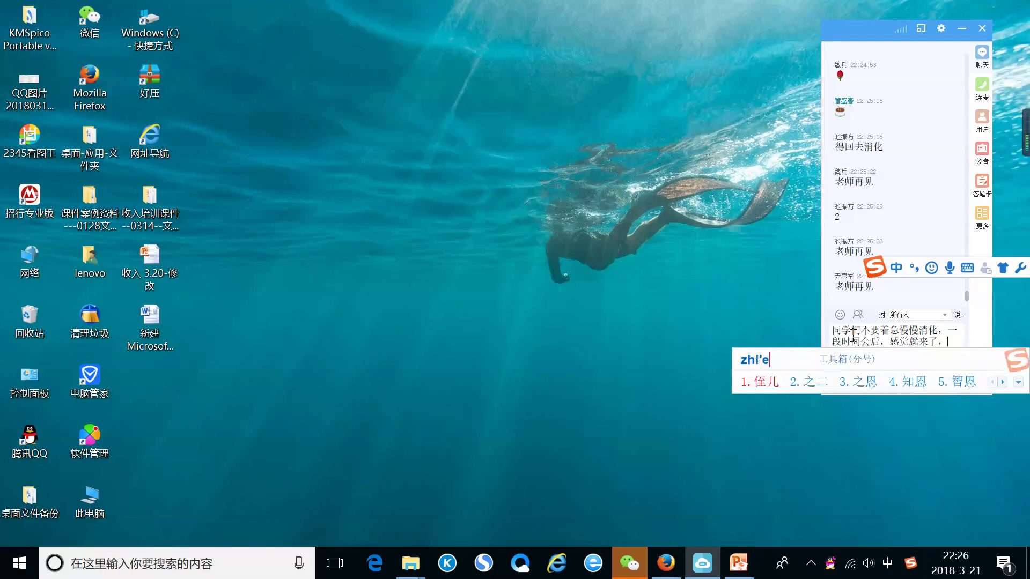
text(e)
key(space)
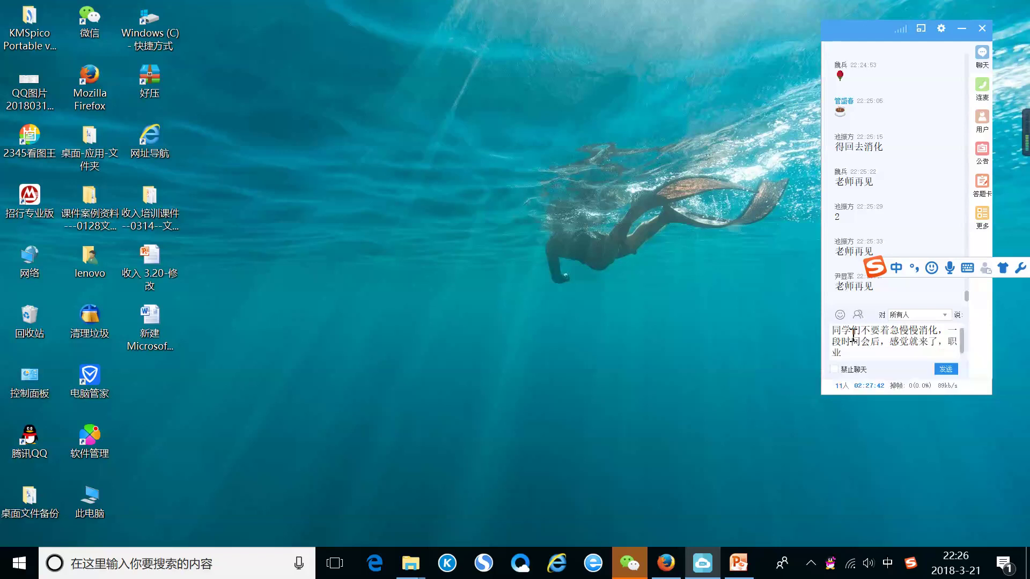
text(duan)
key(BackSpace)
key(BackSpace)
key(BackSpace)
key(BackSpace)
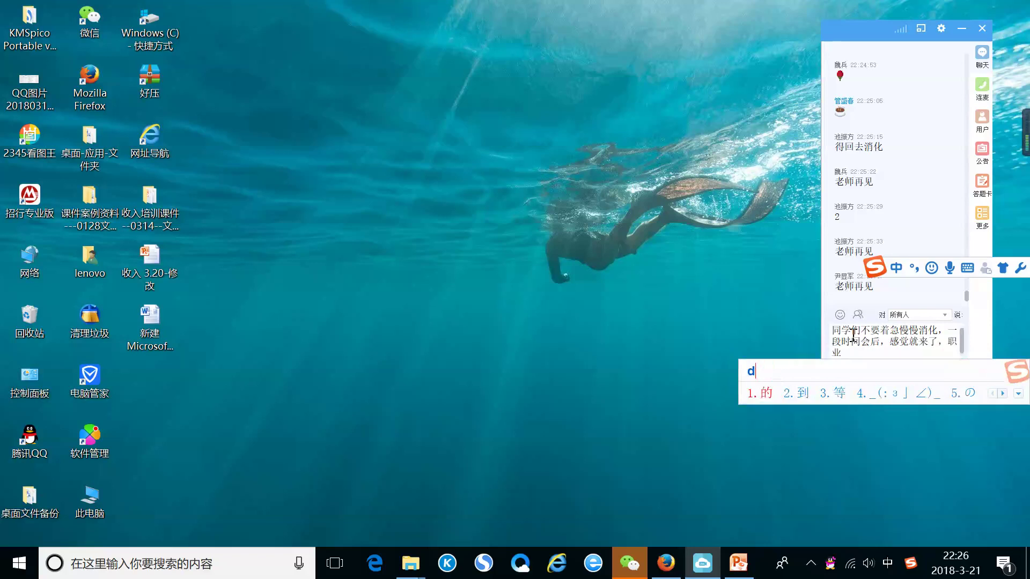
text(panduan)
key(space)
text(jiu)
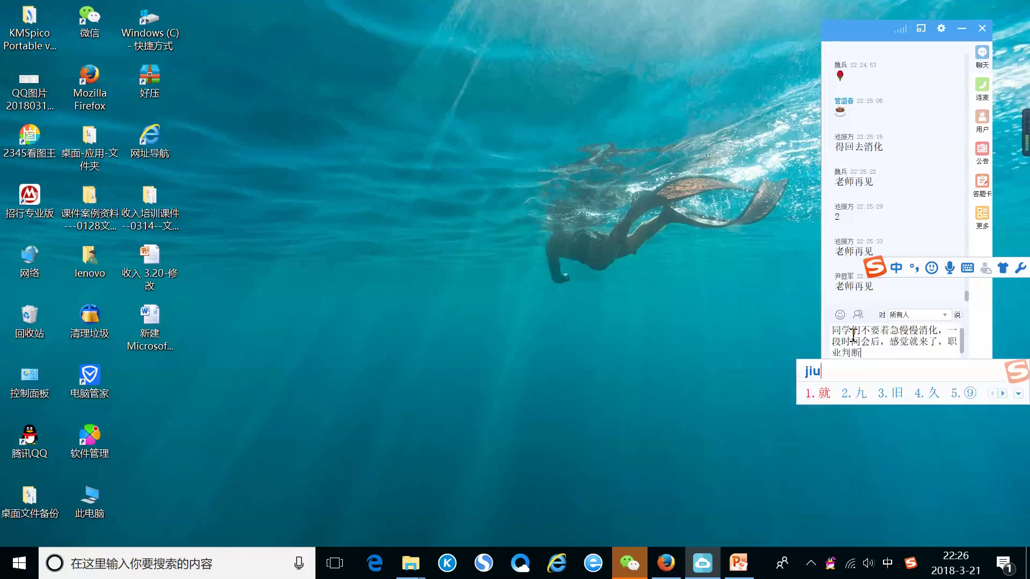
key(space)
text(ye)
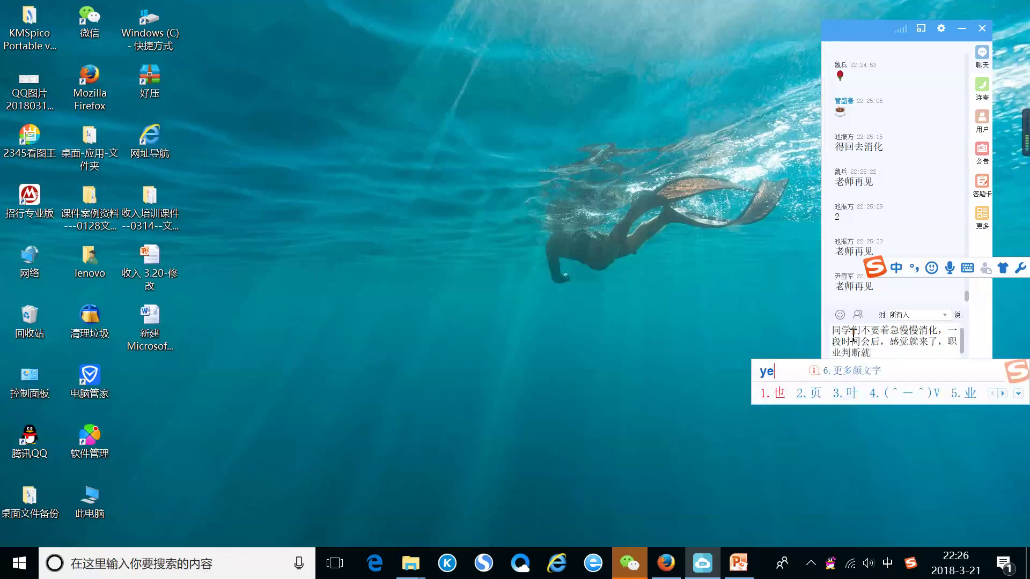
key(BackSpace)
text(oule)
key(space)
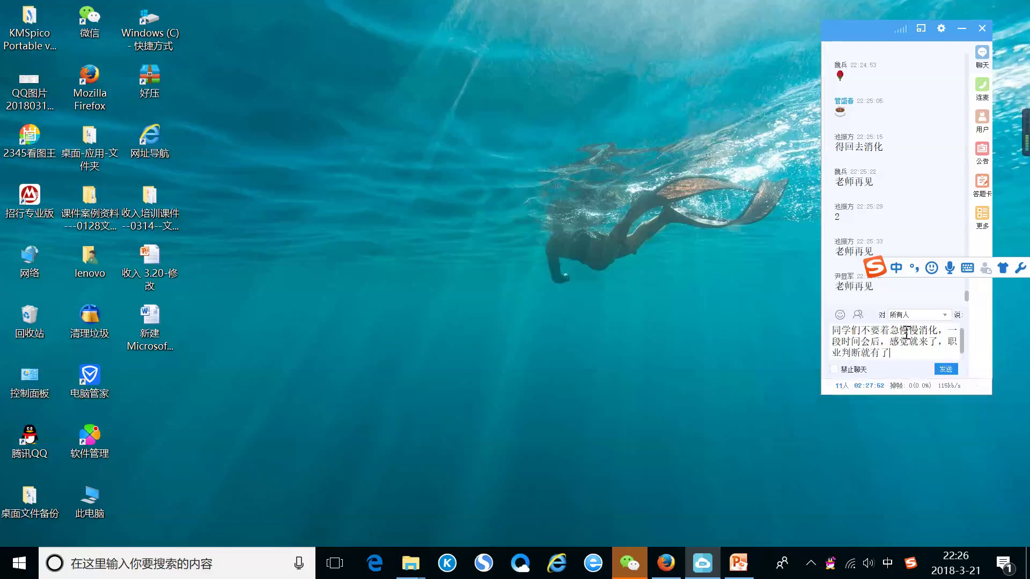
Step: Delete the stray "会" after "一段时间" and send the message to everyone
click(869, 341)
key(BackSpace)
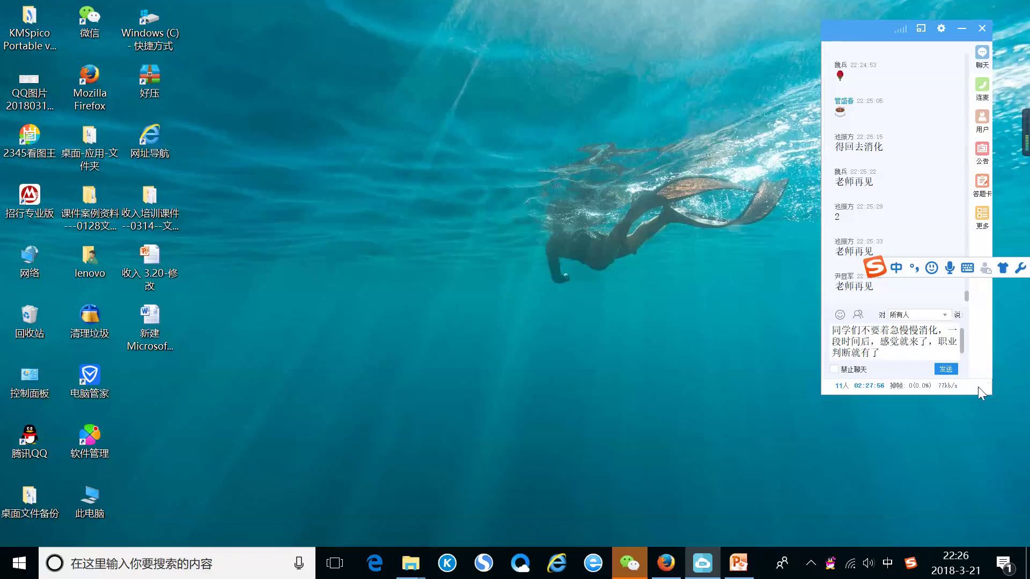
click(945, 369)
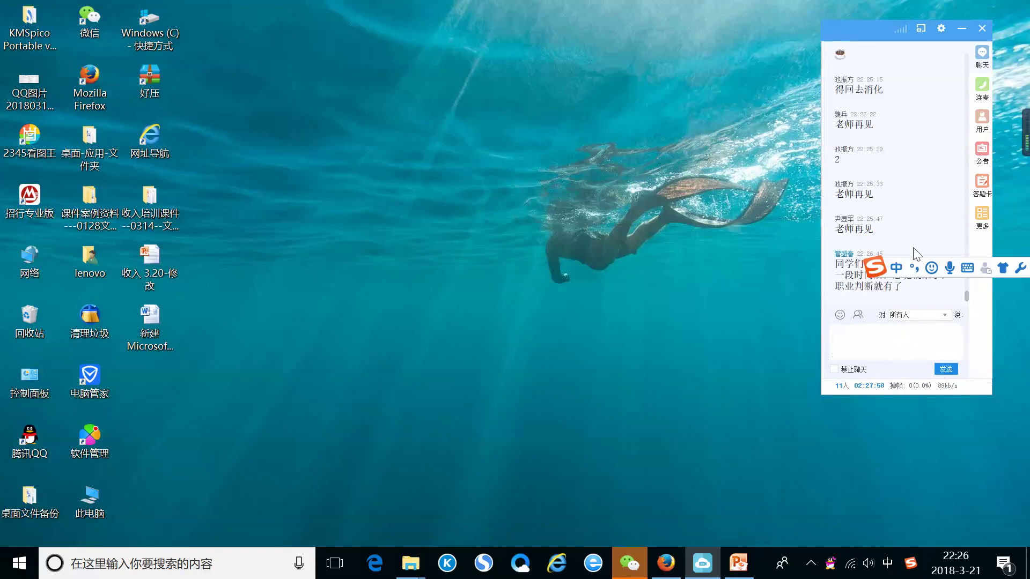
Step: Move the input-method bar clear of the chat window and send everyone the grinning emoji
drag(884, 267, 962, 452)
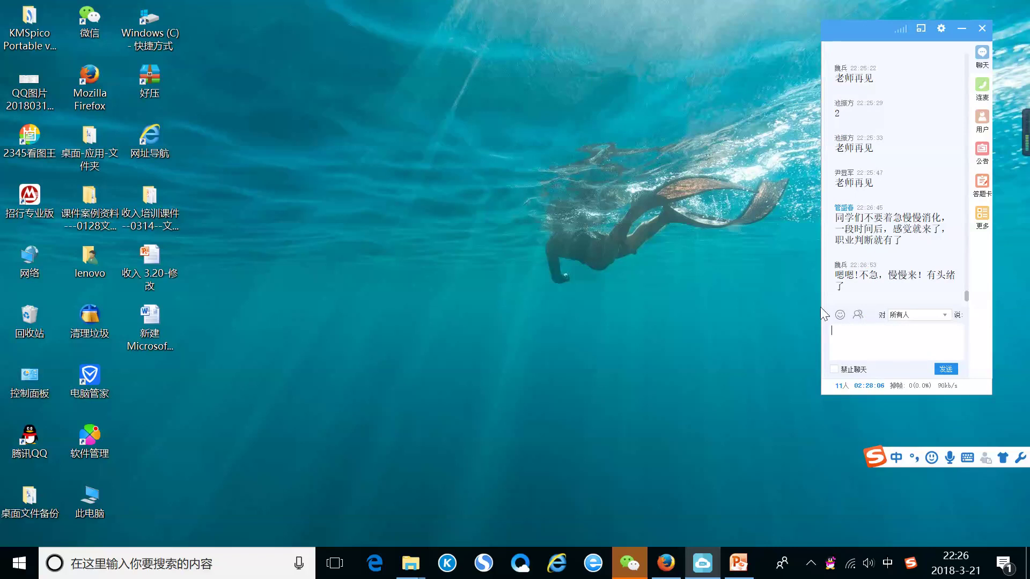
click(839, 314)
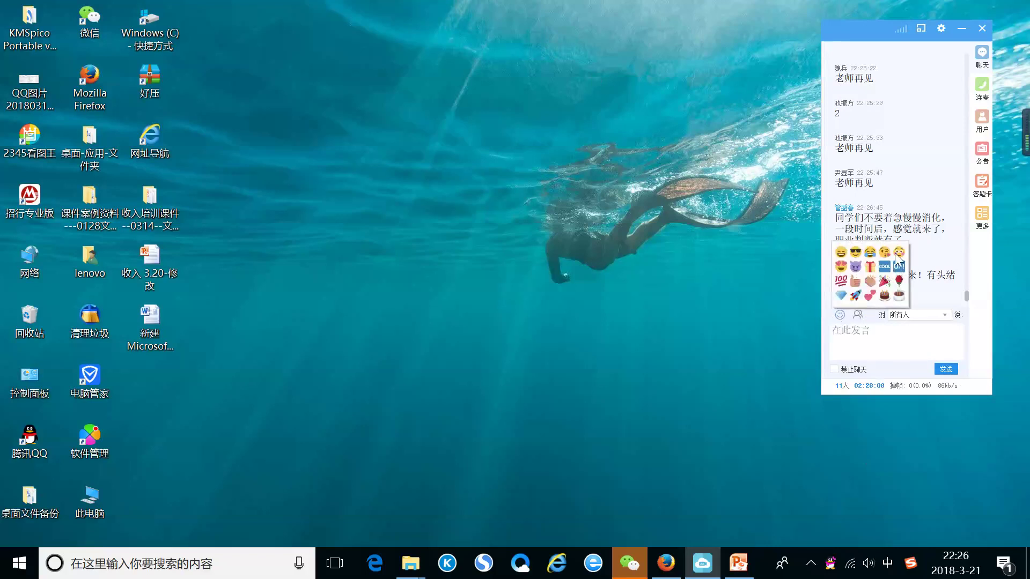
click(841, 254)
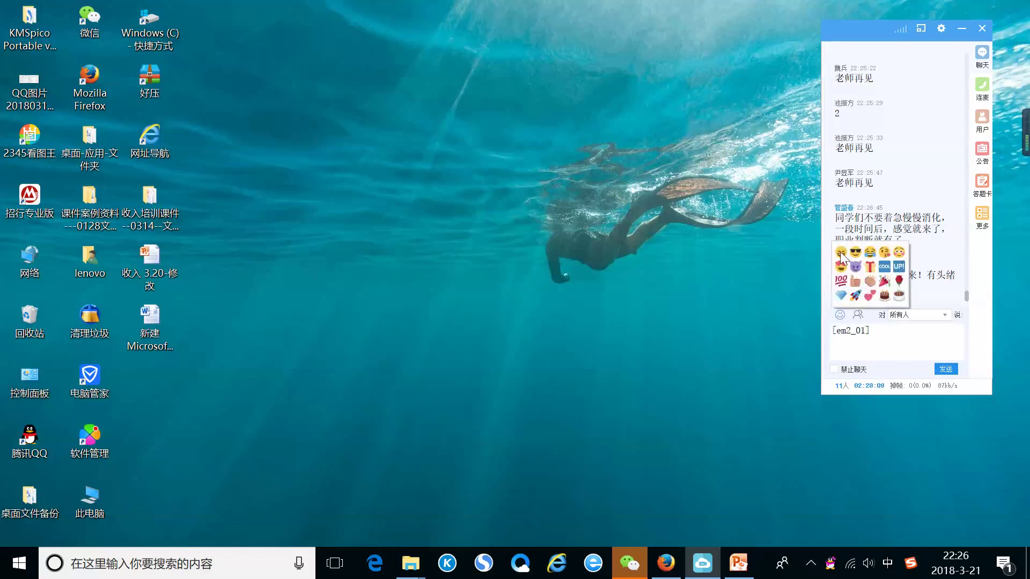
click(936, 369)
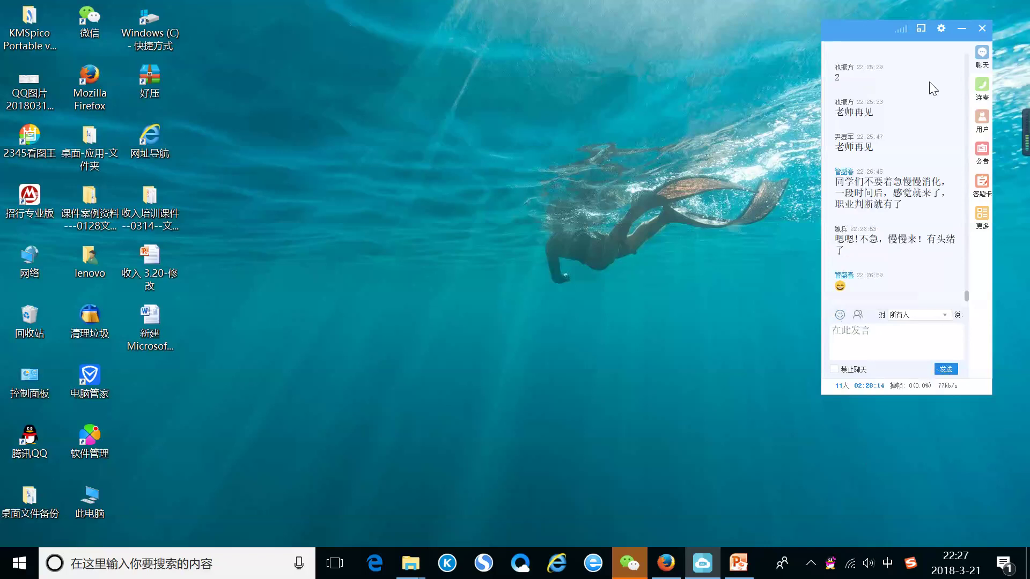
Step: Switch to WeChat, read the unread direct message about a job inquiry, and close the WeChat window
click(629, 565)
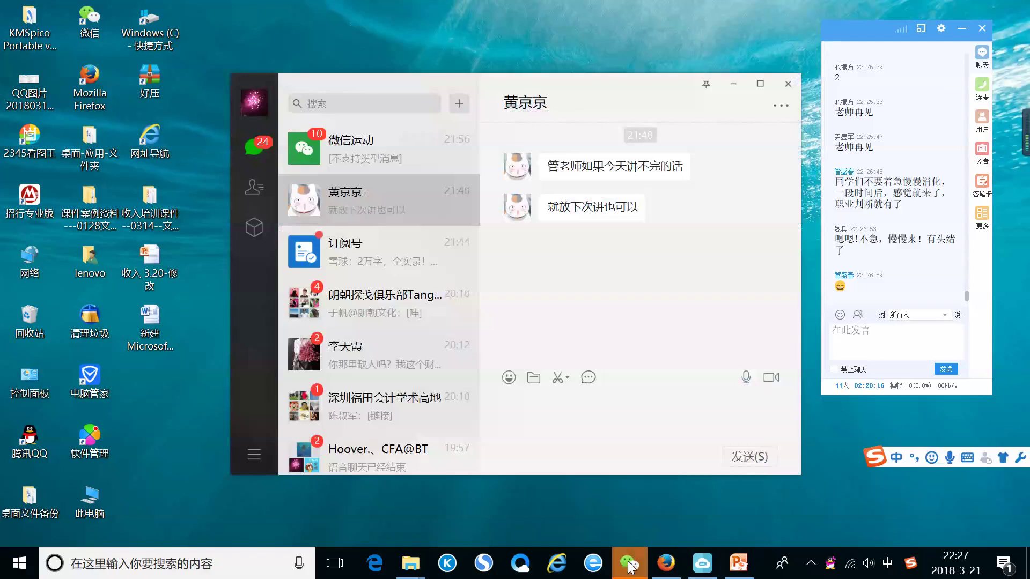
click(394, 363)
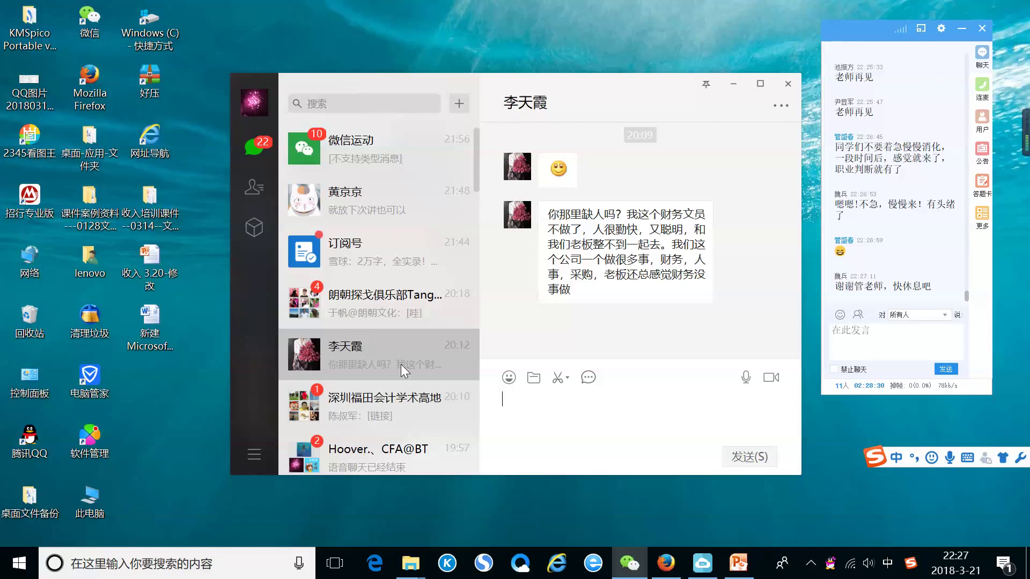
click(788, 83)
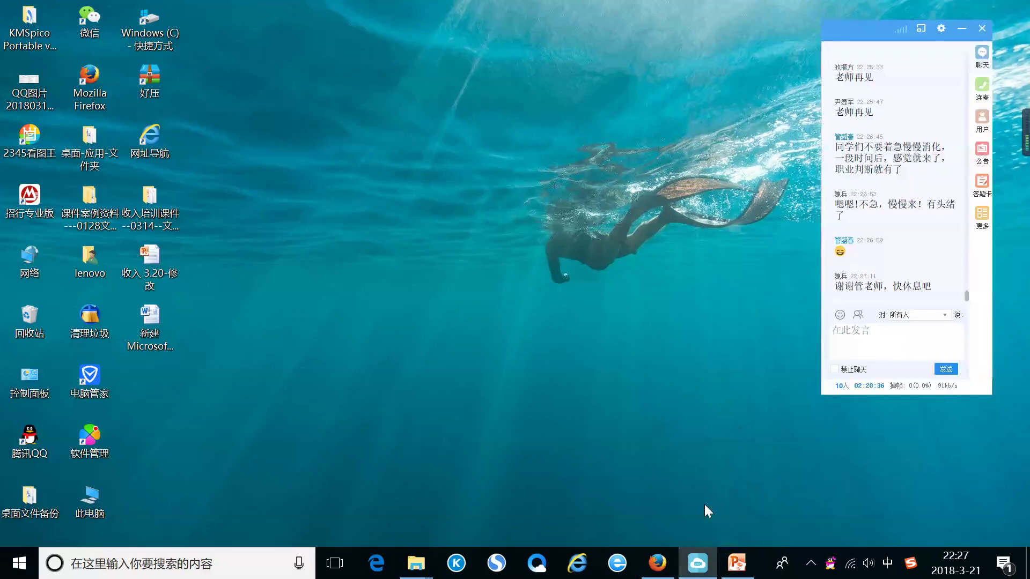
Step: Show the presentation, restore the live room to its full window, and send everyone the message "我关了，88"
click(725, 567)
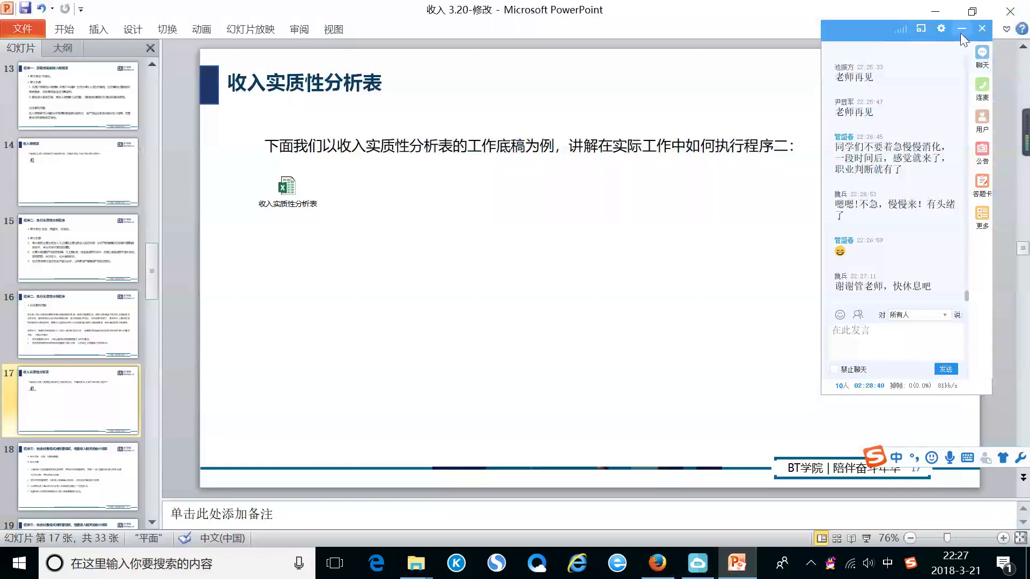
click(920, 27)
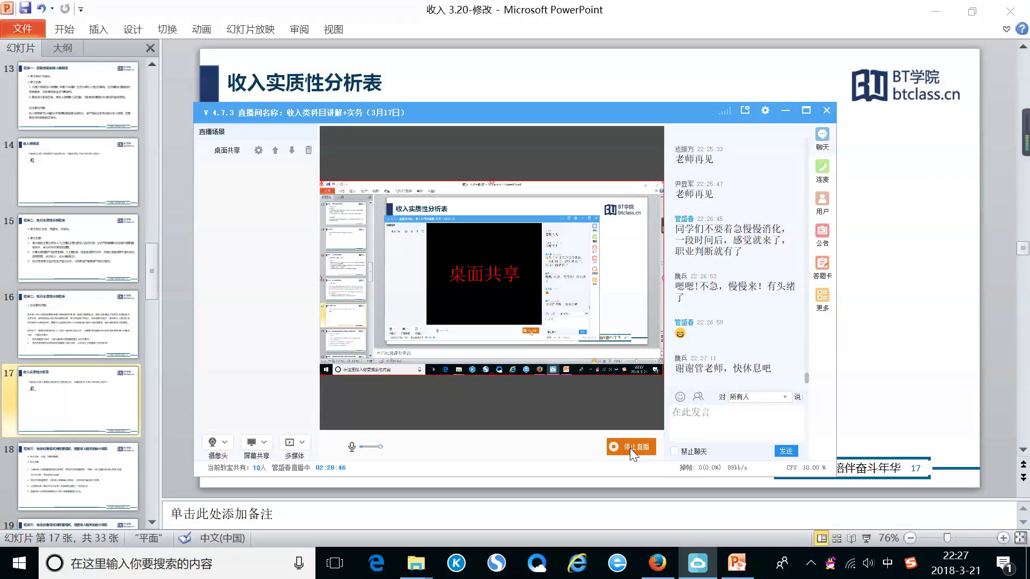
click(696, 419)
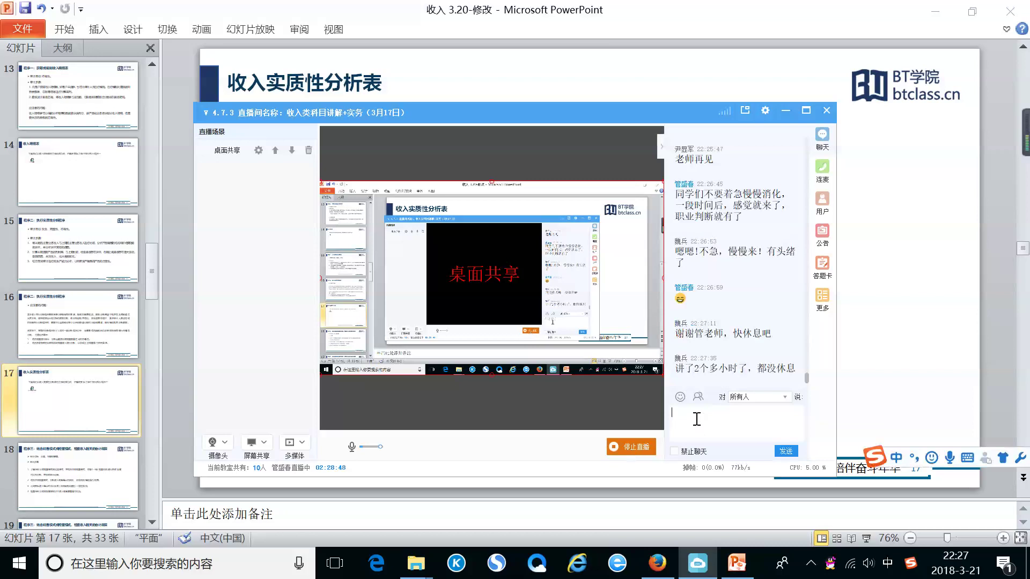
text(wo)
key(space)
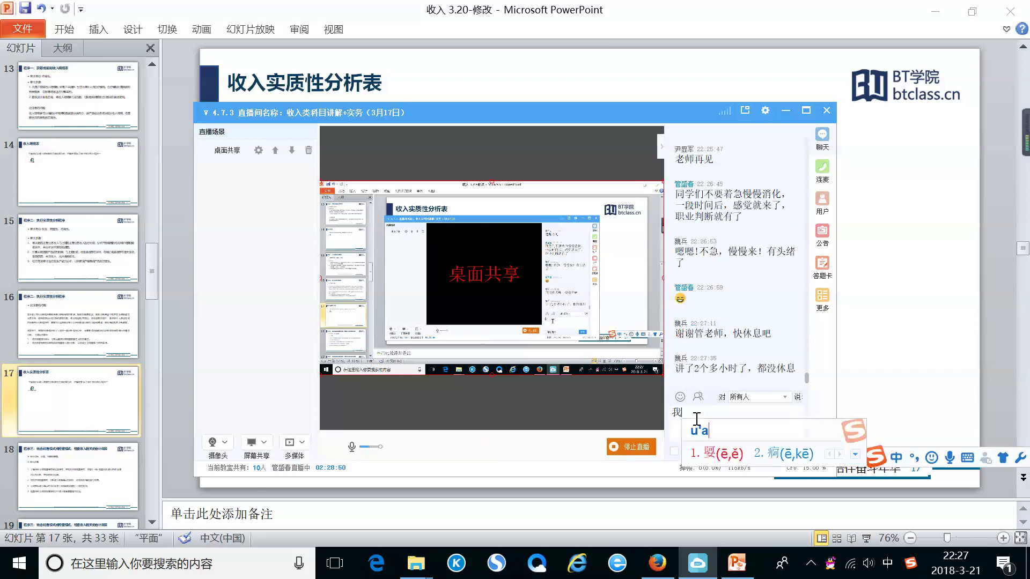
text(u)
key(BackSpace)
text(guan)
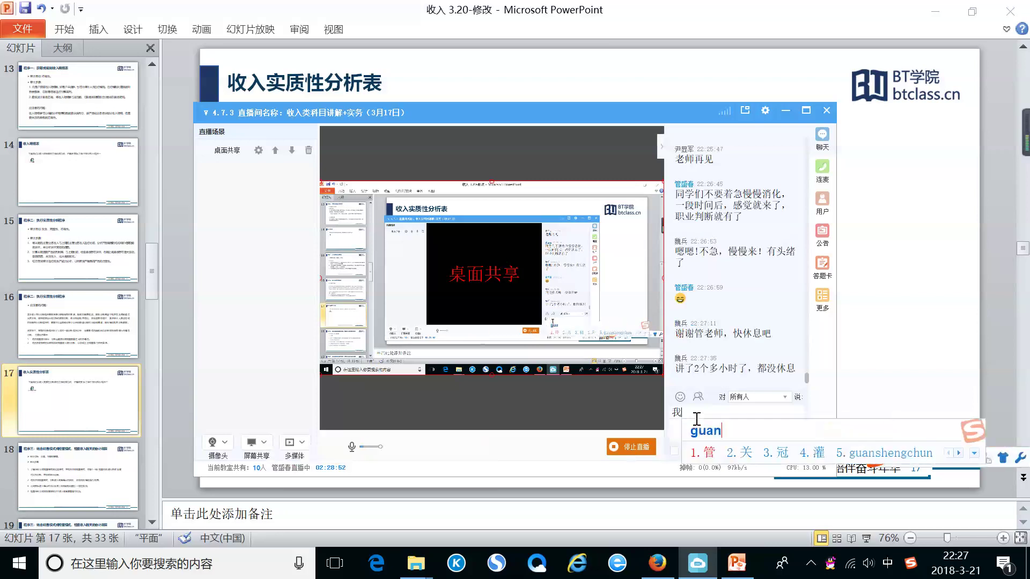
key(space)
text(le)
key(space)
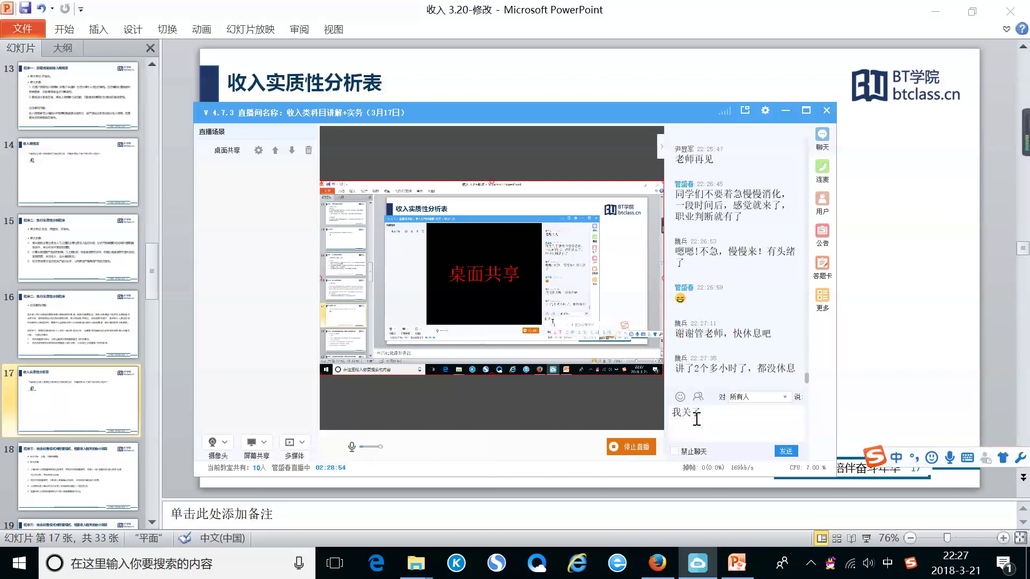
text(,88)
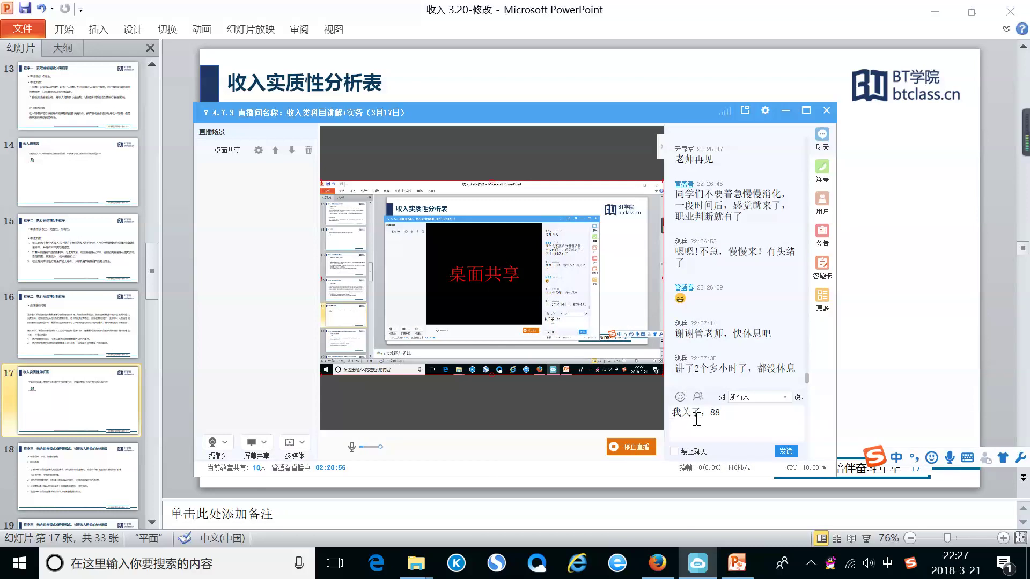
click(785, 451)
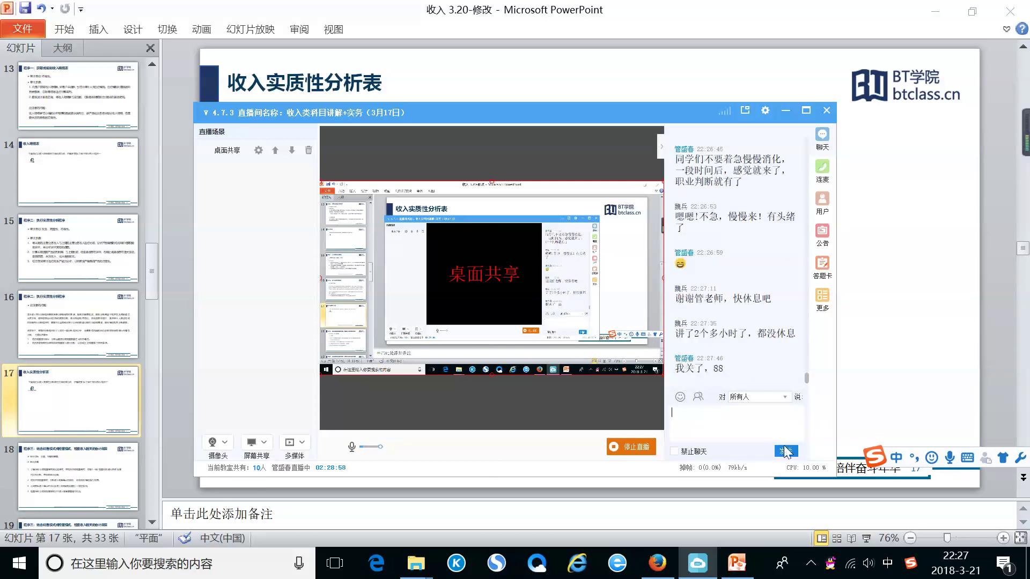